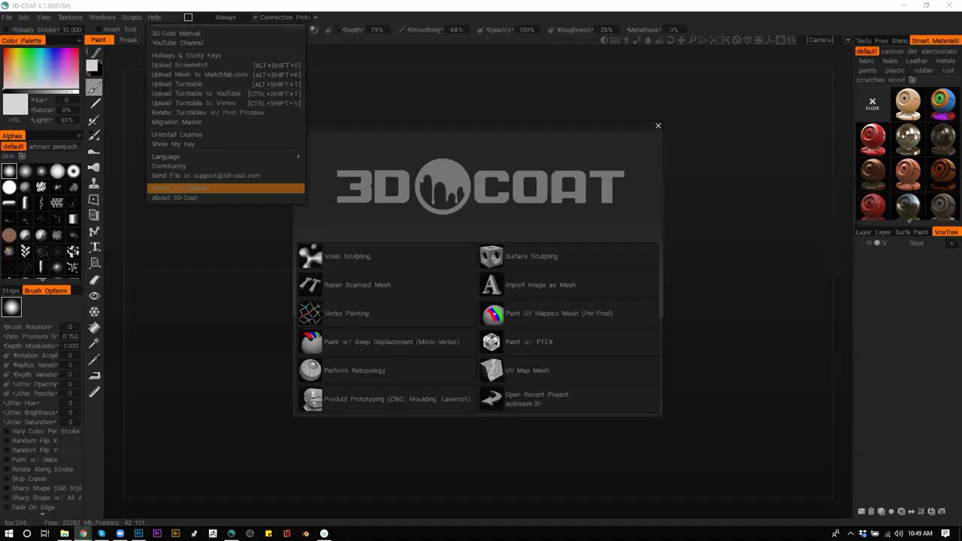
Switch to Photoshop and create a new blank white document
click(138, 534)
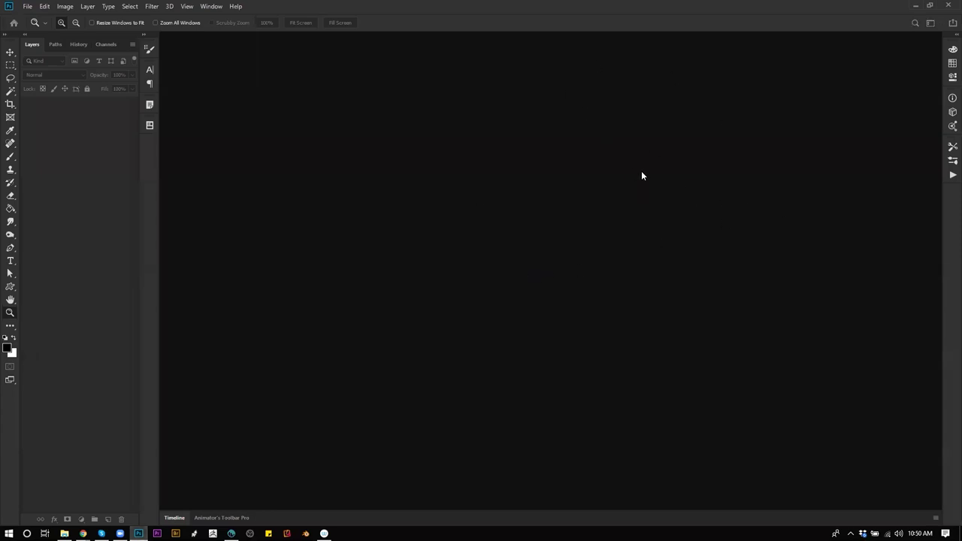
key(ctrl+n)
click(805, 391)
Activate the Brush tool and choose the triangular-tip brush preset for sketching on the canvas
key(b)
alt+scroll(481, 184, up, 1)
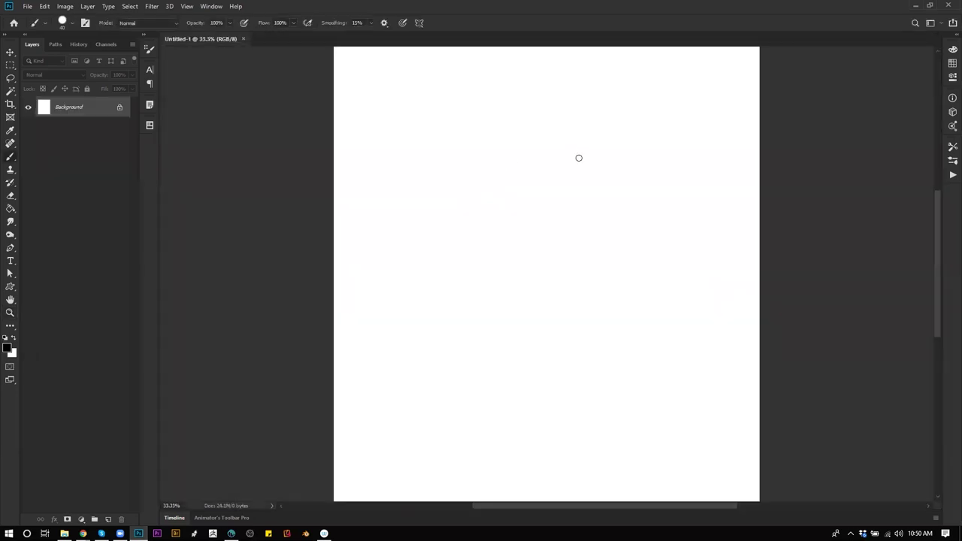
alt+scroll(577, 157, up, 1)
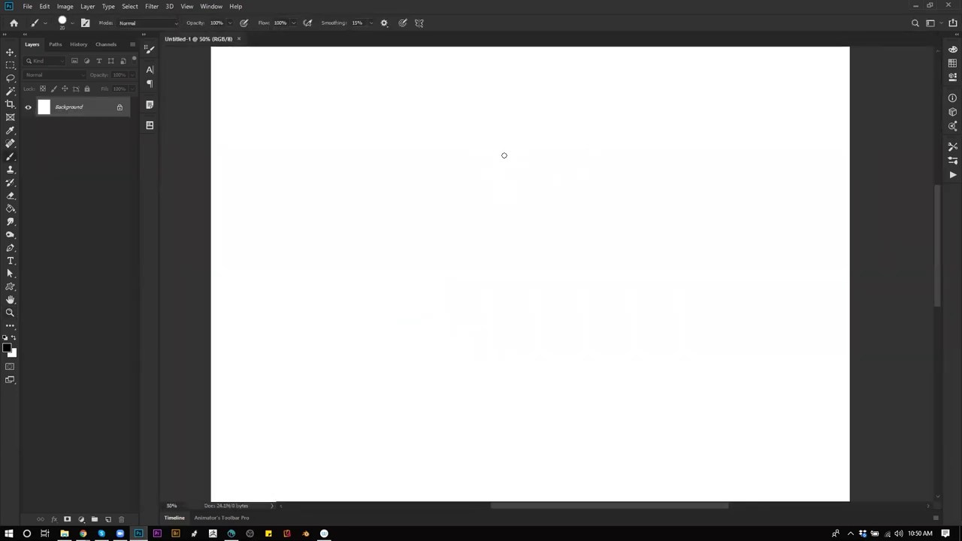
right_click(471, 184)
double_click(502, 263)
Sketch a creature's head in the upper part of the canvas, with a long narrow snout, eyes and lower jaw
drag(411, 100, 521, 261)
key(ctrl+z)
mouse_move(436, 103)
mouse_down()
mouse_move(380, 127)
mouse_move(496, 185)
mouse_up()
key(ctrl+z)
mouse_move(495, 88)
mouse_down()
mouse_move(333, 200)
mouse_move(445, 155)
mouse_move(489, 117)
mouse_move(463, 118)
mouse_move(474, 110)
mouse_move(448, 124)
mouse_up()
drag(340, 214, 485, 148)
mouse_move(377, 187)
mouse_down()
mouse_move(511, 137)
mouse_move(508, 83)
mouse_move(505, 288)
mouse_up()
key(ctrl+z)
mouse_move(502, 87)
mouse_down()
mouse_move(516, 180)
mouse_move(513, 113)
mouse_move(518, 142)
mouse_up()
key(ctrl+z)
key(ctrl+z)
key(ctrl+z)
key(ctrl+z)
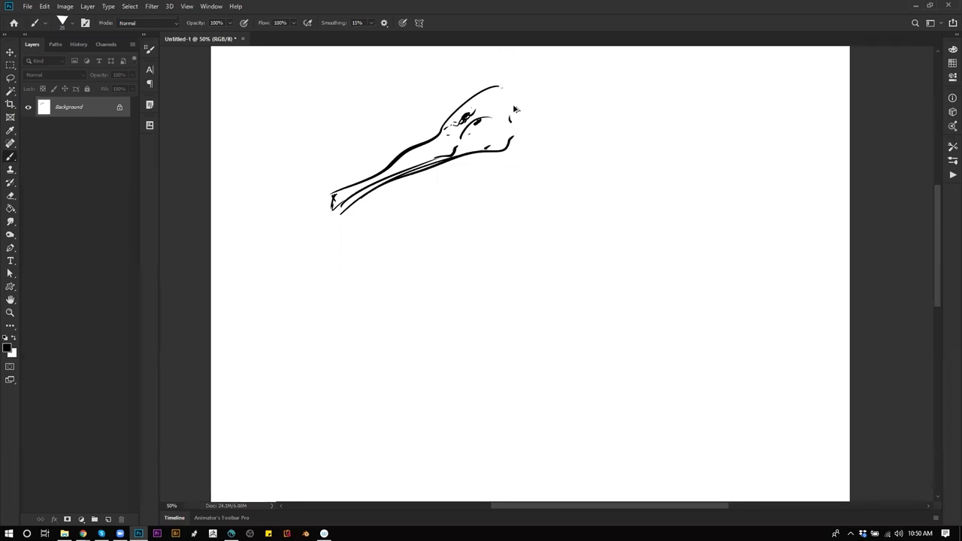
Add cheek and mouth details and long pointed horns to the creature's head, and flip the image horizontally
mouse_move(490, 119)
mouse_down()
mouse_move(497, 99)
mouse_move(412, 169)
mouse_move(422, 161)
mouse_up()
click(493, 125)
click(467, 148)
drag(476, 144, 494, 129)
mouse_move(499, 91)
mouse_down()
mouse_move(575, 52)
mouse_move(504, 89)
mouse_move(603, 61)
mouse_move(531, 103)
mouse_move(622, 53)
mouse_move(590, 85)
mouse_move(530, 99)
mouse_move(525, 116)
mouse_up()
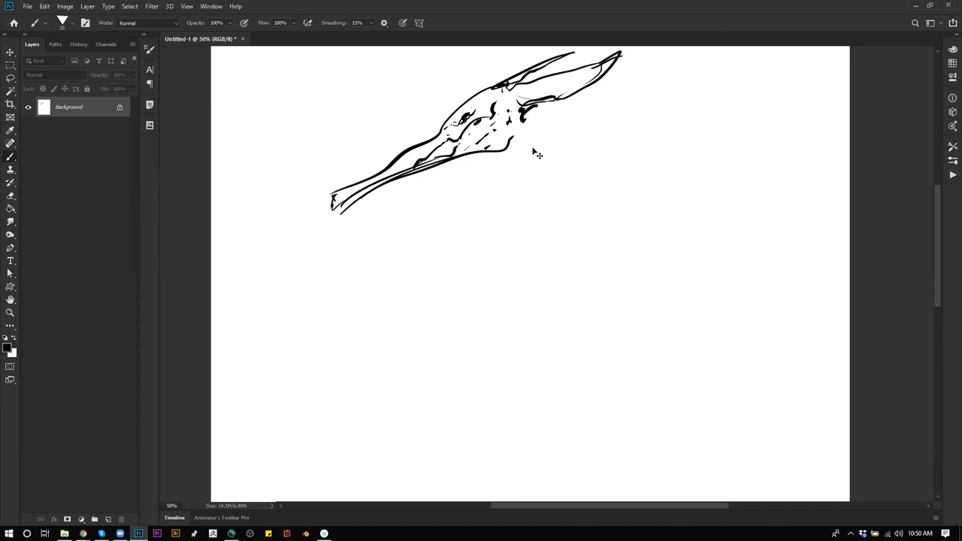
key(ctrl+shift+h)
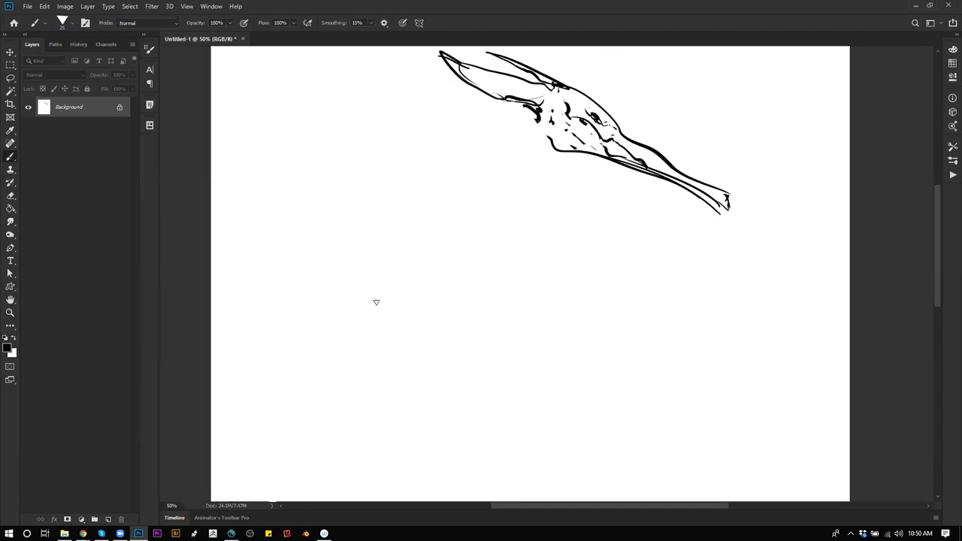
Sketch a small man's face in profile with a domed forehead, eyes, nose and moustache, beside the creature's head
alt+scroll(410, 188, up, 1)
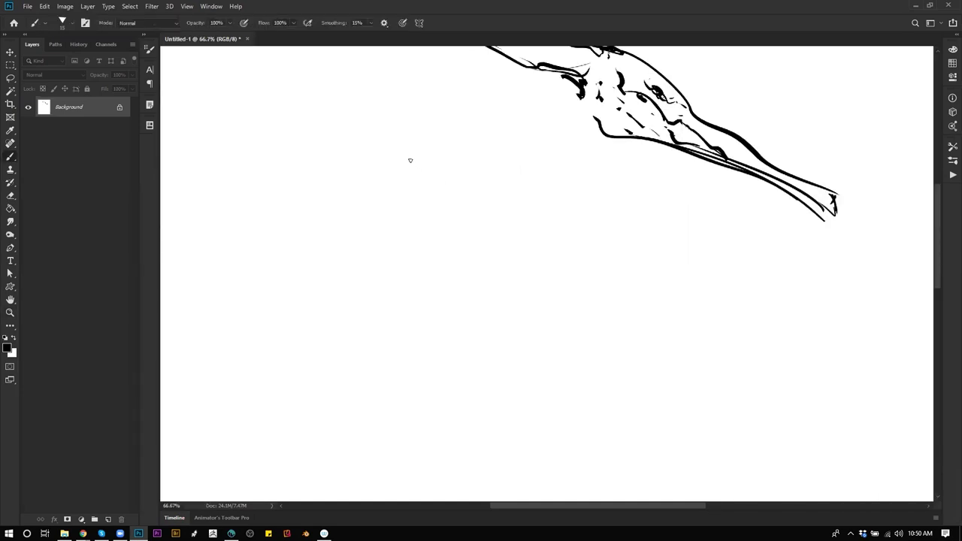
mouse_move(407, 175)
mouse_down()
mouse_move(409, 139)
mouse_move(446, 167)
mouse_move(437, 170)
mouse_move(430, 156)
mouse_move(436, 184)
mouse_up()
drag(435, 178, 431, 200)
mouse_move(426, 161)
mouse_down()
mouse_move(420, 167)
mouse_move(430, 160)
mouse_up()
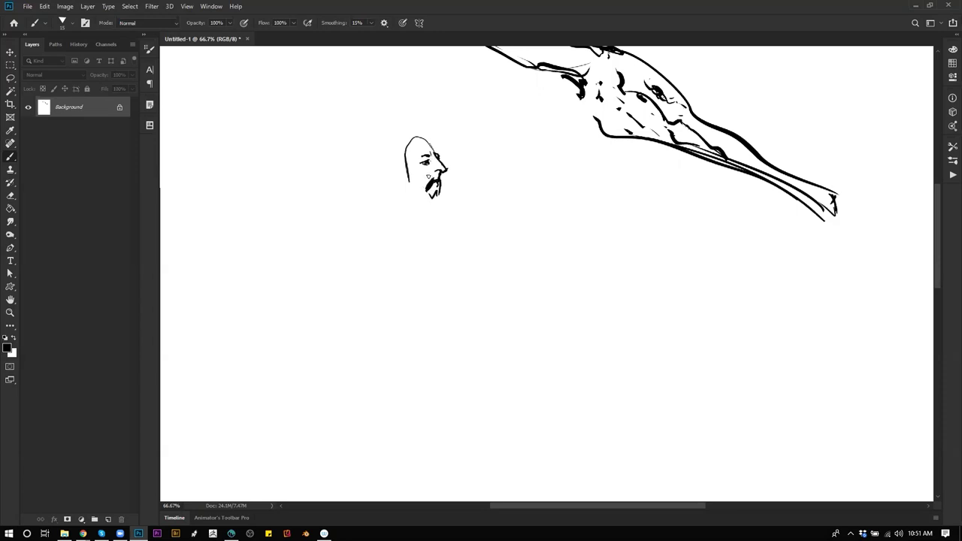
drag(433, 167, 435, 172)
Draw long hair falling behind the man's face, with spiky tufts at the back of his head
drag(451, 182, 490, 238)
drag(451, 197, 450, 263)
mouse_move(446, 226)
mouse_down()
mouse_move(450, 276)
mouse_move(447, 251)
mouse_up()
drag(442, 203, 432, 287)
mouse_move(453, 191)
mouse_down()
mouse_move(438, 216)
mouse_move(458, 190)
mouse_move(415, 224)
mouse_move(407, 308)
mouse_move(406, 289)
mouse_move(424, 304)
mouse_up()
mouse_move(426, 251)
mouse_down()
mouse_move(411, 283)
mouse_move(426, 284)
mouse_up()
mouse_move(449, 197)
mouse_down()
mouse_move(446, 278)
mouse_move(463, 191)
mouse_move(450, 204)
mouse_up()
mouse_move(448, 206)
mouse_down()
mouse_move(444, 221)
mouse_move(392, 226)
mouse_move(425, 228)
mouse_move(410, 194)
mouse_move(427, 202)
mouse_move(438, 187)
mouse_up()
mouse_move(508, 249)
mouse_down()
mouse_move(478, 219)
mouse_move(443, 218)
mouse_up()
drag(537, 225, 542, 289)
drag(488, 214, 472, 222)
drag(493, 221, 475, 232)
key(ctrl+z)
key(ctrl+z)
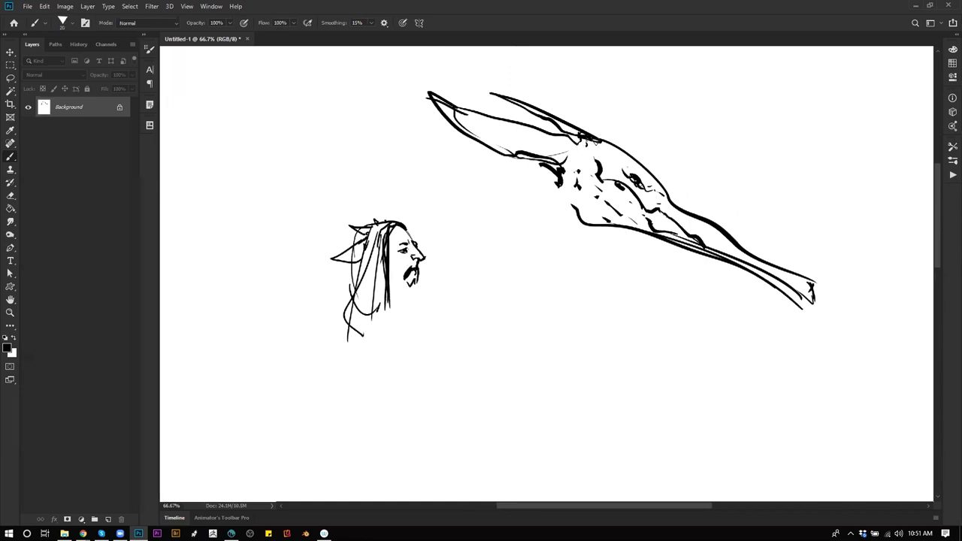
Draw a curved neck collar and a pointed frill sweeping back from the creature's head
drag(595, 140, 516, 233)
mouse_move(573, 145)
mouse_down()
mouse_move(447, 191)
mouse_move(506, 230)
mouse_up()
drag(473, 195, 527, 224)
mouse_move(482, 151)
mouse_down()
mouse_move(357, 133)
mouse_move(487, 193)
mouse_up()
drag(496, 167, 501, 174)
drag(432, 149, 558, 132)
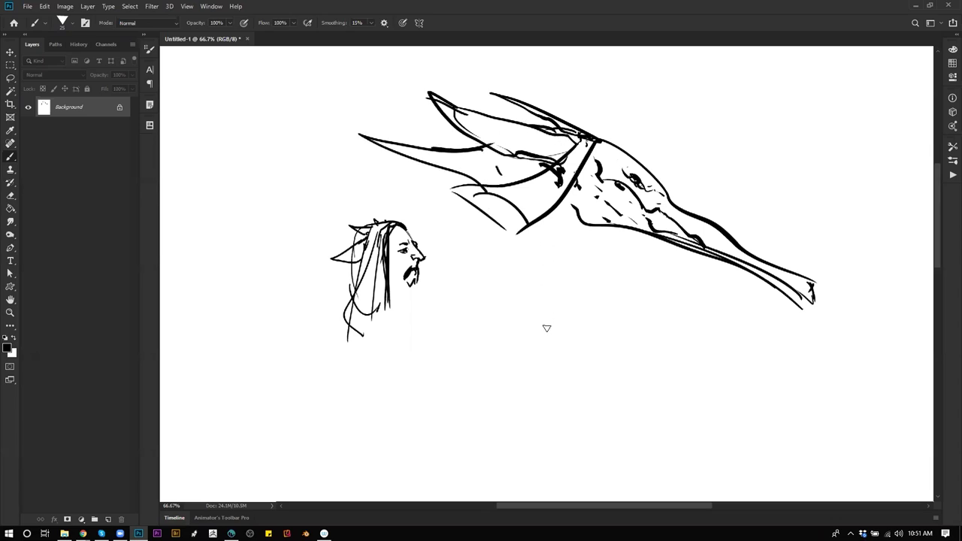
Draw an equals sign between the man's face and the creature's head, without any extra strokes
drag(475, 264, 496, 270)
mouse_move(651, 133)
mouse_down()
mouse_move(784, 257)
mouse_move(618, 364)
mouse_up()
key(ctrl+z)
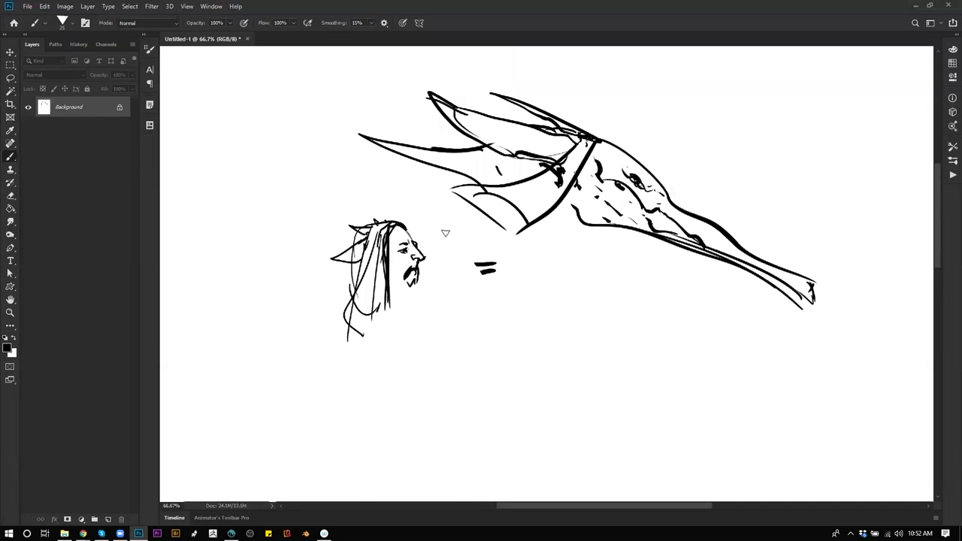
Reduce the brush size to 15 and add a thick dark beard along the man's jaw and chin
key(bracketleft)
key(bracketleft)
drag(418, 262, 425, 283)
mouse_move(392, 269)
mouse_down()
mouse_move(400, 272)
mouse_move(393, 266)
mouse_up()
mouse_move(404, 270)
mouse_down()
mouse_move(392, 261)
mouse_move(403, 275)
mouse_up()
mouse_move(415, 278)
mouse_down()
mouse_move(425, 287)
mouse_move(427, 265)
mouse_move(406, 275)
mouse_up()
key(x)
key(x)
drag(426, 262, 406, 279)
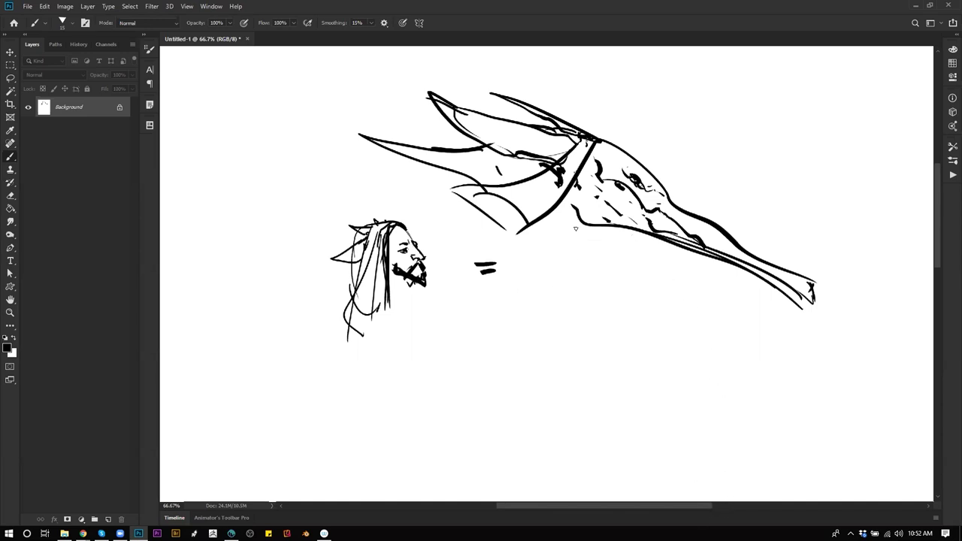
Switch to the 3DCoat-4.9 installer, complete the setup and launch the 64-bit DirectX version
mouse_move(572, 315)
mouse_down()
mouse_move(563, 264)
mouse_move(569, 334)
mouse_up()
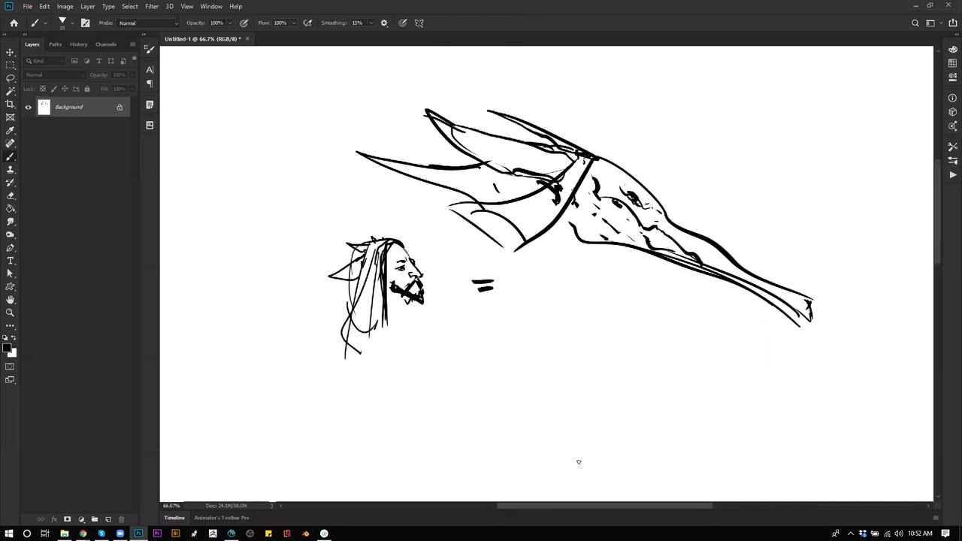
key(alt+Tab)
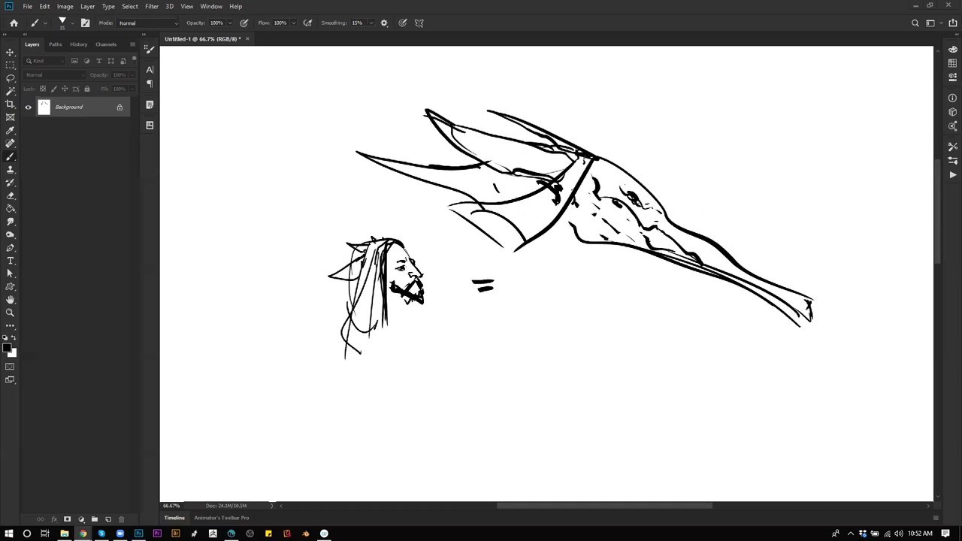
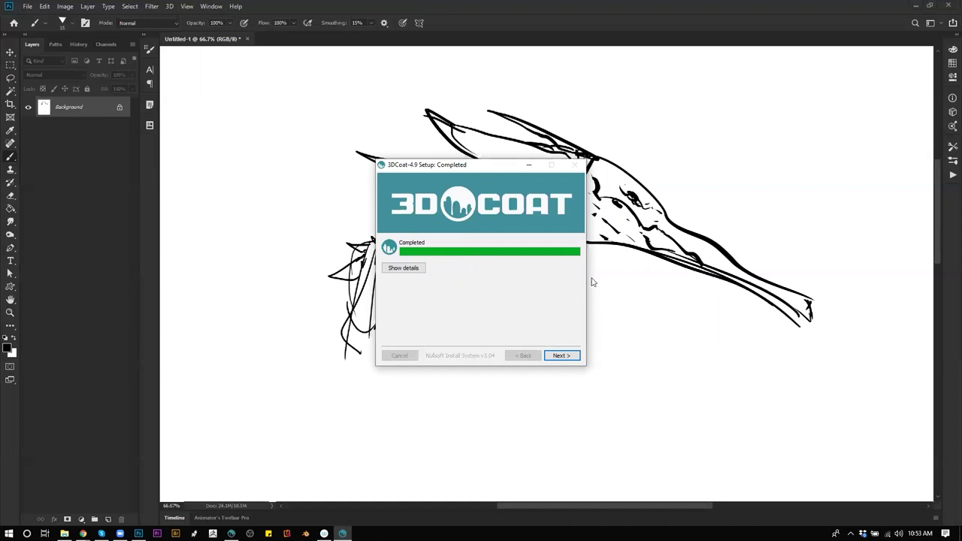
click(559, 357)
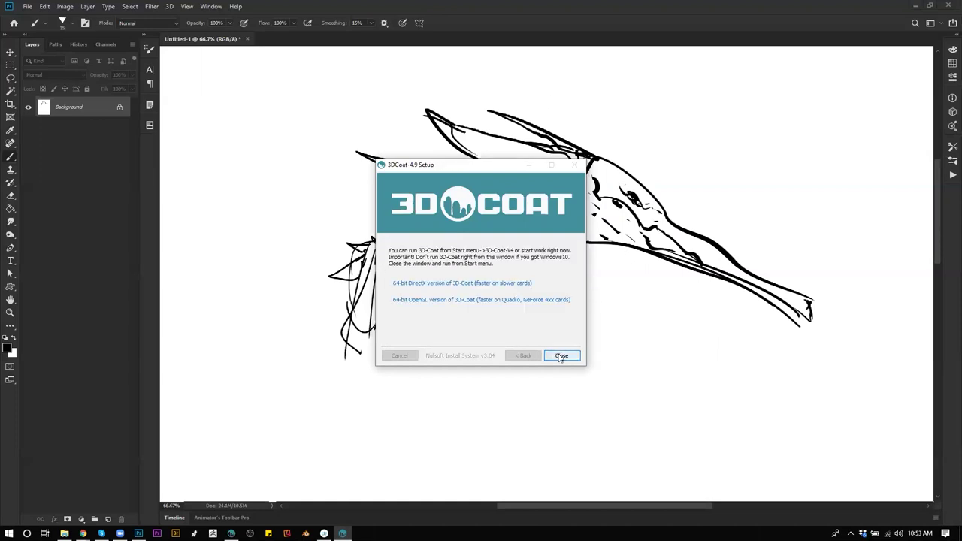
click(465, 284)
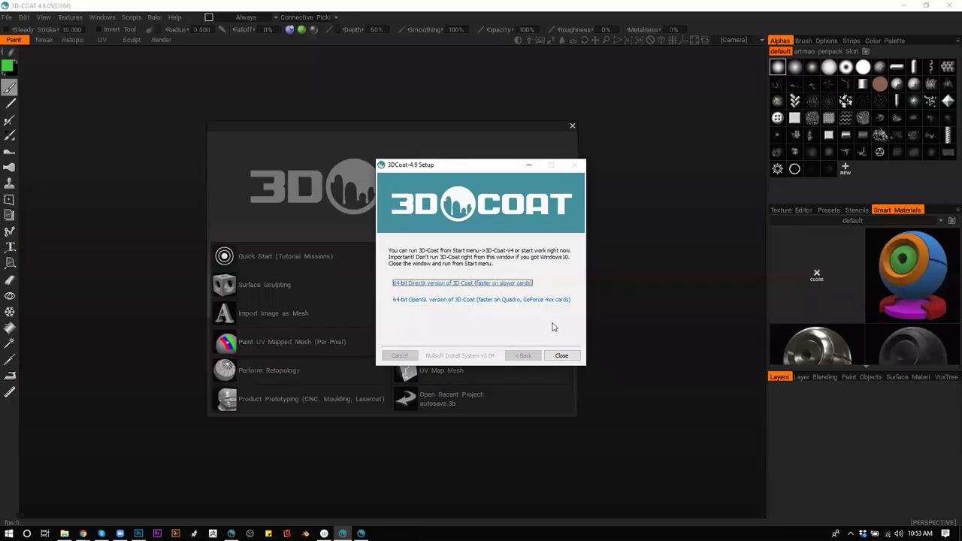
click(561, 355)
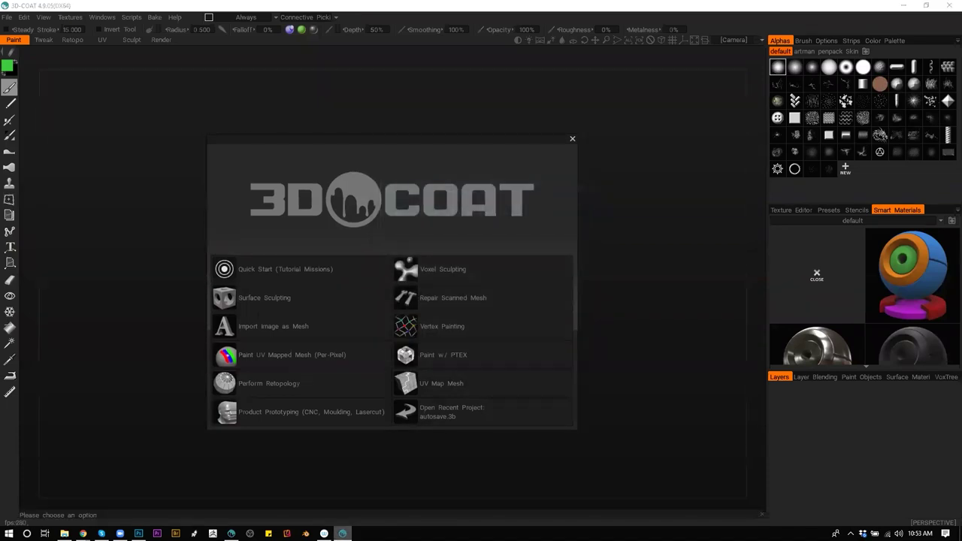
Pin 3D-Coat 4.9 to the taskbar and bring its window back in place of version 4.7
right_click(342, 534)
click(343, 503)
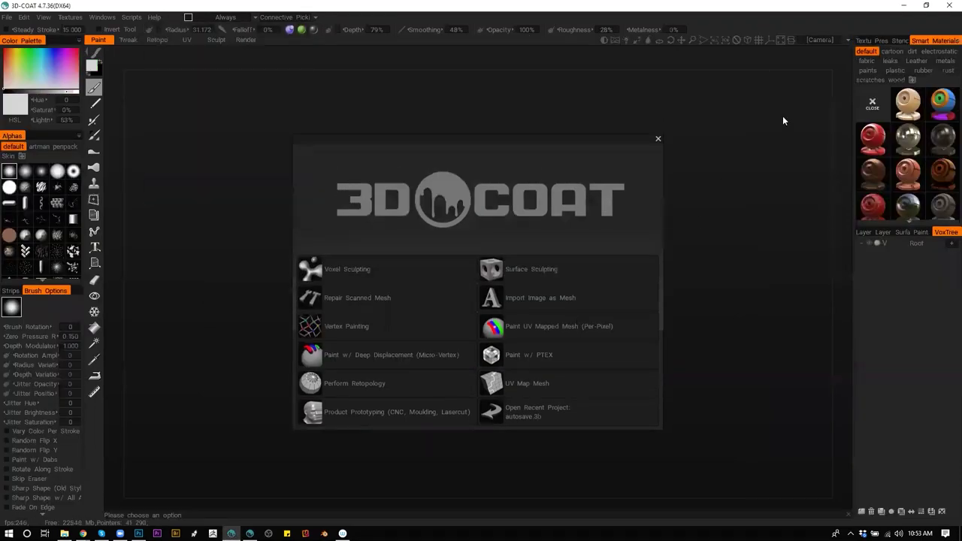
click(929, 6)
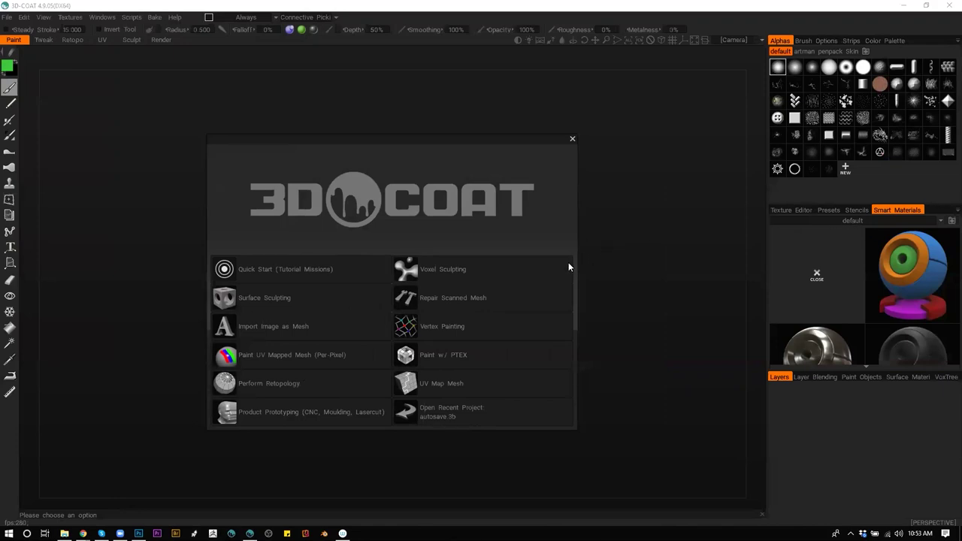
Start a new Voxel Sculpting scene with the jointed mannequin figure
click(465, 273)
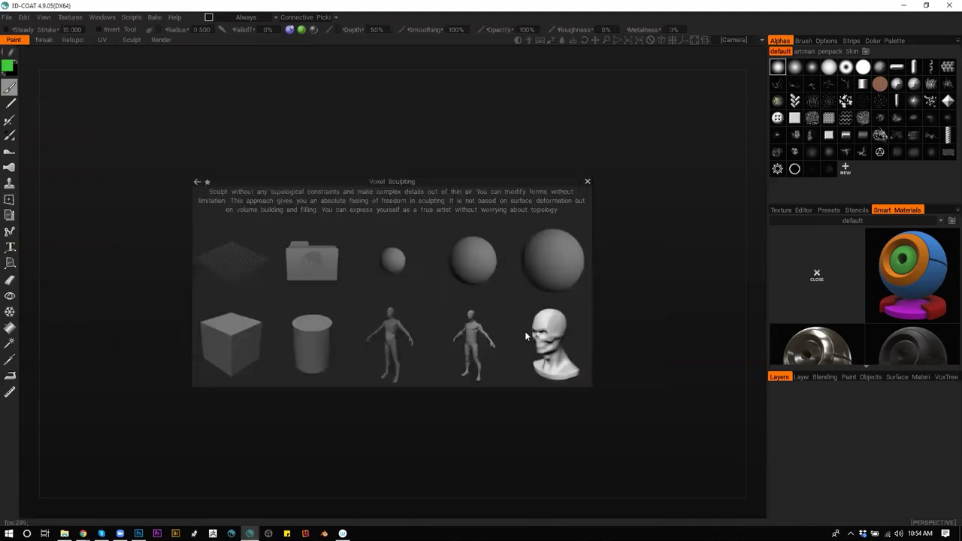
click(400, 330)
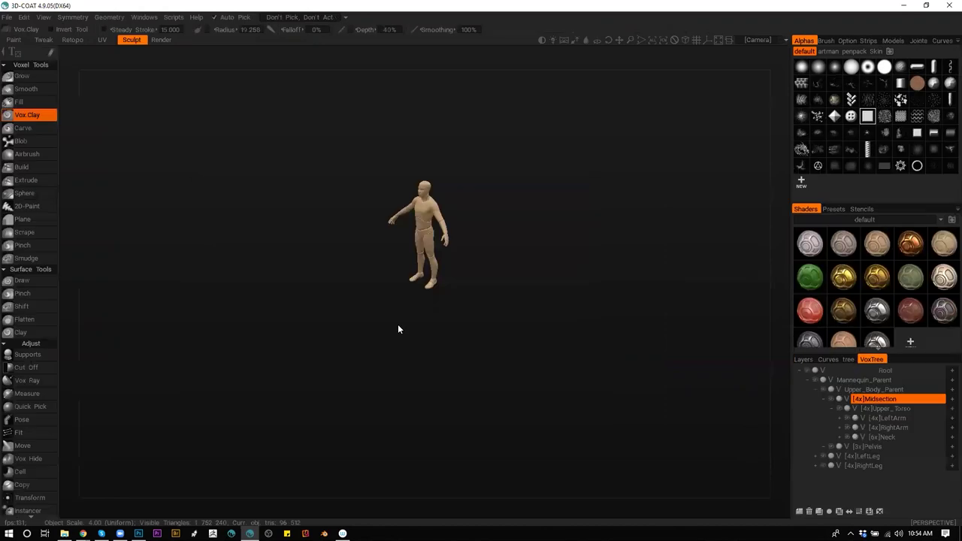
Face the mannequin from the front and enable mirror symmetry across the X axis
drag(477, 268, 501, 243)
right_drag(501, 243, 585, 239)
middle_drag(586, 238, 615, 387)
right_drag(615, 386, 614, 308)
middle_drag(614, 308, 598, 352)
mouse_move(597, 356)
mouse_down()
mouse_move(548, 397)
mouse_move(558, 419)
mouse_move(549, 410)
mouse_up()
key(h)
mouse_move(586, 269)
mouse_down()
mouse_move(605, 234)
mouse_move(591, 240)
mouse_up()
key(s)
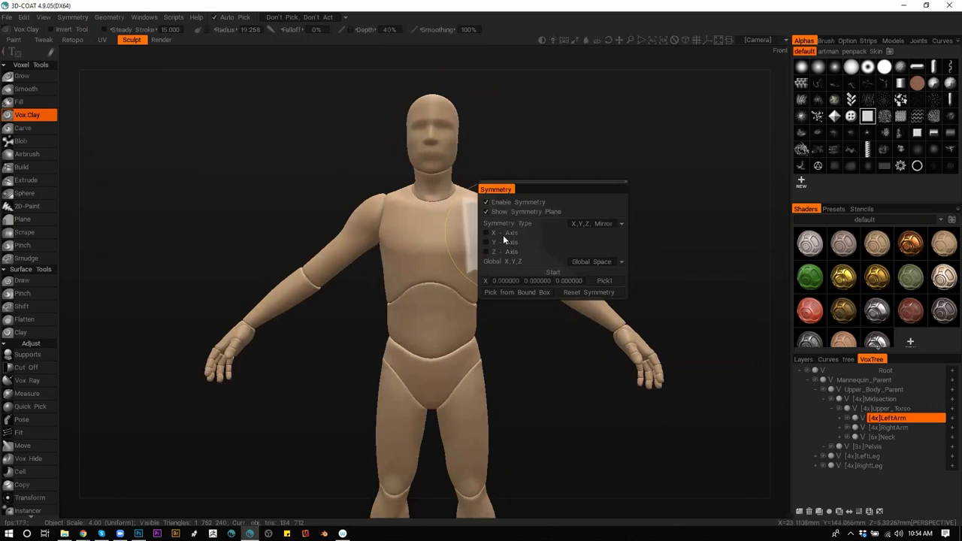
mouse_move(556, 399)
mouse_down()
mouse_move(545, 409)
mouse_move(553, 376)
mouse_up()
Reduce the brush radius to about 10 and try to split the mannequin's left upper arm with the Split tool
key(bracketleft)
key(bracketleft)
key(bracketleft)
key(bracketleft)
key(bracketleft)
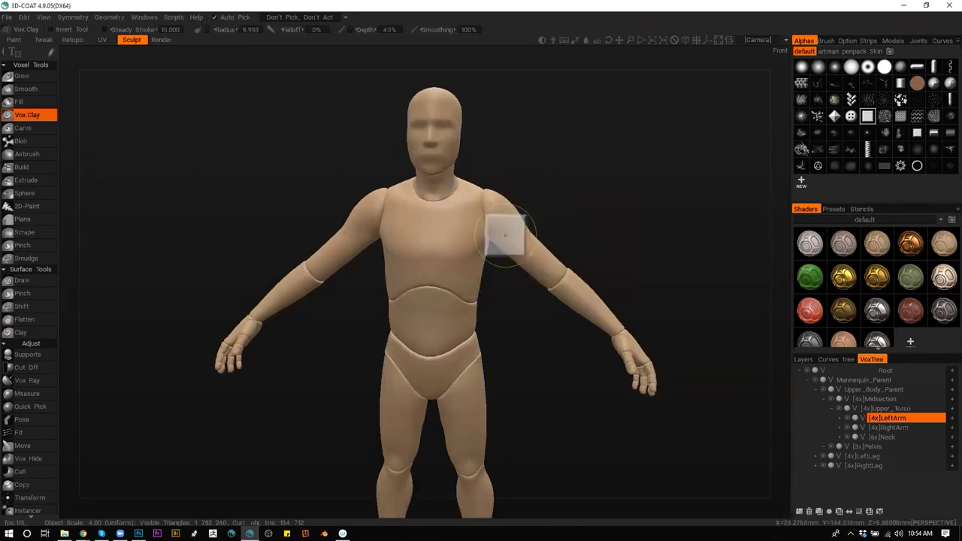
key(k)
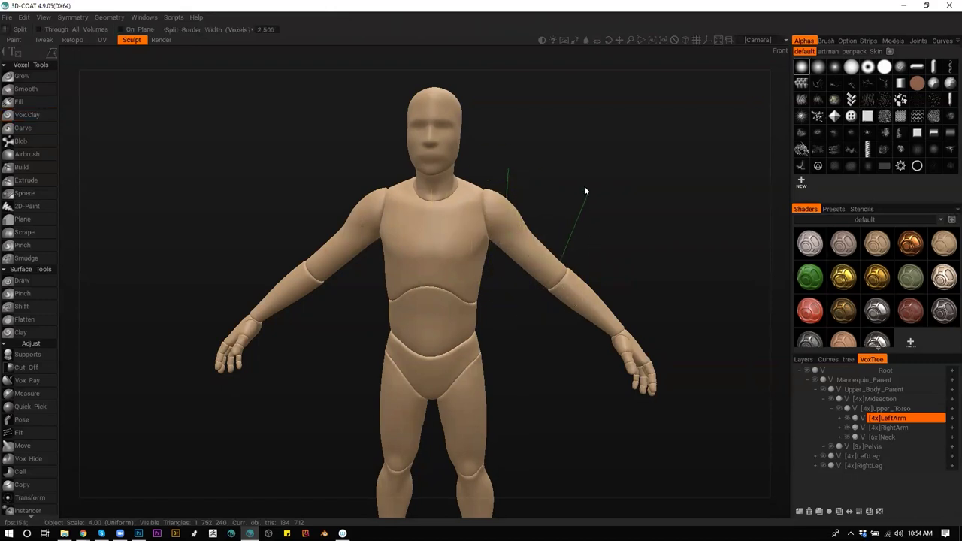
drag(559, 225, 527, 221)
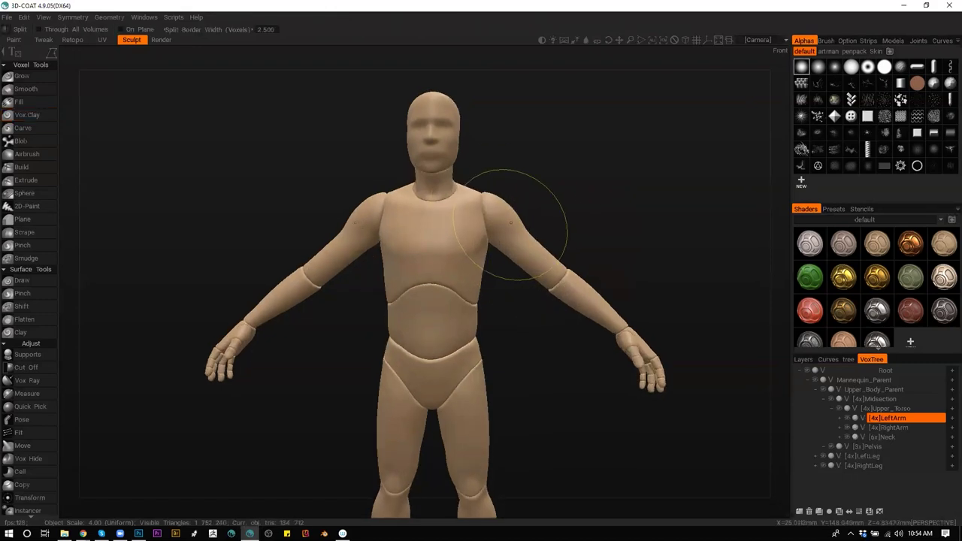
Cut a section out of both upper arms symmetrically with the Cut Off tool
key(k)
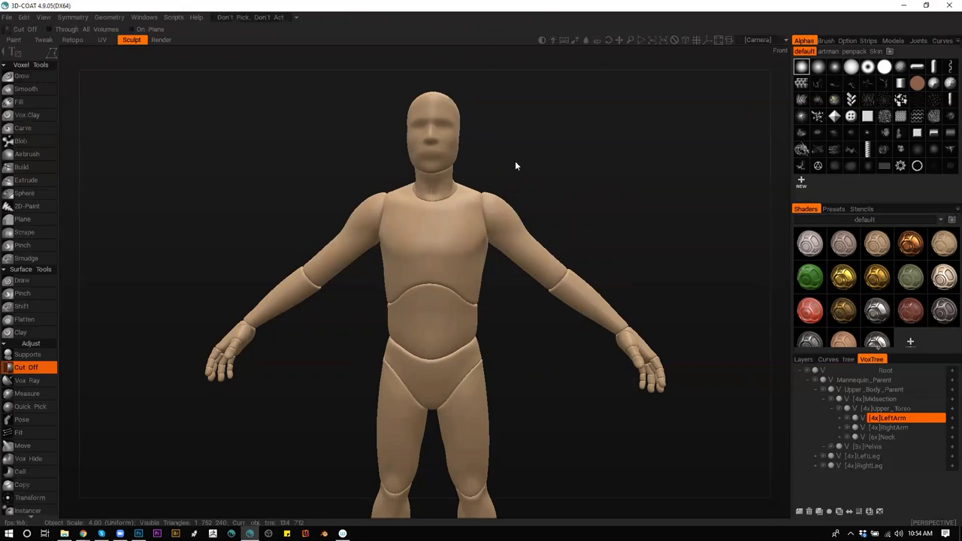
mouse_move(555, 177)
mouse_down()
mouse_move(494, 230)
mouse_move(548, 236)
mouse_move(599, 197)
mouse_move(540, 266)
mouse_move(465, 248)
mouse_up()
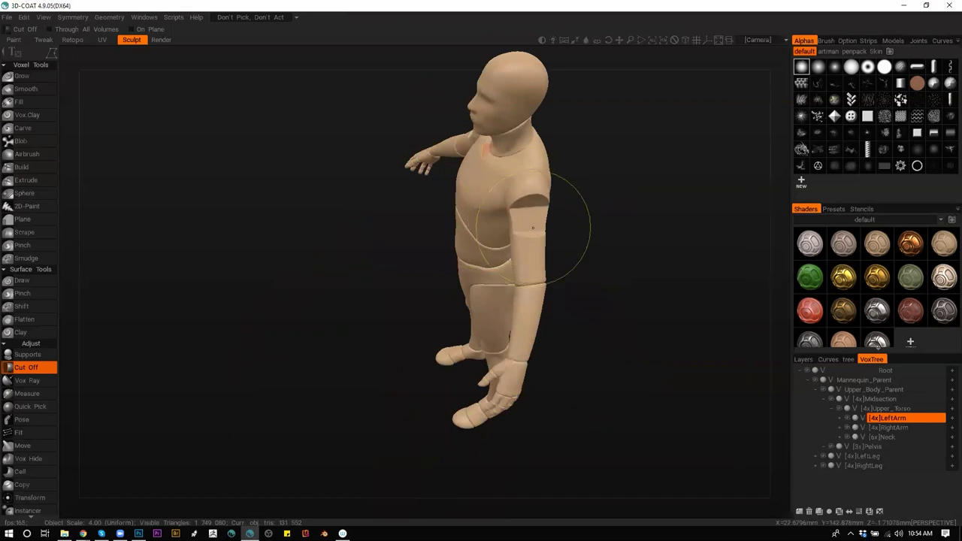
Activate the Transform tool and pick the lower left arm as the part to transform
key(t)
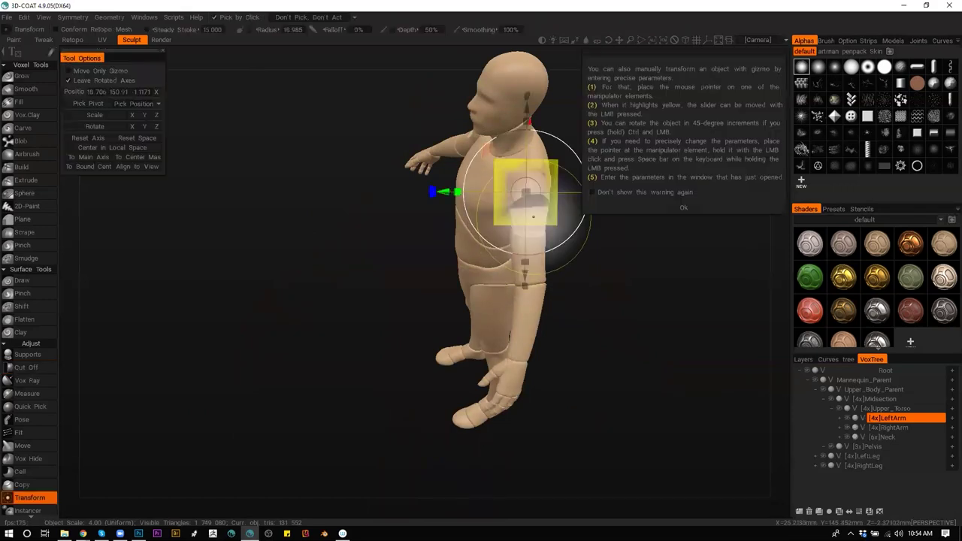
mouse_move(563, 248)
mouse_down()
mouse_move(583, 317)
mouse_move(560, 255)
mouse_up()
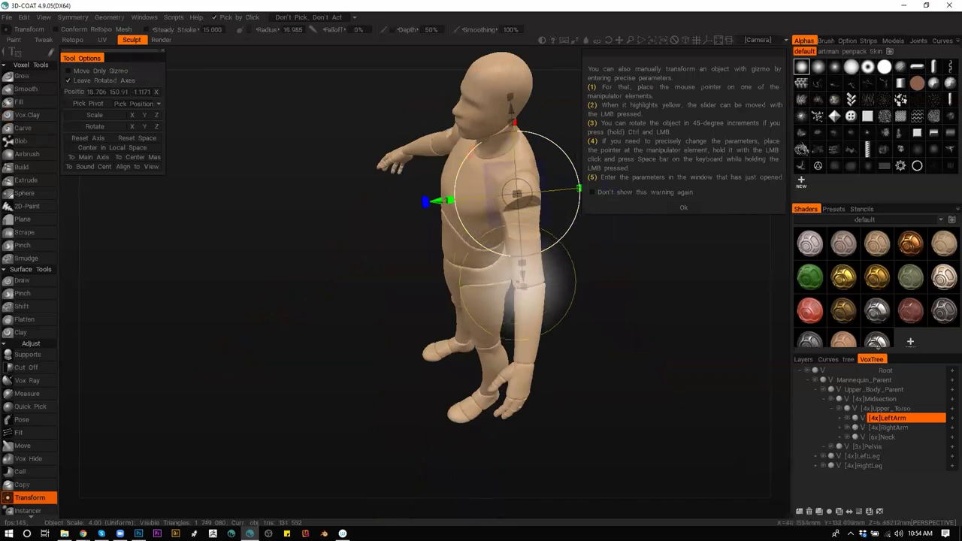
click(503, 276)
click(544, 202)
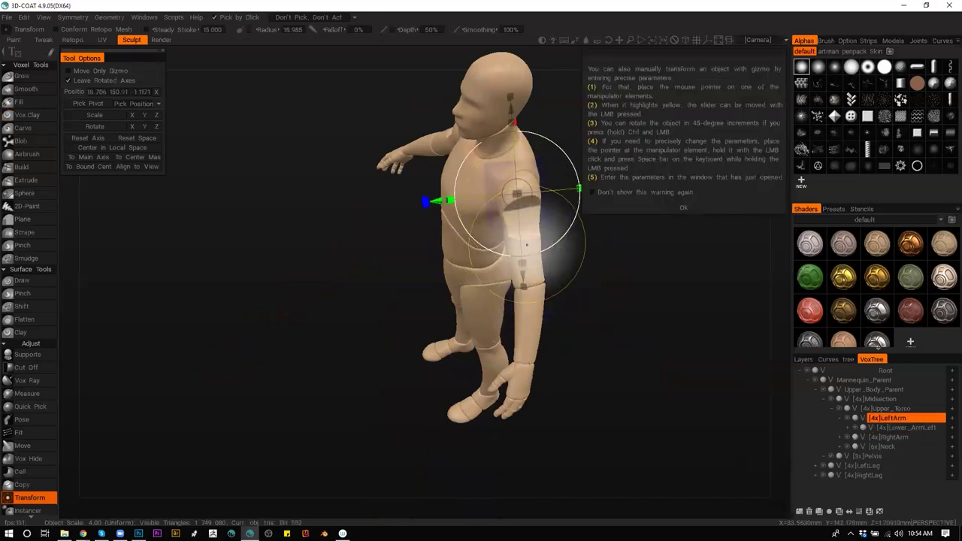
mouse_move(597, 277)
mouse_down()
mouse_move(718, 178)
mouse_move(578, 344)
mouse_up()
Undo the cuts in the upper arms and dismiss the transform gizmo hint
key(ctrl+z)
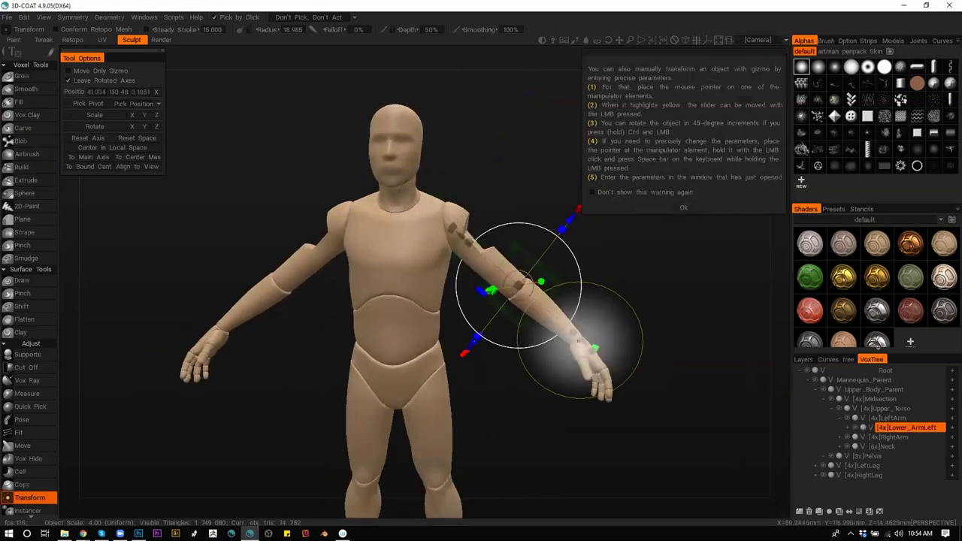
key(ctrl+z)
drag(497, 384, 498, 323)
click(681, 208)
Select the mannequin's head and turn off the display of the symmetry plane
key(h)
key(KP_2)
drag(519, 185, 590, 236)
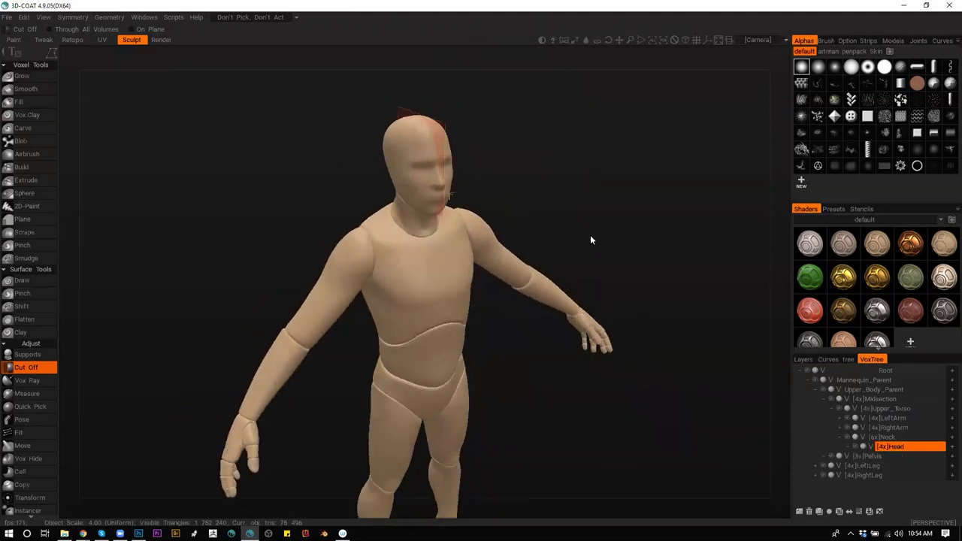
mouse_move(478, 180)
mouse_down()
mouse_move(529, 200)
mouse_move(536, 188)
mouse_move(481, 197)
mouse_move(374, 175)
mouse_up()
key(s)
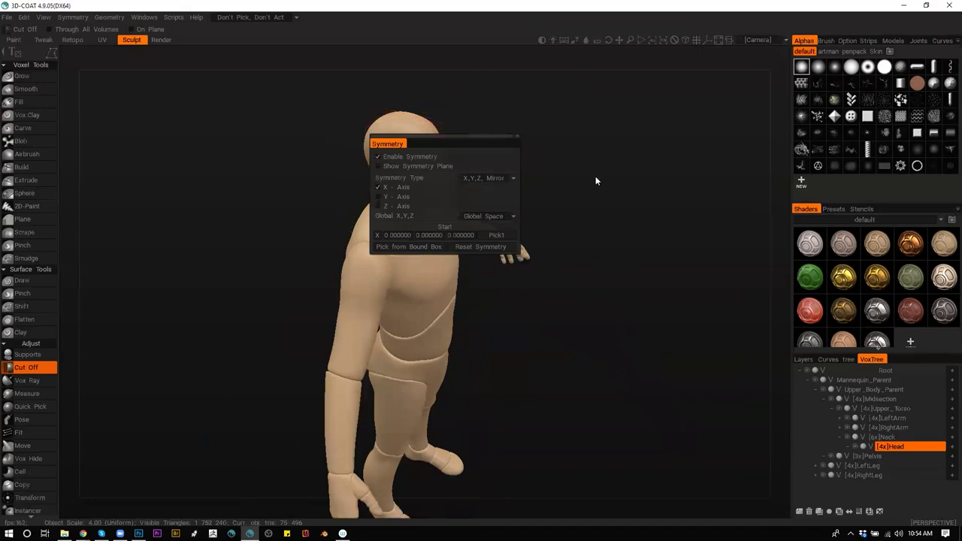
drag(595, 179, 492, 184)
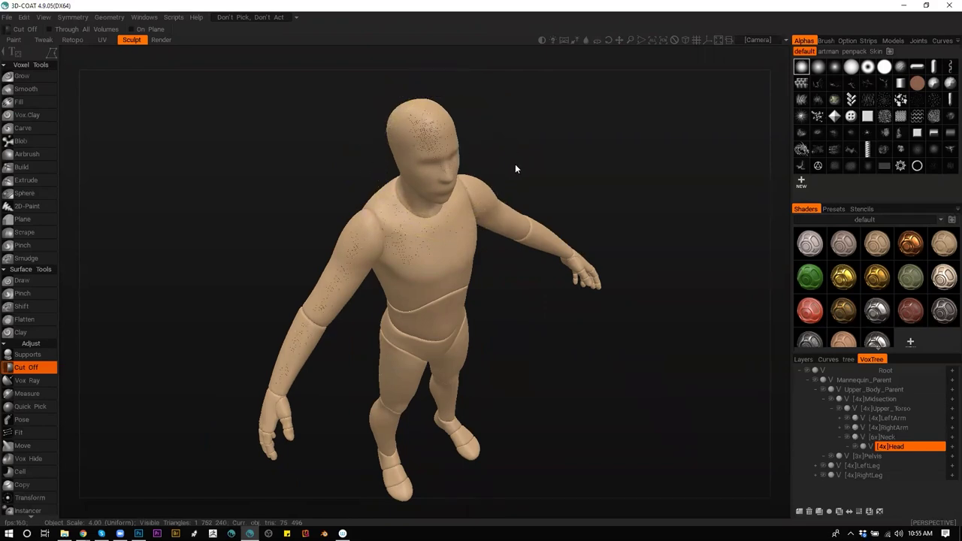
Turn and tilt the mannequin's head to one side with the Transform tool
drag(518, 160, 438, 150)
key(t)
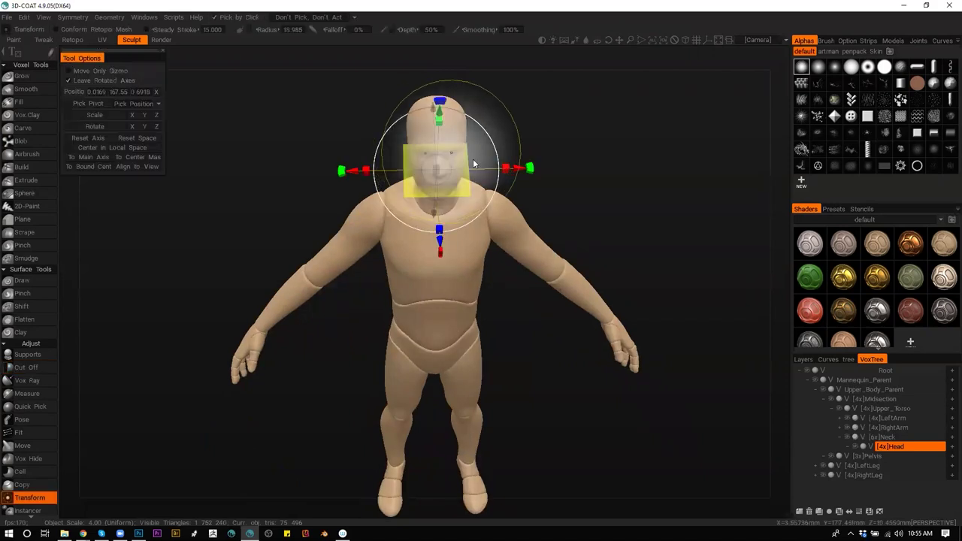
drag(346, 172, 348, 191)
drag(536, 179, 566, 159)
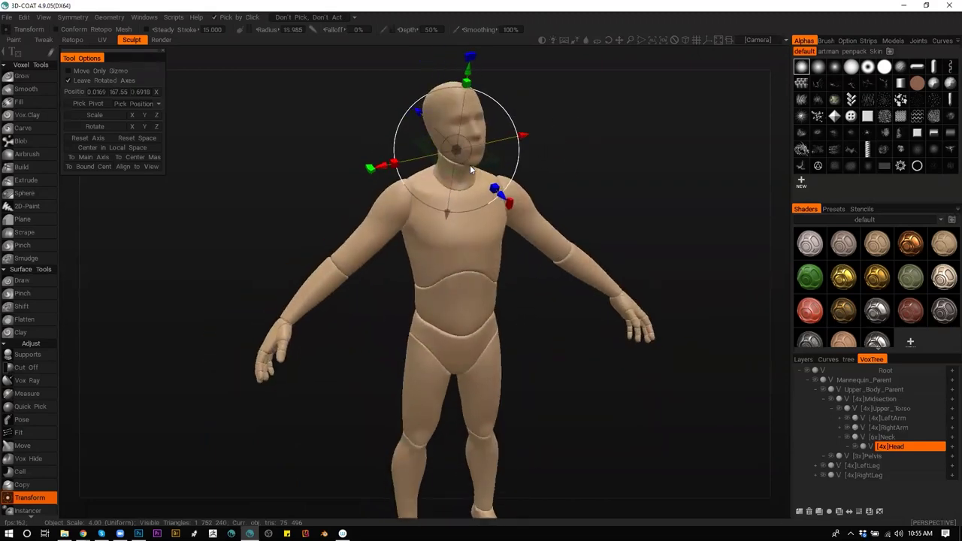
Pick the mannequin's right arm and swing it backward at the shoulder
drag(470, 169, 444, 174)
click(348, 241)
drag(360, 341, 488, 402)
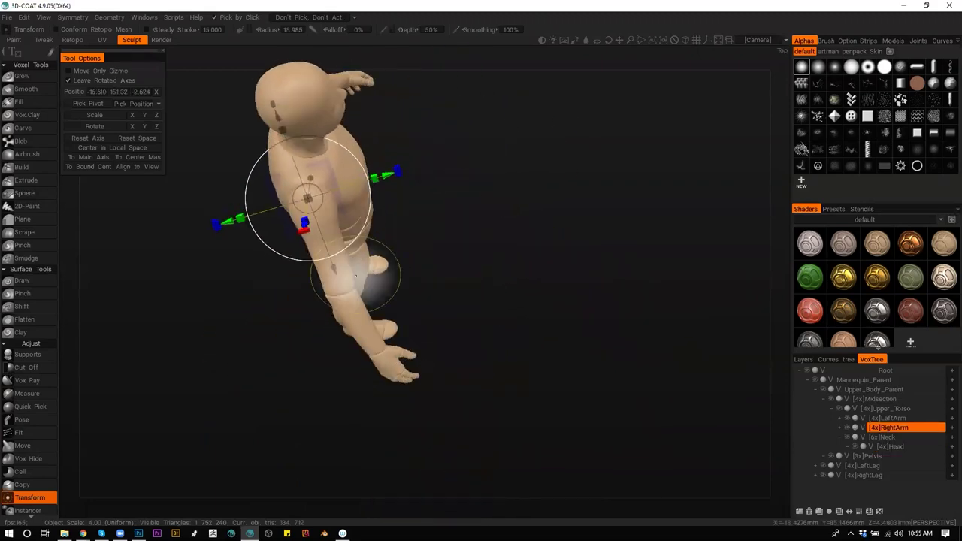
drag(430, 280, 429, 173)
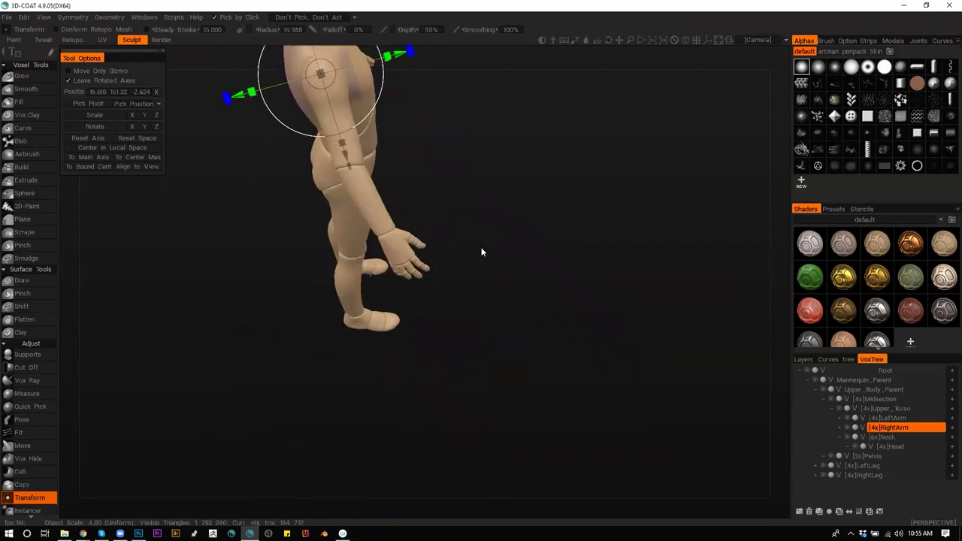
middle_drag(482, 248, 562, 372)
drag(562, 371, 555, 331)
mouse_move(564, 284)
mouse_down()
mouse_move(541, 337)
mouse_move(549, 329)
mouse_up()
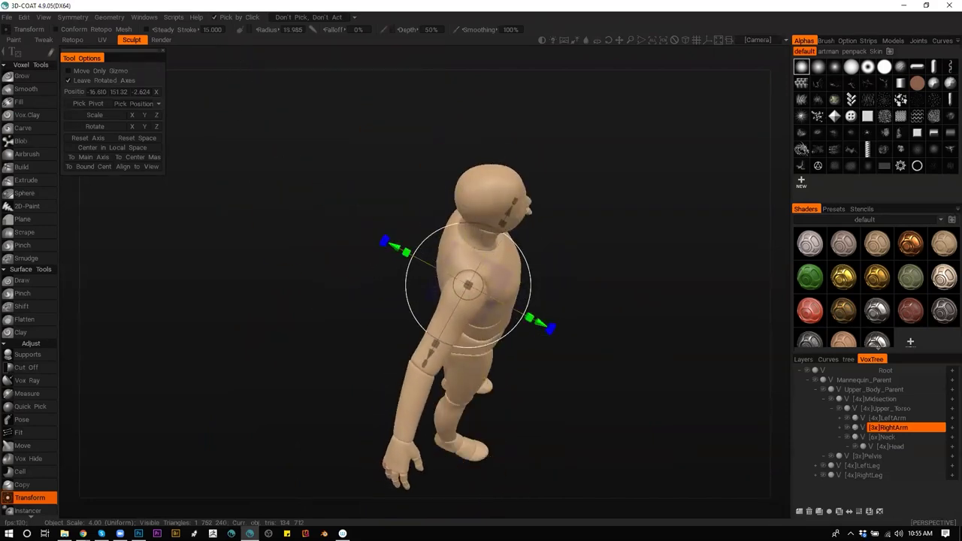
Pick the lower right arm and bend it at the elbow
click(412, 398)
drag(471, 502, 314, 272)
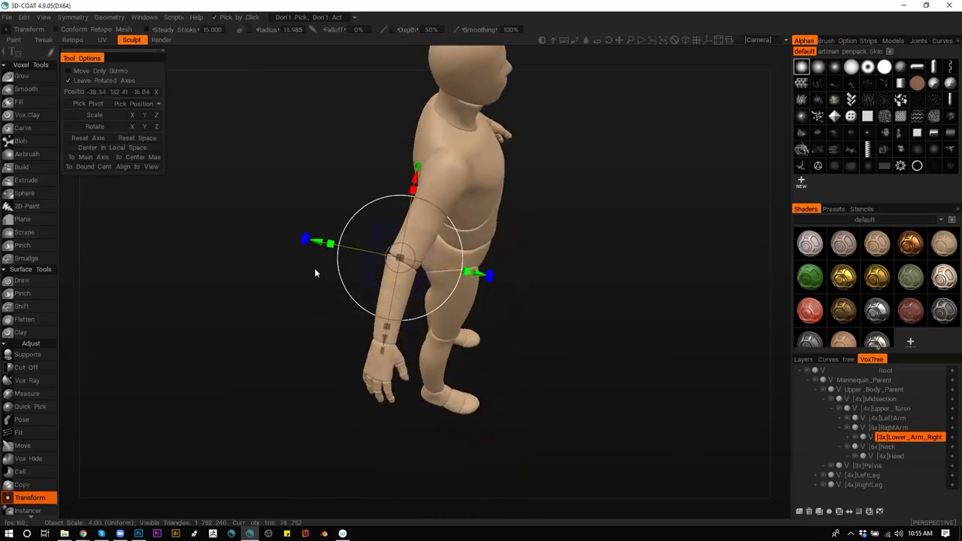
drag(307, 239, 339, 303)
drag(526, 316, 402, 293)
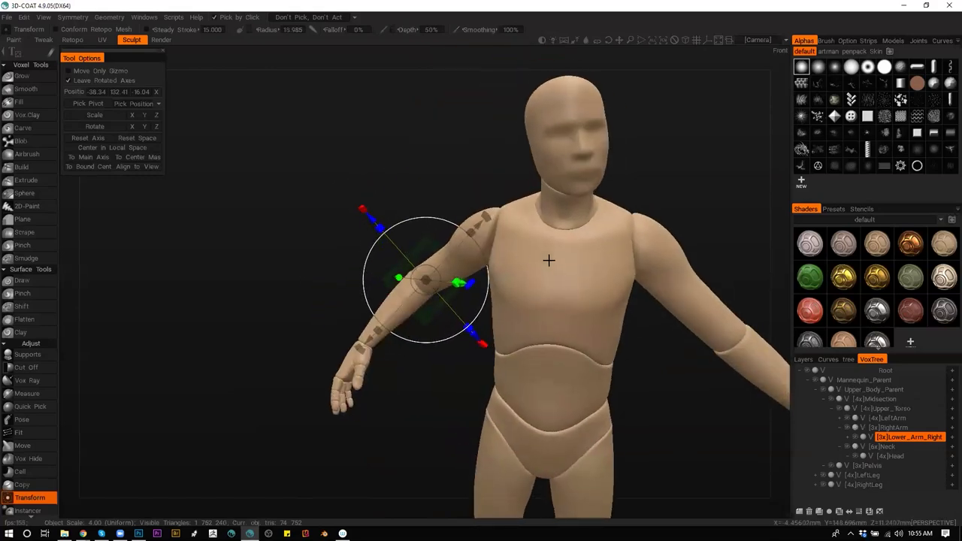
Switch from Transform to the Cut Off tool and examine the posed right arm without the gizmo
middle_drag(443, 338, 512, 277)
key(k)
drag(403, 251, 434, 257)
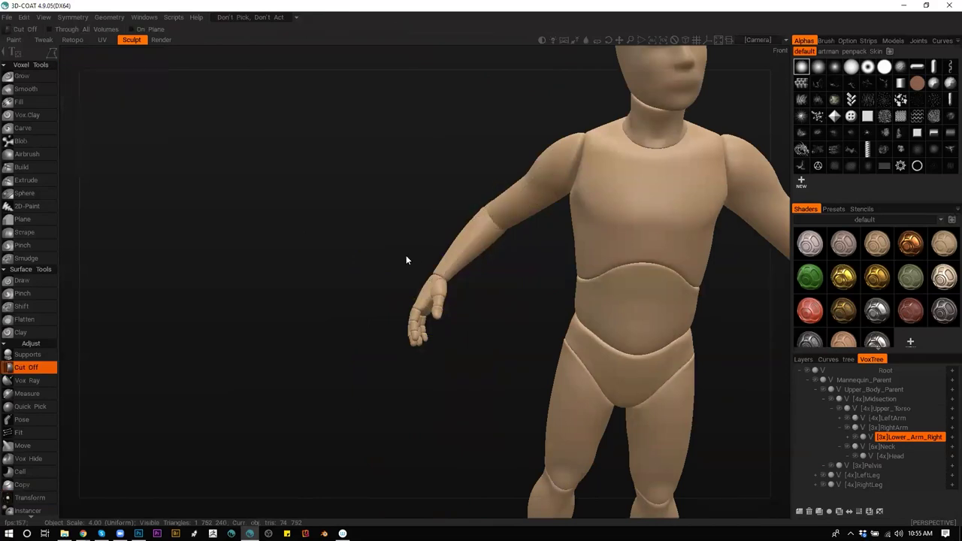
drag(456, 218, 525, 237)
right_drag(526, 236, 446, 231)
right_drag(533, 307, 548, 327)
Pick the upper torso and use Transform to twist and tilt it relative to the midsection
key(h)
drag(498, 222, 428, 232)
key(t)
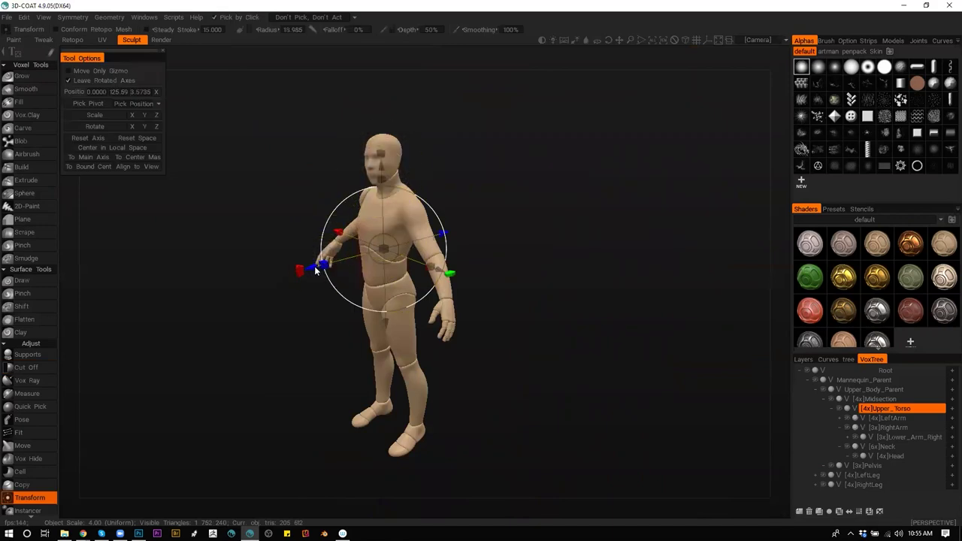
drag(300, 272, 314, 255)
drag(592, 237, 628, 239)
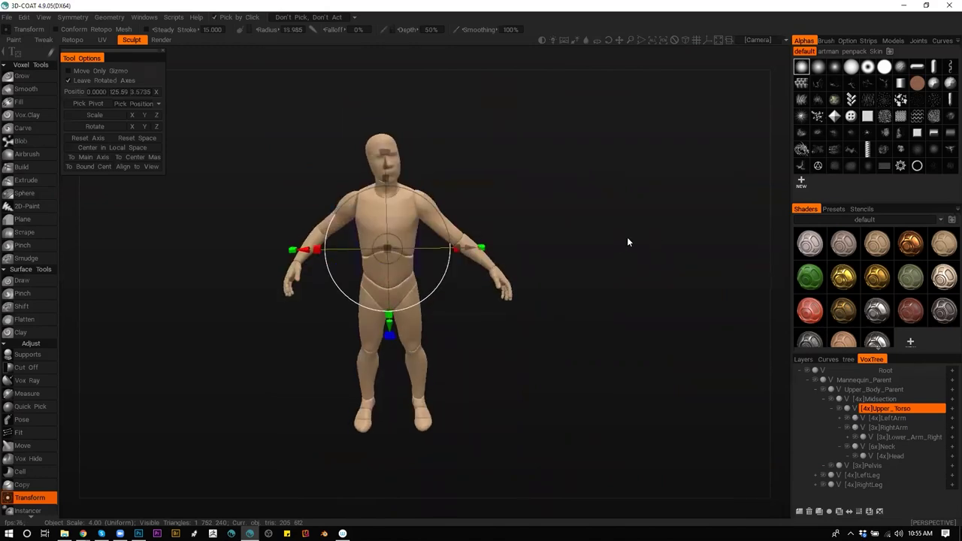
drag(475, 333, 407, 321)
drag(479, 216, 469, 189)
drag(498, 329, 440, 197)
right_drag(452, 342, 416, 333)
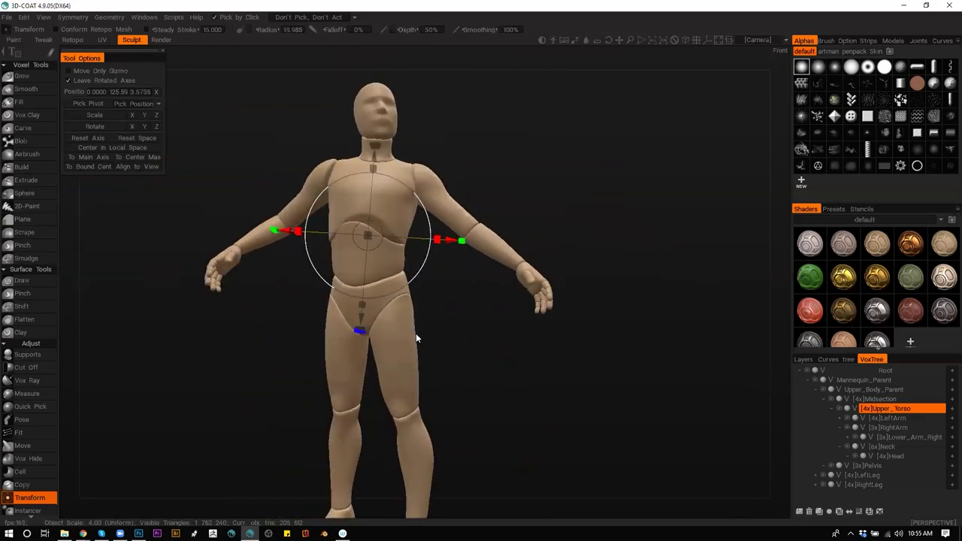
Raise the left leg forward at the hip and bend its lower leg at the knee
click(416, 338)
drag(459, 338, 372, 227)
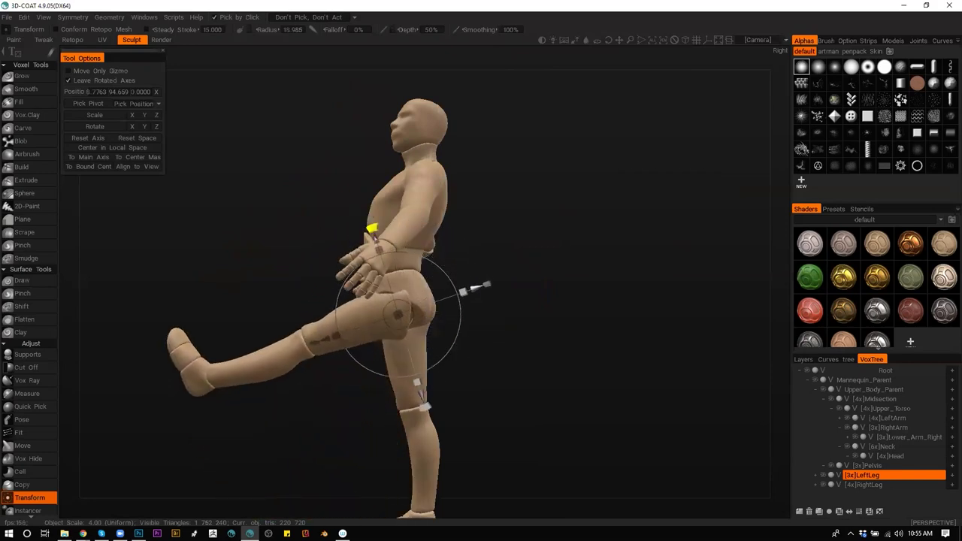
click(282, 330)
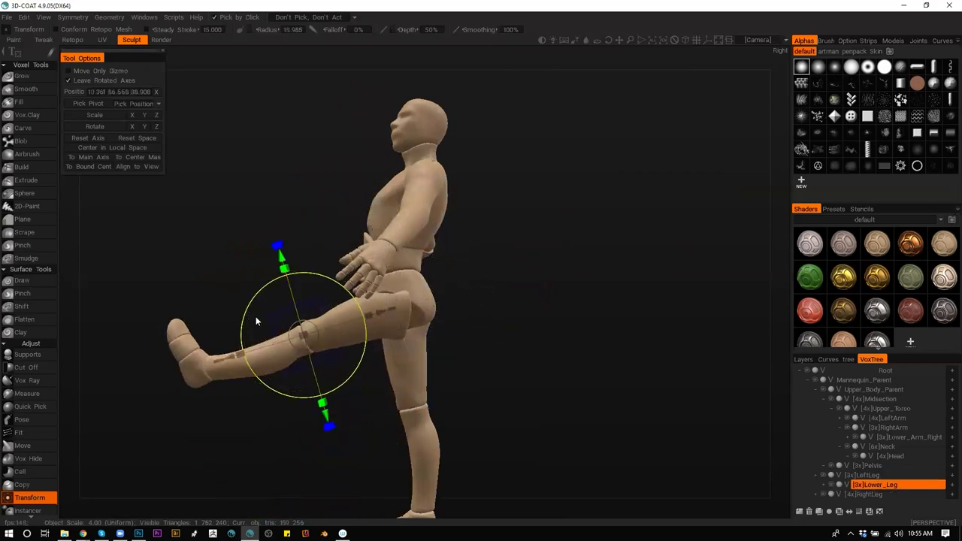
drag(316, 421, 538, 260)
mouse_move(538, 255)
right_down()
mouse_move(548, 290)
mouse_move(539, 267)
mouse_move(560, 254)
right_up()
middle_drag(558, 287, 565, 251)
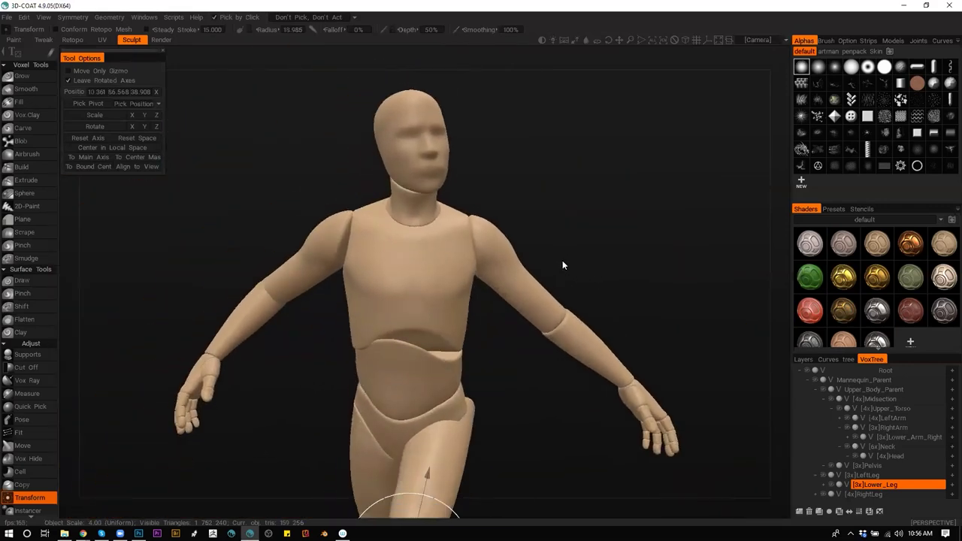
Pick the left arm, and switch the tool palette to its compact text-only display and back to icons
click(481, 246)
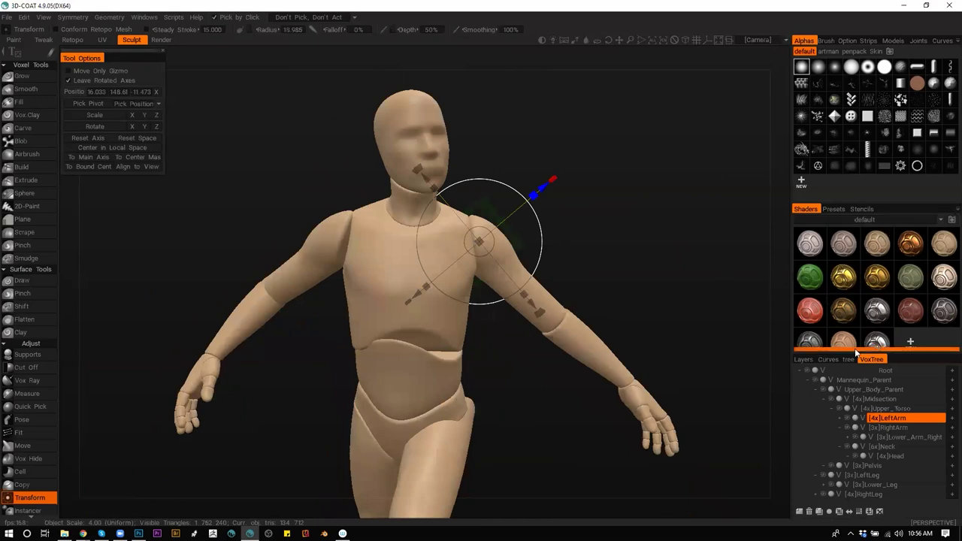
click(16, 54)
click(15, 53)
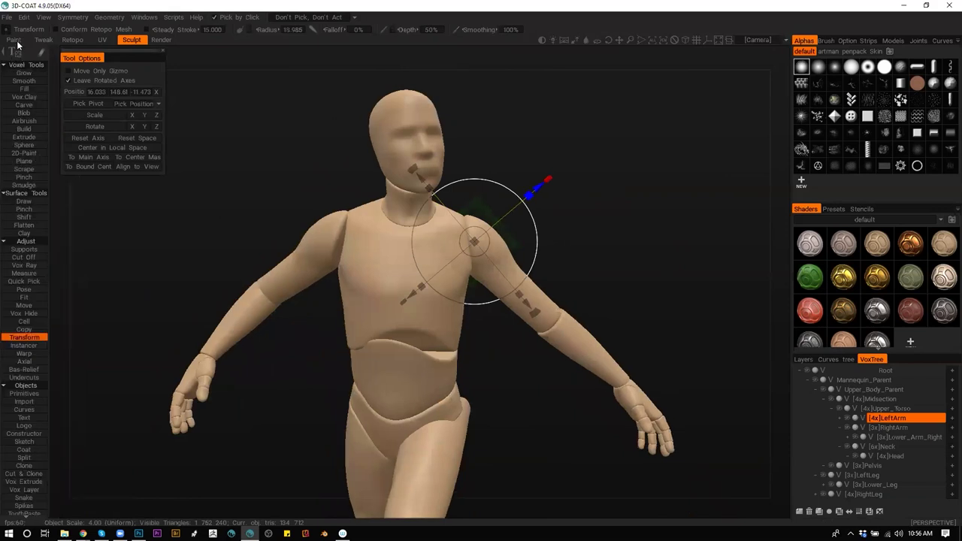
click(15, 52)
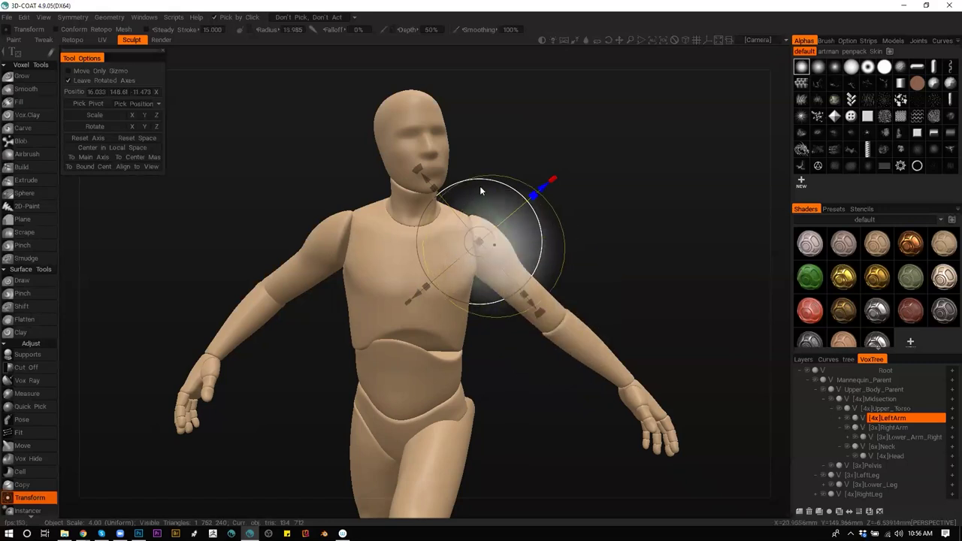
Split the sides of the mannequin's head into a separate volume with the Split tool, using a split border width of 0.100
click(416, 130)
drag(549, 201, 498, 173)
middle_drag(467, 132, 488, 191)
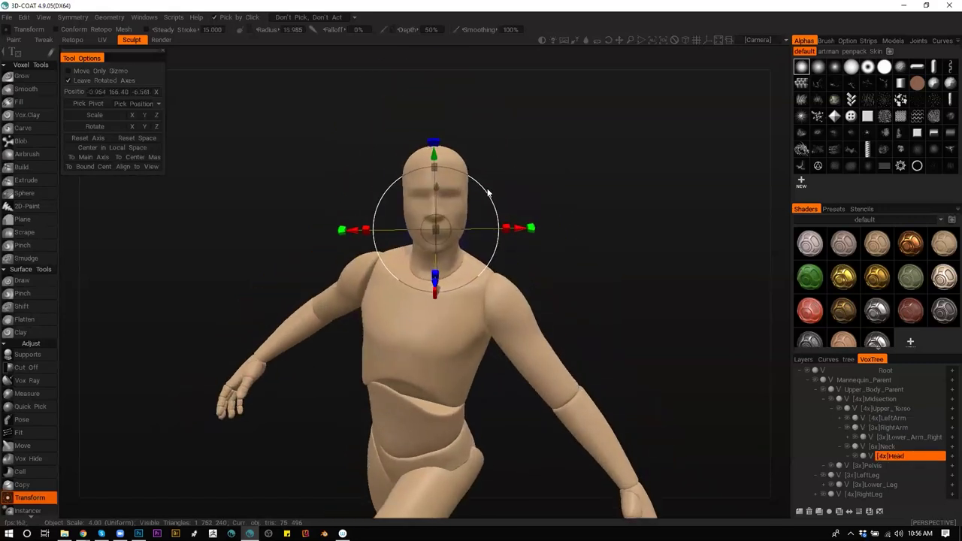
key(s)
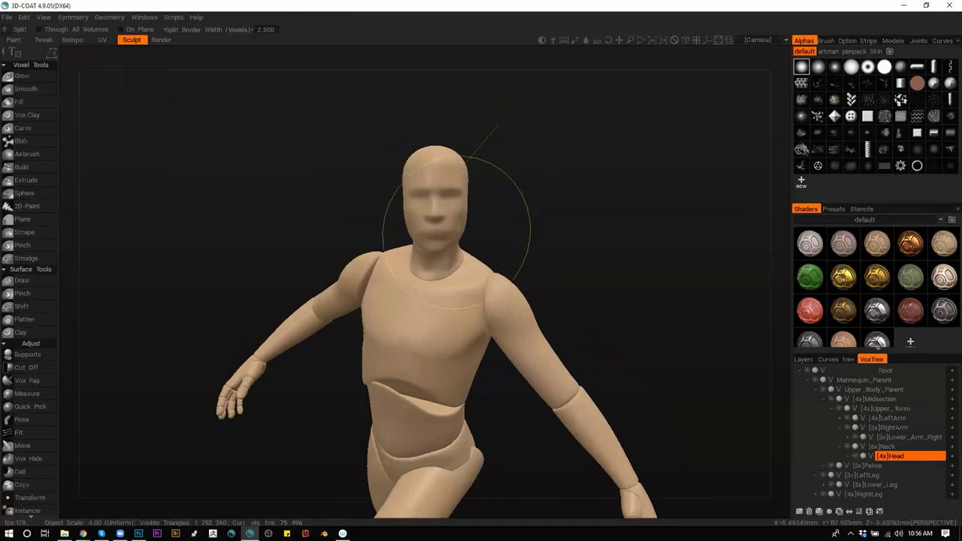
drag(459, 230, 513, 225)
key(ctrl+z)
click(260, 30)
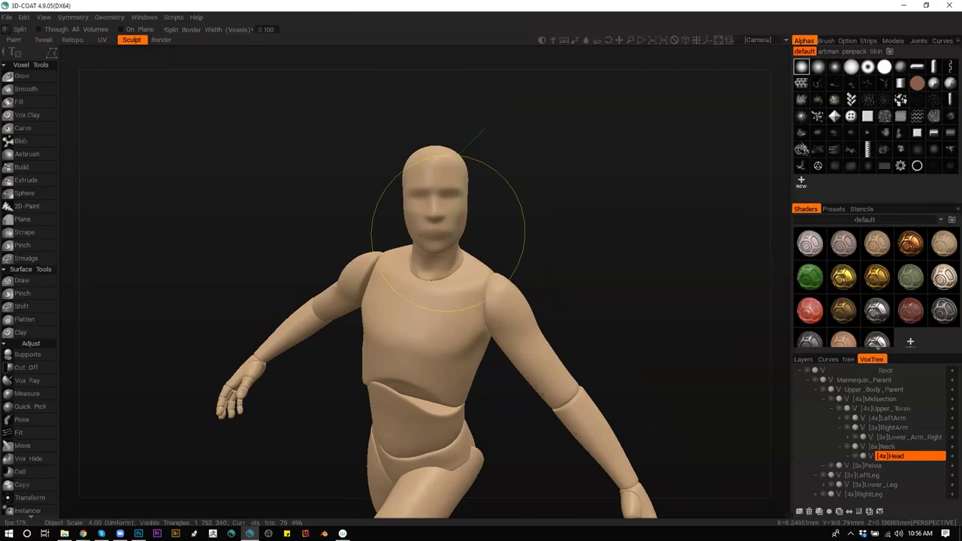
click(519, 146)
click(486, 128)
mouse_move(473, 223)
alt+mouse_down()
mouse_move(356, 216)
mouse_move(451, 174)
alt+mouse_up()
key(h)
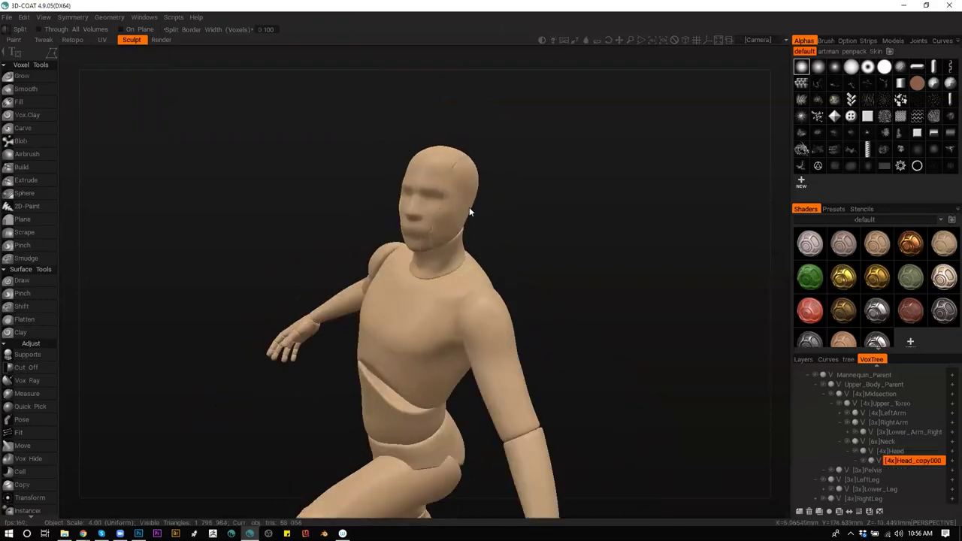
Resample the split-off sides of the head to a higher density with Smooth resampling quality
scroll(492, 219, up, 5)
scroll(493, 230, down, 4)
alt+drag(493, 230, 506, 221)
key(Return)
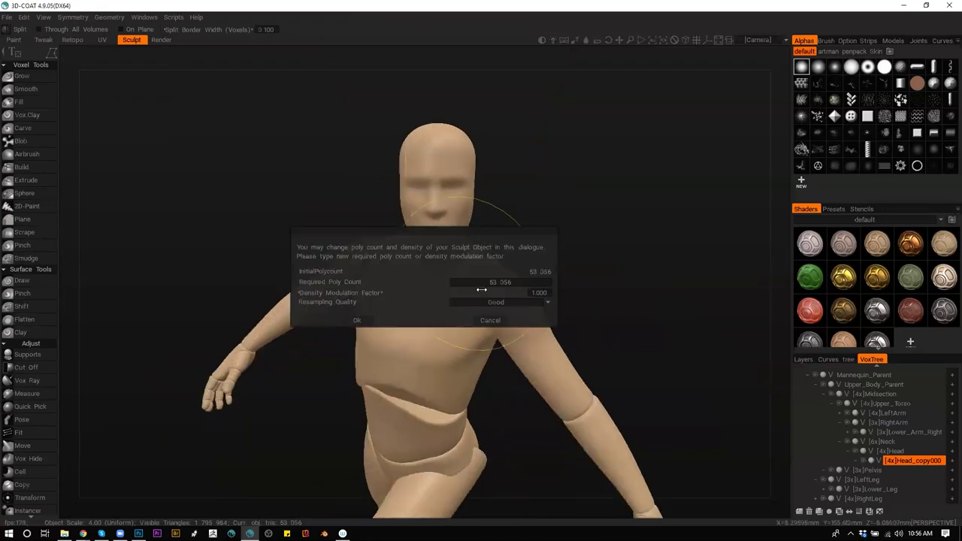
click(500, 303)
click(466, 341)
click(358, 320)
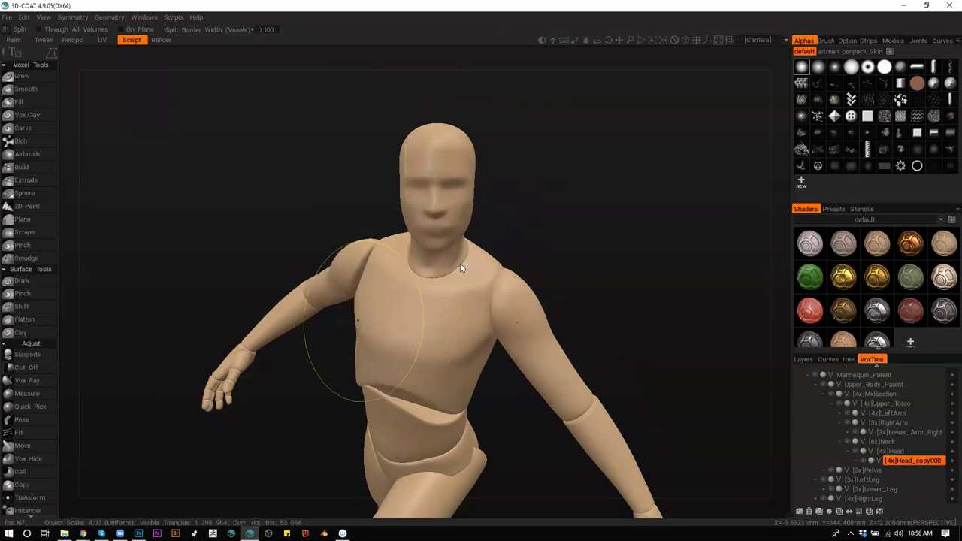
Resample the split-off head sides a second time with a further raised density
drag(517, 229, 478, 220)
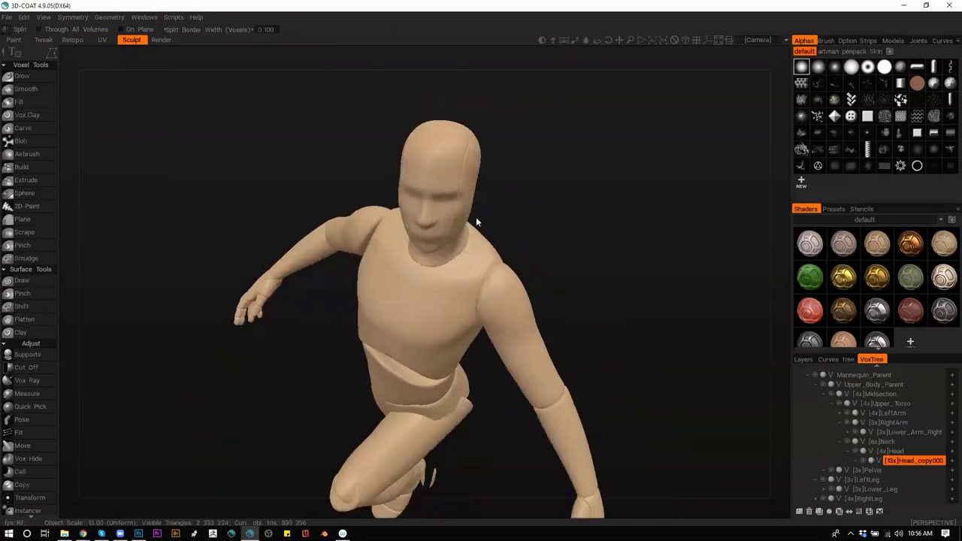
key(Return)
drag(463, 292, 470, 288)
click(356, 322)
Pick the main face part of the head and resample it with a density modulation factor of about 3.194
key(h)
key(Return)
mouse_move(479, 289)
mouse_down()
mouse_move(499, 288)
mouse_move(491, 293)
mouse_up()
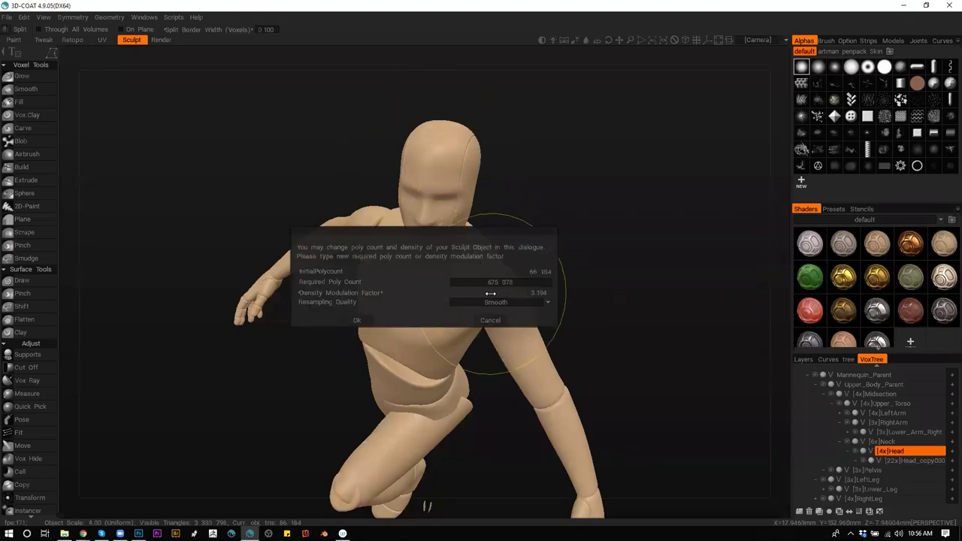
click(358, 320)
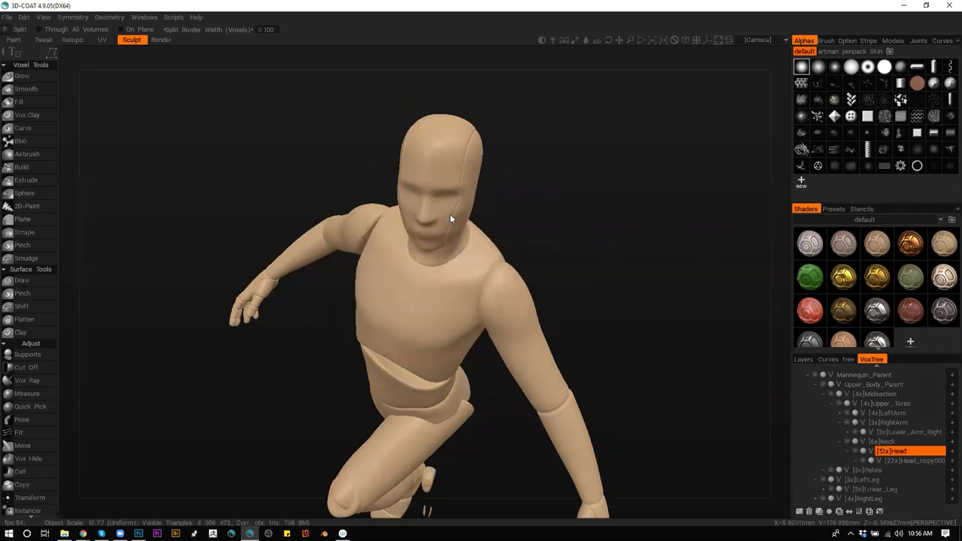
scroll(454, 203, up, 3)
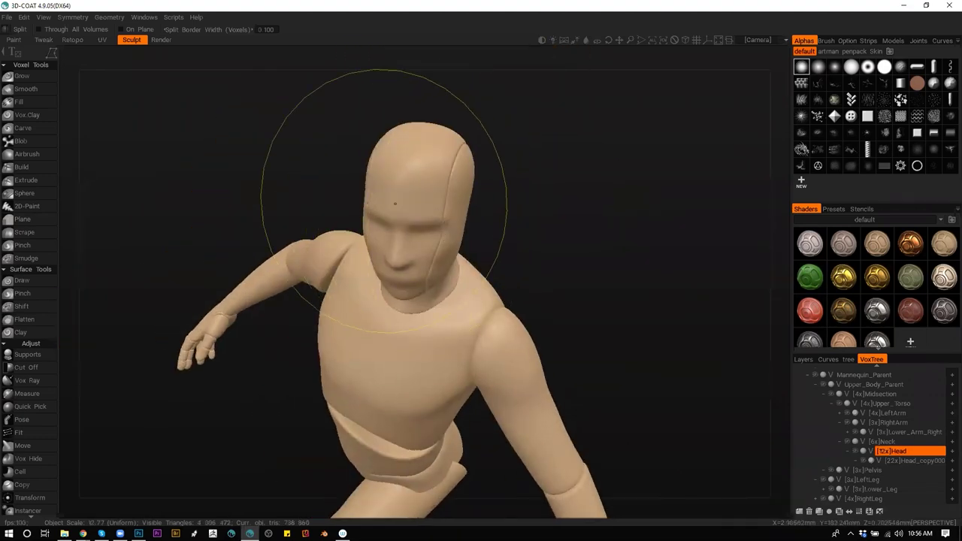
scroll(449, 222, down, 2)
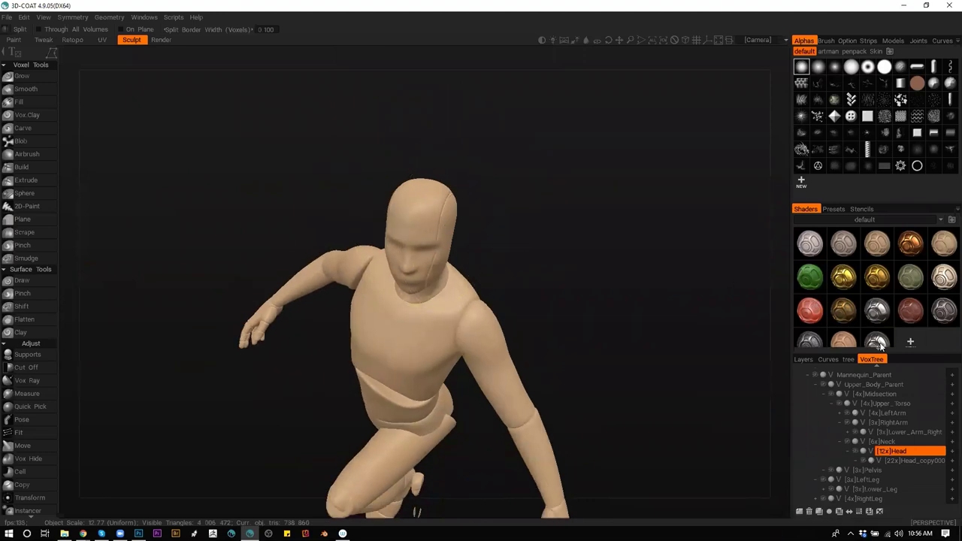
Create a shader folder named MyMat and start a new shader named BlackMat in it
click(949, 220)
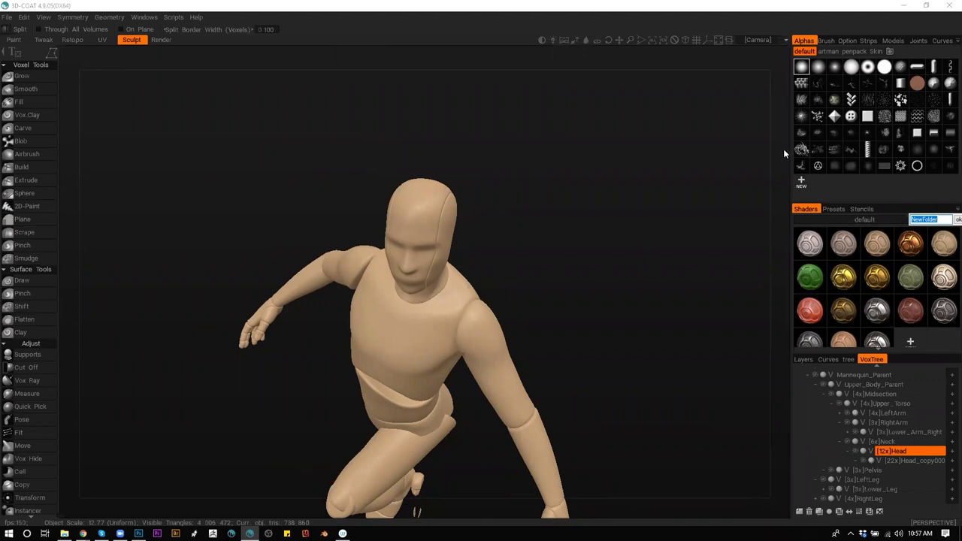
text(MyMat)
key(Return)
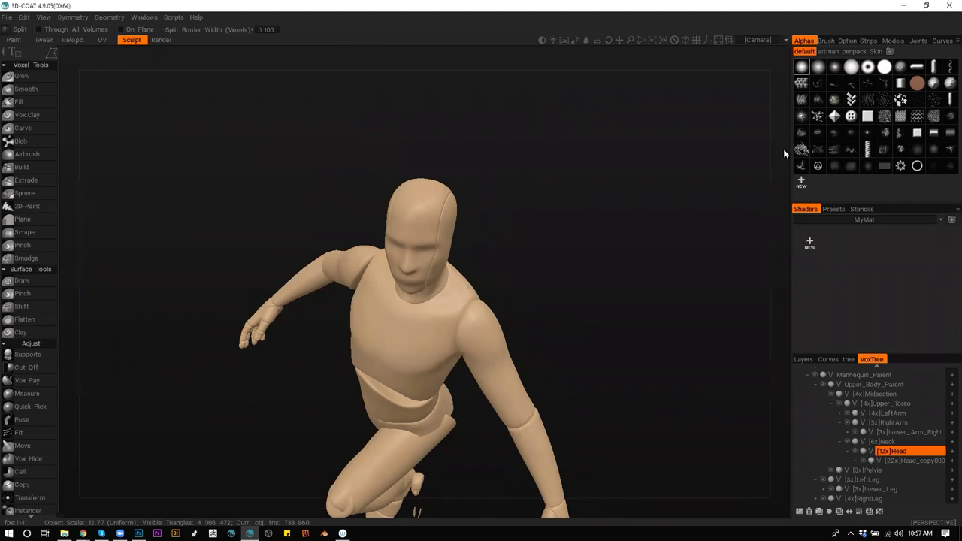
click(810, 245)
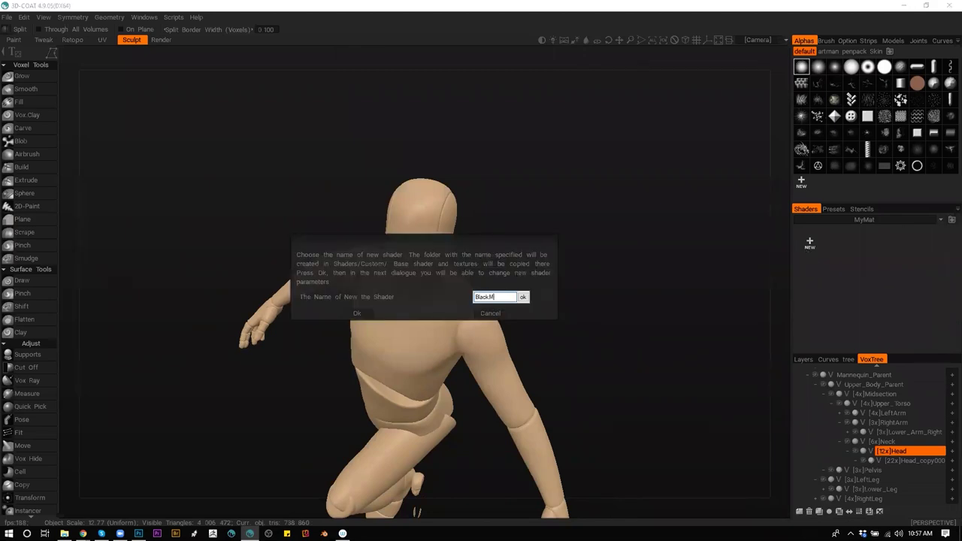
key(Return)
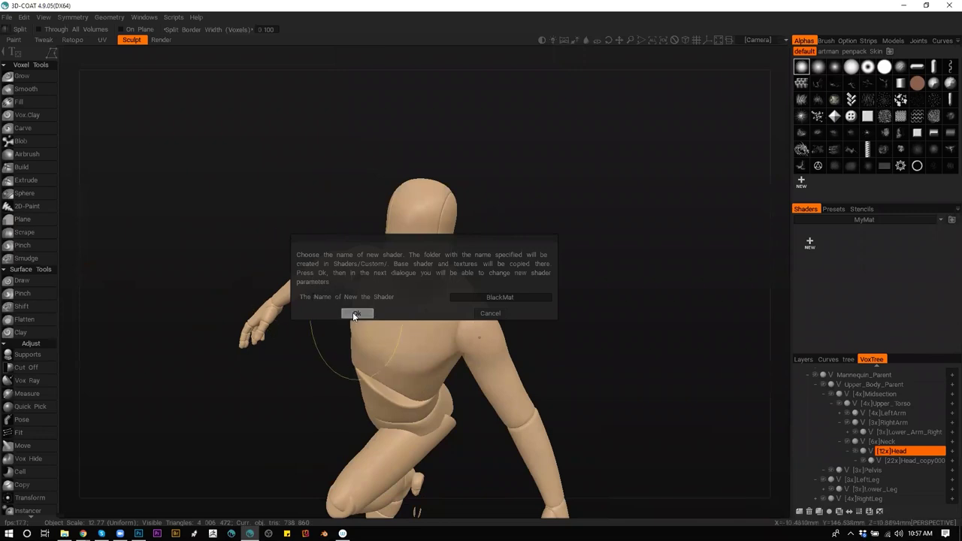
click(355, 313)
Set the BlackMat shader's color to black
click(496, 293)
drag(392, 345, 337, 343)
click(376, 397)
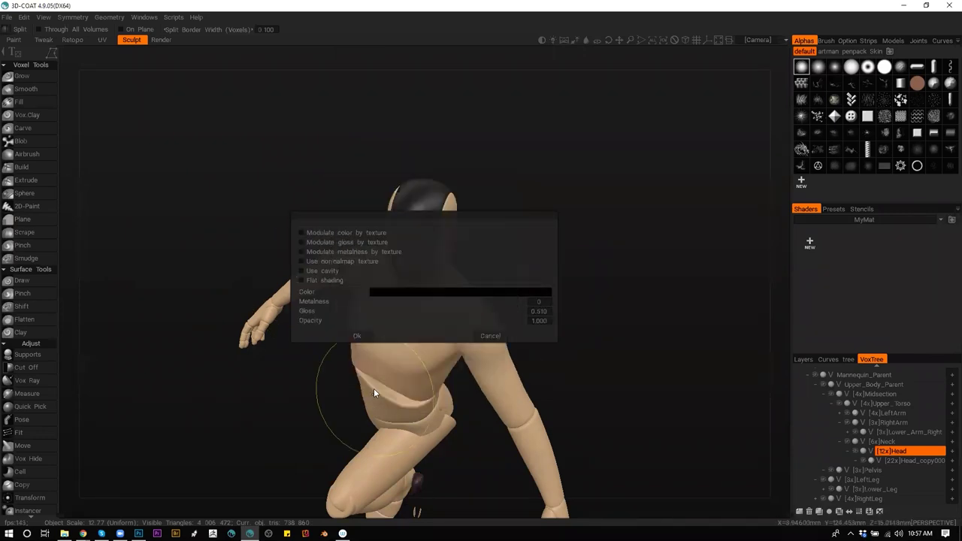
drag(531, 197, 744, 91)
Set the shader's gloss to 0.7 and metalness to 0.6, then create it
mouse_move(661, 182)
mouse_down()
mouse_move(710, 184)
mouse_move(719, 194)
mouse_up()
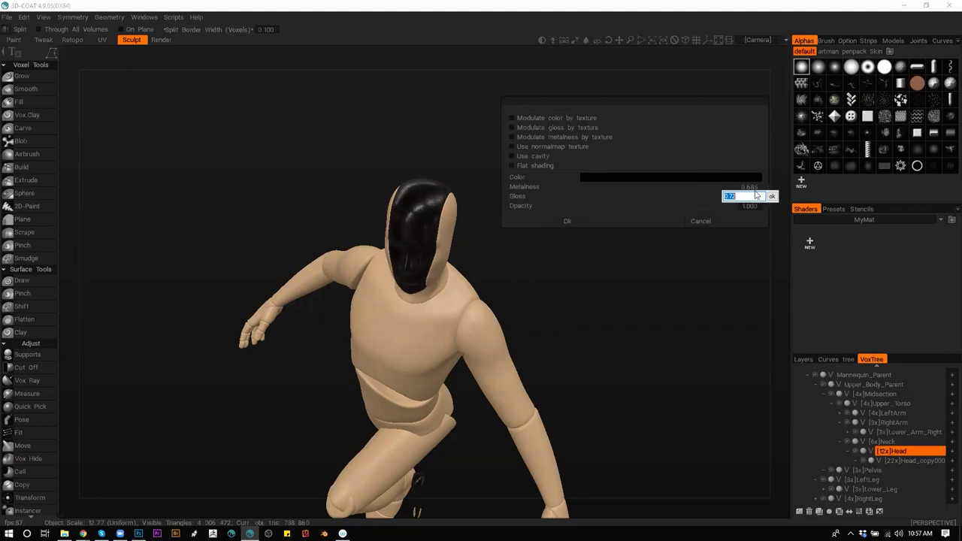
text(0.7)
key(Return)
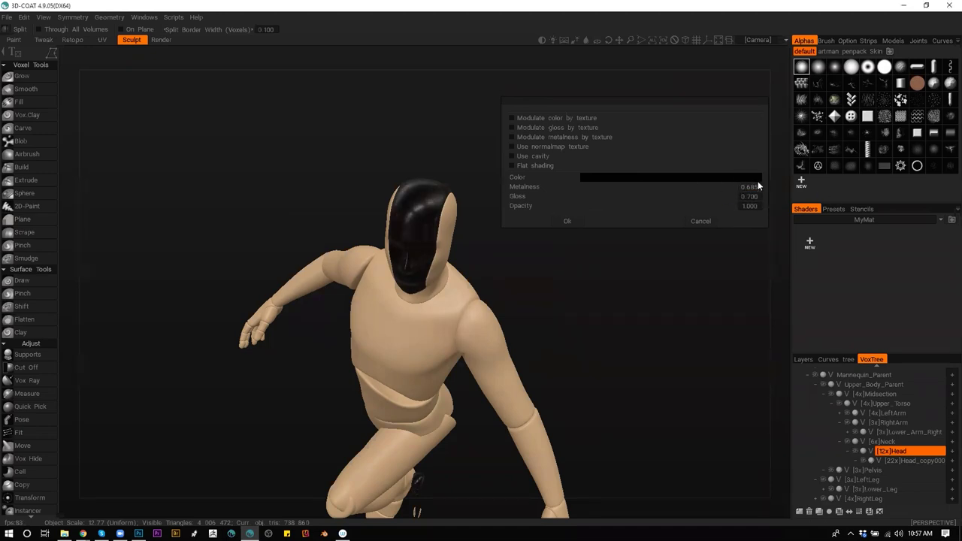
key(BackSpace)
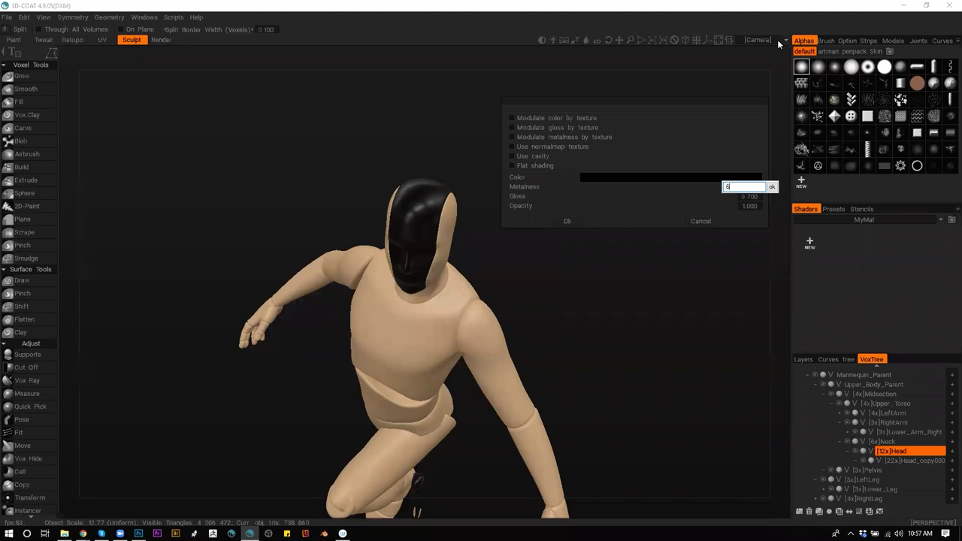
text(6)
key(Return)
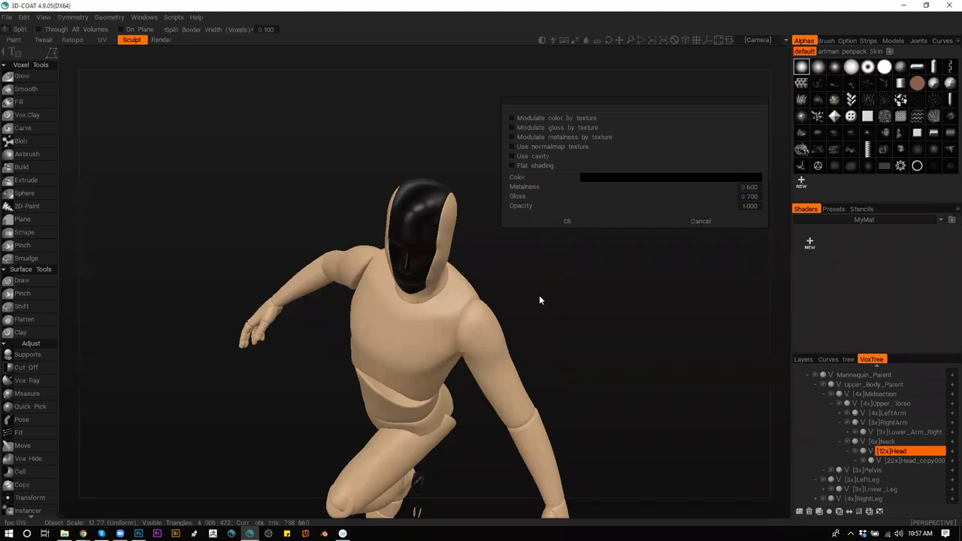
click(568, 220)
Pick the split-off head sides and trim their front edge along the face into an angular outline with Cut Off
mouse_move(545, 255)
mouse_down()
mouse_move(673, 227)
mouse_move(623, 173)
mouse_move(599, 221)
mouse_move(406, 233)
mouse_up()
key(h)
scroll(481, 241, up, 1)
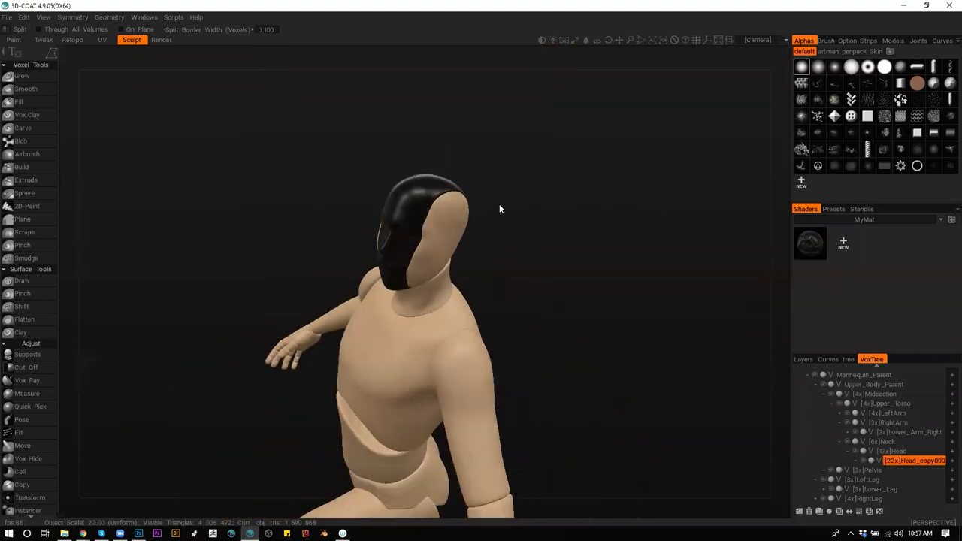
mouse_move(431, 193)
mouse_down()
mouse_move(488, 256)
mouse_move(421, 248)
mouse_up()
scroll(439, 245, up, 3)
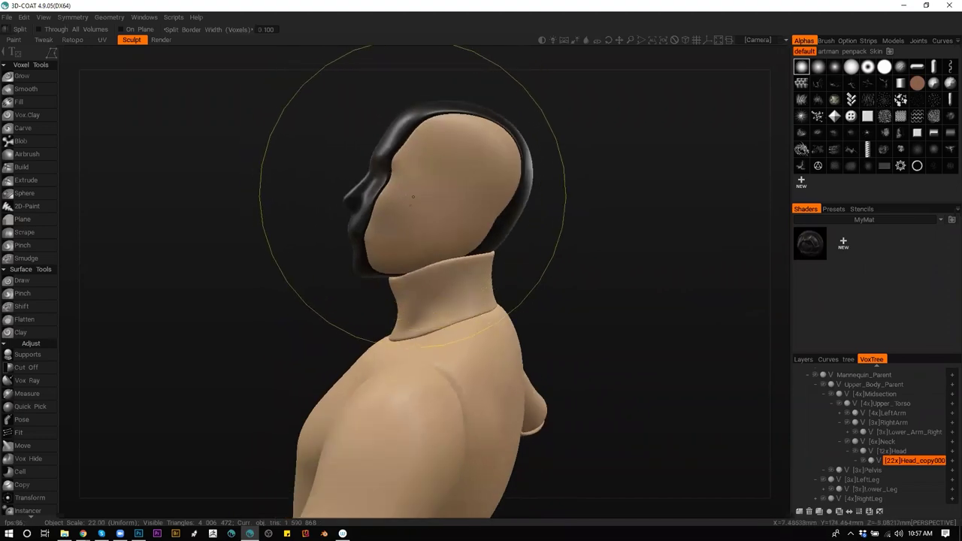
key(k)
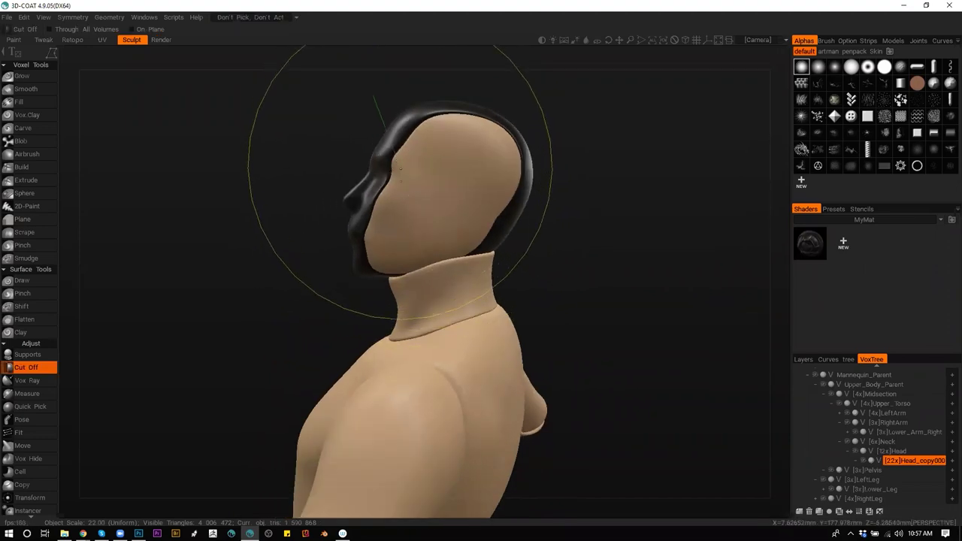
scroll(408, 189, down, 5)
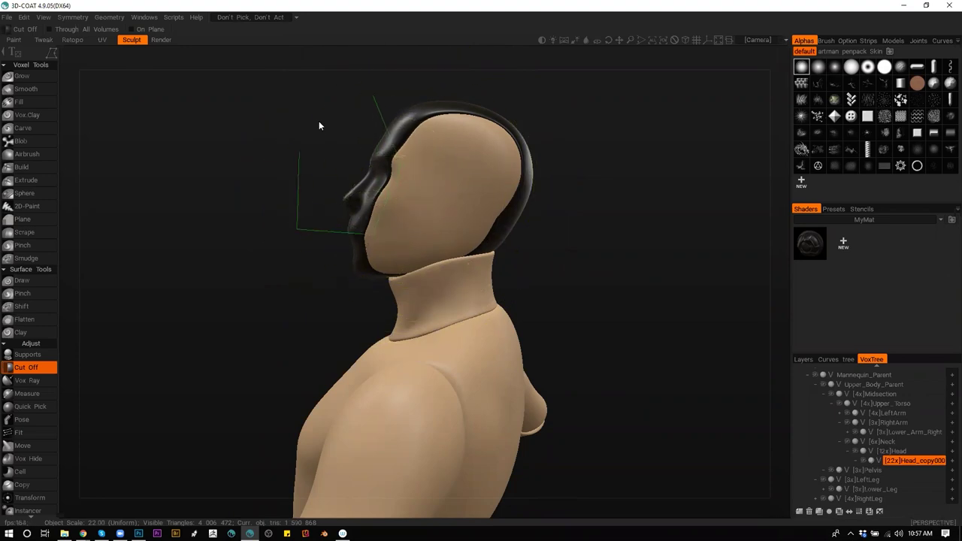
double_click(372, 96)
Cut off the lower back edge and the upper back corner of the head sides
mouse_move(357, 140)
alt+mouse_down()
mouse_move(440, 217)
mouse_move(559, 234)
mouse_move(494, 258)
mouse_move(471, 193)
mouse_move(326, 219)
mouse_move(364, 183)
mouse_move(544, 208)
mouse_move(546, 158)
alt+mouse_up()
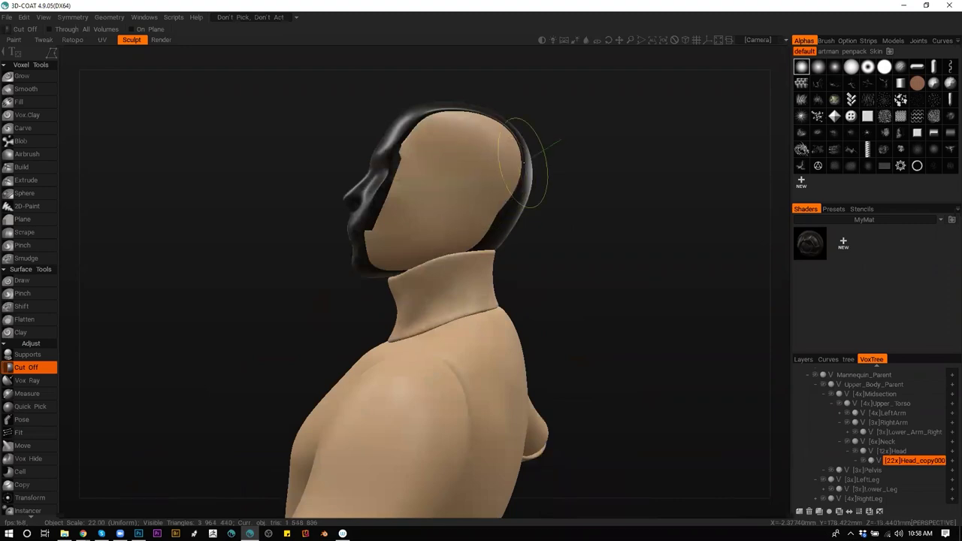
click(563, 140)
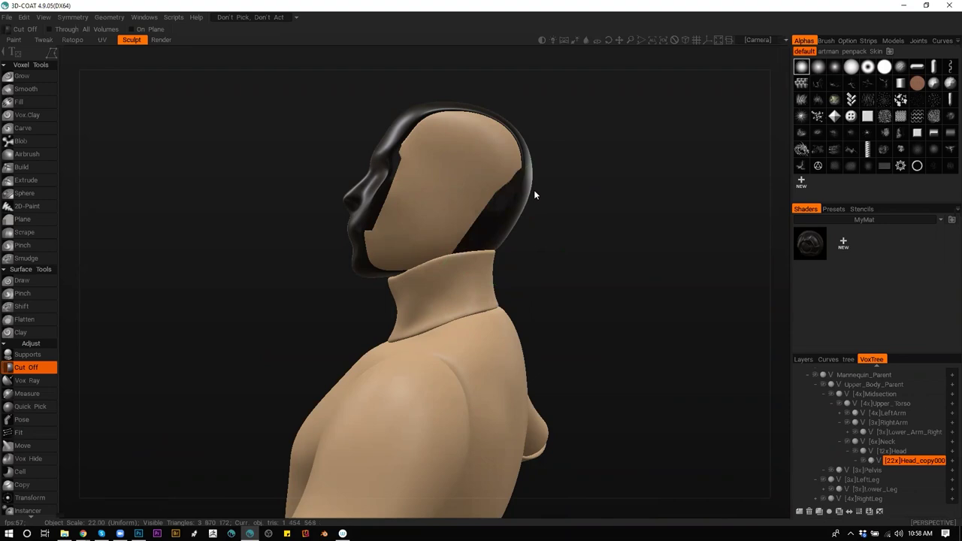
drag(533, 210, 569, 231)
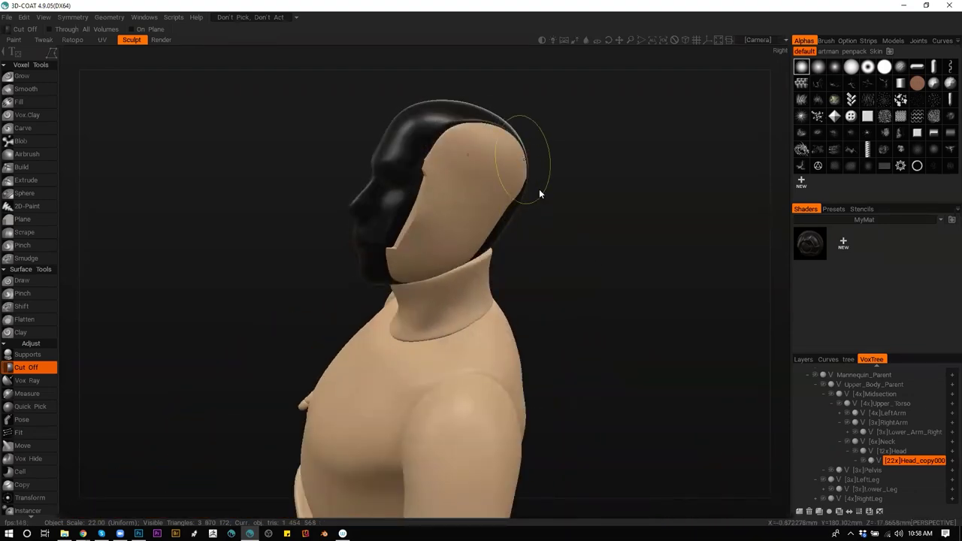
drag(551, 199, 495, 239)
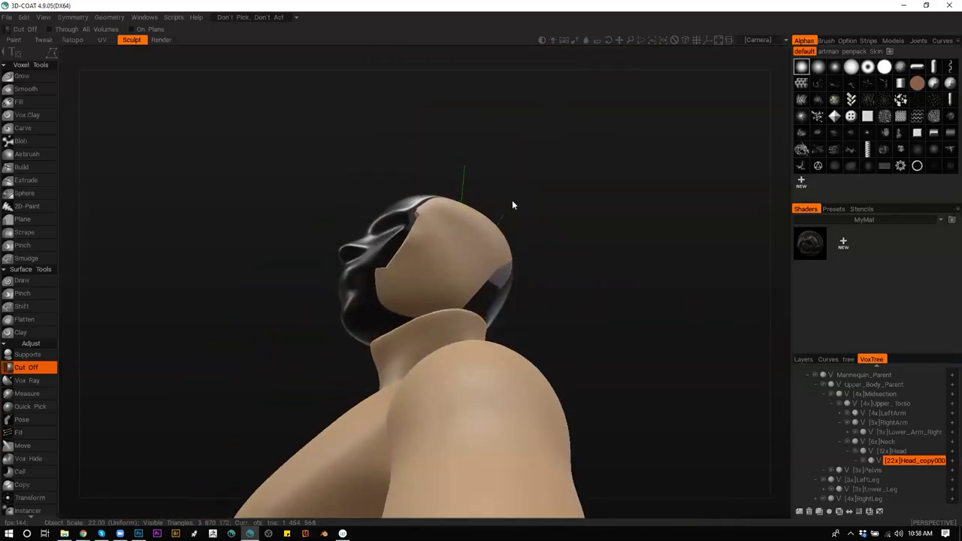
mouse_move(495, 179)
mouse_down()
mouse_move(497, 230)
mouse_move(579, 303)
mouse_move(692, 339)
mouse_move(559, 341)
mouse_move(438, 294)
mouse_move(479, 296)
mouse_move(490, 250)
mouse_up()
Pull the back of the head sides rearward into long pointed lobes with a reduced Move brush
key(m)
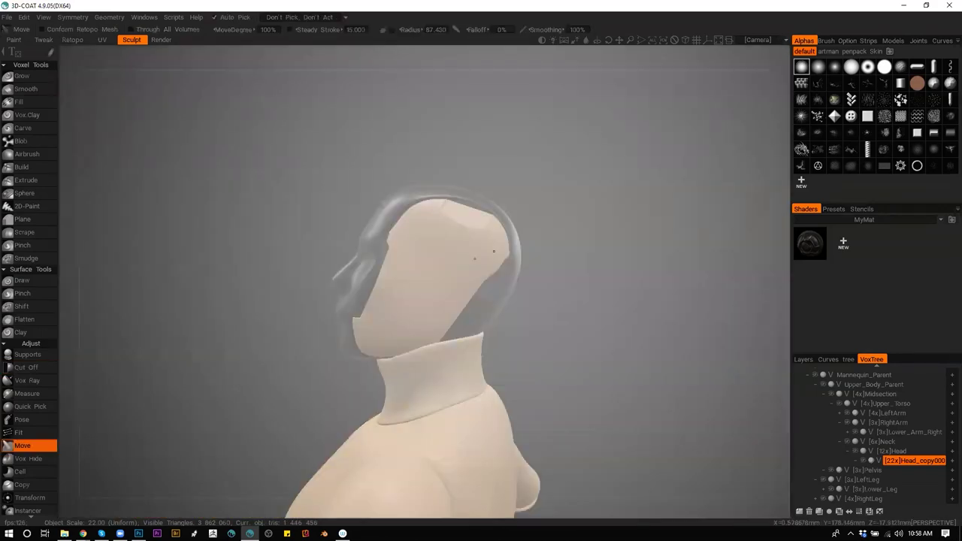
right_drag(448, 249, 135, 279)
right_drag(463, 274, 423, 270)
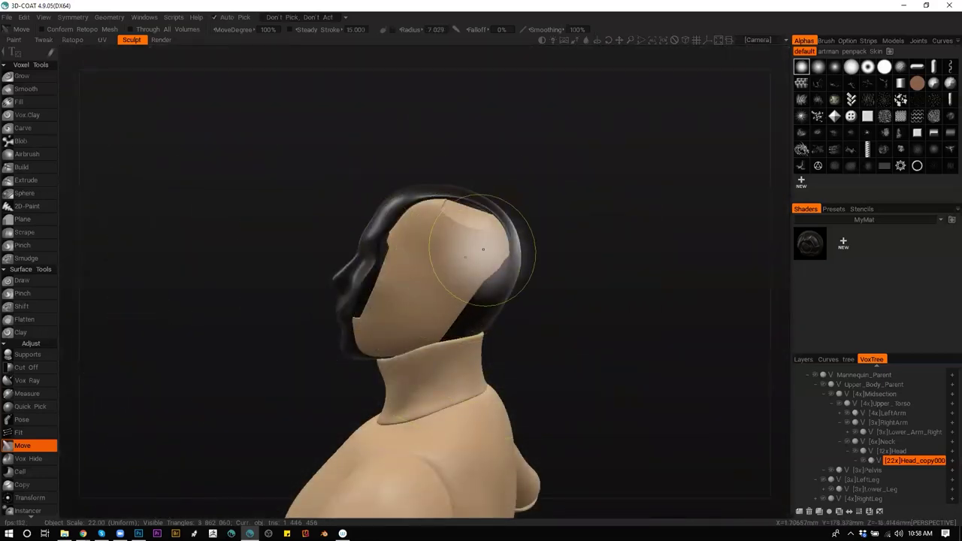
mouse_move(492, 260)
mouse_down()
mouse_move(506, 250)
mouse_move(582, 278)
mouse_move(598, 267)
mouse_up()
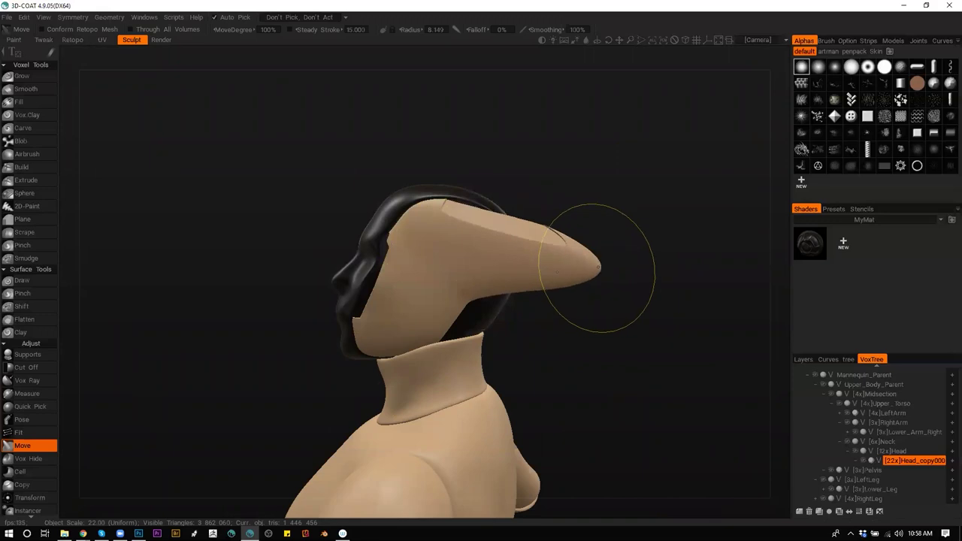
mouse_move(621, 343)
mouse_down()
mouse_move(457, 350)
mouse_move(464, 365)
mouse_move(673, 372)
mouse_move(694, 386)
mouse_move(498, 278)
mouse_move(611, 307)
mouse_move(696, 304)
mouse_up()
Pick the black main head part and slice off the tip of its nose with Cut Off
key(h)
key(c)
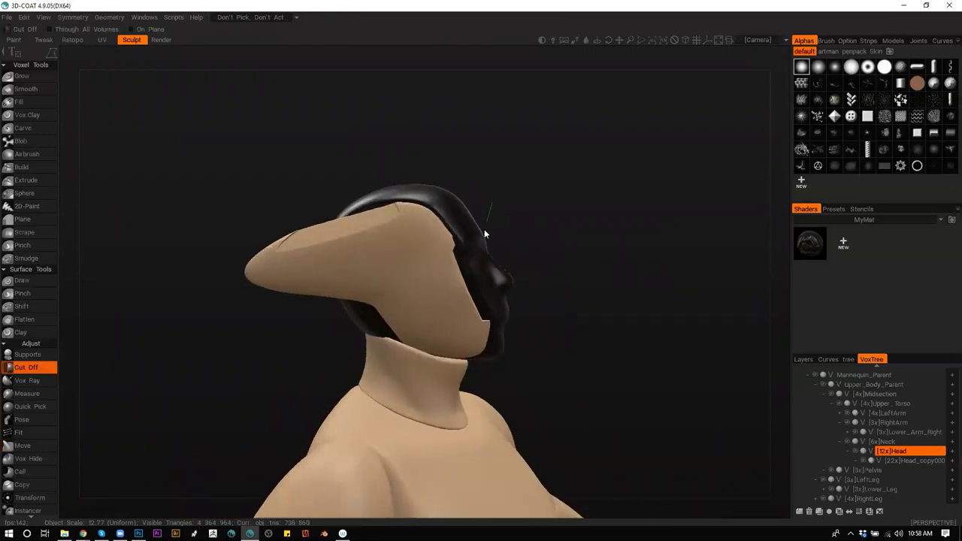
mouse_move(482, 241)
mouse_down()
mouse_move(511, 281)
mouse_move(504, 295)
mouse_up()
click(510, 281)
double_click(560, 219)
Try to split a section off the front of the black face with an outline from the side
drag(553, 230, 504, 215)
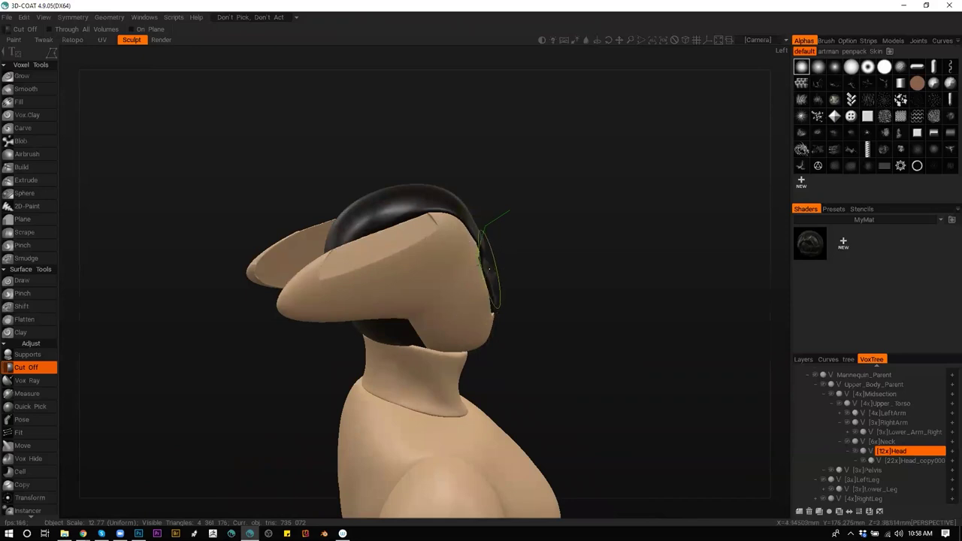
drag(526, 232, 493, 171)
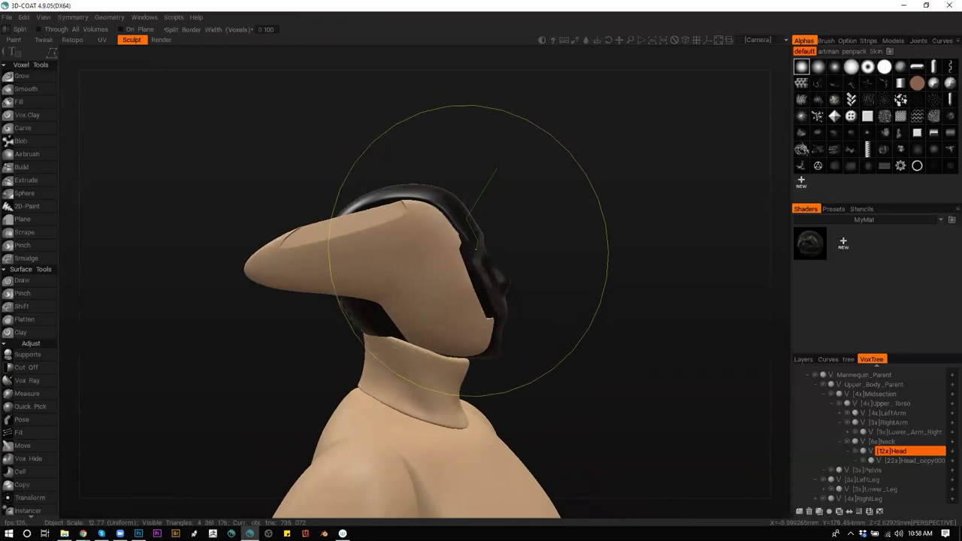
mouse_move(480, 308)
mouse_down()
mouse_move(412, 276)
mouse_move(391, 240)
mouse_move(352, 227)
mouse_move(410, 142)
mouse_up()
drag(496, 168, 498, 166)
mouse_move(491, 223)
alt+mouse_down()
mouse_move(461, 255)
mouse_move(388, 273)
mouse_move(376, 259)
alt+mouse_up()
key(ctrl+z)
Split the outer parts of the black face off from forehead to chin, leaving a narrow center strip
middle_drag(466, 186, 481, 170)
click(449, 181)
click(446, 248)
click(431, 274)
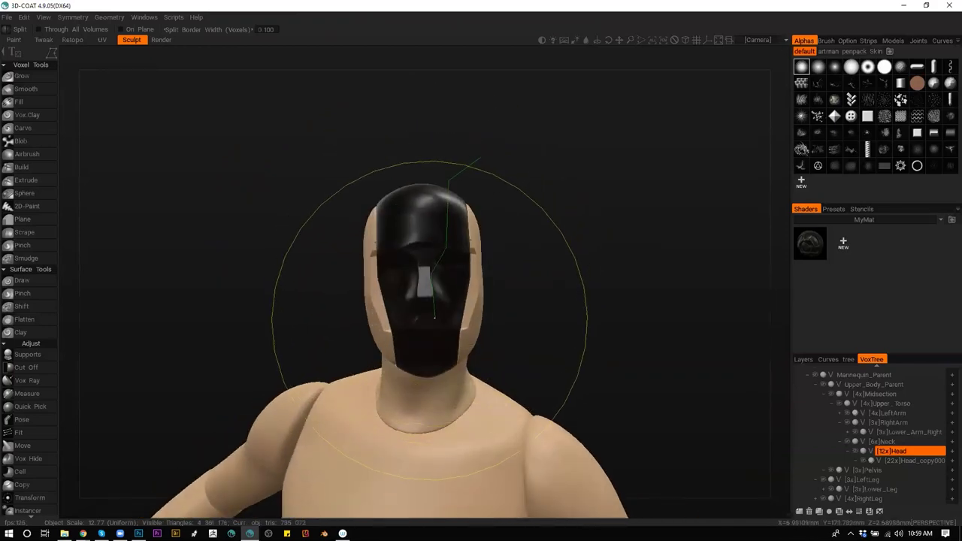
click(451, 364)
click(504, 357)
click(539, 239)
double_click(529, 179)
middle_drag(474, 281, 428, 290)
Pick the newly split face sides and resample them to a slightly higher density with Smooth quality
key(h)
key(Return)
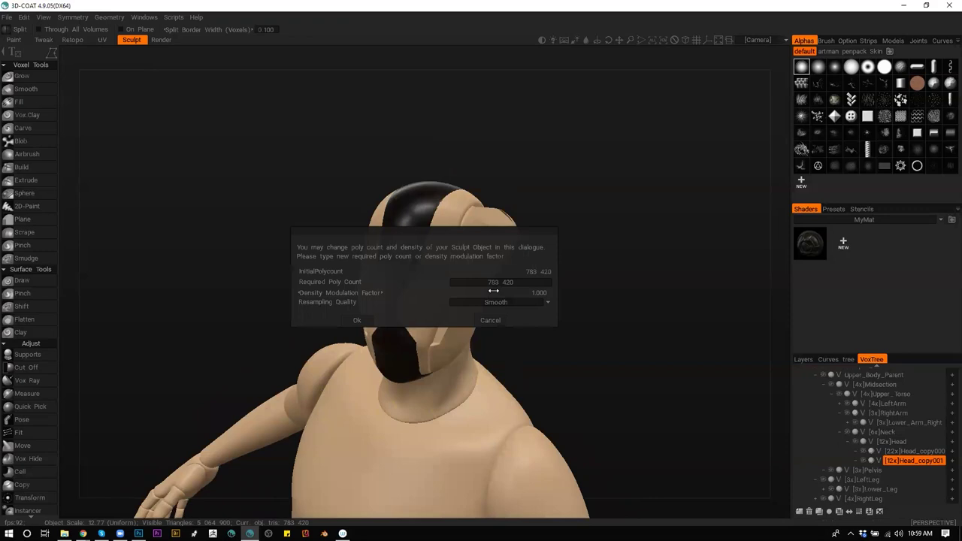
key(Return)
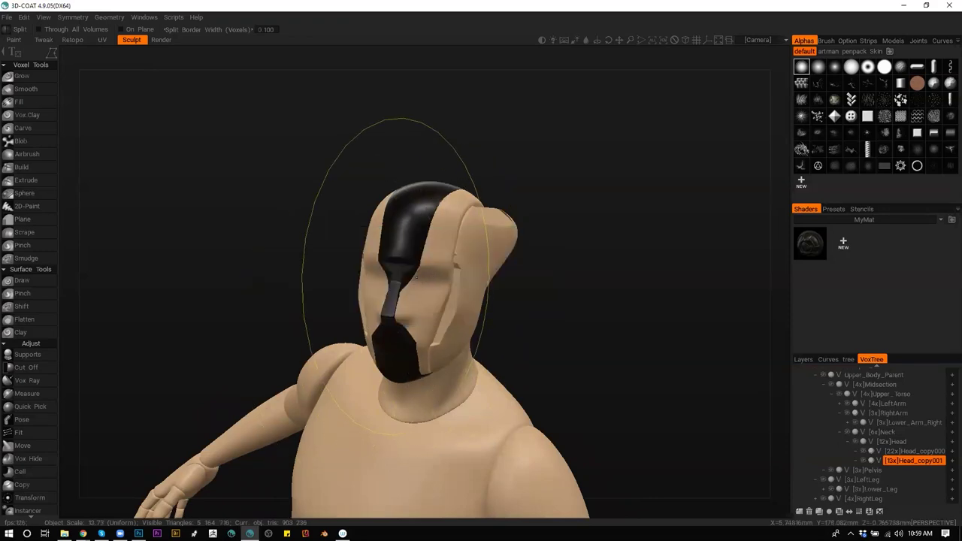
right_drag(380, 272, 353, 218)
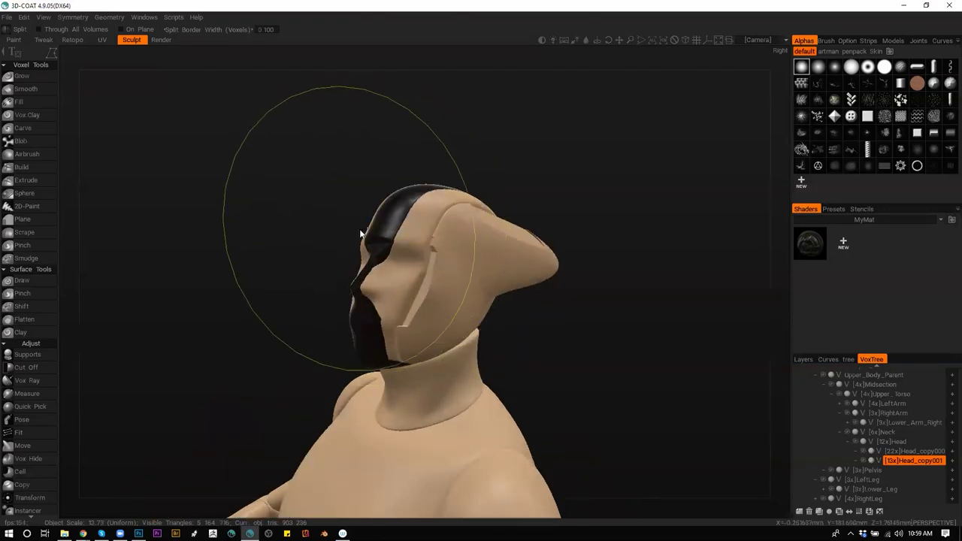
right_drag(423, 247, 400, 243)
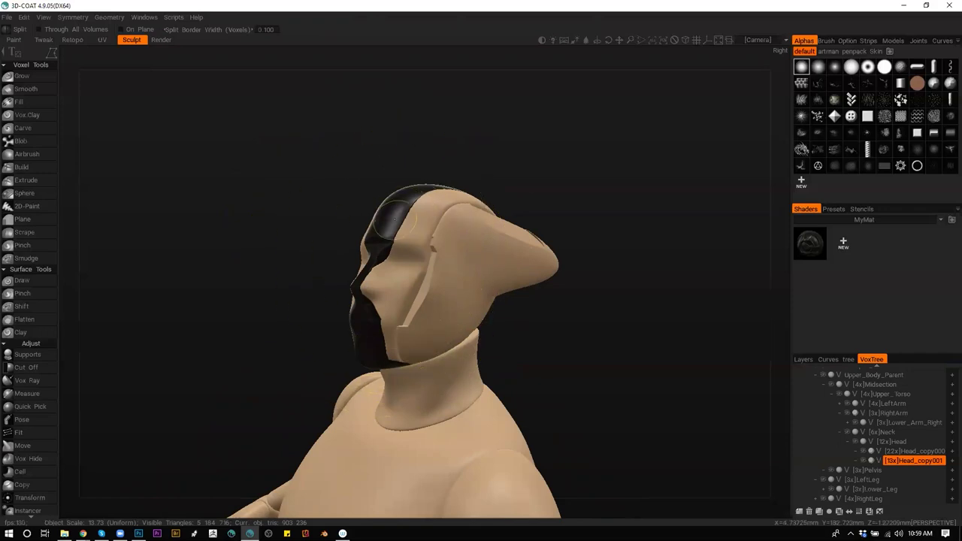
Pick the black center part of the head and resample it to a higher density
key(h)
key(ctrl+r)
drag(495, 292, 498, 289)
click(356, 319)
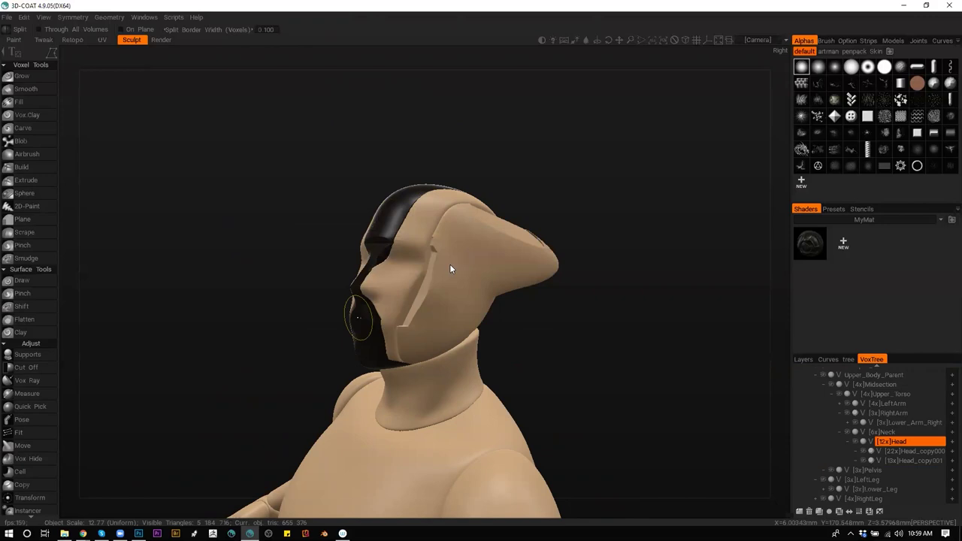
Try to pull the brow area of the split-off face sides outward with the Move tool
key(h)
alt+drag(463, 254, 605, 276)
scroll(526, 278, up, 7)
scroll(522, 275, down, 7)
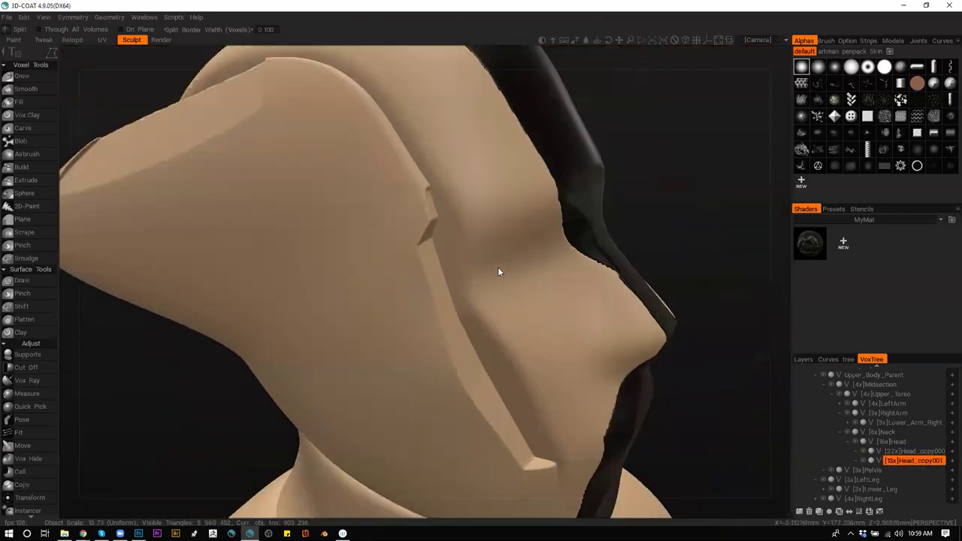
alt+middle_drag(533, 216, 534, 314)
alt+drag(533, 314, 514, 290)
key(m)
right_drag(455, 326, 476, 333)
mouse_move(456, 333)
mouse_down()
mouse_move(474, 321)
mouse_move(526, 318)
mouse_move(532, 344)
mouse_move(461, 382)
mouse_move(474, 385)
mouse_up()
middle_drag(530, 212, 563, 117)
drag(564, 120, 604, 262)
Try a Smooth resample of the face sides with a density modulation factor of 1.244, then undo it along with the pull
key(Return)
drag(430, 293, 460, 294)
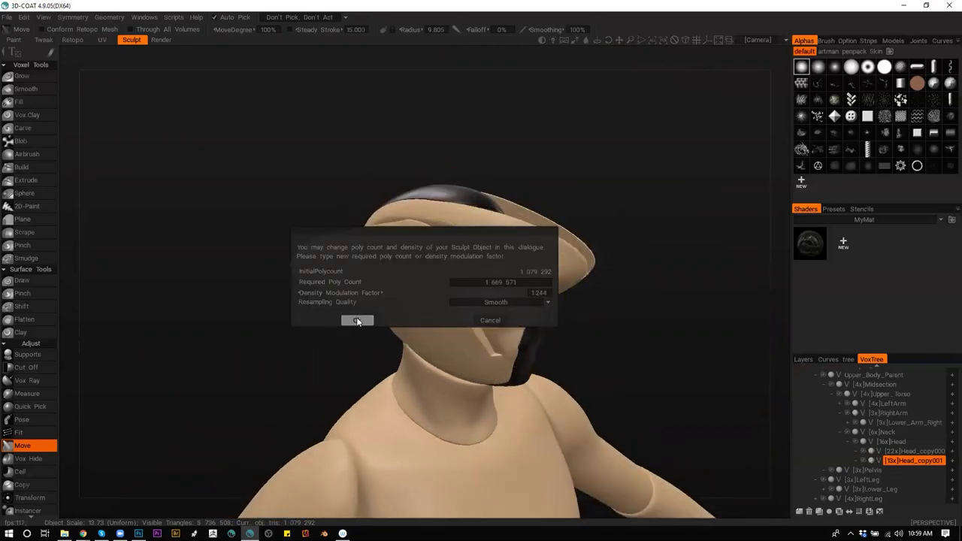
click(358, 321)
mouse_move(576, 290)
mouse_down()
mouse_move(560, 309)
mouse_move(463, 296)
mouse_move(469, 280)
mouse_move(571, 282)
mouse_up()
key(ctrl+z)
key(ctrl+z)
Resample the face sides down with a density modulation factor of about 0.456
key(Return)
drag(478, 279, 380, 317)
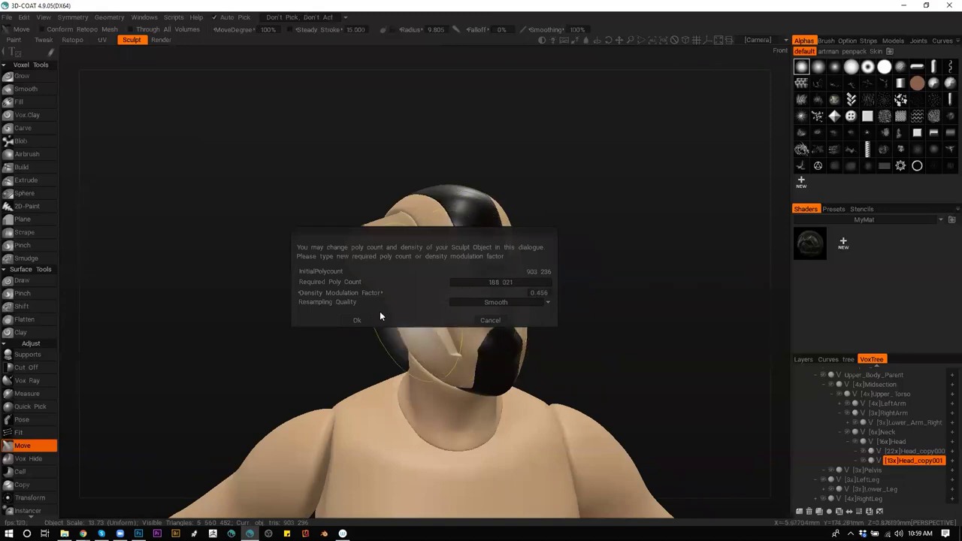
click(380, 316)
Resample the face sides back up to more than double their density with Smooth quality
key(ctrl+r)
drag(478, 282, 501, 290)
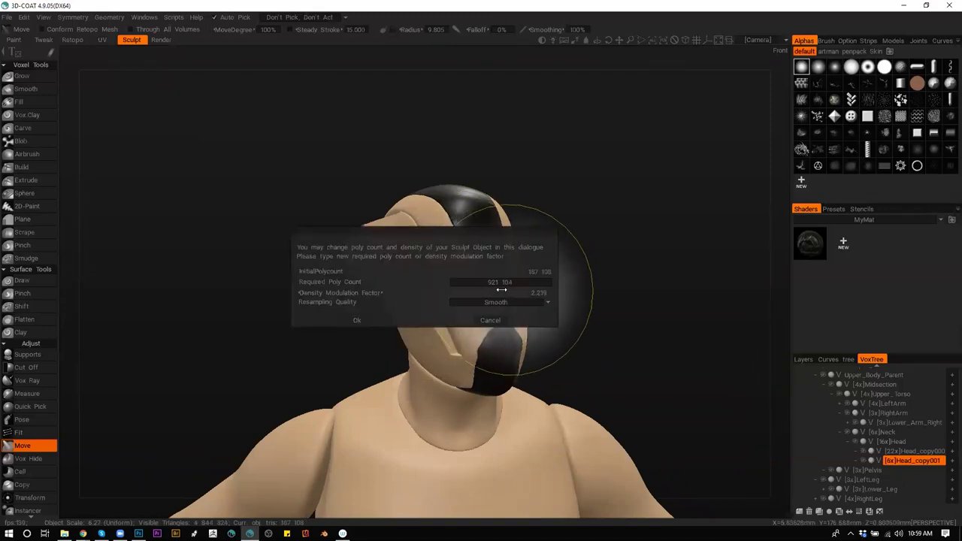
click(361, 320)
key(Return)
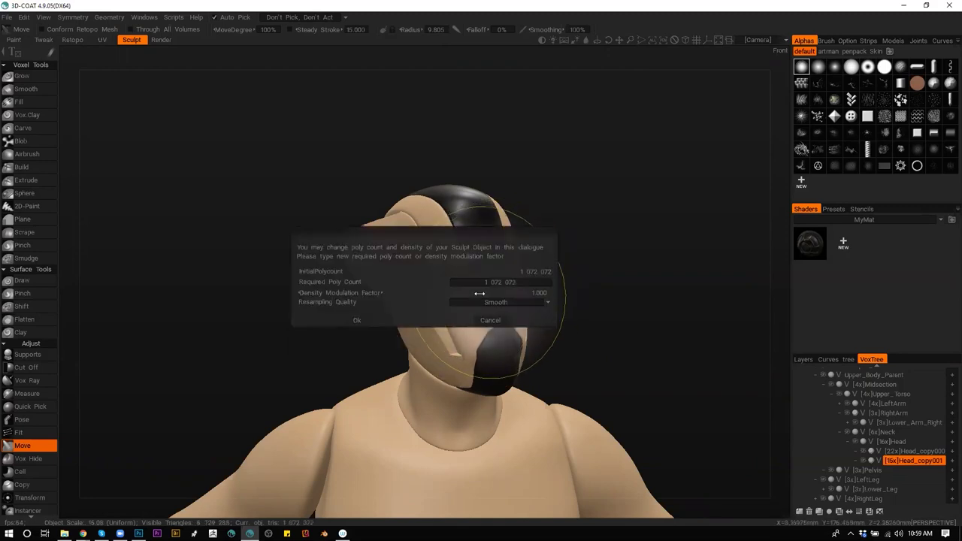
click(365, 318)
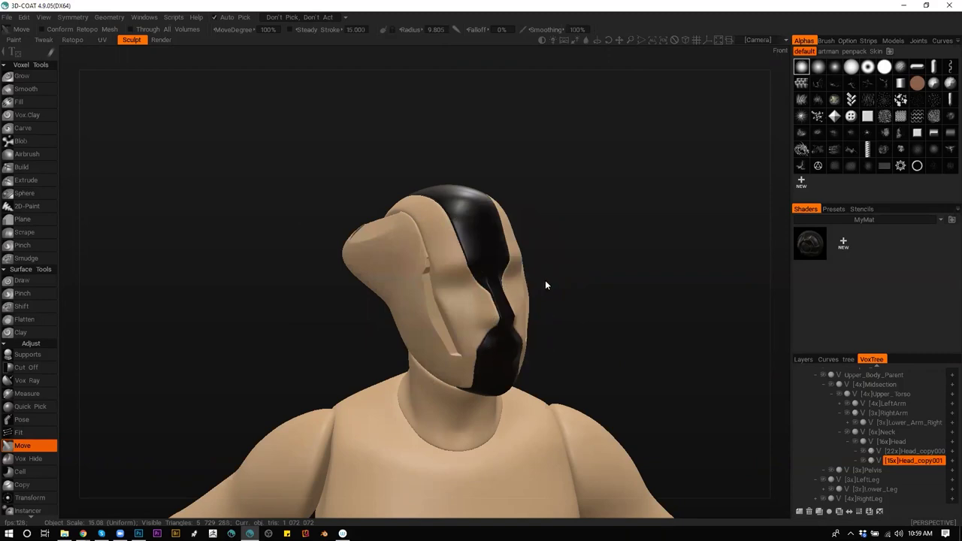
Pull the brow of the face sides far forward into a visor shape with an enlarged Move brush
mouse_move(547, 281)
mouse_down()
mouse_move(596, 286)
mouse_move(591, 260)
mouse_move(514, 245)
mouse_move(567, 225)
mouse_up()
key(])
mouse_move(611, 323)
alt+mouse_down()
mouse_move(461, 322)
mouse_move(521, 333)
mouse_move(613, 314)
mouse_move(517, 250)
mouse_move(605, 266)
mouse_move(630, 246)
alt+mouse_up()
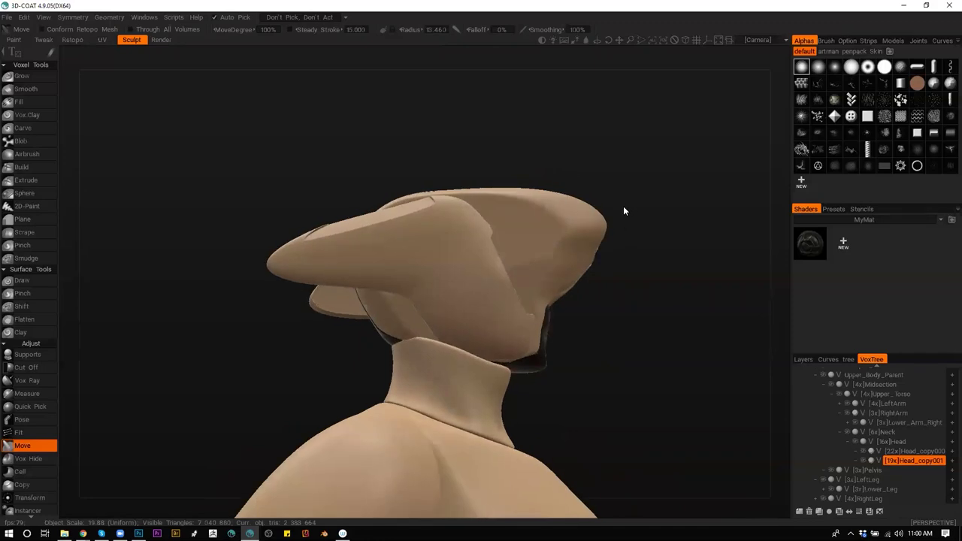
Trim the lower front edge of the protruding visor straight with a Cut Off outline
key(c)
click(640, 206)
click(609, 215)
click(555, 310)
click(613, 294)
alt+drag(620, 275, 633, 231)
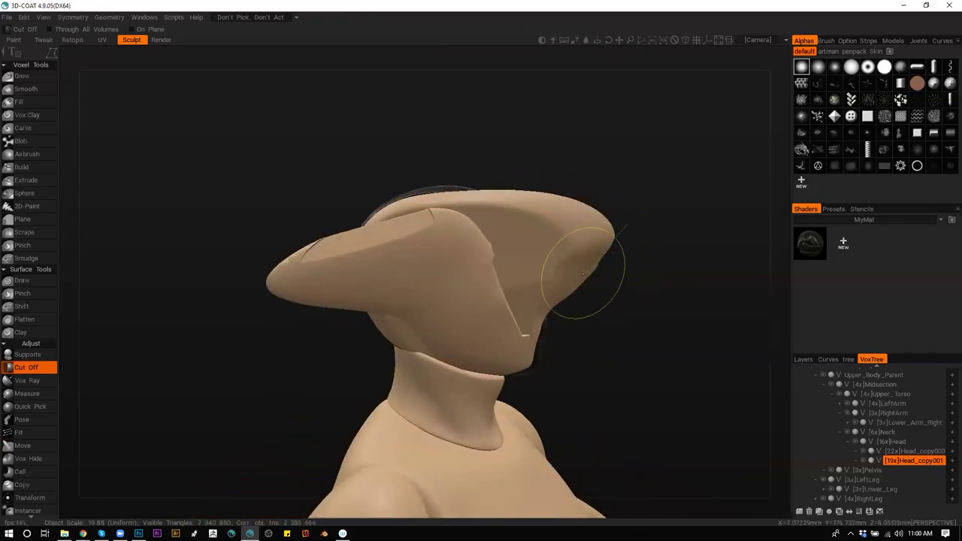
click(558, 317)
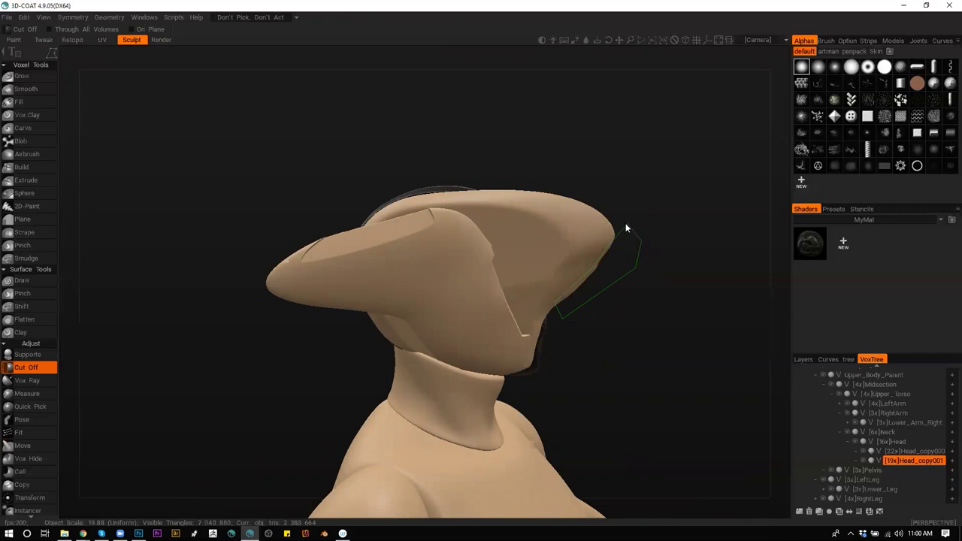
double_click(629, 244)
middle_drag(546, 292, 654, 292)
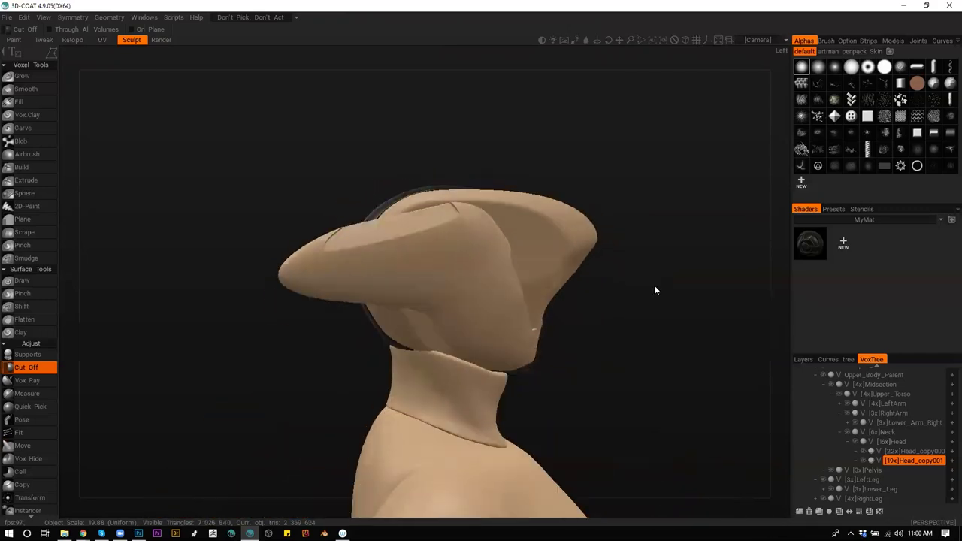
Cut a shallow notch into the upper edge and a slanted recess into the outer face of the front visor shells with Cut Off outlines
click(525, 191)
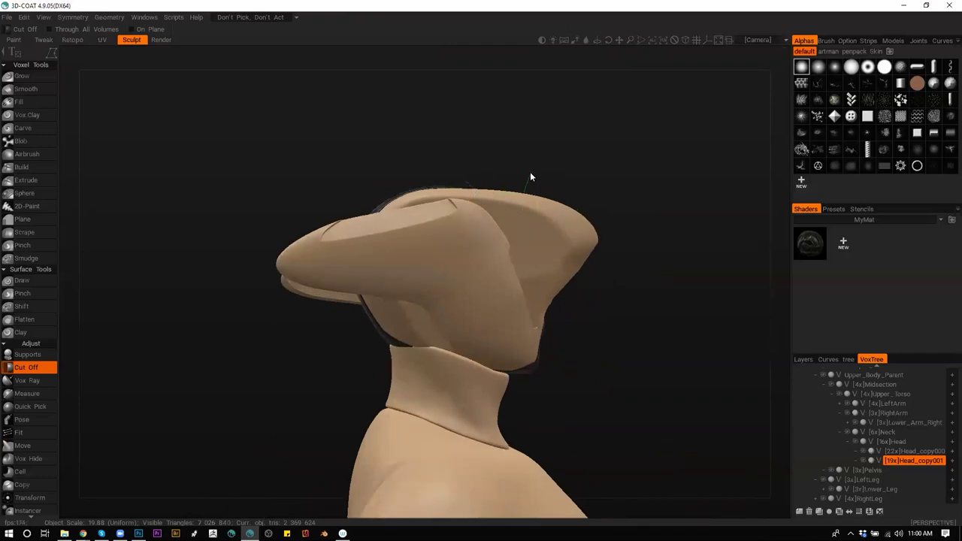
middle_drag(577, 291, 533, 180)
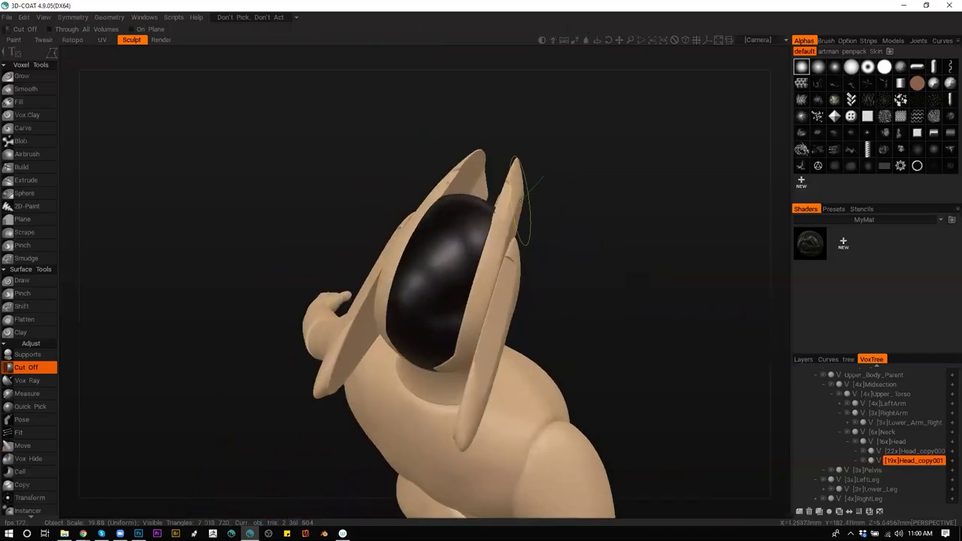
click(544, 176)
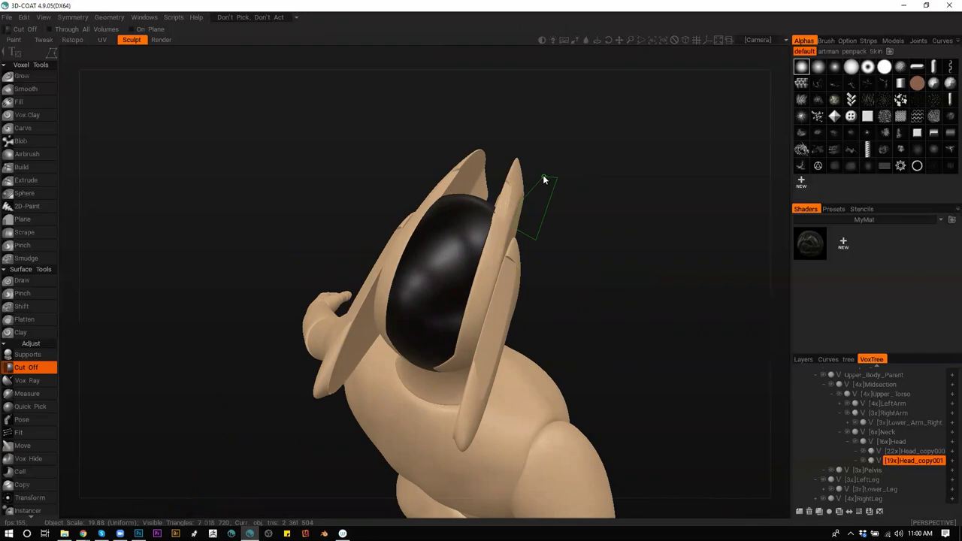
middle_drag(578, 279, 746, 222)
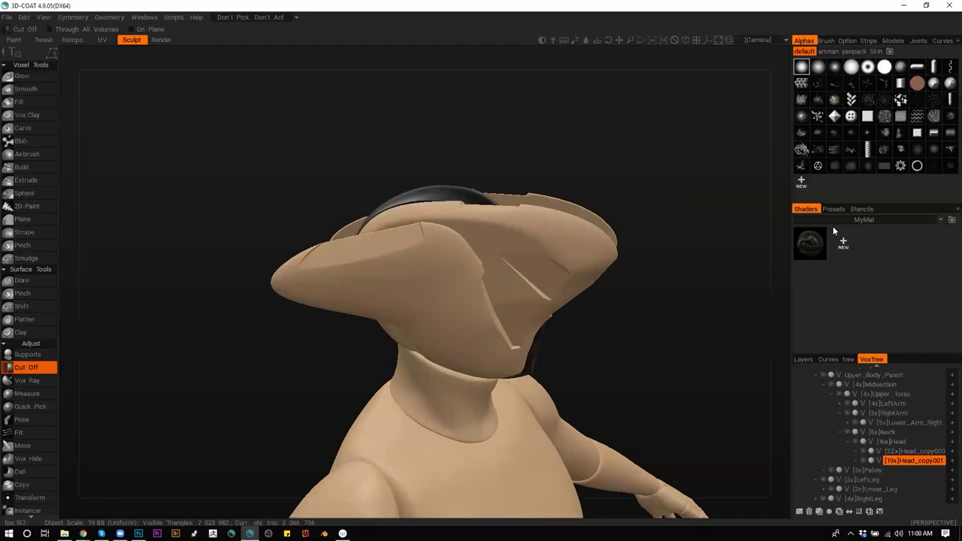
Create a new shader named WhiteMat for the front visor shells
click(843, 242)
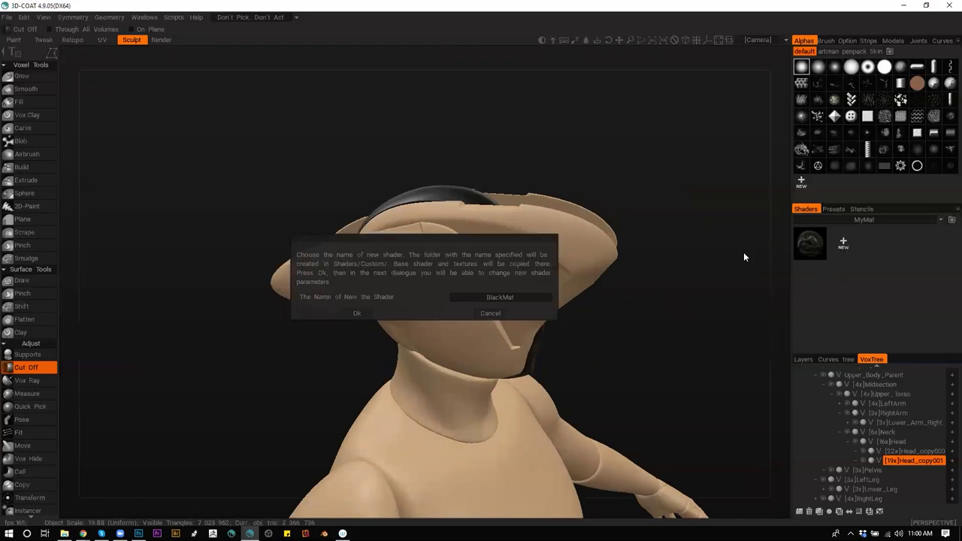
click(496, 301)
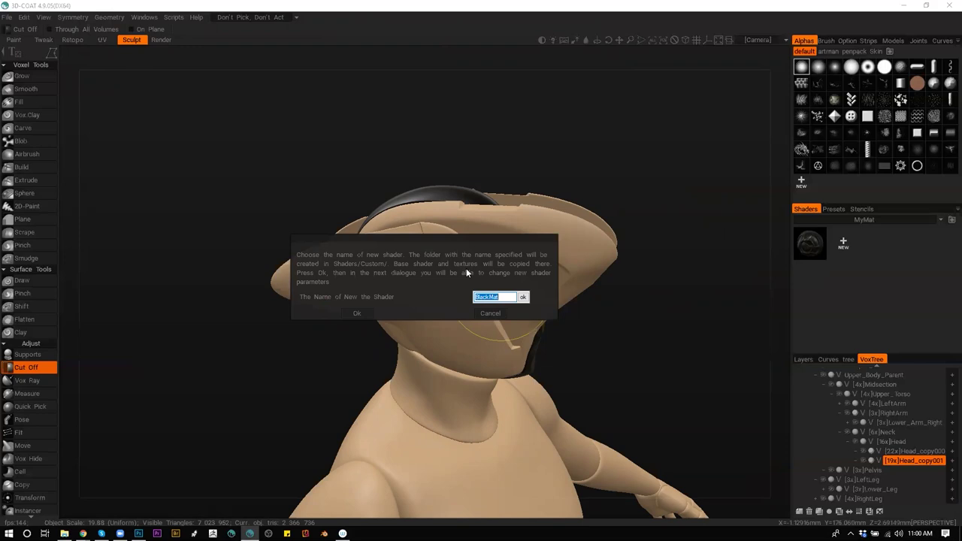
text(WhiteMat)
key(Return)
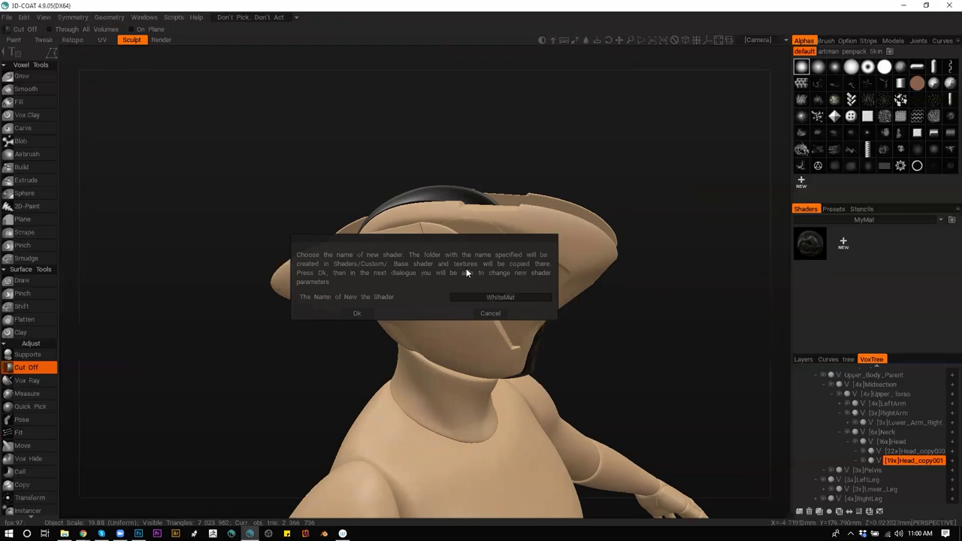
click(357, 313)
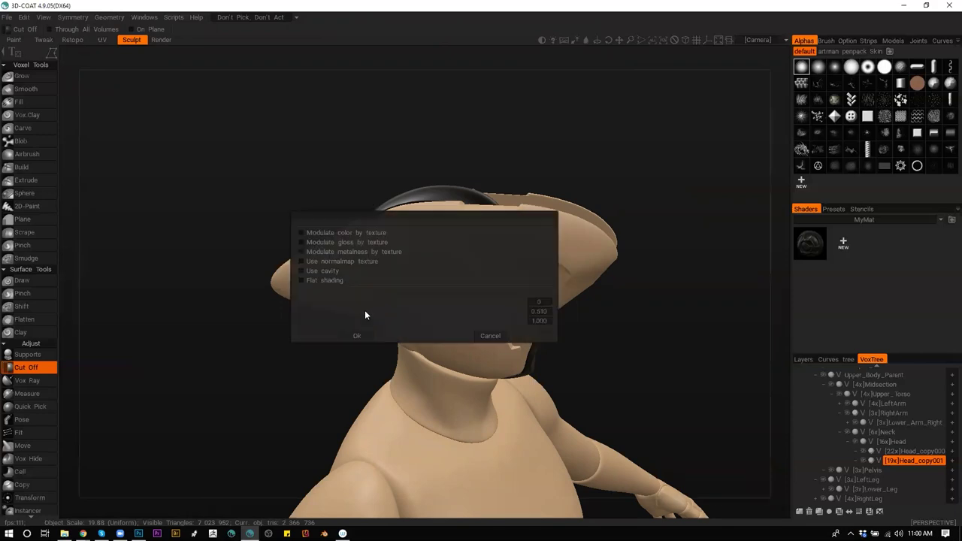
Set the WhiteMat shader colour to pure white with 0% saturation and 100% lightness
click(485, 293)
click(338, 338)
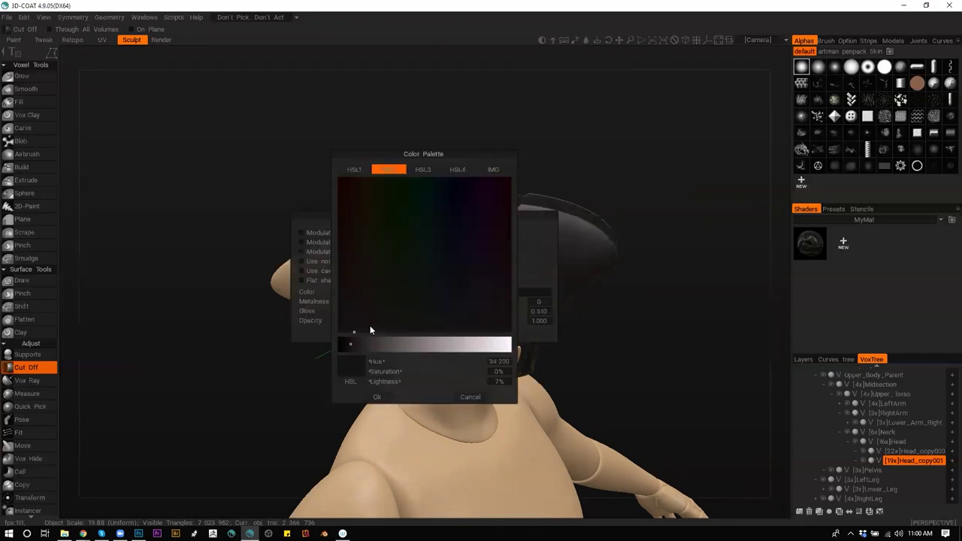
drag(391, 339, 511, 346)
click(435, 332)
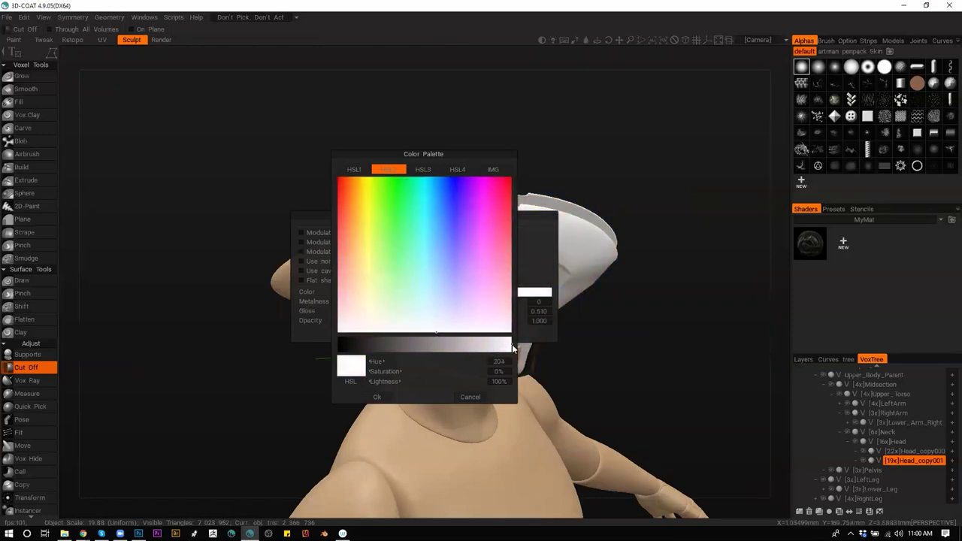
click(374, 398)
Set the WhiteMat shader's gloss to 0.6 and metalness to 0.2, and finish creating it
drag(475, 213, 287, 126)
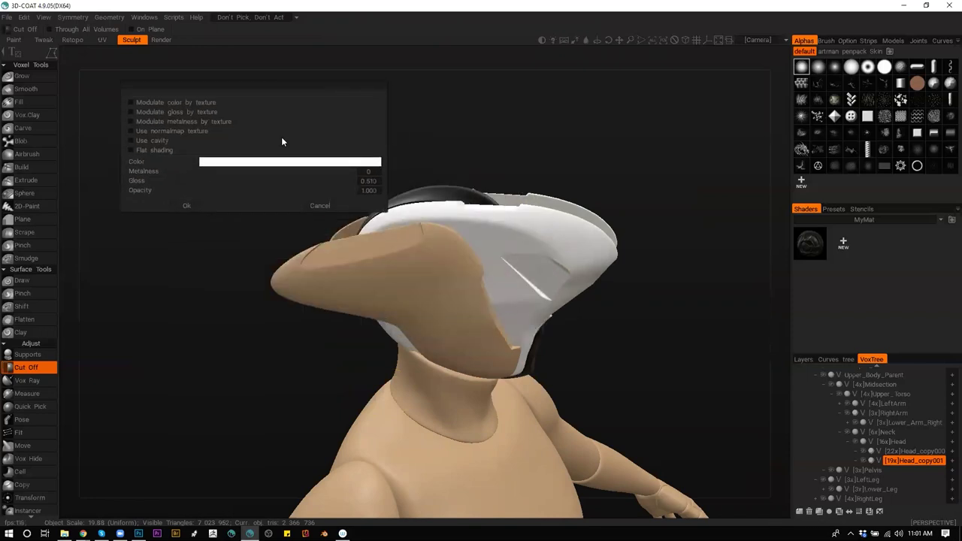
mouse_move(275, 167)
mouse_down()
mouse_move(296, 172)
mouse_move(298, 187)
mouse_up()
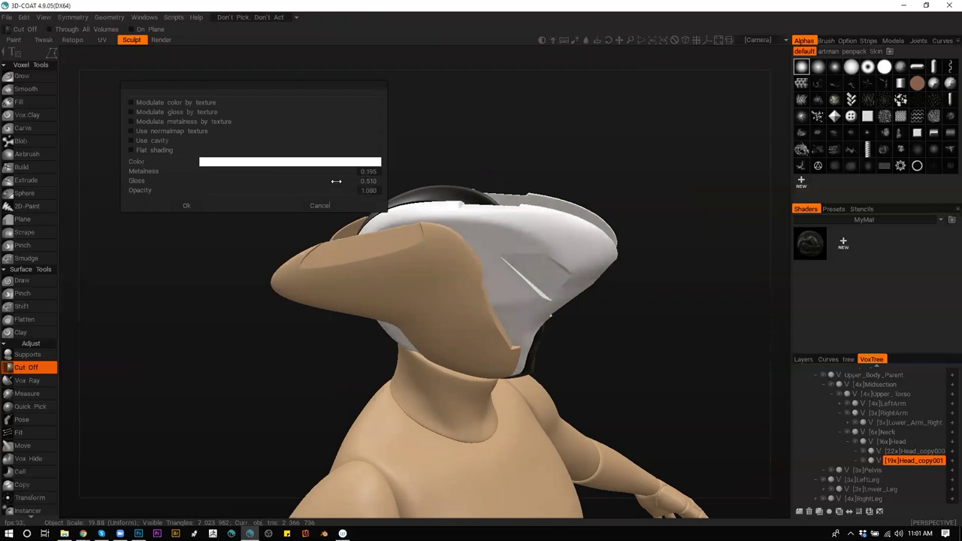
mouse_move(330, 180)
mouse_down()
mouse_move(316, 176)
mouse_move(357, 174)
mouse_up()
click(366, 180)
key(BackSpace)
text(0.6)
key(Return)
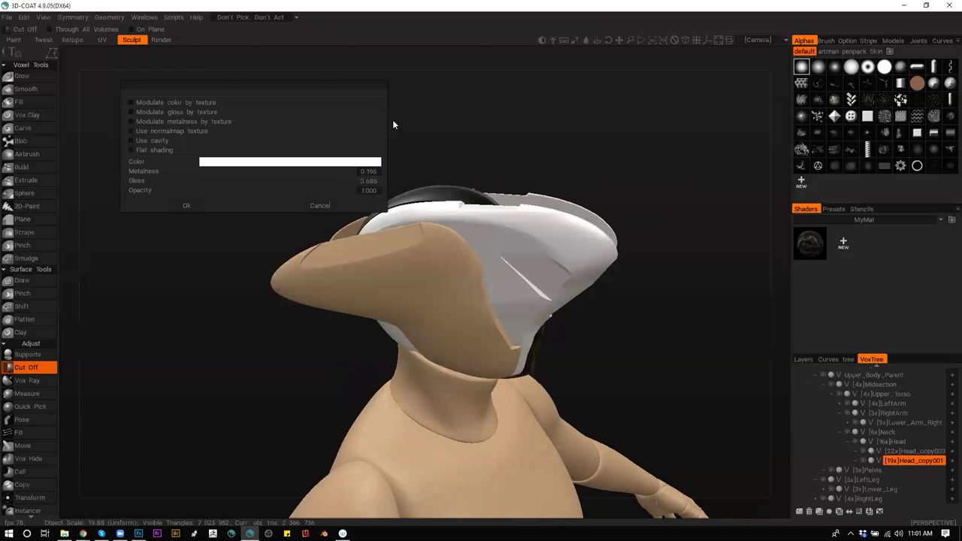
click(364, 170)
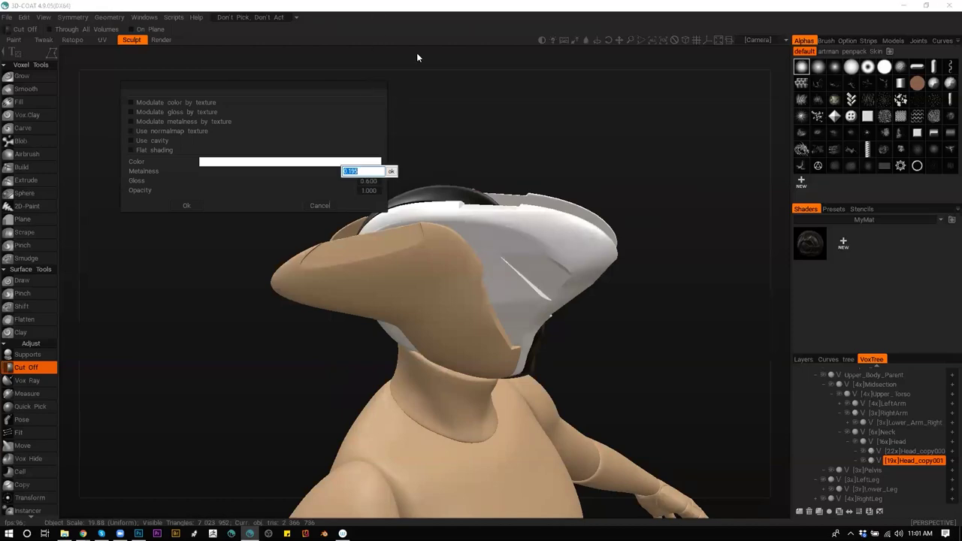
text(0.2)
key(Return)
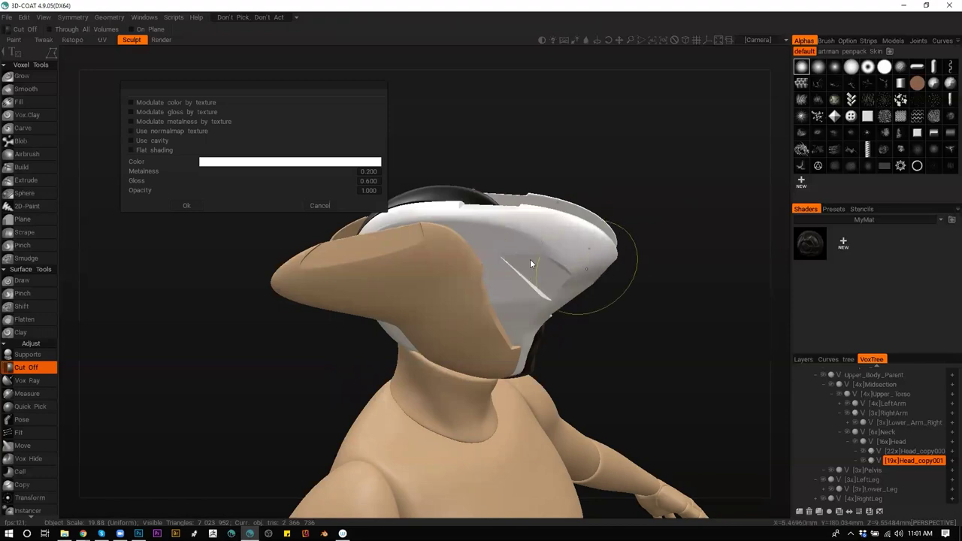
click(186, 205)
Apply the white shader to the rear side shells of the head, Head_copy000
drag(588, 308, 639, 280)
key(h)
click(837, 242)
mouse_move(572, 321)
mouse_down()
mouse_move(350, 324)
mouse_move(505, 263)
mouse_up()
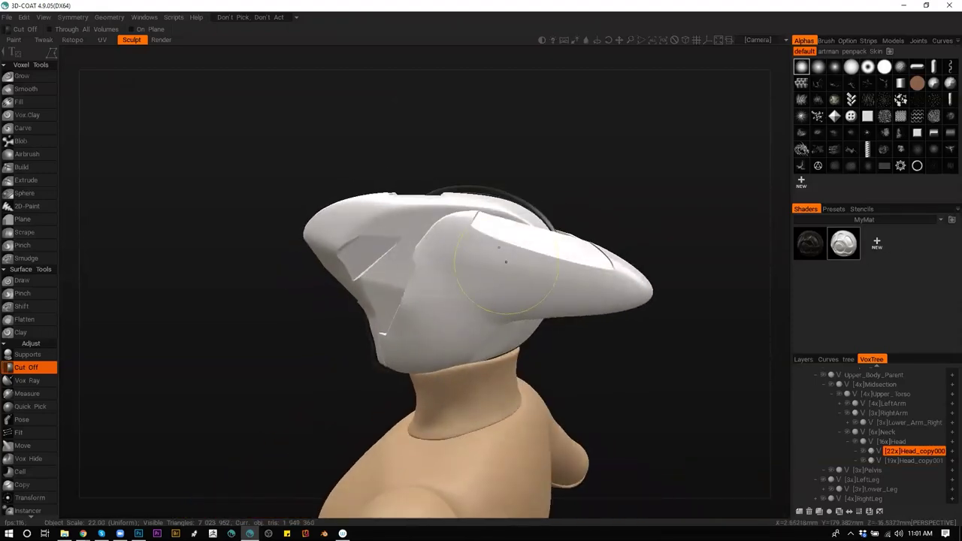
Resample the rear side shells down with a density modulation factor of about 0.569 and Smooth quality, and back up to a higher density
key(Return)
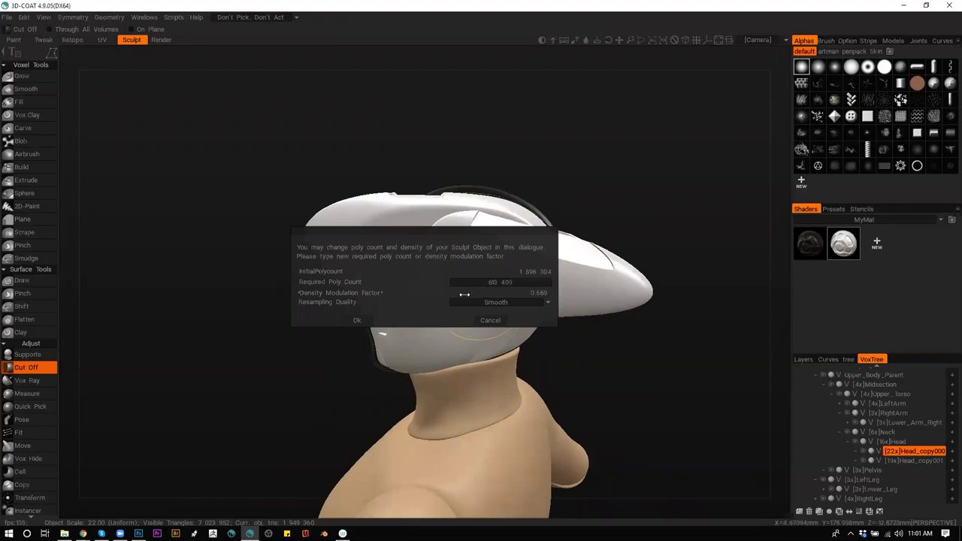
click(373, 321)
key(ctrl+r)
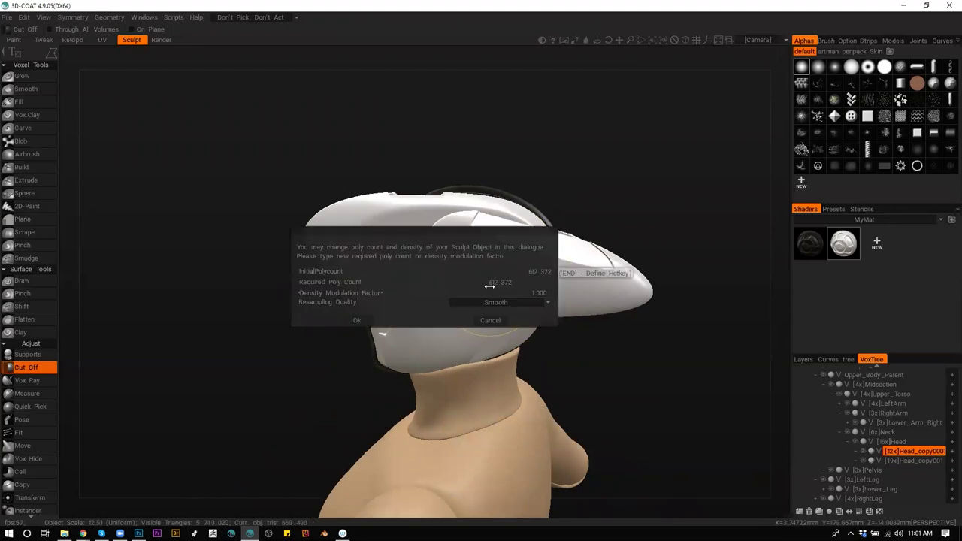
click(342, 322)
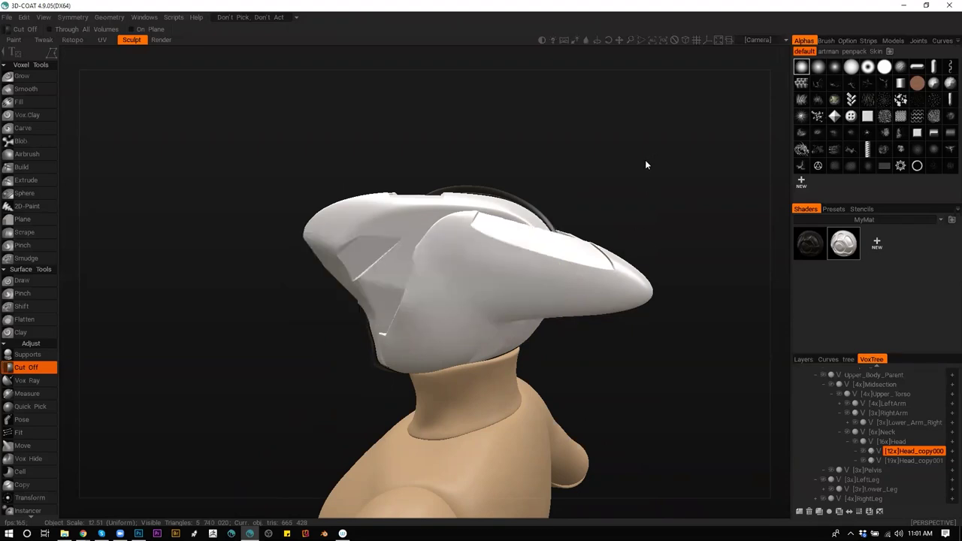
Trim the upper edge of the rear shell's long protrusion with a Cut Off outline
right_drag(641, 223, 619, 211)
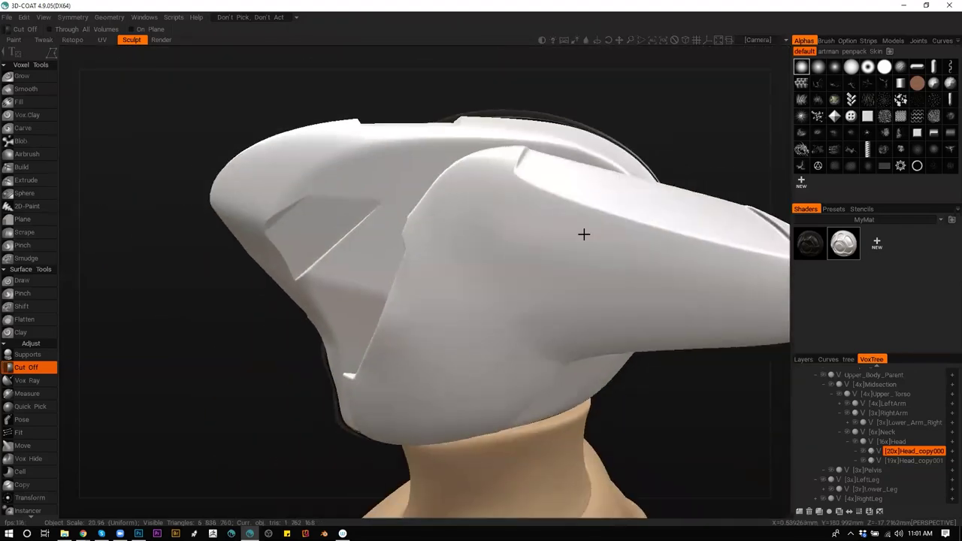
middle_drag(618, 210, 487, 327)
alt+drag(487, 327, 499, 298)
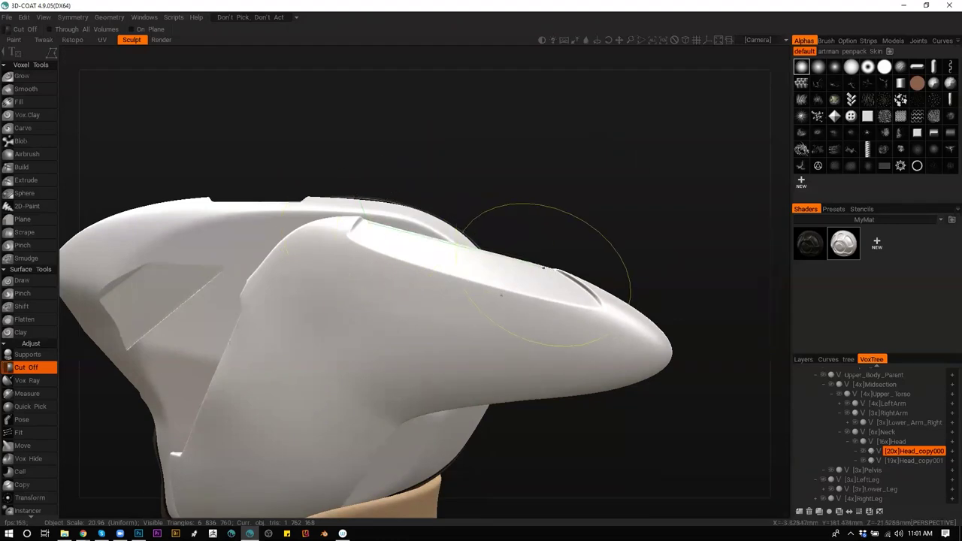
click(564, 240)
click(550, 205)
mouse_move(483, 322)
alt+mouse_down()
mouse_move(471, 377)
mouse_move(488, 416)
mouse_move(490, 477)
mouse_move(502, 326)
mouse_move(551, 324)
alt+mouse_up()
alt+right_drag(551, 324, 450, 295)
middle_drag(518, 265, 759, 266)
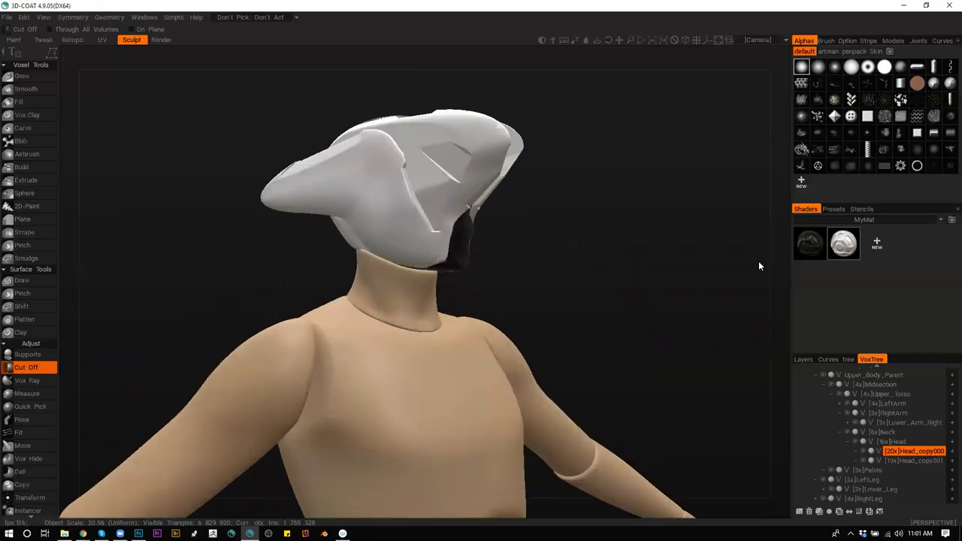
Create a new shader named GreyMat for the rear side shells
click(874, 244)
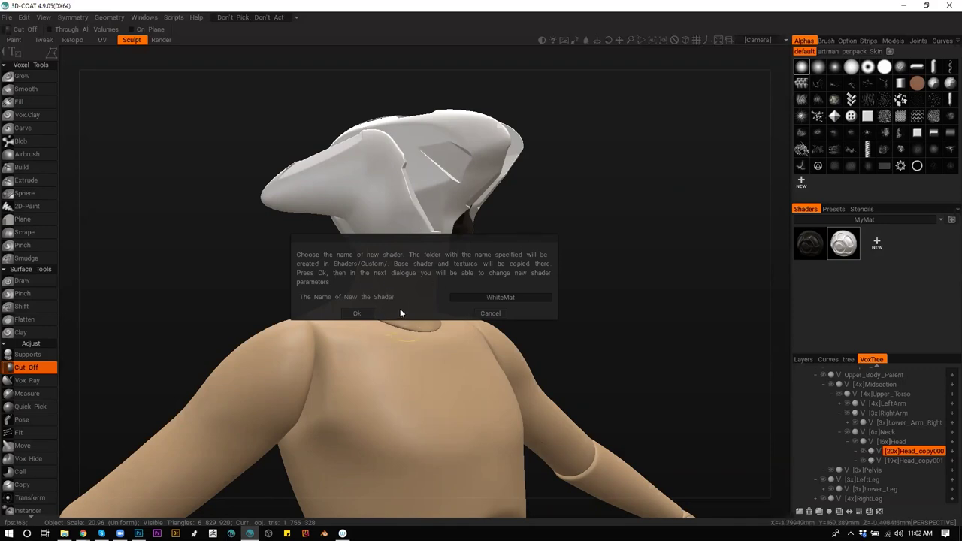
click(508, 300)
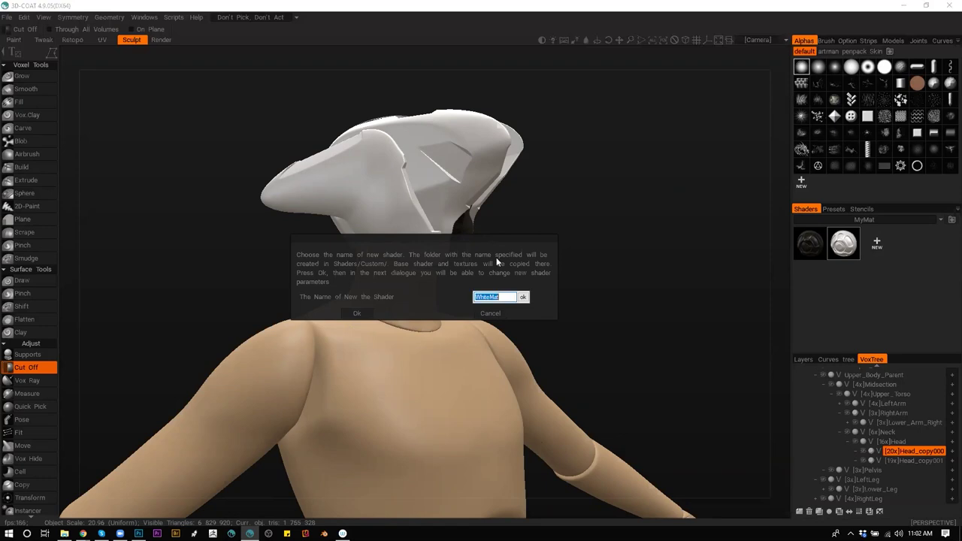
text(Wh)
double_click(494, 296)
text(GreyMat)
click(356, 313)
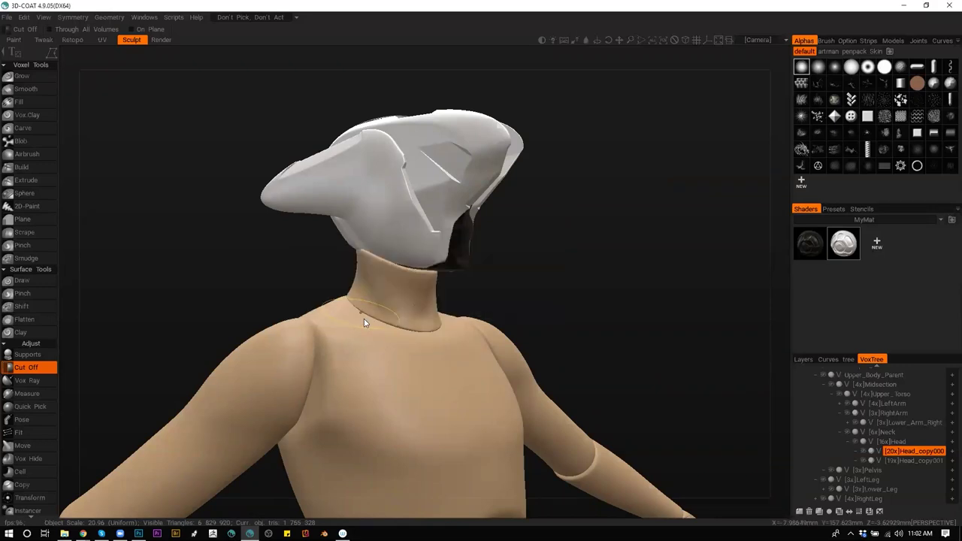
Set the GreyMat shader colour to neutral grey with 0% saturation and 45% lightness
click(534, 292)
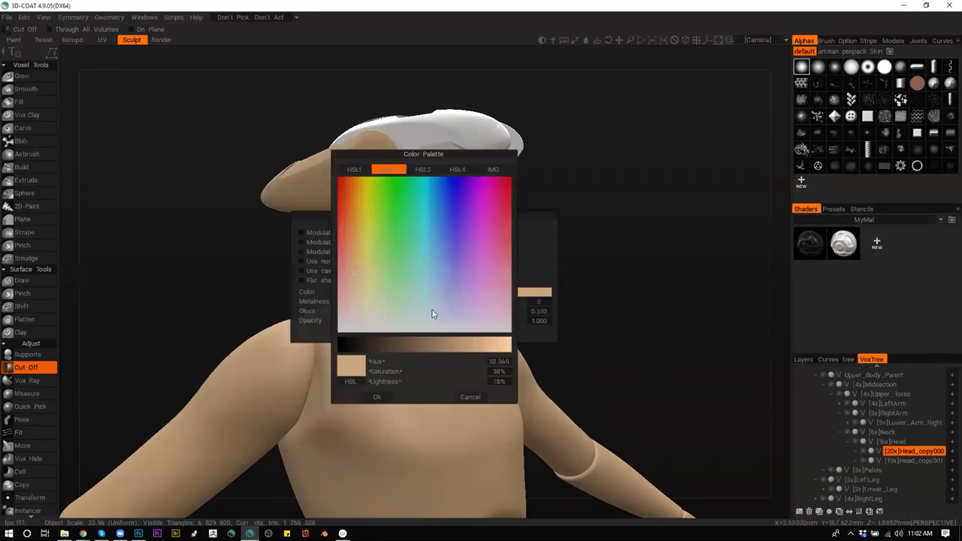
mouse_move(433, 312)
mouse_down()
mouse_move(408, 321)
mouse_move(409, 333)
mouse_move(431, 345)
mouse_move(403, 344)
mouse_move(429, 341)
mouse_move(408, 345)
mouse_move(416, 345)
mouse_up()
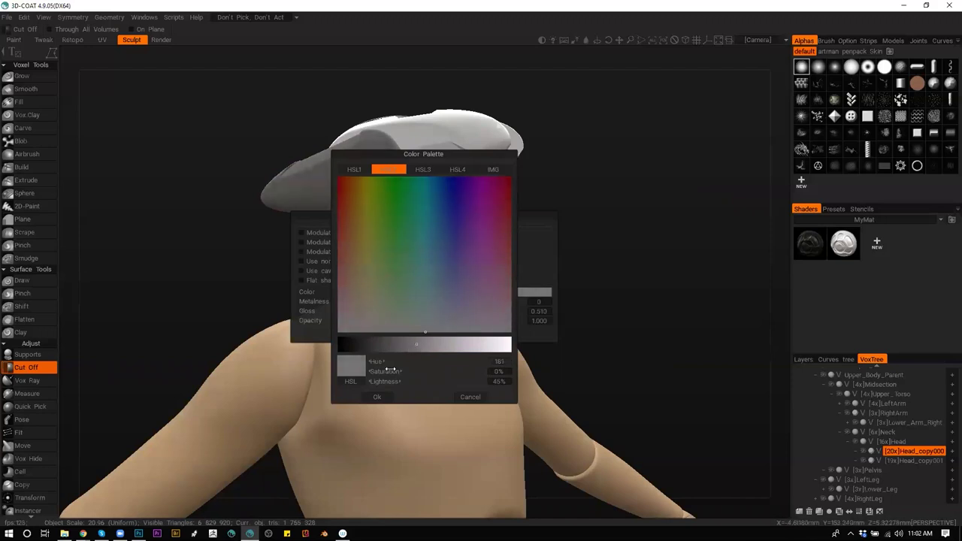
click(383, 397)
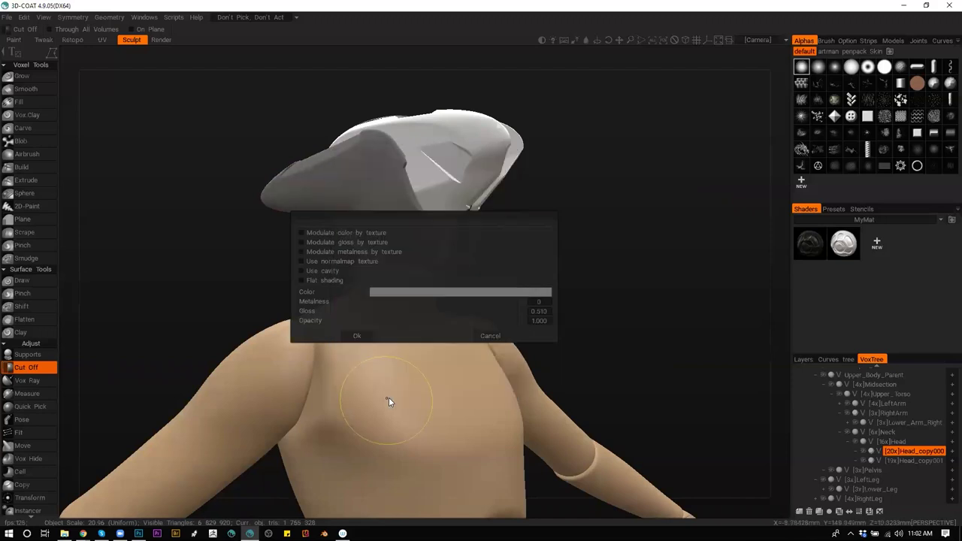
Set the GreyMat shader's gloss to 0.5 and metalness to 0.6, and finish creating it
click(539, 320)
click(561, 321)
click(541, 310)
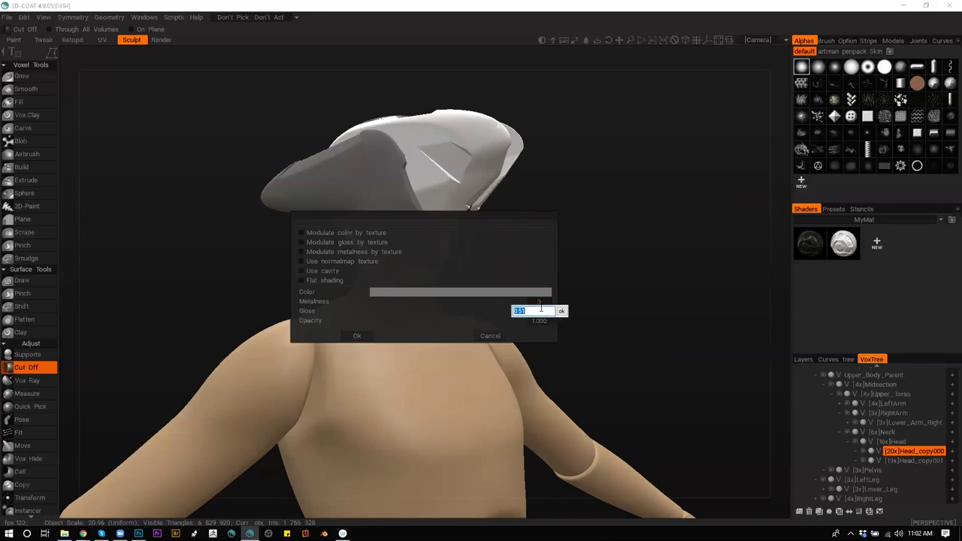
text(0.5)
key(Return)
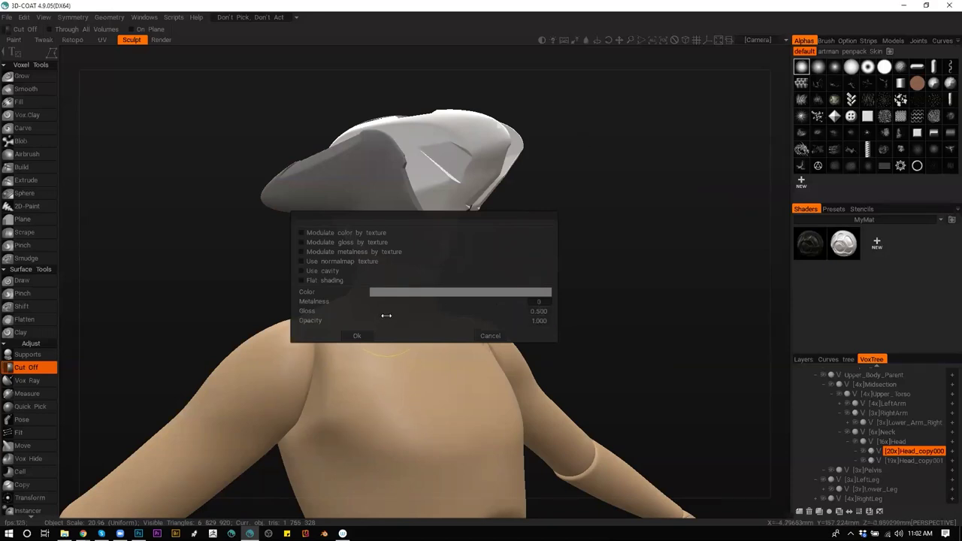
drag(533, 302, 565, 306)
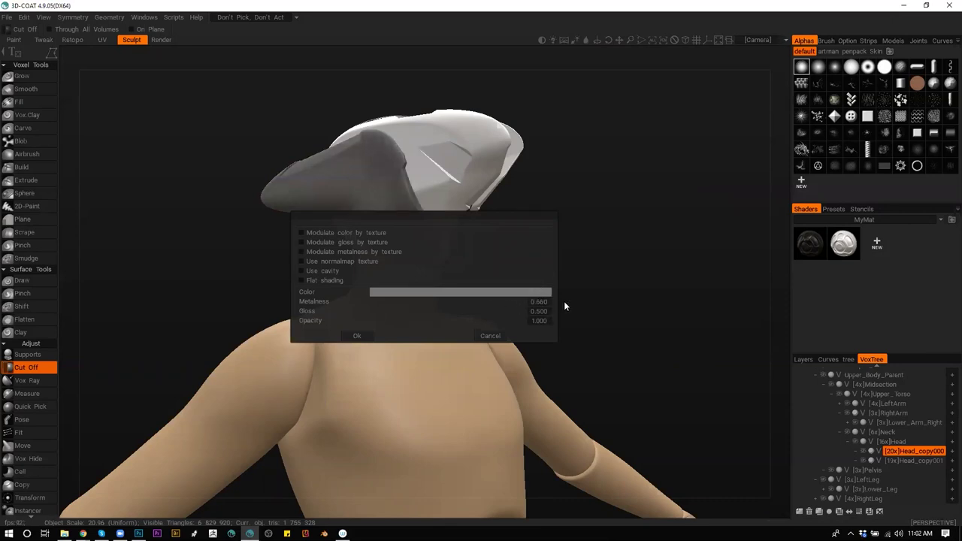
click(553, 305)
text(6)
key(Return)
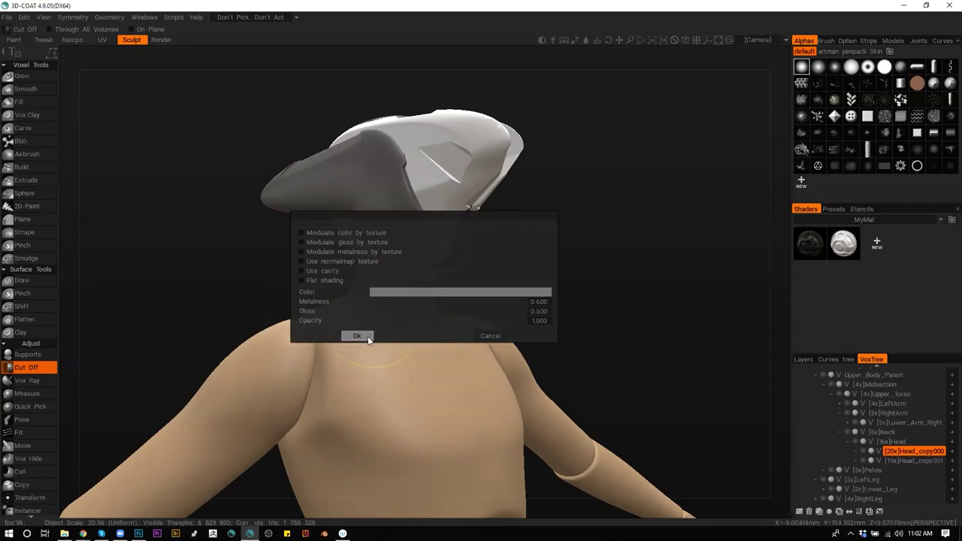
click(367, 336)
Try to split off the upper front part of the white visor shells, Head_copy001, with a polygonal Split outline
alt+drag(505, 289, 509, 326)
right_drag(508, 330, 569, 320)
alt+drag(569, 318, 527, 191)
key(h)
alt+middle_drag(526, 191, 518, 354)
scroll(518, 355, up, 6)
scroll(552, 361, down, 5)
mouse_move(522, 335)
right_down()
mouse_move(556, 285)
mouse_move(527, 318)
mouse_move(527, 348)
right_up()
mouse_move(404, 140)
right_down()
mouse_move(434, 100)
mouse_move(406, 140)
right_up()
key(2)
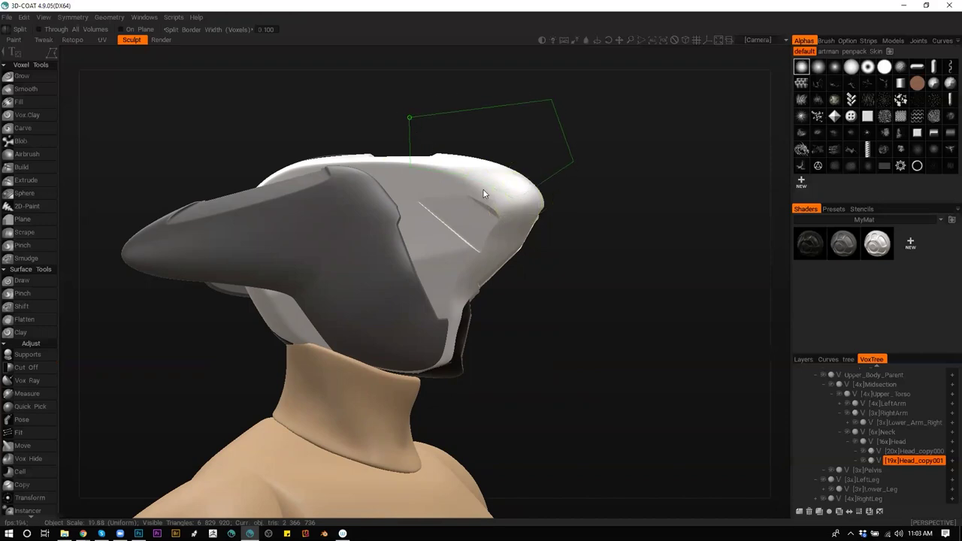
key(Return)
Undo the split of the visor's upper front part
alt+drag(458, 273, 421, 316)
key(h)
drag(706, 281, 557, 295)
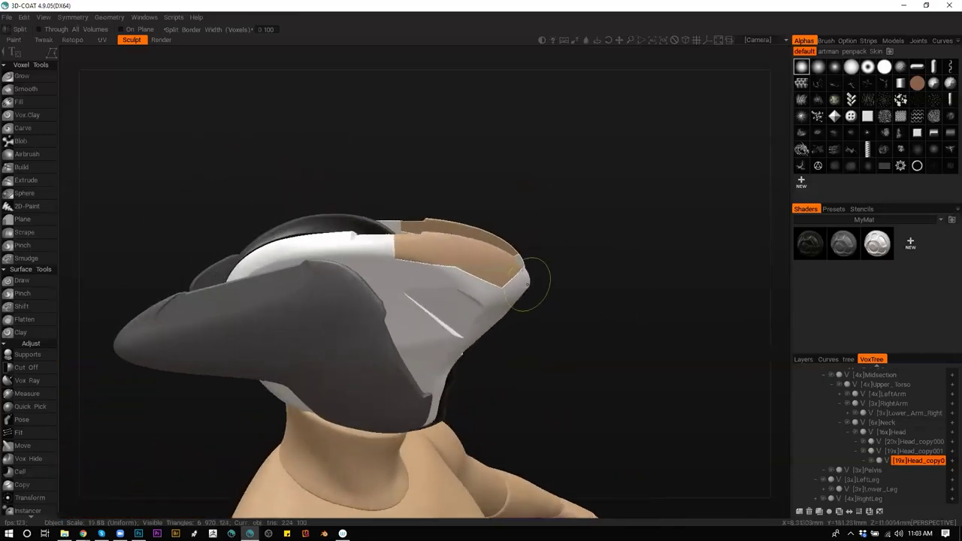
key(h)
key(ctrl+z)
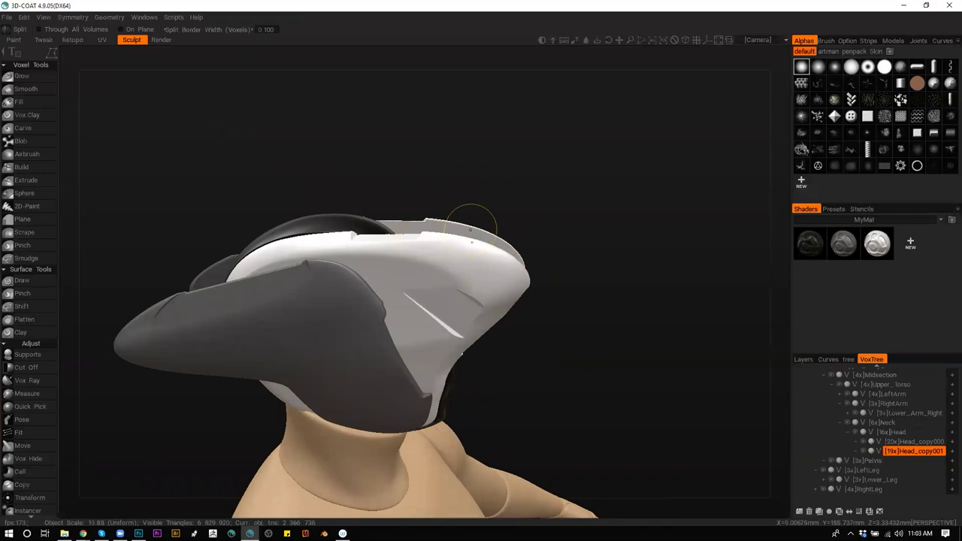
Split off the upper front part of the white visor shells with a stepped polygonal outline
drag(501, 182, 506, 165)
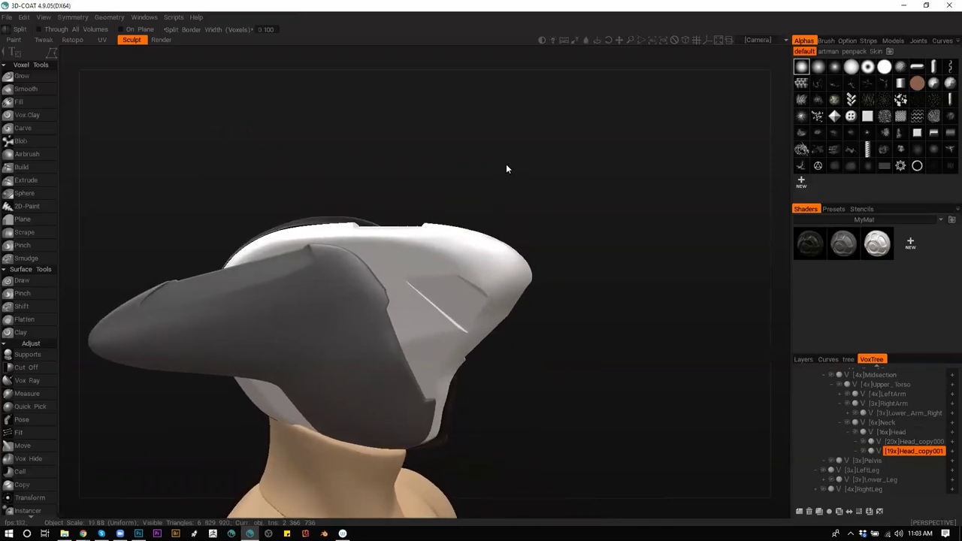
drag(411, 200, 399, 206)
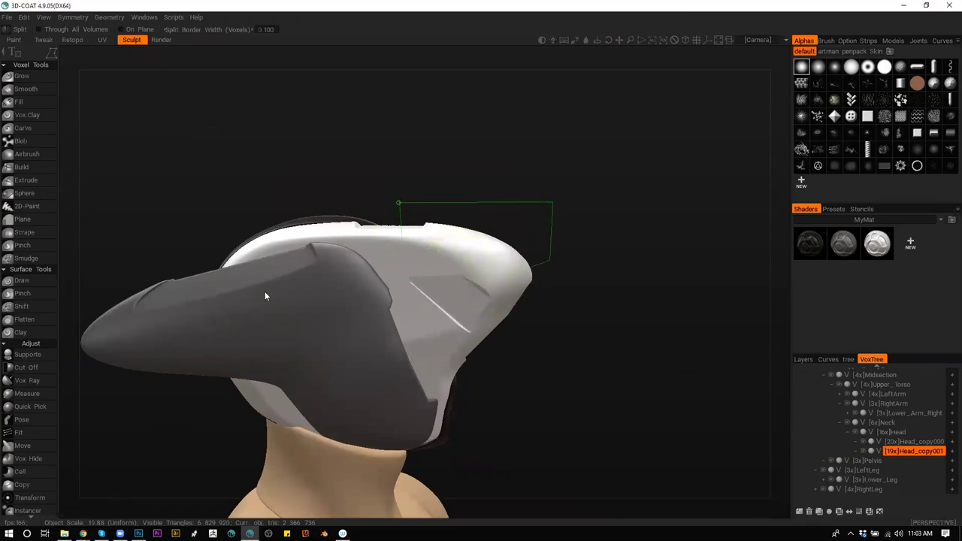
key(ctrl+z)
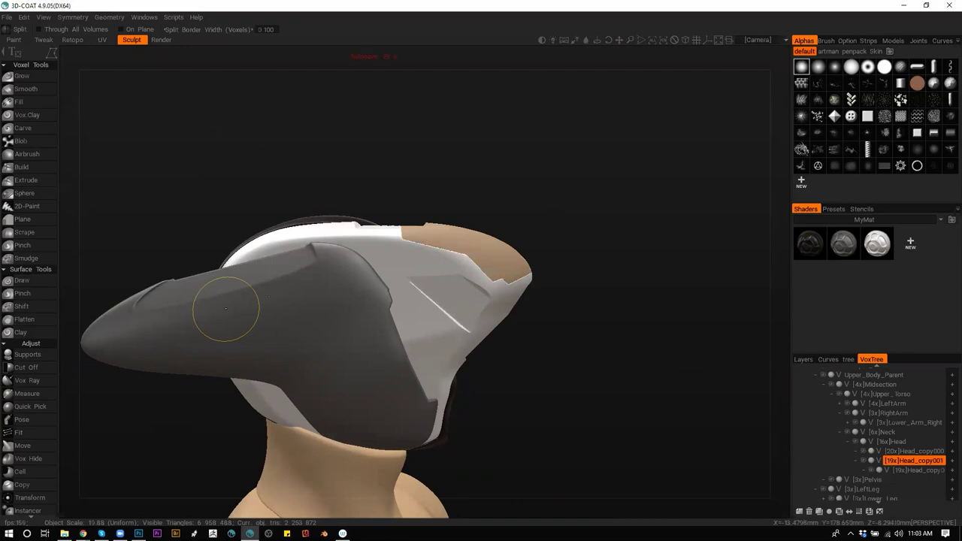
key(XF86AudioMicMute)
key(XF86AudioMicMute)
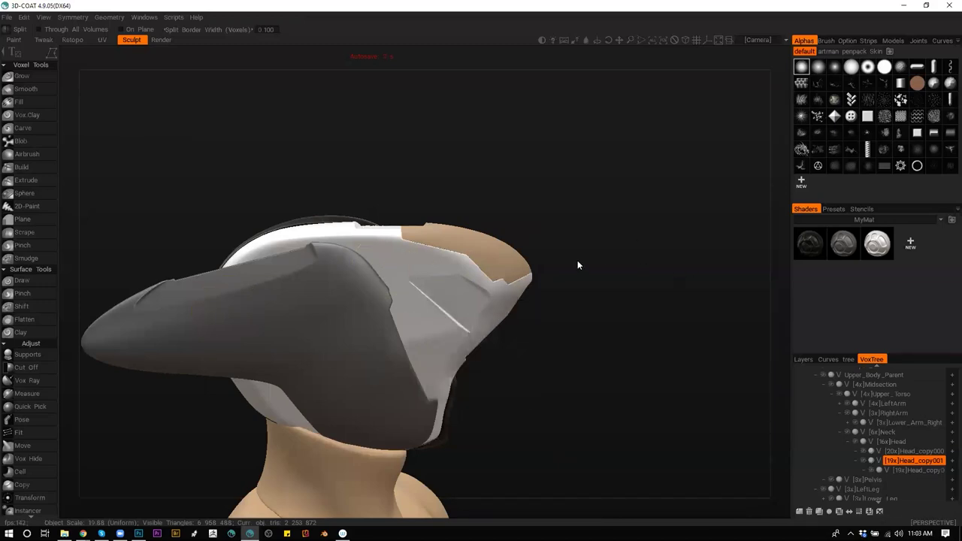
Apply the GreyMat shader to the split-off upper front part of the visor shells
drag(595, 300, 376, 329)
scroll(472, 321, up, 3)
scroll(473, 319, up, 3)
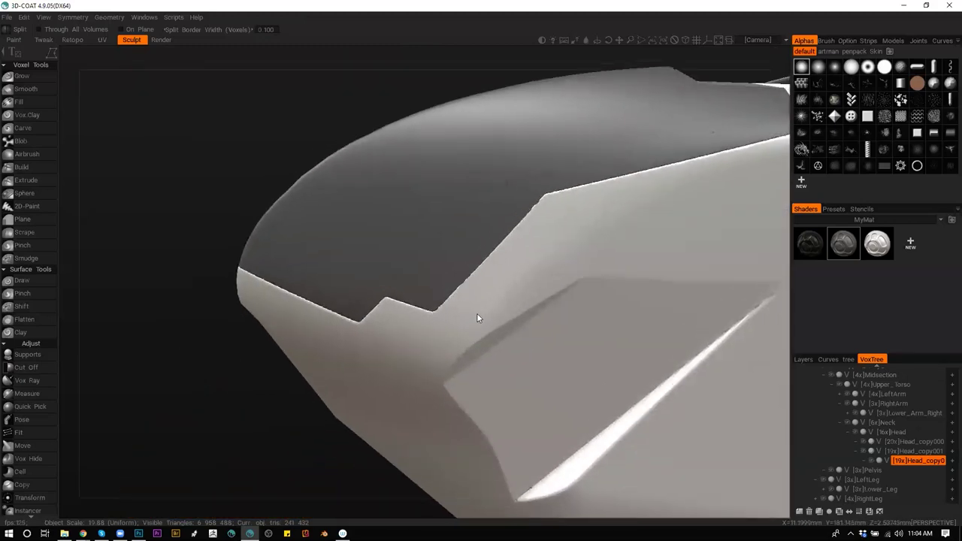
Resample the grey upper visor part to a higher poly count with Smooth resampling quality
scroll(436, 298, down, 7)
drag(393, 386, 431, 315)
scroll(470, 318, up, 4)
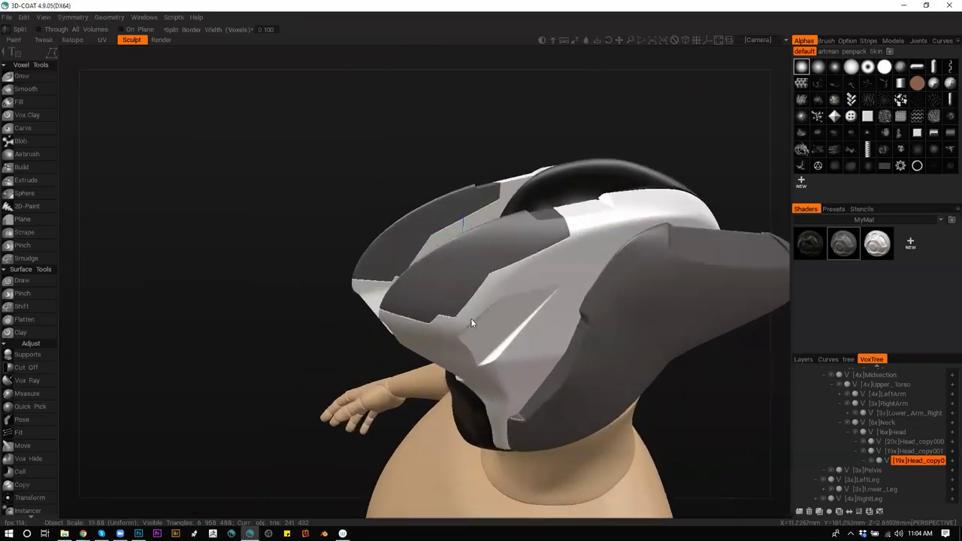
key(Return)
drag(495, 290, 503, 289)
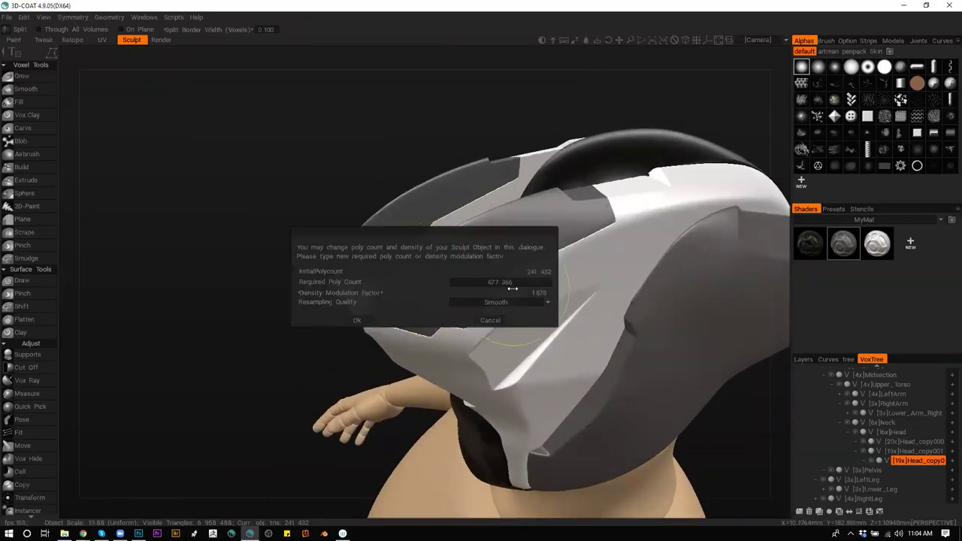
click(357, 321)
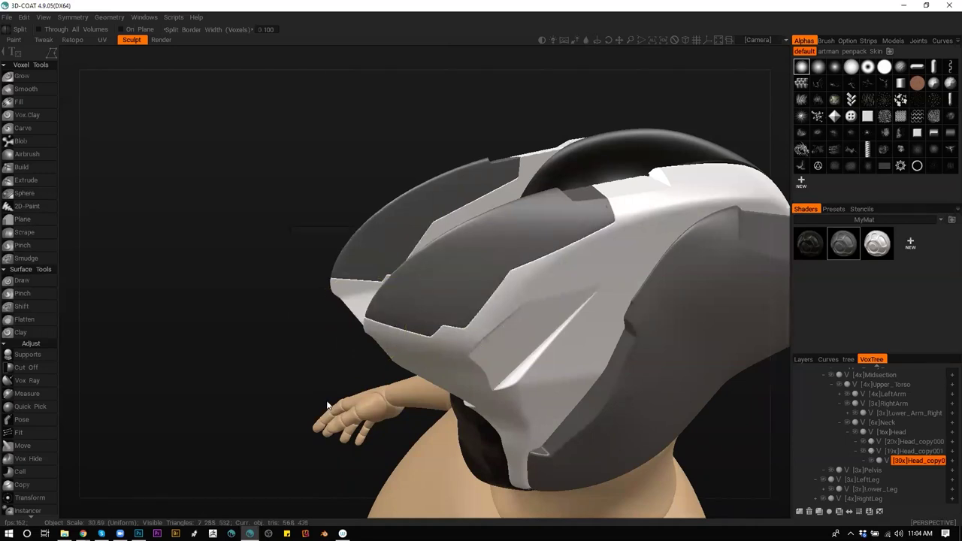
Select the Neck volume and pull its front below the chin downwards with the Move tool
mouse_move(508, 289)
alt+mouse_down()
mouse_move(518, 310)
mouse_move(683, 302)
mouse_move(673, 276)
alt+mouse_up()
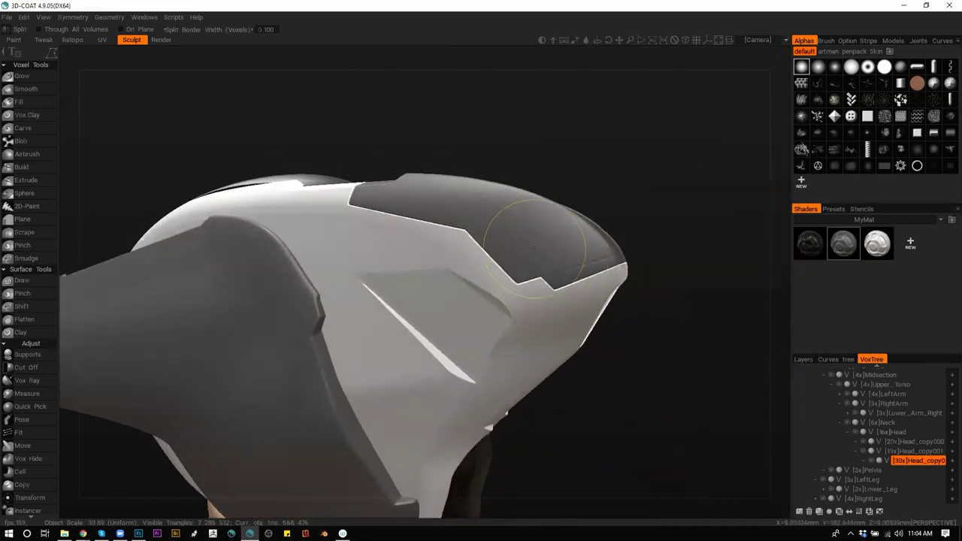
alt+right_drag(525, 283, 574, 316)
key(h)
alt+middle_drag(535, 348, 575, 264)
alt+drag(582, 315, 600, 289)
mouse_move(473, 382)
alt+right_down()
mouse_move(493, 393)
mouse_move(317, 330)
alt+right_up()
key(m)
mouse_move(571, 354)
alt+mouse_down()
mouse_move(446, 400)
mouse_move(365, 383)
mouse_move(338, 402)
alt+mouse_up()
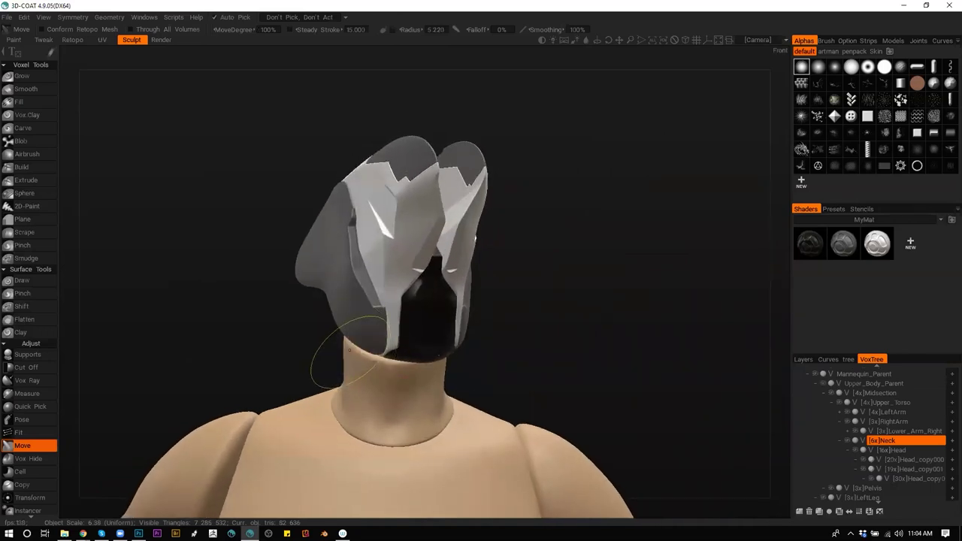
key(h)
drag(393, 364, 393, 379)
Reshape the neck in side view with a Move radius of 6.144, pulling its rear and lower front edges into a collar
key(h)
alt+drag(275, 381, 406, 363)
alt+drag(481, 365, 446, 377)
right_drag(447, 375, 458, 385)
mouse_move(474, 383)
alt+mouse_down()
mouse_move(496, 382)
mouse_move(454, 384)
alt+mouse_up()
drag(346, 336, 328, 329)
mouse_move(552, 350)
mouse_down()
mouse_move(396, 359)
mouse_move(509, 357)
mouse_move(471, 431)
mouse_up()
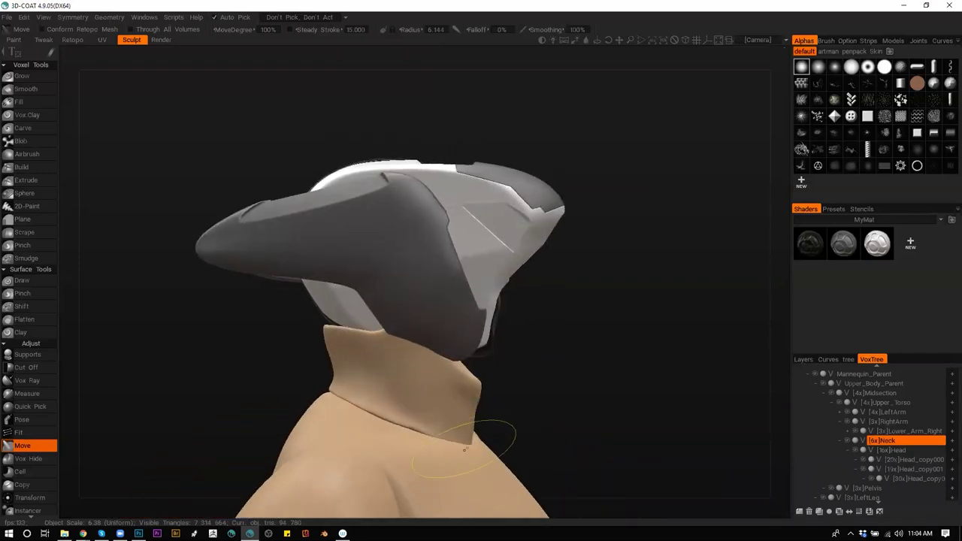
drag(447, 441, 468, 436)
Shape the neck's base at front and back with the Move tool at radius 9.352, forming a V on the upper chest
key(h)
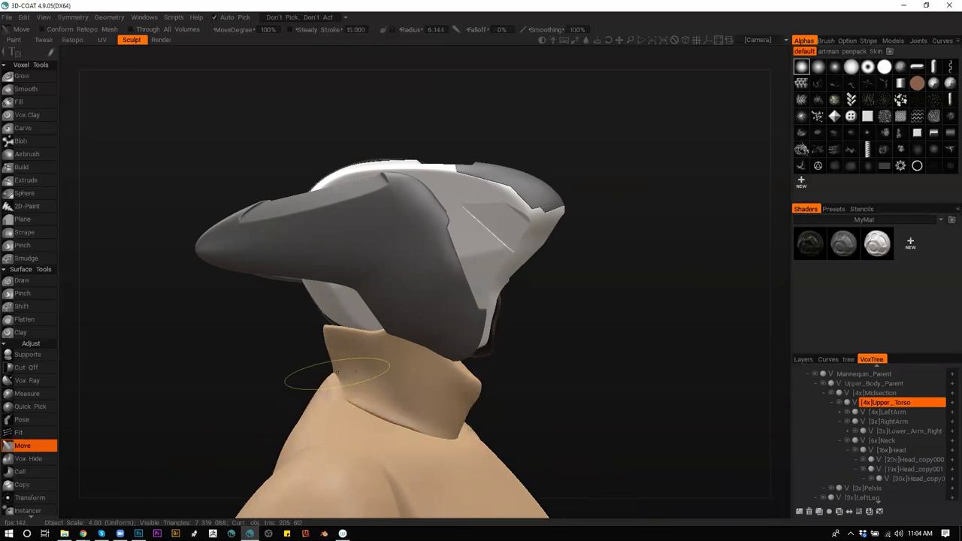
key(h)
drag(519, 391, 630, 399)
middle_drag(629, 393, 459, 381)
scroll(459, 381, down, 5)
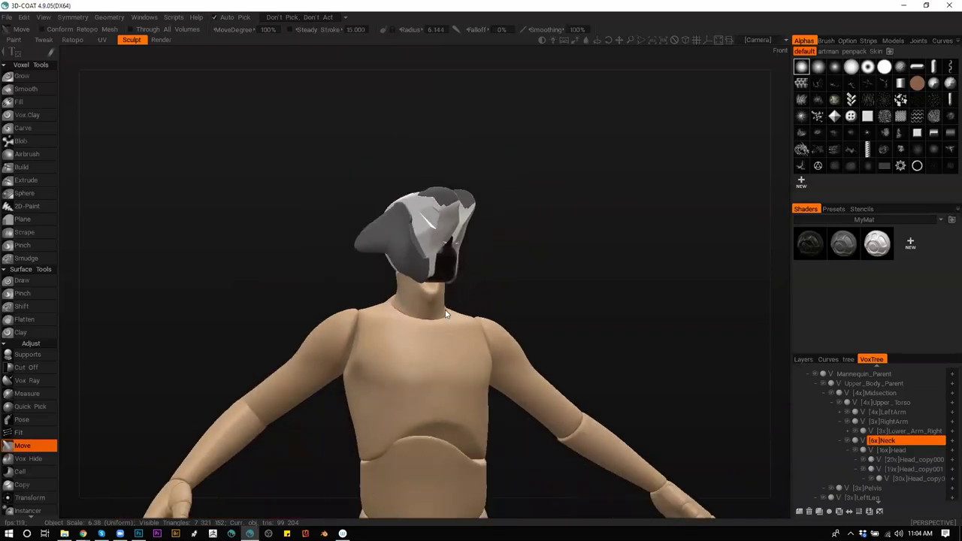
mouse_move(457, 338)
middle_down()
mouse_move(541, 318)
mouse_move(516, 285)
mouse_move(628, 298)
mouse_move(429, 316)
middle_up()
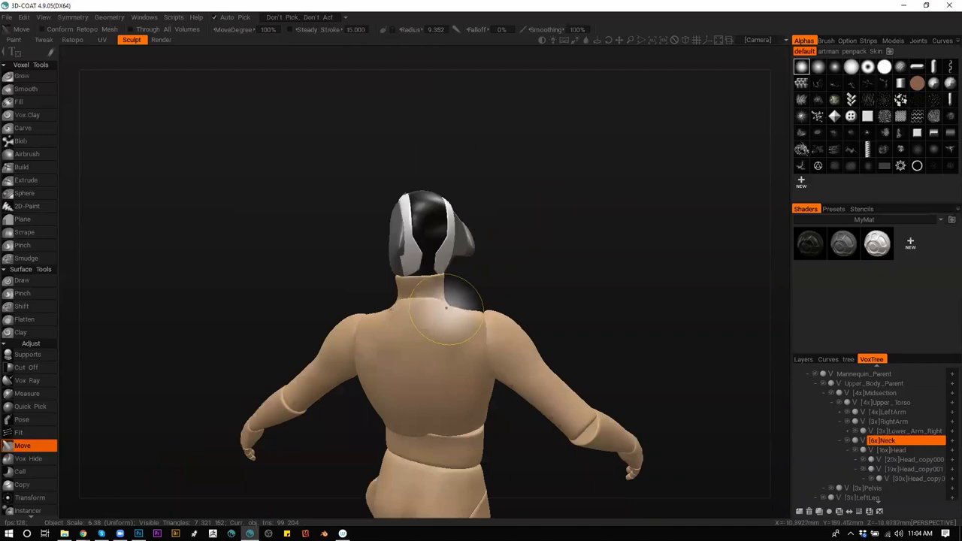
middle_drag(442, 316, 417, 300)
mouse_move(538, 304)
mouse_down()
mouse_move(481, 311)
mouse_move(500, 298)
mouse_move(448, 299)
mouse_up()
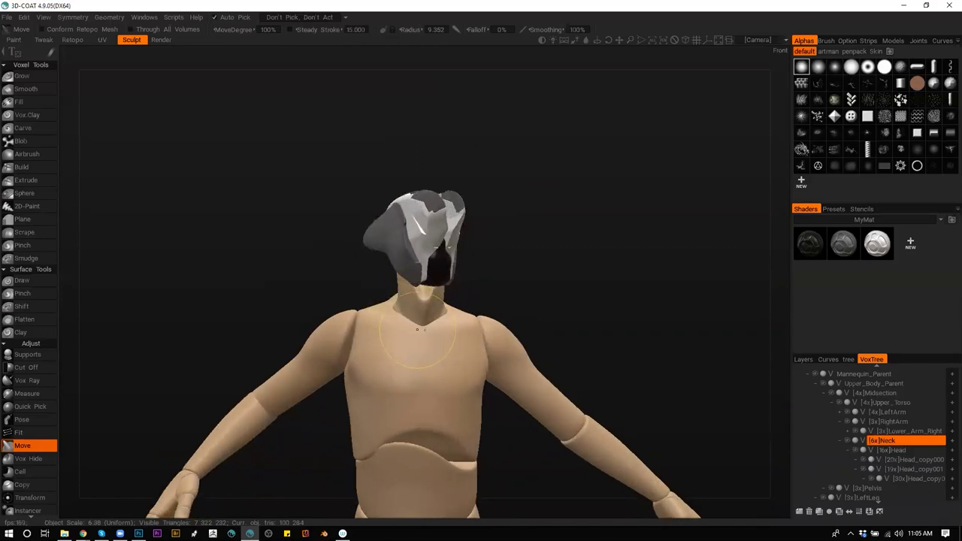
Resample the Upper_Torso volume to a required poly count of 663 556, density factor 1.787, with Smooth quality
mouse_move(498, 278)
middle_down()
mouse_move(458, 260)
mouse_move(344, 269)
mouse_move(512, 286)
mouse_move(609, 324)
mouse_move(524, 273)
mouse_move(477, 281)
mouse_move(504, 278)
middle_up()
scroll(504, 330, up, 5)
key(Return)
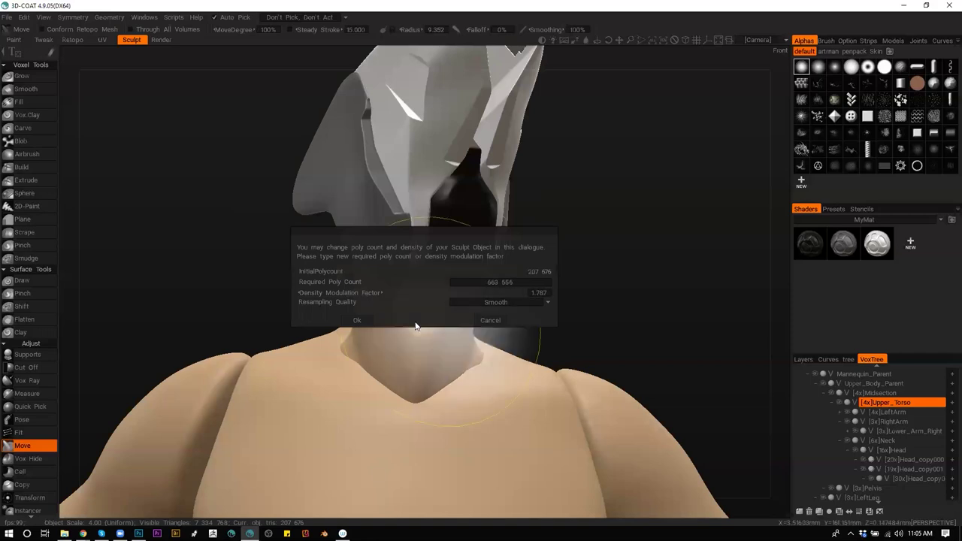
click(359, 321)
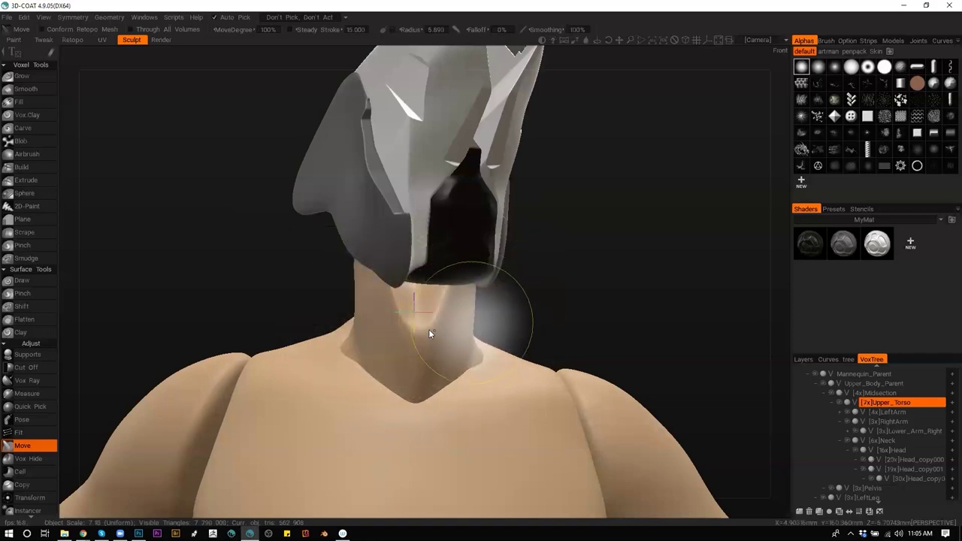
Select the Neck volume and cut angular notches into its upper edge below the helmet with Cut Off outlines
scroll(461, 283, down, 4)
drag(487, 299, 508, 277)
scroll(524, 300, up, 1)
scroll(526, 293, up, 3)
key(k)
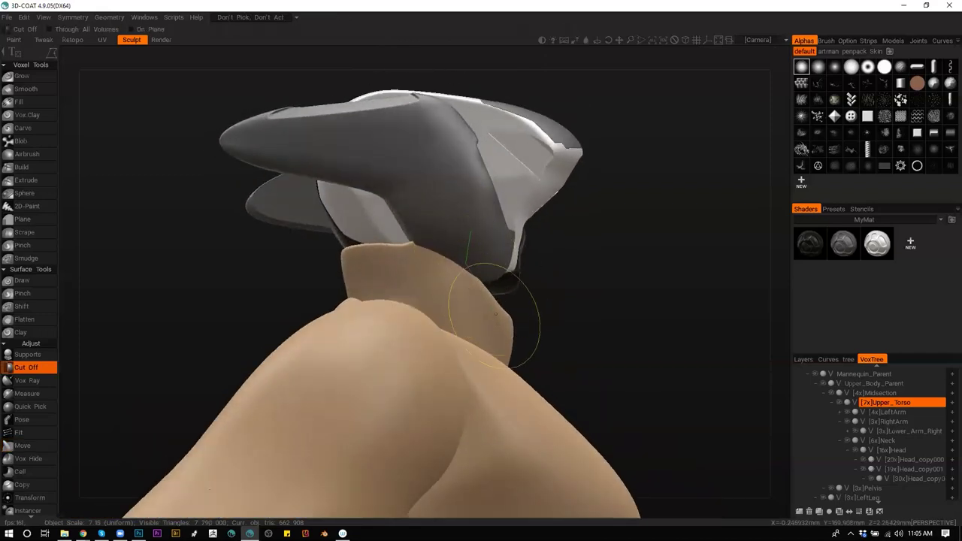
drag(529, 296, 557, 246)
mouse_move(523, 294)
mouse_down()
mouse_move(509, 306)
mouse_move(526, 301)
mouse_up()
key(h)
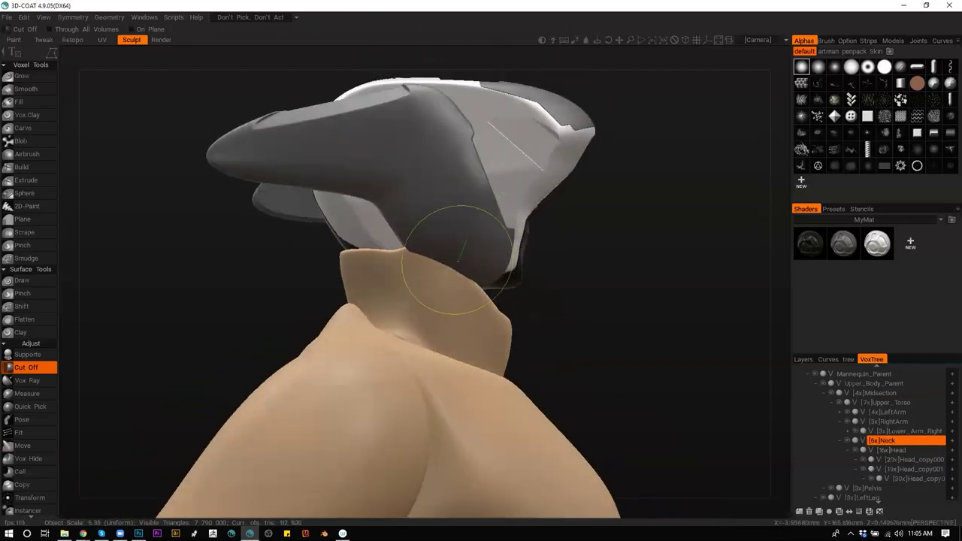
mouse_move(533, 282)
mouse_down()
mouse_move(392, 288)
mouse_move(637, 296)
mouse_move(490, 273)
mouse_move(421, 294)
mouse_move(479, 260)
mouse_move(451, 240)
mouse_up()
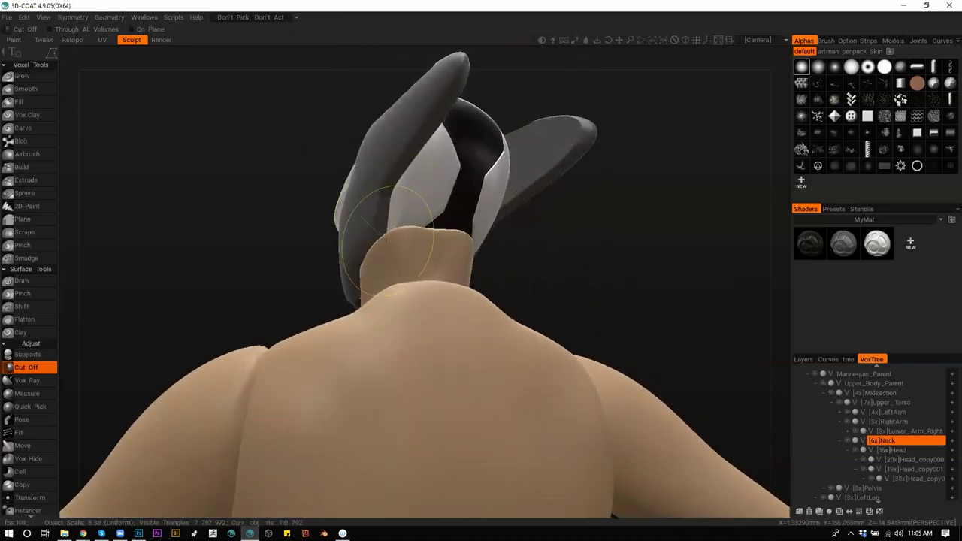
mouse_move(409, 204)
mouse_down()
mouse_move(421, 286)
mouse_move(410, 330)
mouse_move(581, 271)
mouse_move(569, 263)
mouse_move(569, 286)
mouse_move(516, 266)
mouse_move(497, 271)
mouse_up()
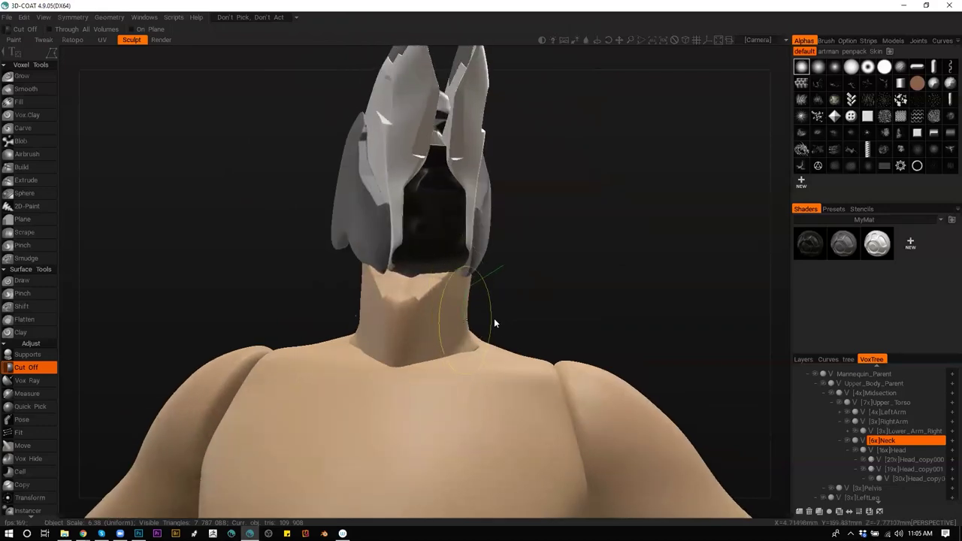
Review the X-axis mirror symmetry settings and cut narrow horizontal grooves into the sides of the neck
drag(527, 272, 429, 317)
key(s)
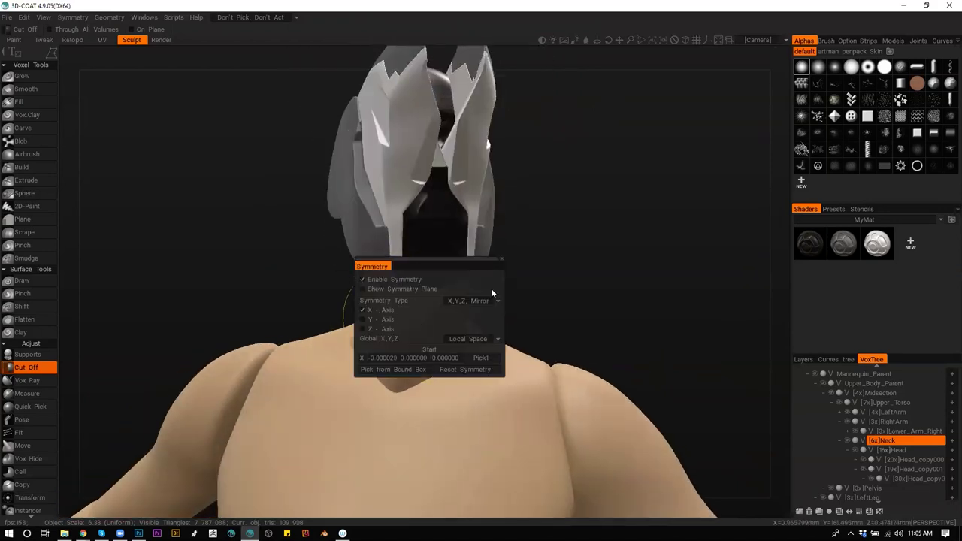
drag(518, 282, 584, 257)
drag(465, 289, 498, 286)
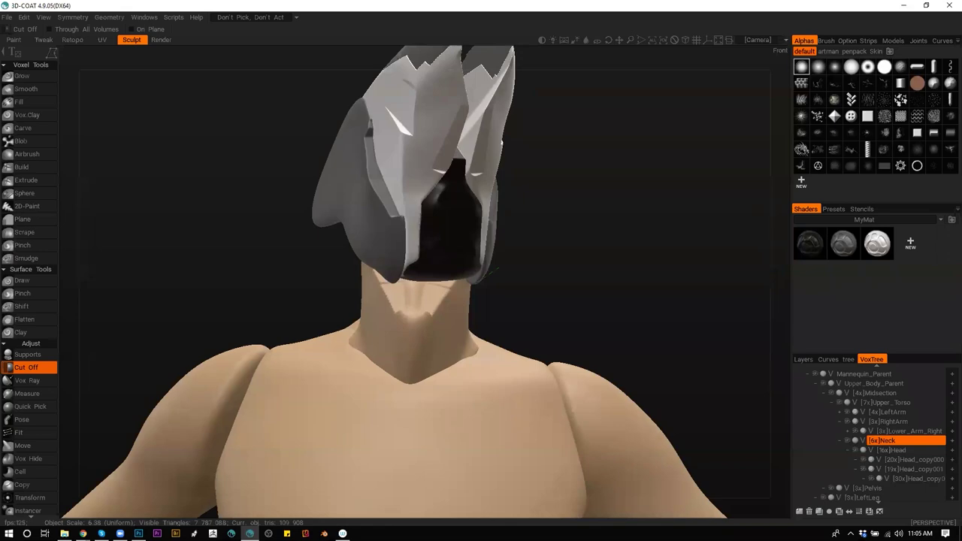
drag(501, 290, 382, 316)
Resample the Neck volume to a higher poly count
key(Return)
drag(494, 289, 507, 288)
click(357, 321)
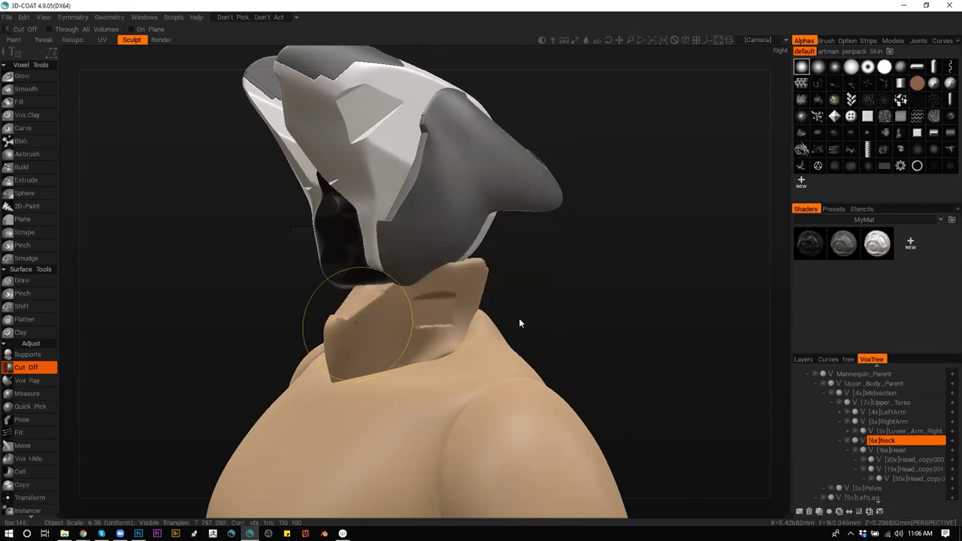
Pull the neck's rear with the Move tool, raising its upper edge and drawing its lower edge down the back
mouse_move(371, 380)
alt+mouse_down()
mouse_move(530, 405)
mouse_move(612, 366)
mouse_move(376, 388)
alt+mouse_up()
mouse_move(376, 391)
right_down()
mouse_move(416, 414)
mouse_move(496, 338)
mouse_move(611, 348)
mouse_move(425, 279)
mouse_move(458, 270)
mouse_move(378, 273)
right_up()
key(m)
key(k)
key(m)
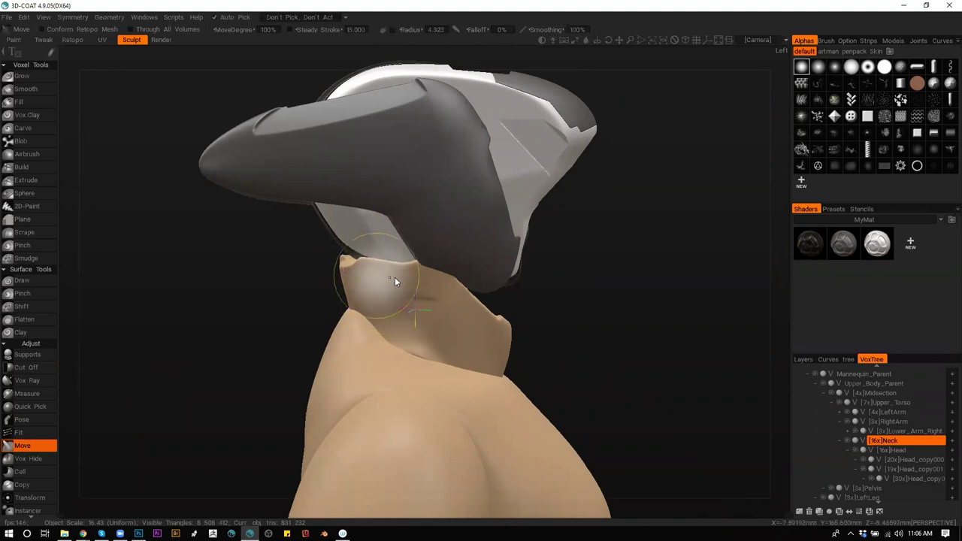
right_drag(301, 287, 269, 281)
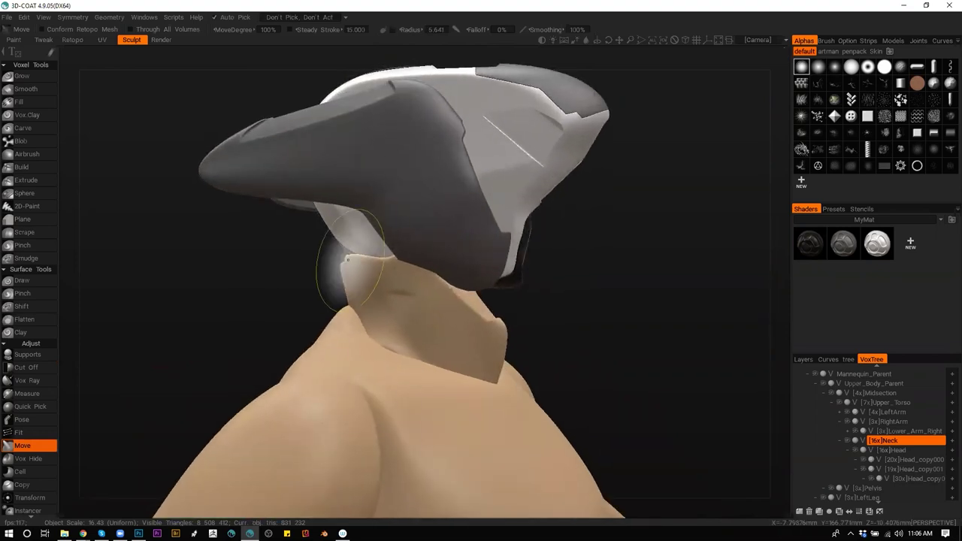
mouse_move(338, 256)
right_down()
mouse_move(395, 348)
mouse_move(548, 360)
mouse_move(537, 316)
mouse_move(369, 329)
mouse_move(564, 356)
mouse_move(469, 324)
right_up()
mouse_move(469, 325)
mouse_down()
mouse_move(481, 387)
mouse_move(504, 387)
mouse_move(488, 391)
mouse_up()
mouse_move(488, 391)
right_down()
mouse_move(598, 252)
mouse_move(638, 275)
mouse_move(604, 279)
right_up()
Trim the rear of the neck with Cut Off and apply the GreyMat shader to the neck
key(k)
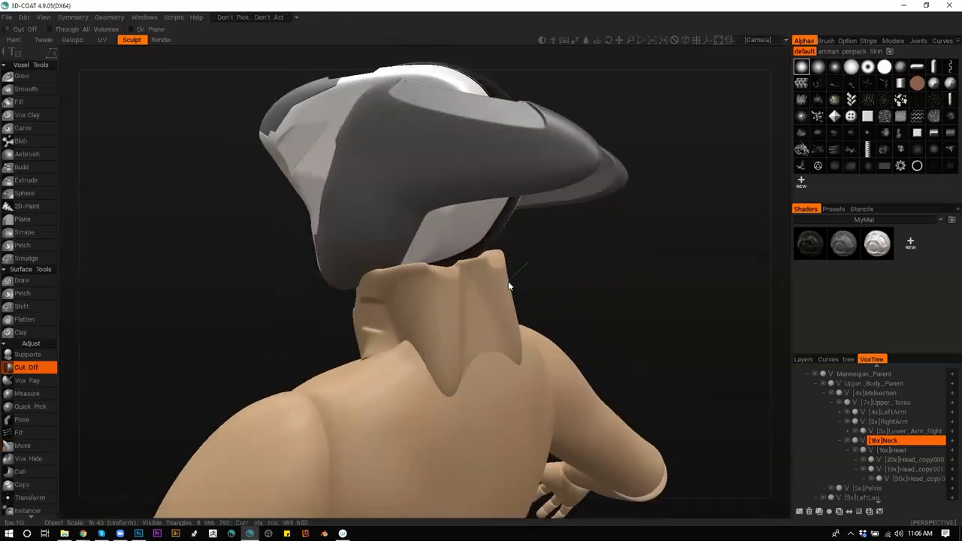
right_drag(542, 290, 213, 287)
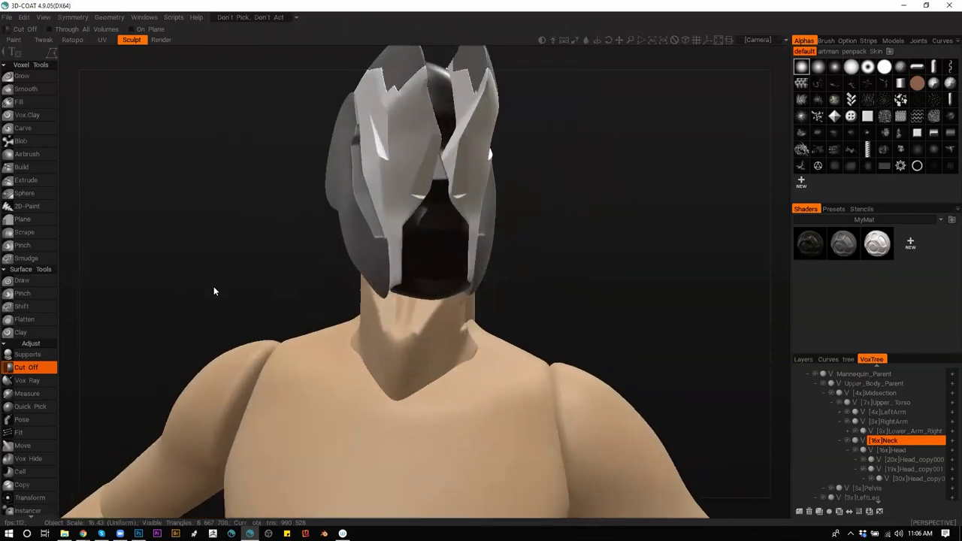
click(843, 243)
Select the black Head volume and pull its chin down and forward into a point with the Move tool
right_drag(721, 323, 526, 308)
alt+right_drag(495, 309, 581, 322)
mouse_move(548, 316)
alt+mouse_down()
mouse_move(323, 331)
mouse_move(560, 308)
alt+mouse_up()
key(h)
alt+right_drag(466, 278, 492, 281)
key(m)
drag(506, 281, 515, 298)
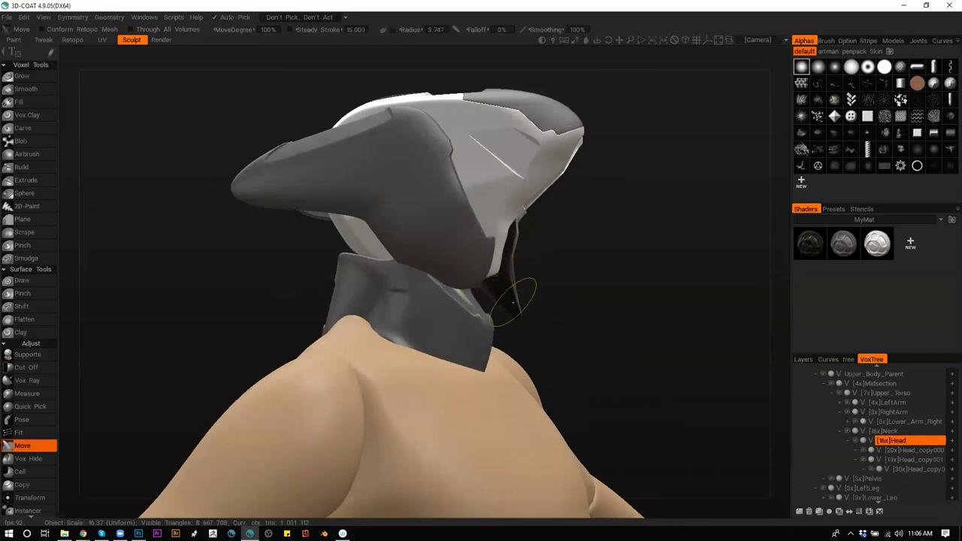
Cut the tip of the black chin into an angular shape with a polygonal Cut Off outline
mouse_move(590, 306)
mouse_down()
mouse_move(461, 291)
mouse_move(378, 320)
mouse_move(552, 352)
mouse_move(587, 368)
mouse_move(560, 279)
mouse_move(572, 311)
mouse_move(587, 298)
mouse_move(539, 288)
mouse_move(545, 294)
mouse_move(369, 338)
mouse_move(420, 353)
mouse_move(532, 297)
mouse_move(524, 293)
mouse_move(541, 296)
mouse_move(469, 327)
mouse_up()
key(1)
click(546, 291)
click(504, 319)
click(519, 333)
click(545, 315)
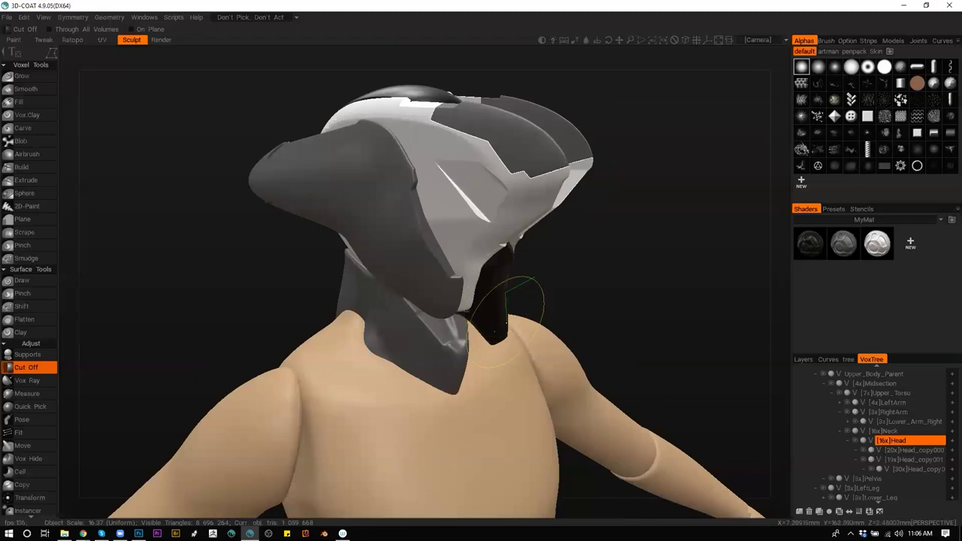
Select the grey side shells, Head_copy000, and cut away their lower rear portion with a polygonal Cut Off outline
mouse_move(533, 280)
mouse_down()
mouse_move(367, 247)
mouse_move(449, 212)
mouse_move(579, 308)
mouse_move(607, 312)
mouse_move(434, 230)
mouse_move(589, 303)
mouse_move(585, 260)
mouse_move(522, 331)
mouse_move(469, 319)
mouse_move(265, 310)
mouse_move(274, 288)
mouse_move(261, 278)
mouse_up()
key(h)
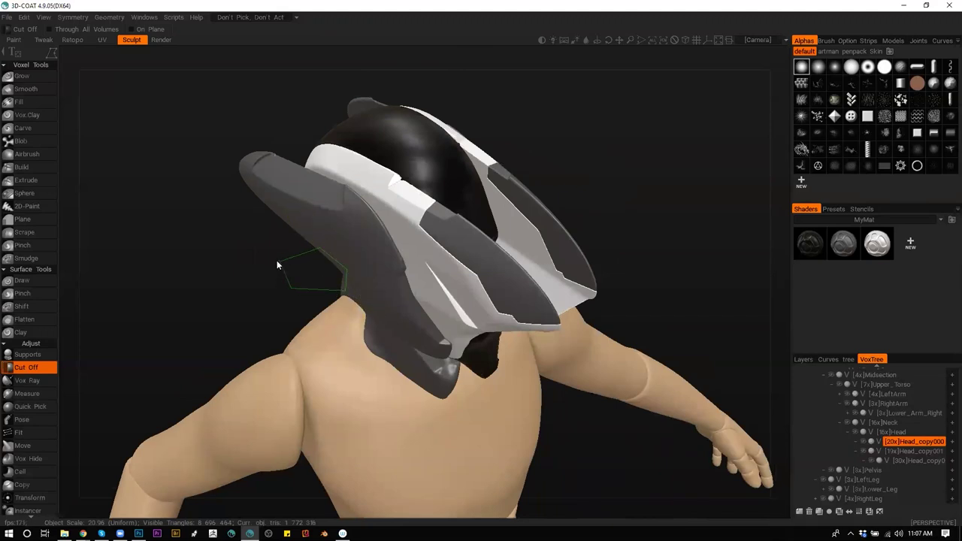
mouse_move(295, 319)
mouse_down()
mouse_move(537, 241)
mouse_move(457, 221)
mouse_move(664, 249)
mouse_move(383, 273)
mouse_move(270, 249)
mouse_move(278, 218)
mouse_up()
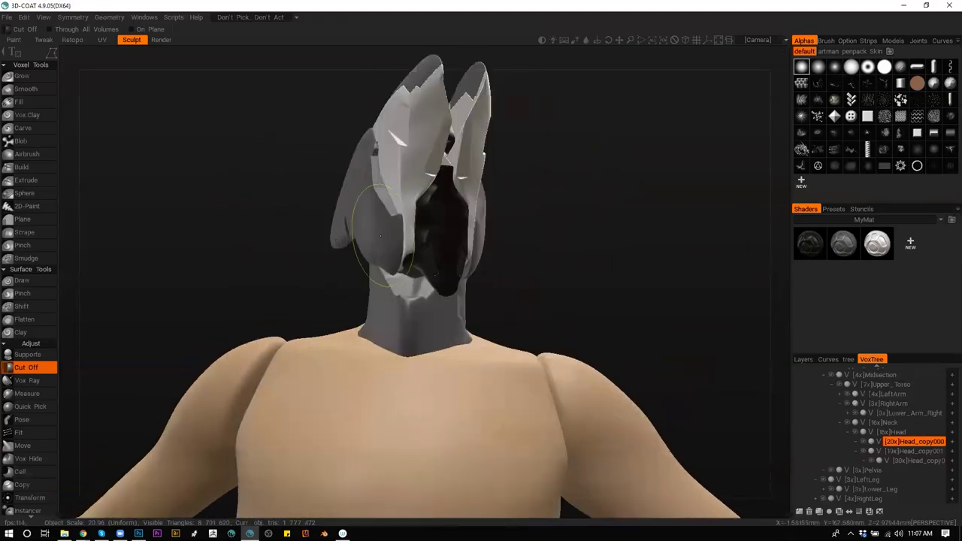
Pull the lower sides of the grey side shells outwards into pointed bulges with the Move tool
key(m)
drag(348, 275, 330, 239)
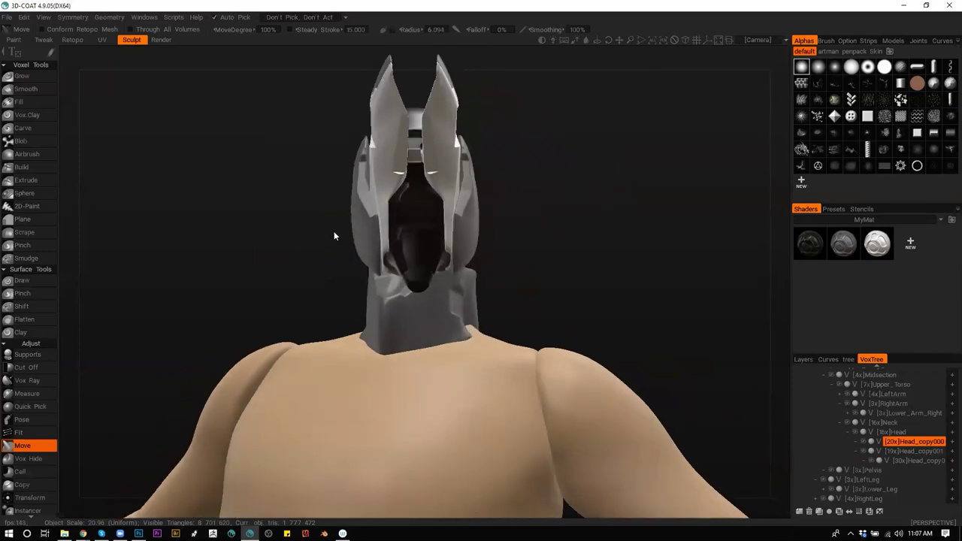
right_drag(358, 228, 341, 230)
mouse_move(353, 229)
mouse_down()
mouse_move(328, 238)
mouse_move(305, 335)
mouse_move(319, 225)
mouse_up()
Cut the tips of the side shells' pointed bulges flat and split their ends off as a separate disc volume
key(c)
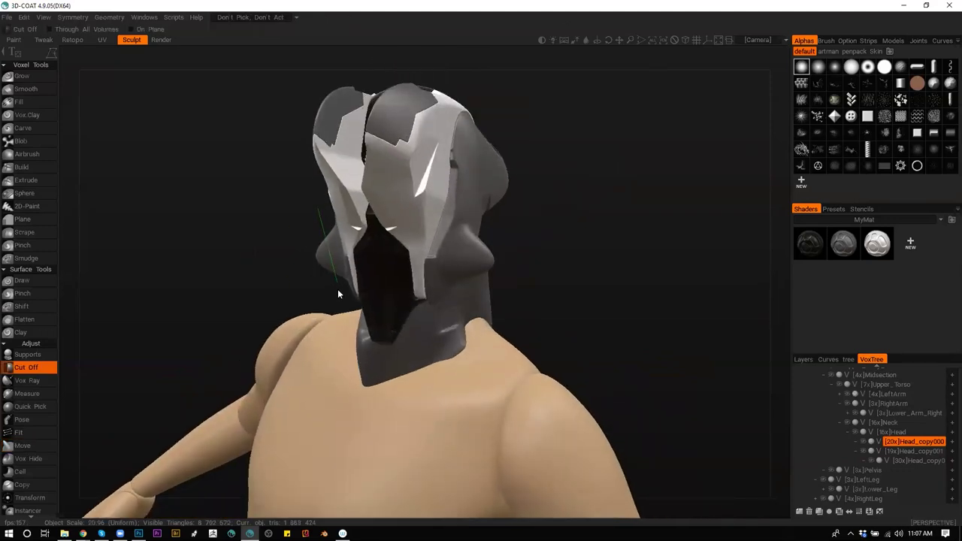
mouse_move(302, 238)
mouse_down()
mouse_move(396, 291)
mouse_move(561, 260)
mouse_move(581, 239)
mouse_move(312, 249)
mouse_move(293, 275)
mouse_move(296, 225)
mouse_move(322, 235)
mouse_move(327, 256)
mouse_up()
key(s)
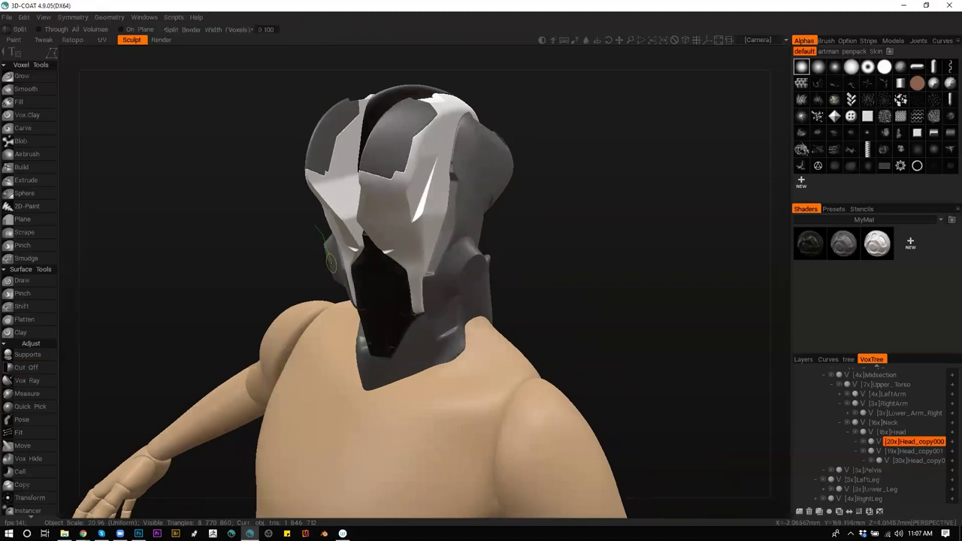
click(315, 225)
drag(281, 280, 421, 286)
key(h)
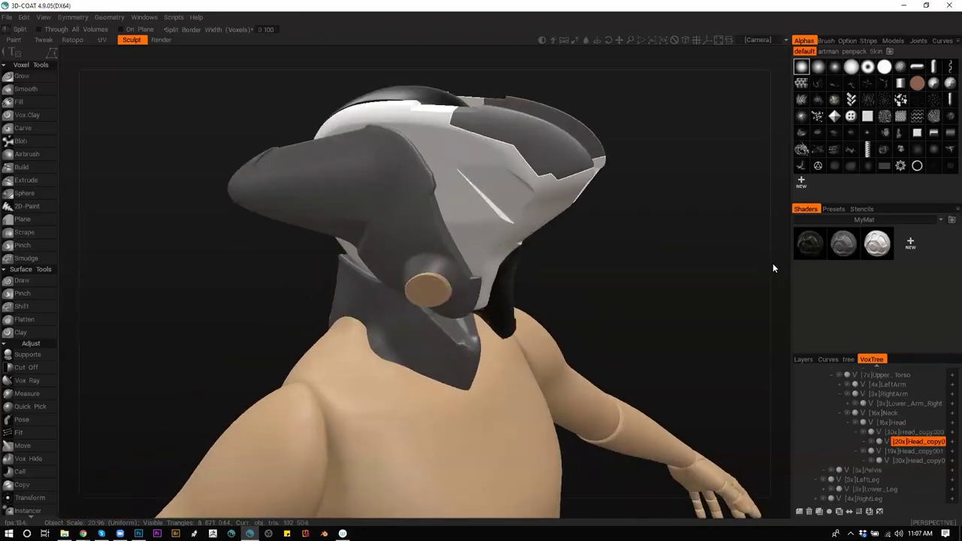
Apply the black shader to the split-off discs and resample them with a density modulation factor of 2.406 and Smooth quality
click(811, 244)
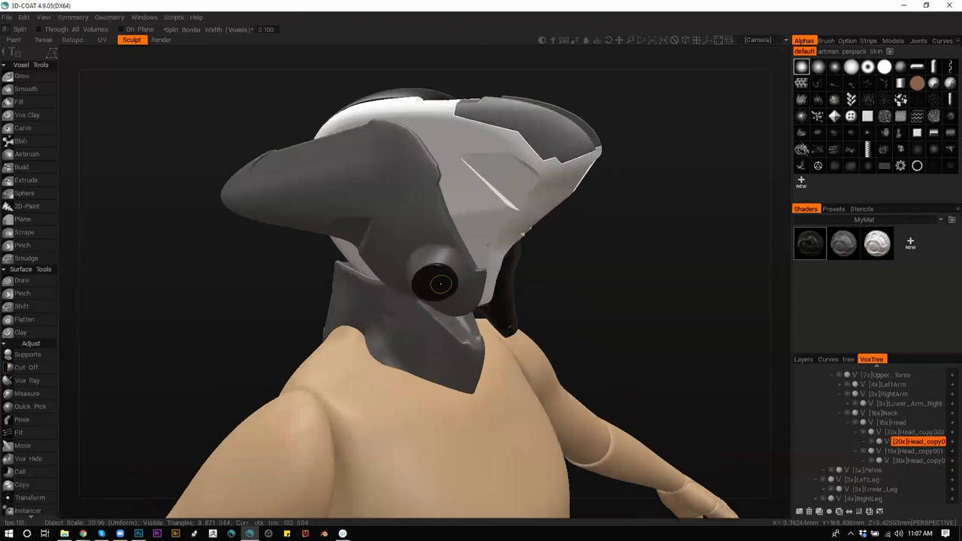
key(Return)
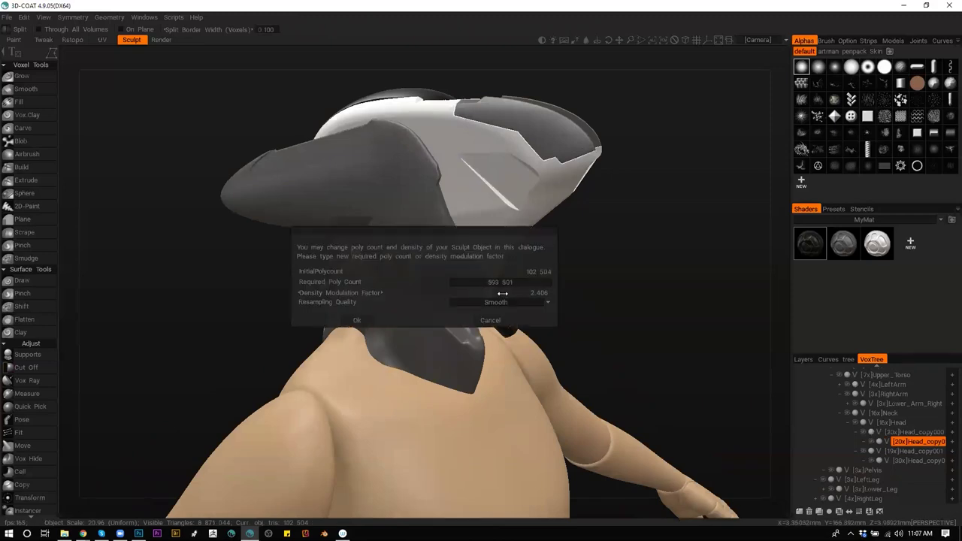
click(356, 321)
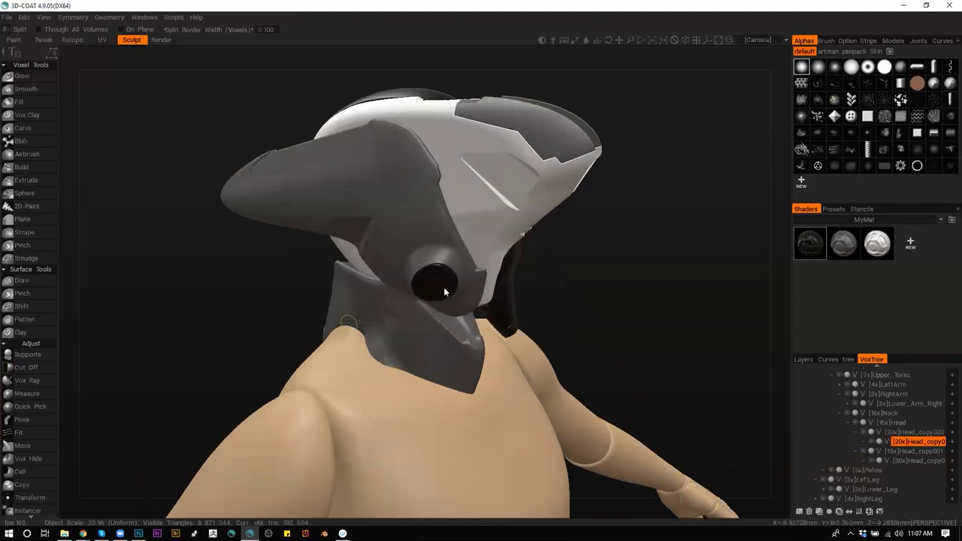
Select the grey side shells, Head_copy000, and resample them to a slightly higher density with Smooth quality
key(h)
key(ctrl+r)
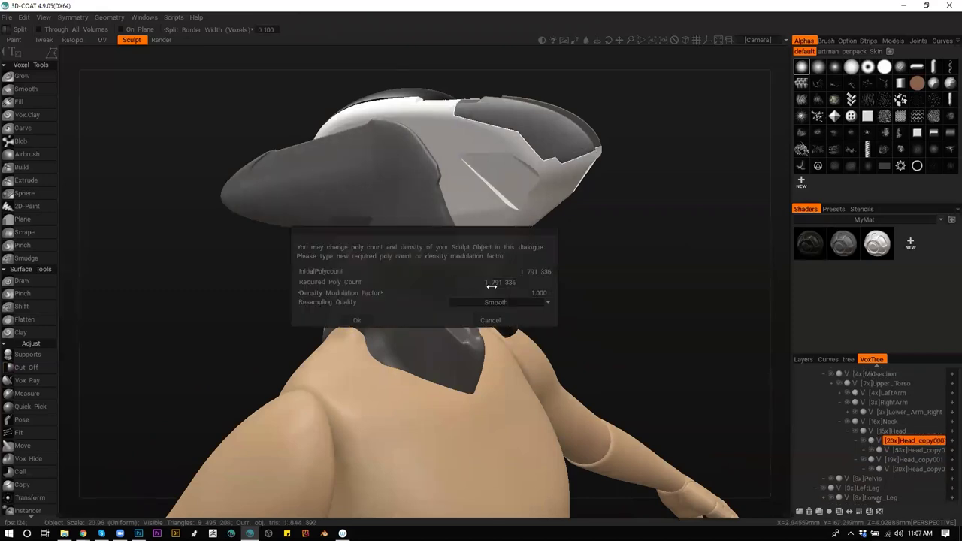
click(358, 320)
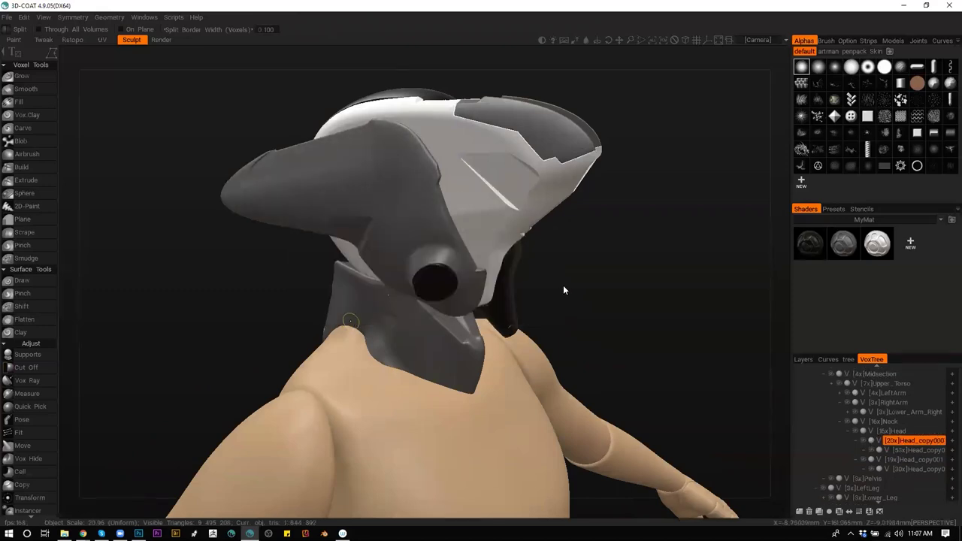
Cut an angular step into the front edge of the grey side shells with the Cut Off tool
drag(578, 282, 507, 233)
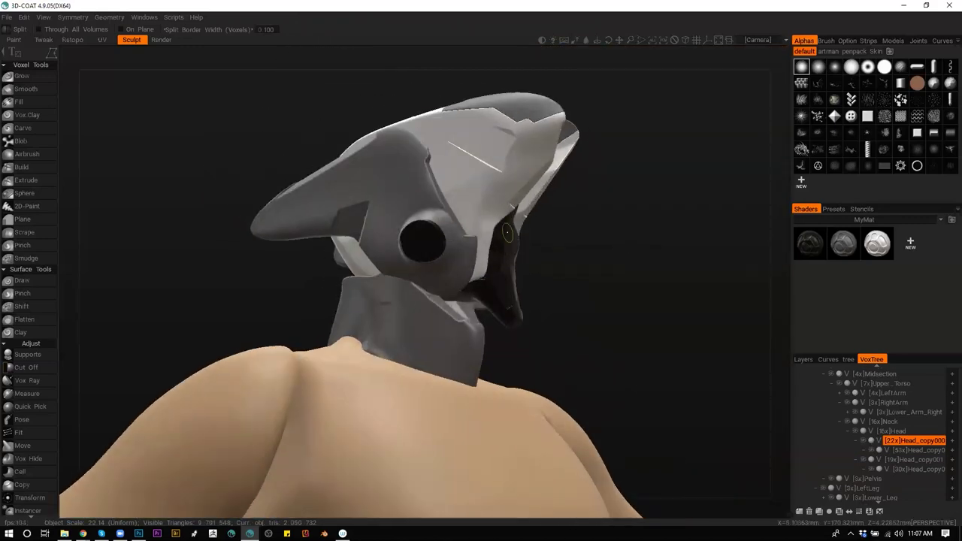
key(h)
mouse_move(435, 254)
alt+mouse_down()
mouse_move(443, 266)
mouse_move(444, 255)
alt+mouse_up()
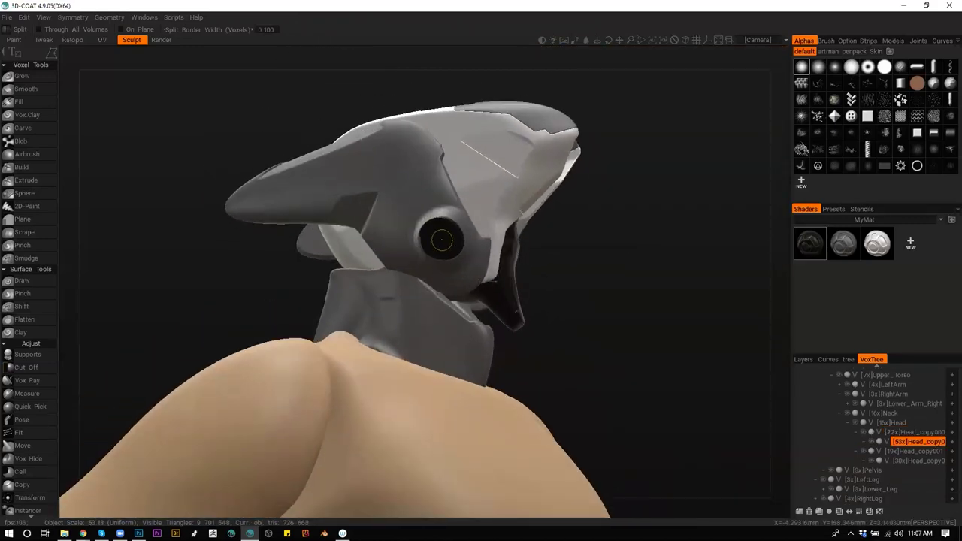
key(h)
alt+drag(430, 197, 481, 197)
key(c)
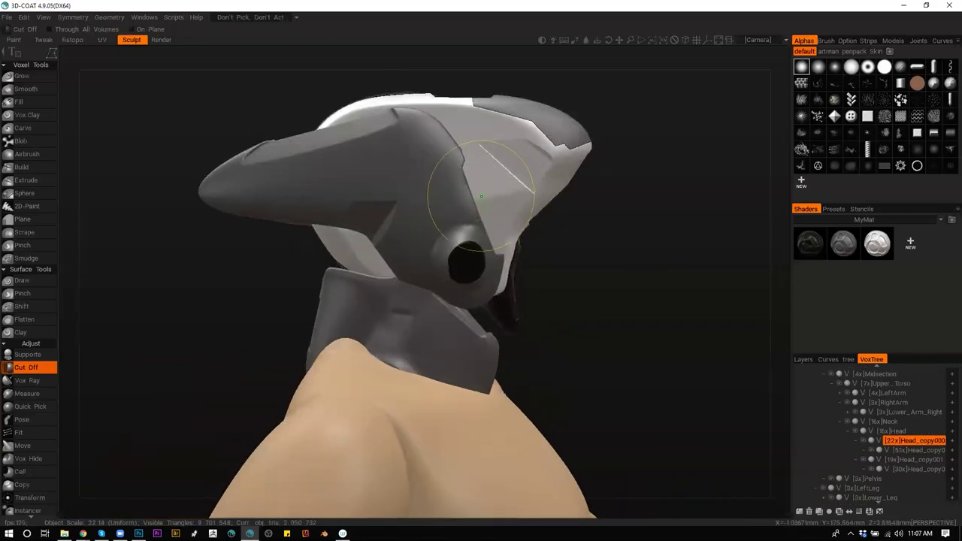
mouse_move(565, 261)
middle_down()
mouse_move(382, 275)
mouse_move(457, 296)
mouse_move(446, 304)
mouse_move(294, 294)
mouse_move(387, 322)
mouse_move(401, 251)
mouse_move(399, 280)
mouse_move(355, 261)
mouse_move(350, 308)
mouse_move(438, 280)
mouse_move(428, 295)
middle_up()
Select the Upper_Torso volume and pull its upper shoulder edge outwards and up with the Move tool
key(h)
key(m)
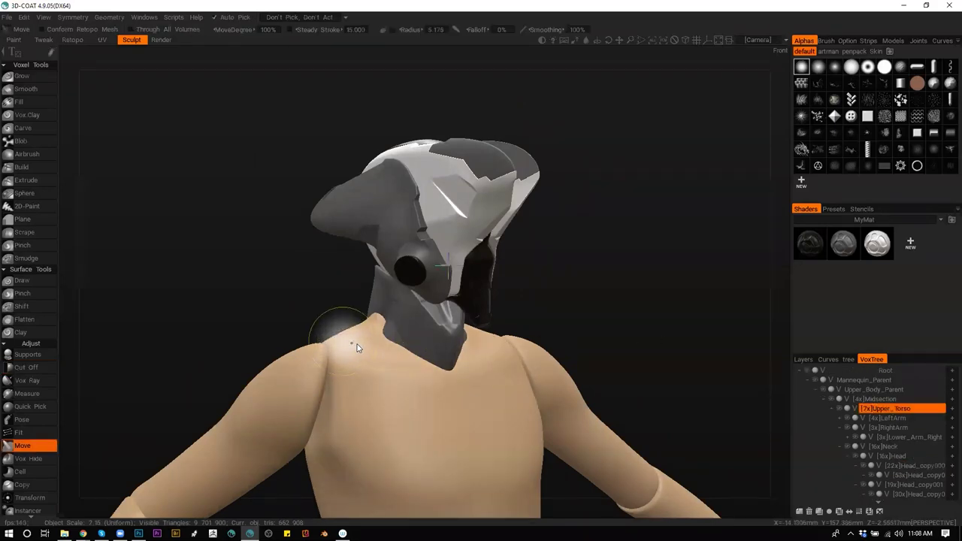
mouse_move(324, 347)
mouse_down()
mouse_move(309, 314)
mouse_move(290, 306)
mouse_move(288, 322)
mouse_move(301, 330)
mouse_up()
scroll(334, 365, up, 4)
drag(335, 393, 317, 388)
Select the RightArm volume and pull its shoulder upwards and back into a larger rounded cap with the Move tool
key(h)
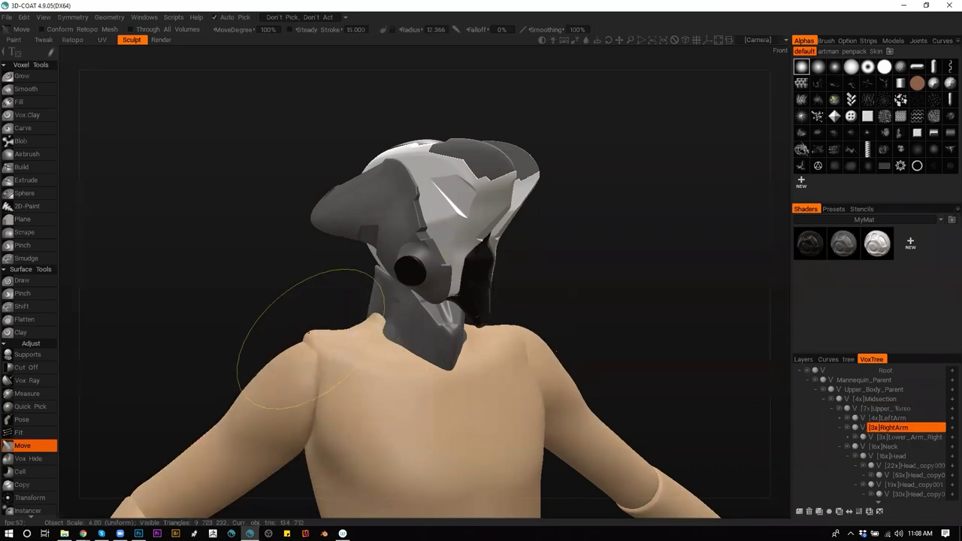
drag(306, 308, 311, 302)
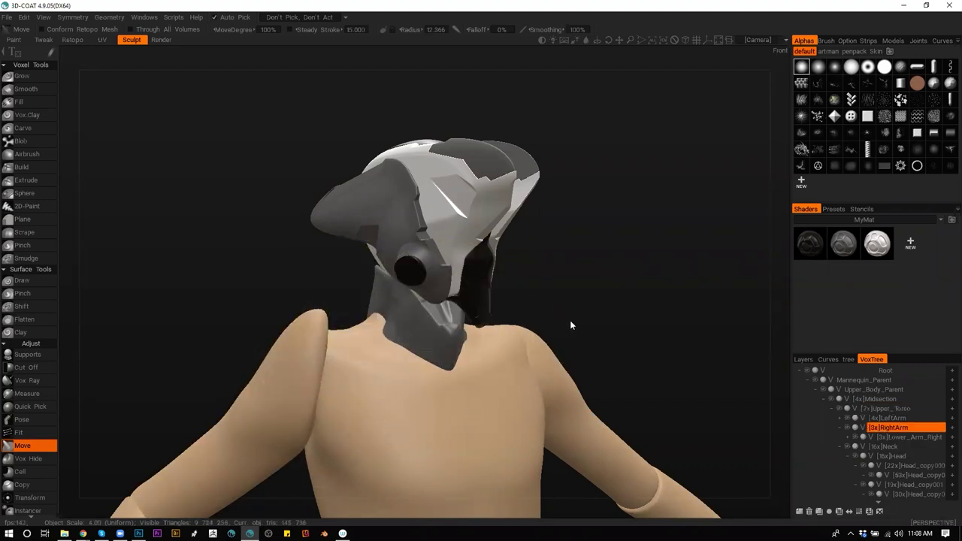
key(ctrl+z)
drag(571, 333, 537, 342)
right_drag(283, 376, 314, 374)
mouse_move(306, 370)
mouse_down()
mouse_move(302, 328)
mouse_move(493, 338)
mouse_move(475, 339)
mouse_up()
mouse_move(215, 351)
mouse_down()
mouse_move(178, 296)
mouse_move(162, 297)
mouse_up()
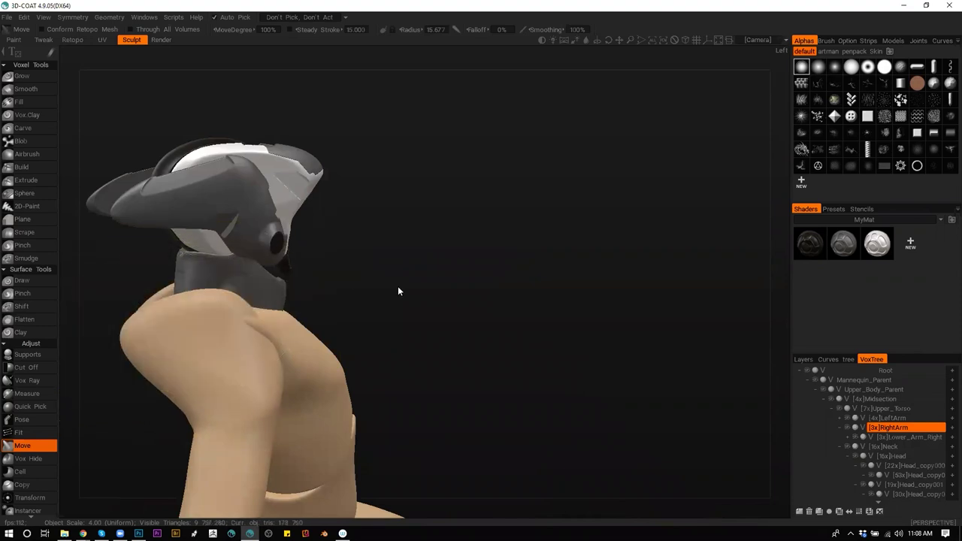
mouse_move(393, 296)
mouse_down()
mouse_move(335, 333)
mouse_move(268, 298)
mouse_move(357, 343)
mouse_move(314, 351)
mouse_move(325, 305)
mouse_up()
Refine the outer contour of the upper arm below the shoulder cap with the Move tool
scroll(335, 313, down, 4)
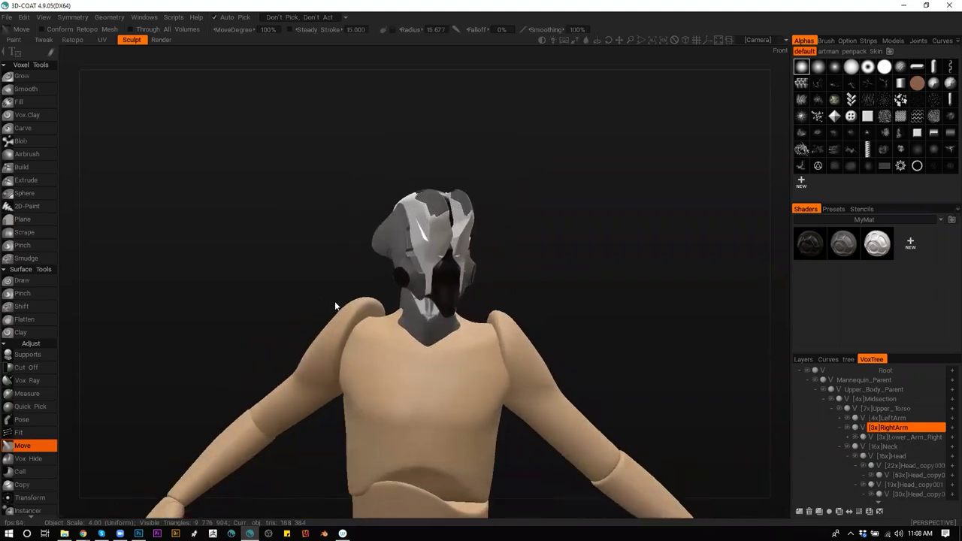
middle_drag(322, 352, 322, 318)
mouse_move(306, 302)
mouse_down()
mouse_move(321, 305)
mouse_move(308, 299)
mouse_up()
scroll(307, 299, down, 2)
scroll(315, 303, up, 6)
scroll(329, 309, down, 2)
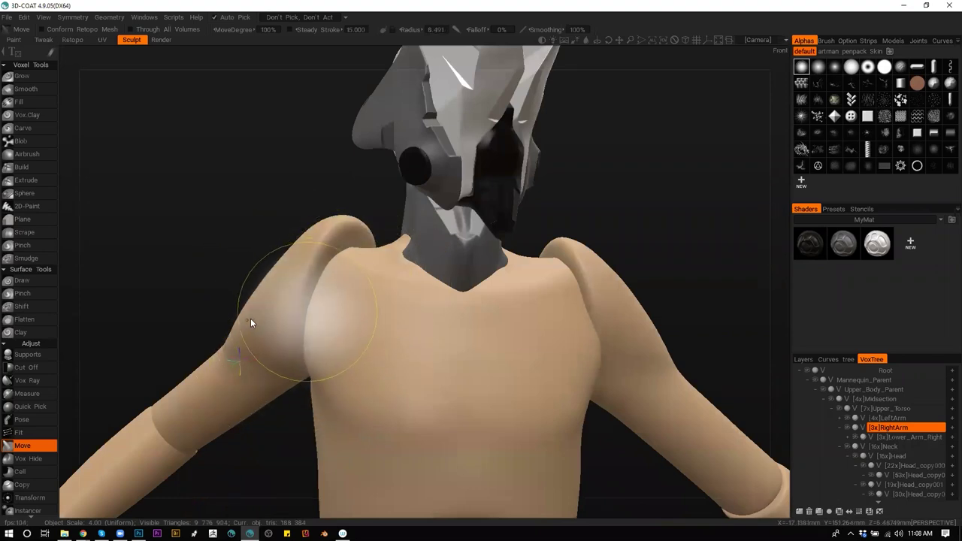
scroll(278, 387, down, 4)
middle_drag(275, 391, 313, 309)
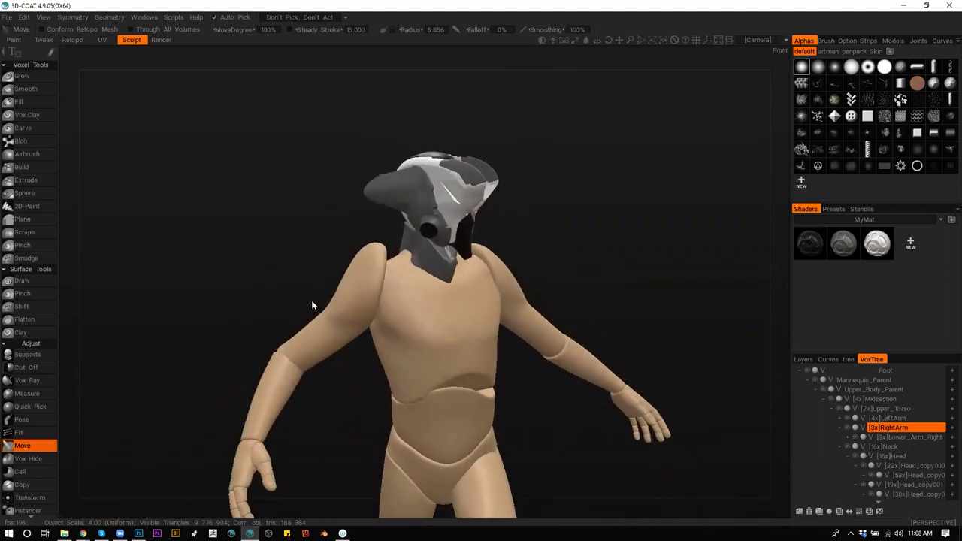
middle_drag(349, 371, 352, 290)
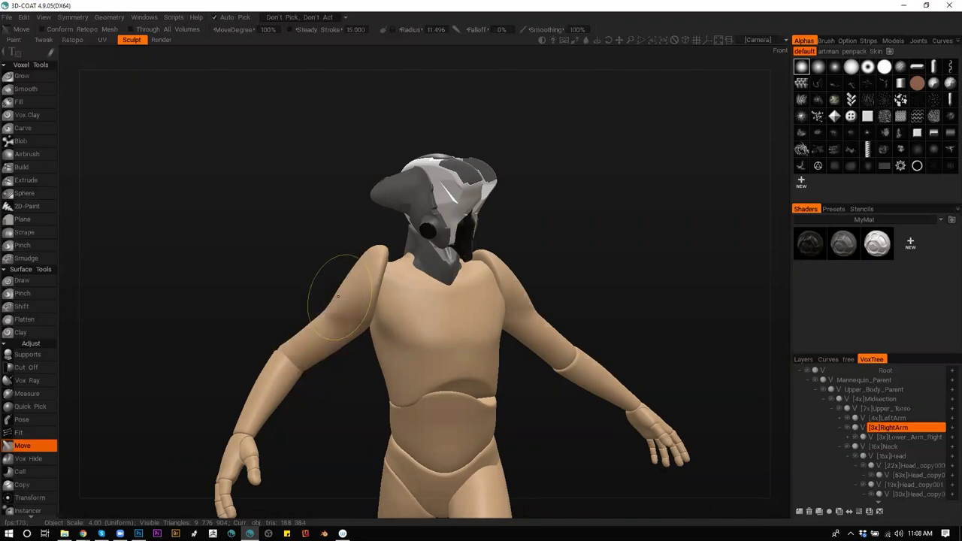
drag(330, 293, 315, 288)
mouse_move(349, 384)
mouse_down()
mouse_move(306, 391)
mouse_move(361, 380)
mouse_up()
key(ctrl+z)
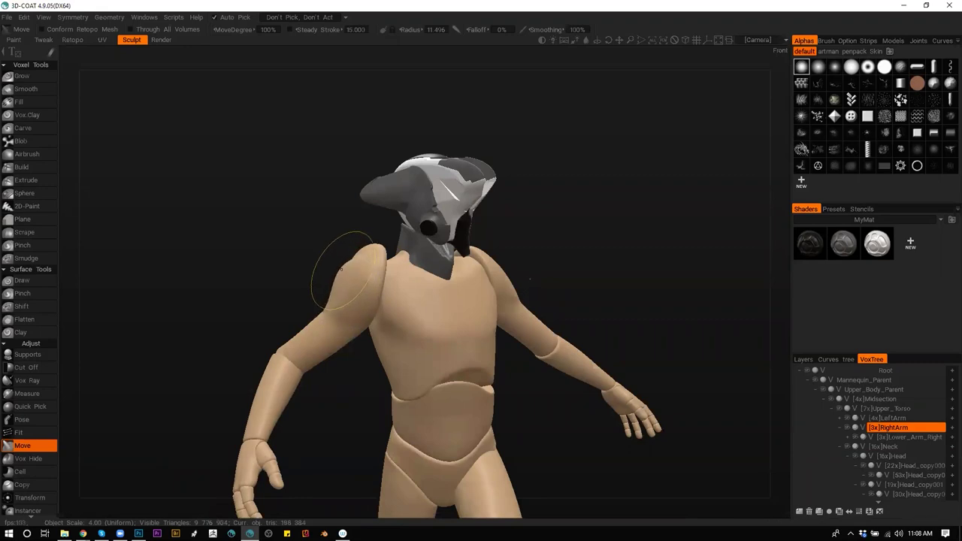
middle_drag(353, 407, 284, 477)
drag(283, 478, 290, 343)
Trim the top of the arm's shoulder cap and cut angular facets into the sides of Upper_Torso with Cut Off
key(k)
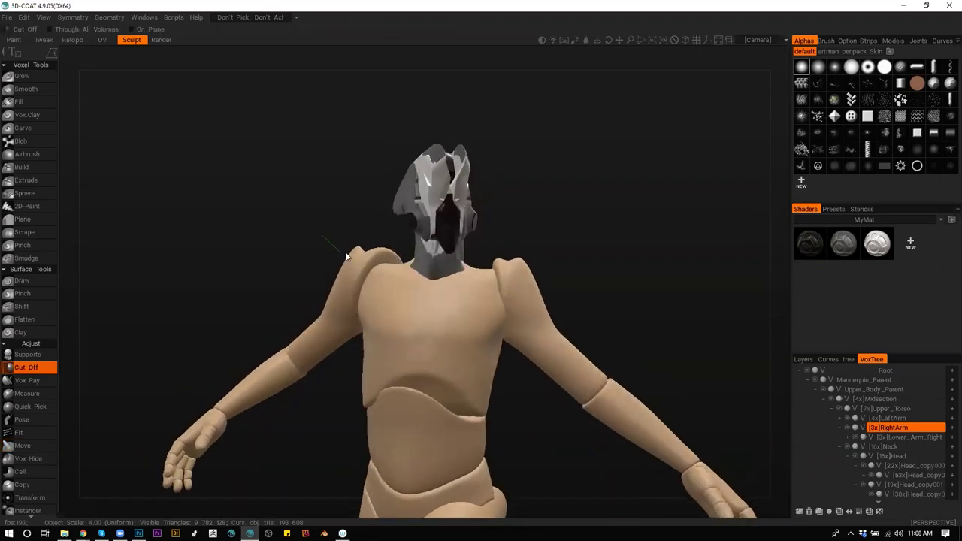
mouse_move(356, 208)
middle_down()
mouse_move(333, 306)
mouse_move(521, 283)
mouse_move(421, 289)
mouse_move(264, 276)
mouse_move(281, 303)
mouse_move(411, 323)
mouse_move(417, 352)
mouse_move(464, 357)
mouse_move(397, 382)
mouse_move(332, 375)
mouse_move(324, 319)
middle_up()
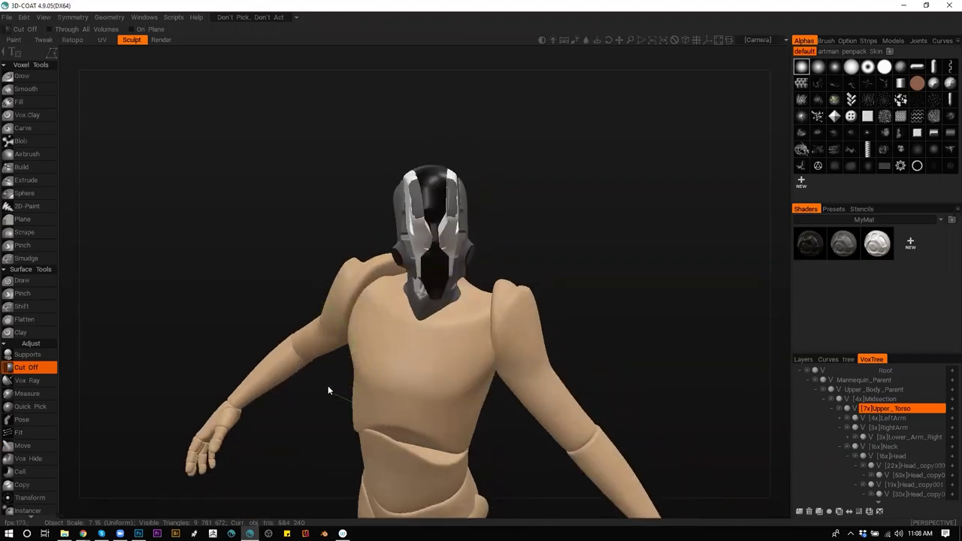
mouse_move(326, 387)
middle_down()
mouse_move(393, 393)
mouse_move(320, 375)
middle_up()
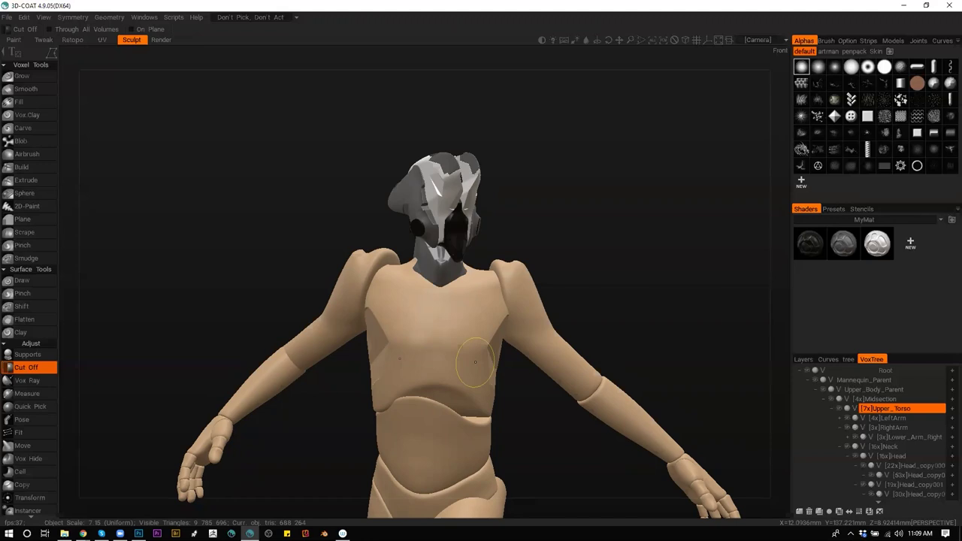
Pull the top of the torso up around the neck and shape the area beside the shoulders with the Move tool
alt+drag(442, 320, 440, 285)
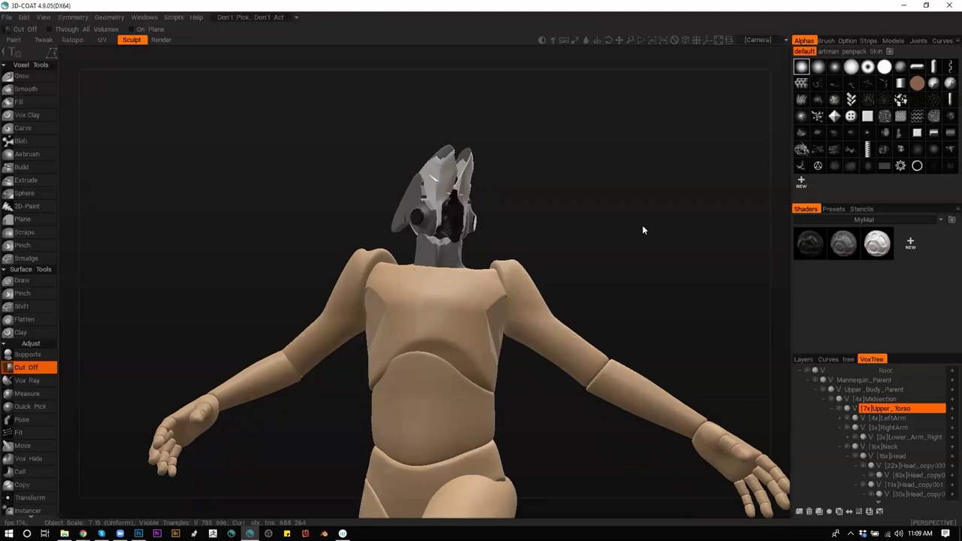
key(m)
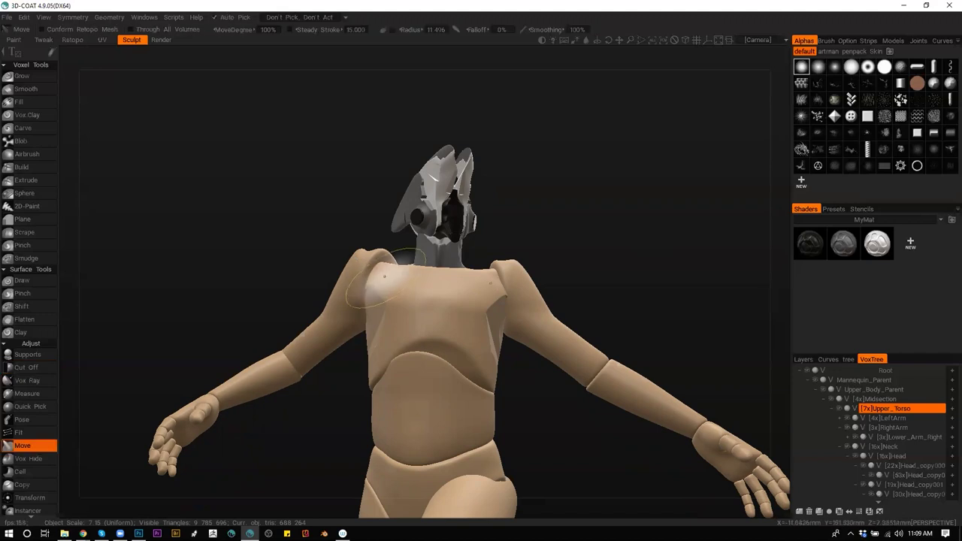
alt+drag(388, 322, 380, 353)
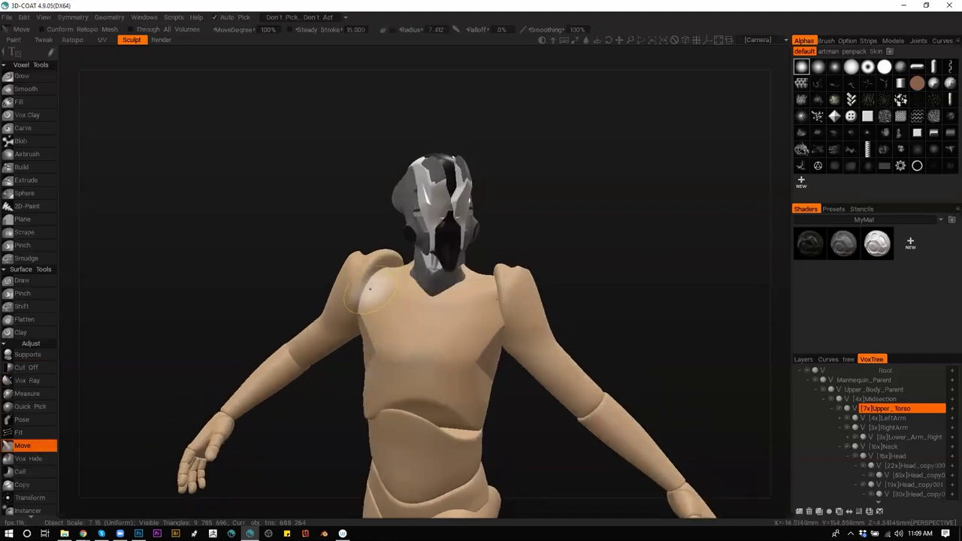
right_drag(393, 286, 406, 282)
mouse_move(387, 275)
mouse_down()
mouse_move(392, 260)
mouse_move(408, 269)
mouse_move(408, 262)
mouse_up()
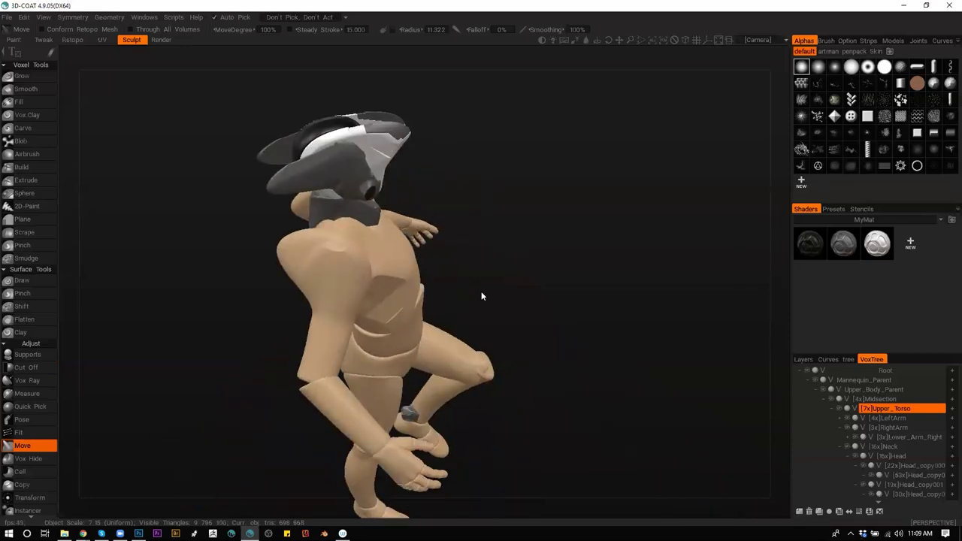
mouse_move(376, 226)
mouse_down()
mouse_move(384, 215)
mouse_move(317, 153)
mouse_move(361, 196)
mouse_up()
drag(394, 253, 396, 273)
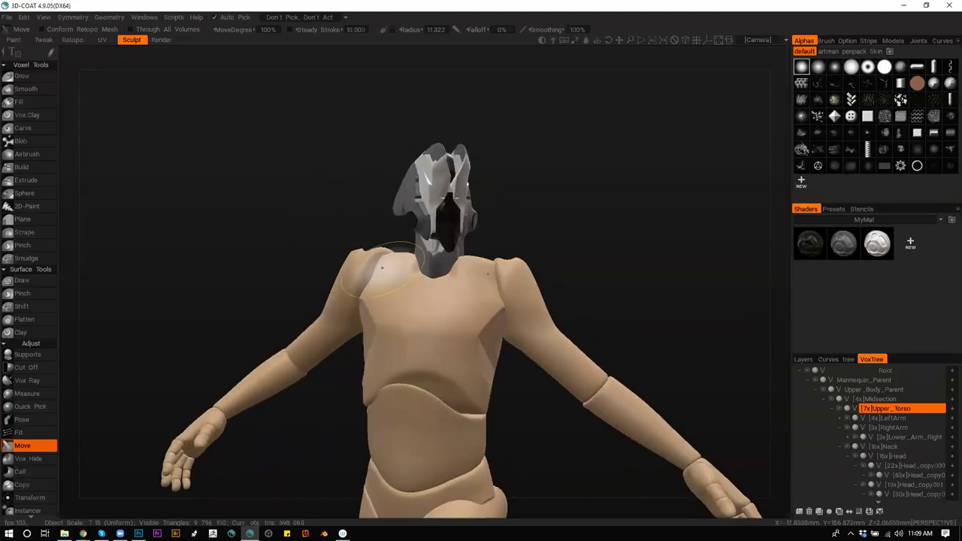
alt+drag(352, 299, 374, 347)
mouse_move(412, 265)
mouse_down()
mouse_move(404, 274)
mouse_move(422, 273)
mouse_up()
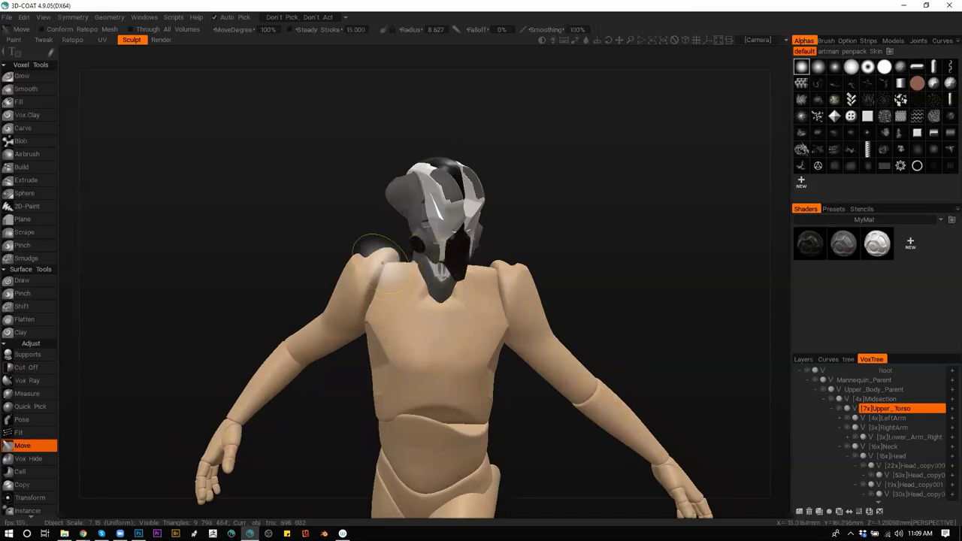
drag(397, 273, 383, 264)
Trim the upper edge of the torso between neck and shoulder with a Cut Off outline
alt+drag(425, 327, 438, 273)
key(c)
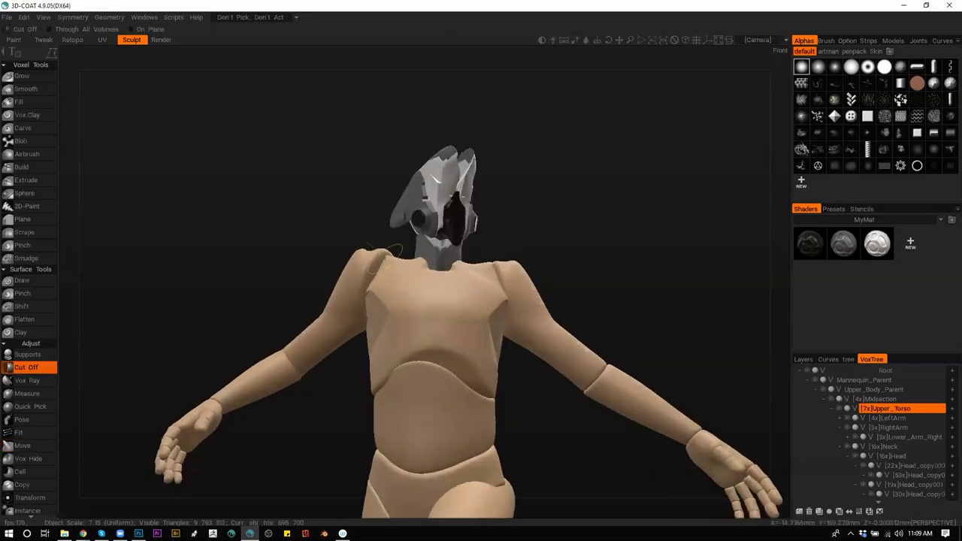
middle_drag(411, 340, 403, 314)
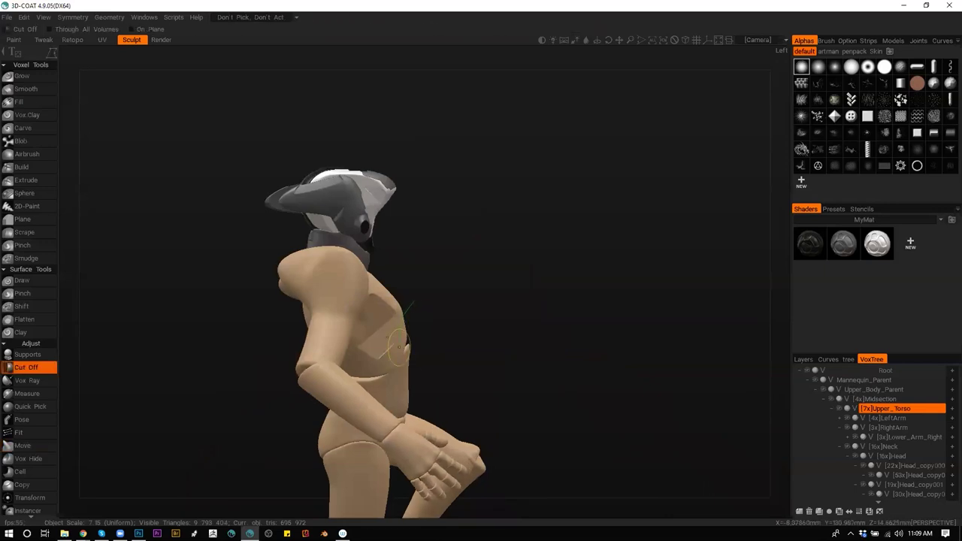
Try to cut away part of the upper torso near the shoulder with a polygonal Cut Off outline
drag(412, 302, 292, 302)
mouse_move(440, 368)
mouse_down()
mouse_move(451, 298)
mouse_move(424, 273)
mouse_move(285, 282)
mouse_move(382, 236)
mouse_move(364, 206)
mouse_up()
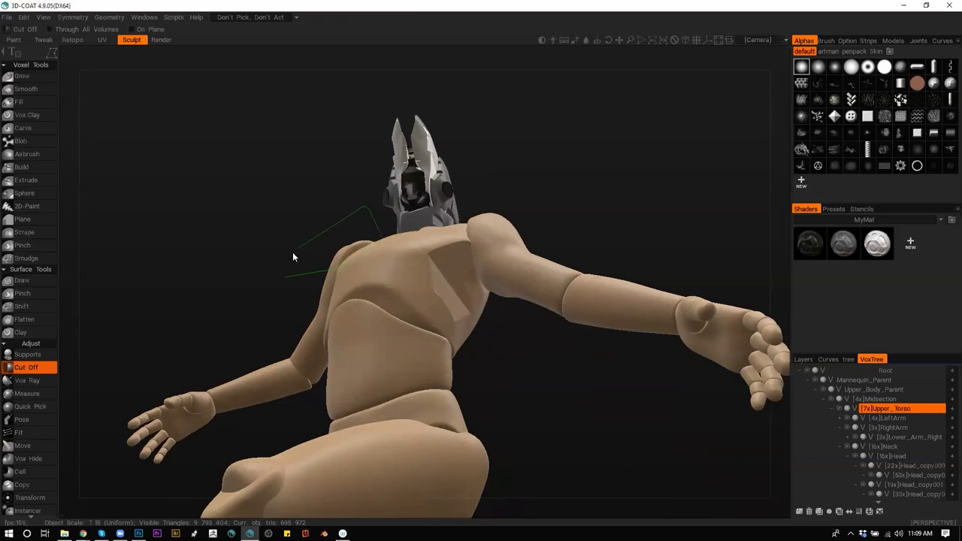
key(Escape)
drag(286, 277, 325, 341)
key(ctrl+z)
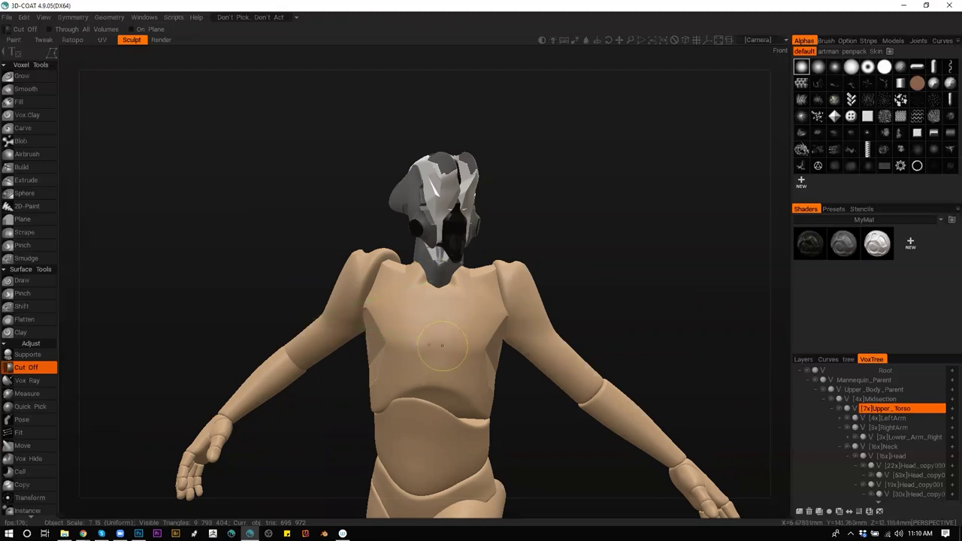
Apply the grey shader to the Upper_Torso volume
click(844, 243)
mouse_move(576, 285)
alt+mouse_down()
mouse_move(501, 273)
mouse_move(586, 299)
mouse_move(629, 350)
mouse_move(595, 294)
mouse_move(388, 296)
mouse_move(415, 268)
mouse_move(376, 316)
mouse_move(304, 338)
mouse_move(293, 352)
alt+mouse_up()
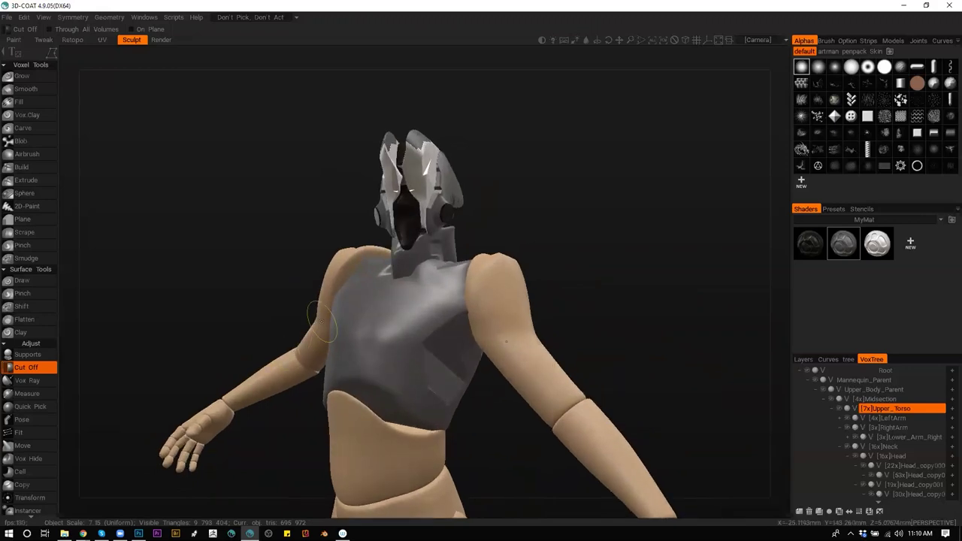
Pull the back of the Upper_Torso volume outward beneath the shoulder with the Move tool
mouse_move(303, 373)
mouse_down()
mouse_move(442, 441)
mouse_move(360, 386)
mouse_move(445, 460)
mouse_move(557, 429)
mouse_move(484, 383)
mouse_move(509, 404)
mouse_move(461, 283)
mouse_move(595, 267)
mouse_move(557, 252)
mouse_up()
key(m)
right_drag(378, 215, 406, 222)
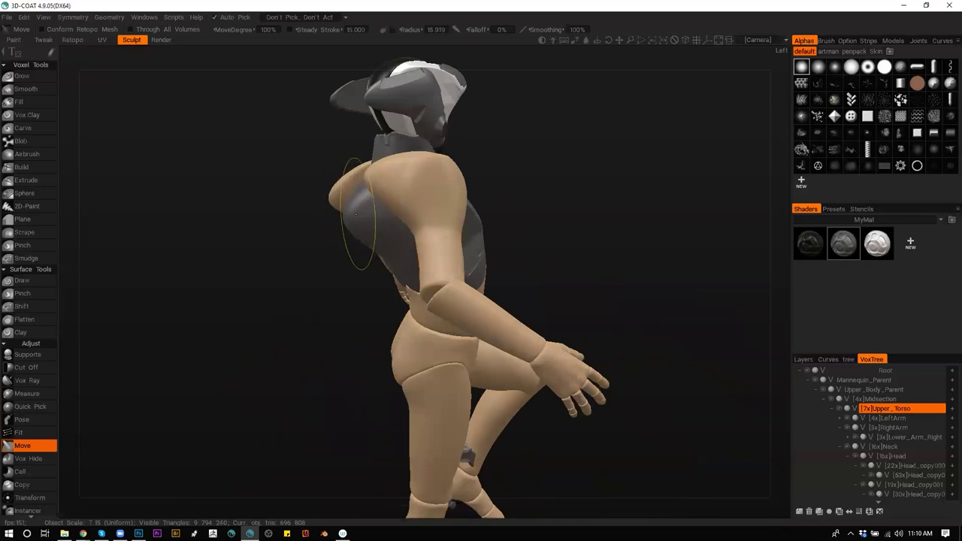
drag(329, 257, 592, 235)
Trim the bulging back of the torso to a flat, angular profile with a polygonal Cut Off outline
key(c)
click(540, 177)
click(508, 263)
click(517, 295)
click(584, 260)
click(602, 191)
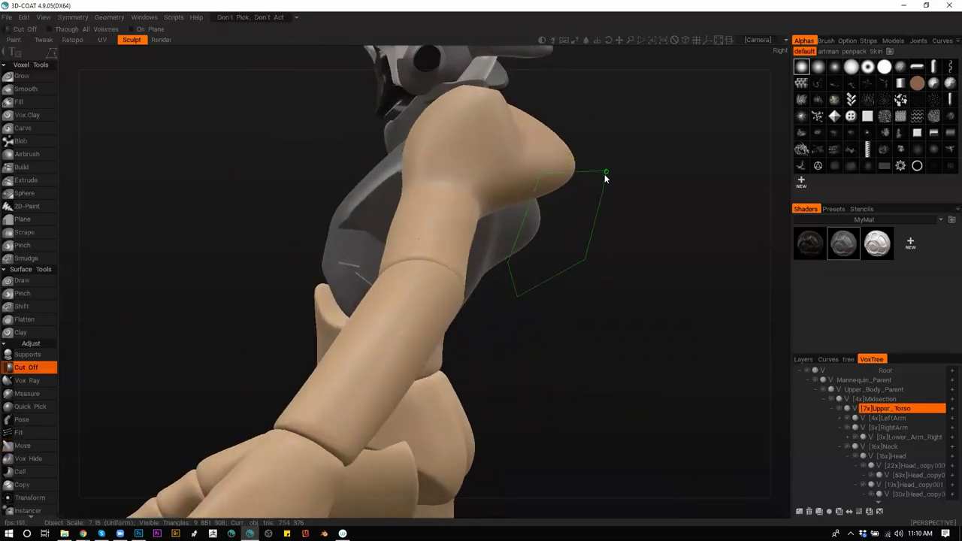
double_click(605, 172)
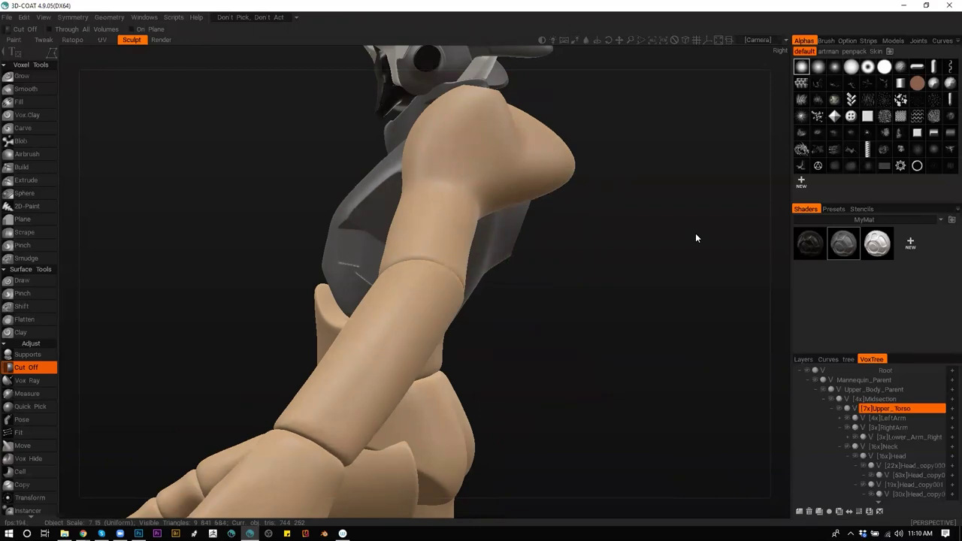
scroll(526, 251, down, 5)
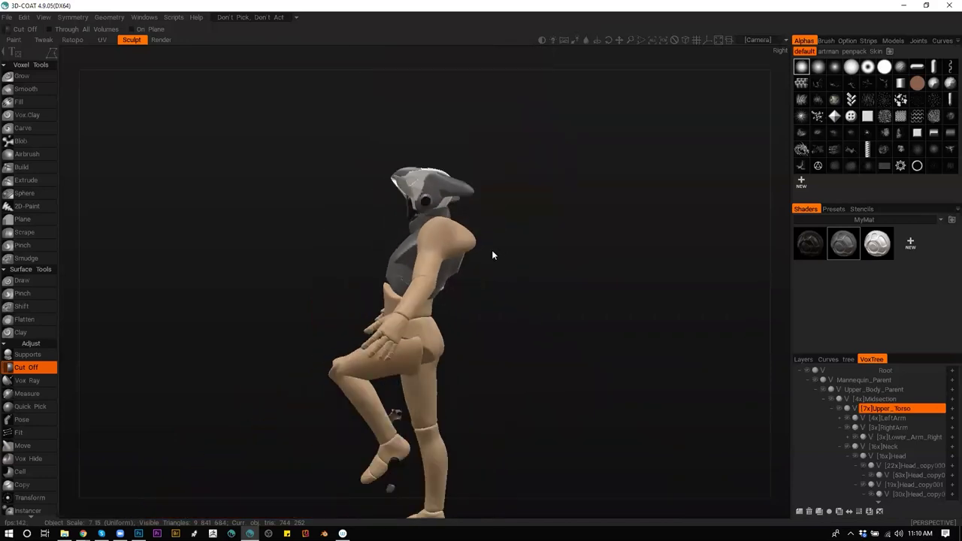
scroll(500, 279, up, 5)
middle_drag(529, 285, 618, 363)
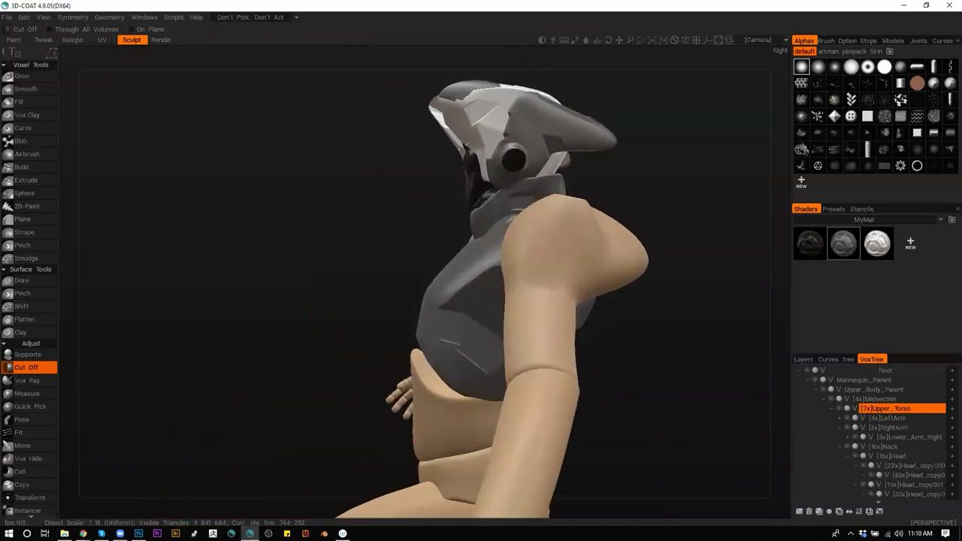
Select the LeftArm volume and cut a flat facet across the front of its shoulder with a polygonal Cut Off outline
key(h)
key(m)
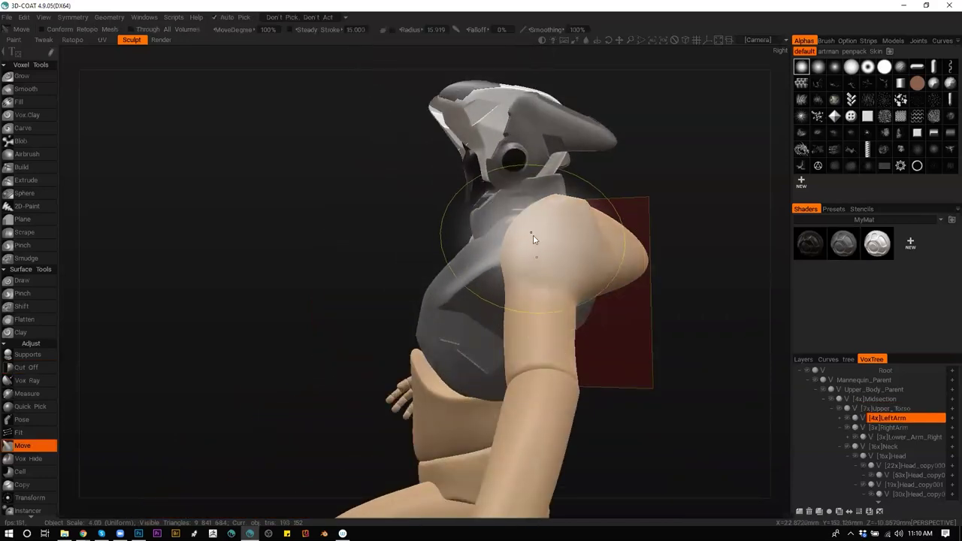
key(bracketleft)
key(bracketleft)
key(bracketleft)
key(bracketleft)
key(bracketleft)
mouse_move(502, 271)
alt+mouse_down()
mouse_move(484, 259)
mouse_move(529, 235)
mouse_move(495, 219)
alt+mouse_up()
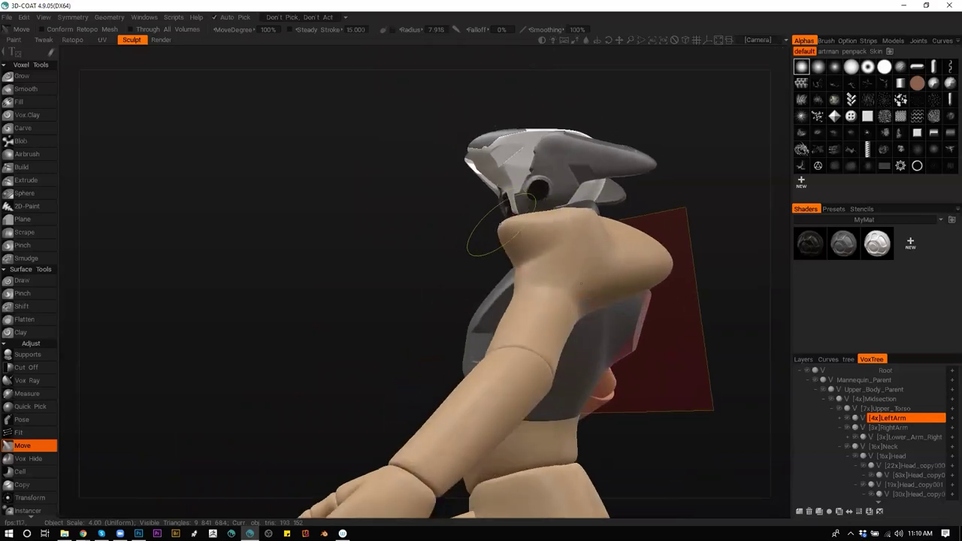
drag(453, 245, 531, 233)
key(k)
mouse_move(453, 283)
mouse_down()
mouse_move(459, 298)
mouse_move(516, 300)
mouse_move(536, 285)
mouse_up()
click(536, 284)
click(527, 238)
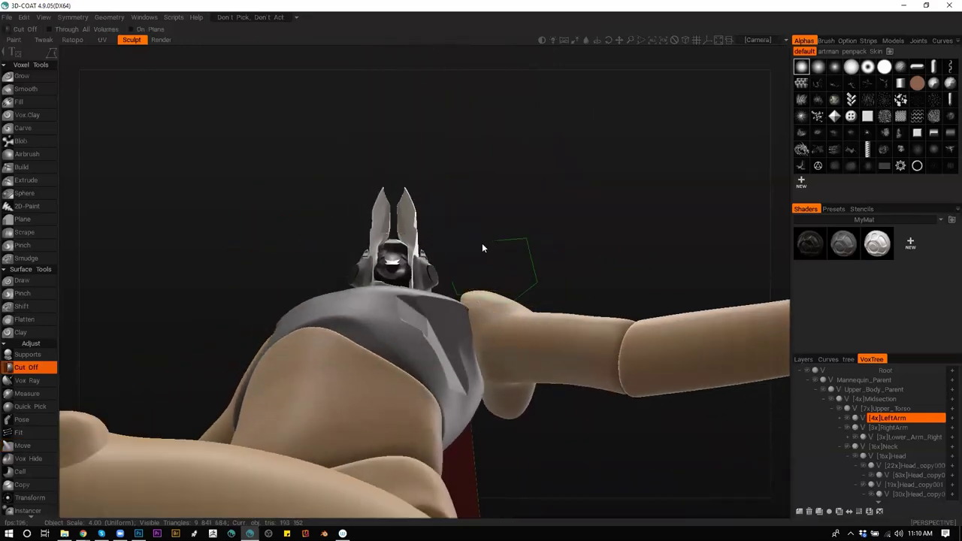
click(451, 282)
alt+drag(477, 273, 488, 298)
scroll(456, 302, down, 5)
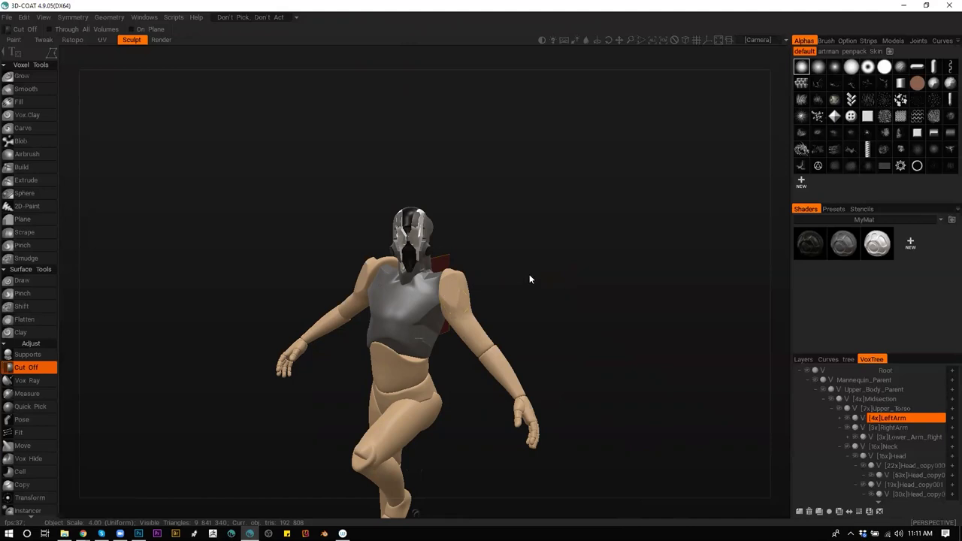
Examine the faceted shoulders and torso from the front and at different distances
right_drag(500, 236, 526, 291)
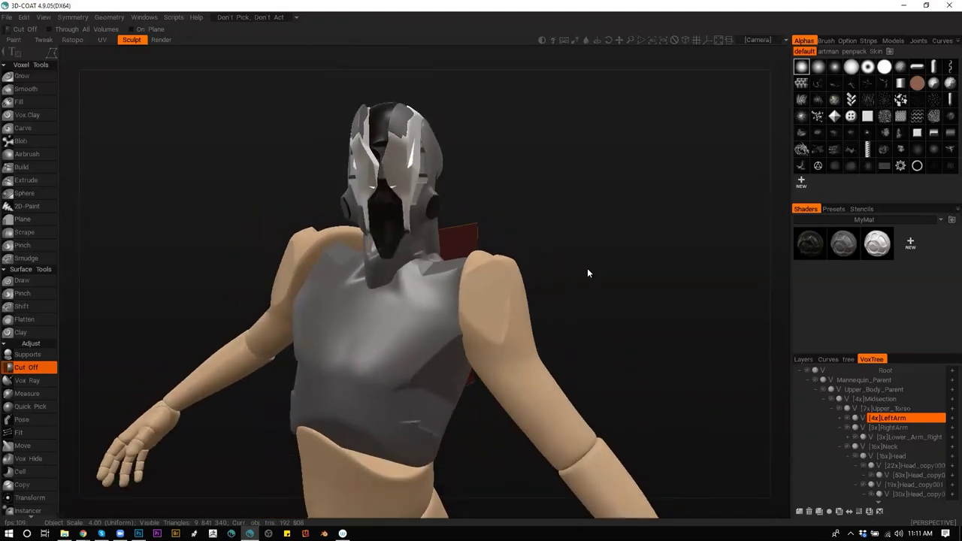
drag(587, 267, 557, 303)
mouse_move(557, 303)
right_down()
mouse_move(542, 280)
mouse_move(560, 288)
right_up()
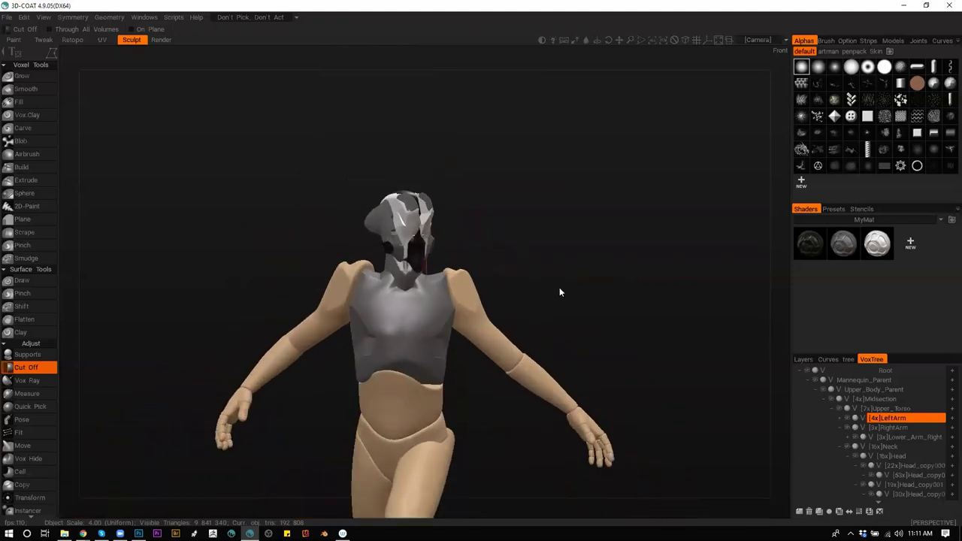
middle_drag(589, 287, 589, 245)
drag(510, 381, 492, 316)
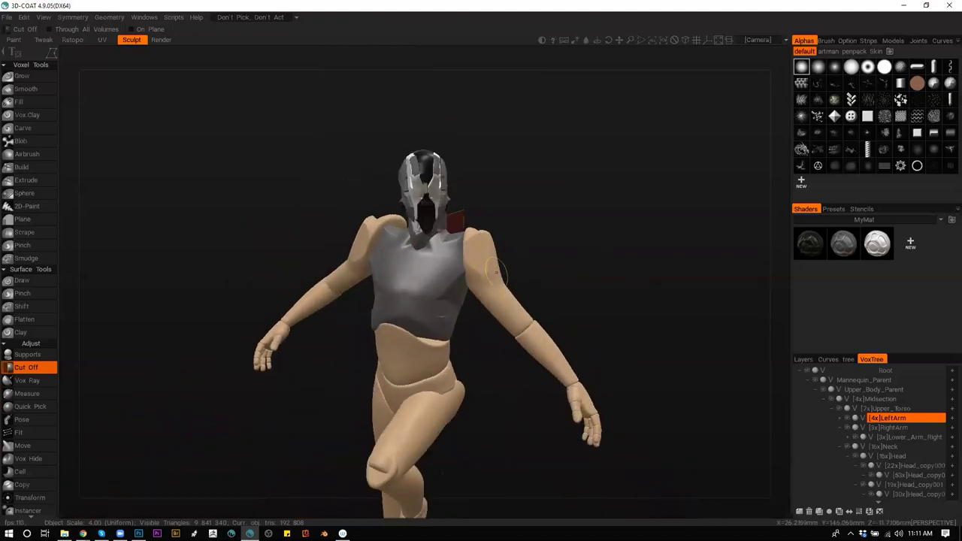
scroll(501, 296, up, 3)
right_drag(501, 296, 496, 260)
Pull the LeftArm shoulder outward into a bulkier shape with the Move tool at a radius of about 12.06
key(m)
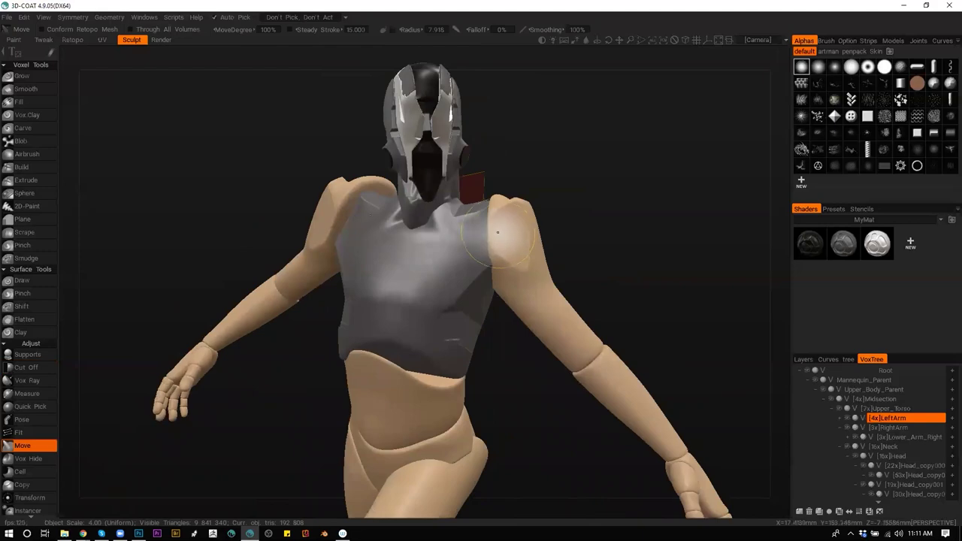
mouse_move(526, 248)
middle_down()
mouse_move(677, 260)
mouse_move(505, 252)
mouse_move(617, 261)
middle_up()
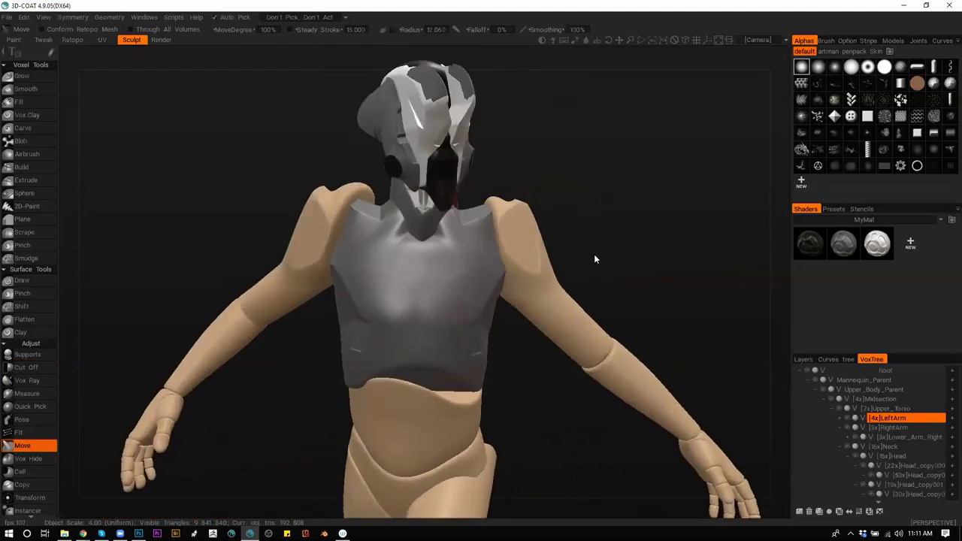
drag(496, 249, 490, 251)
key(h)
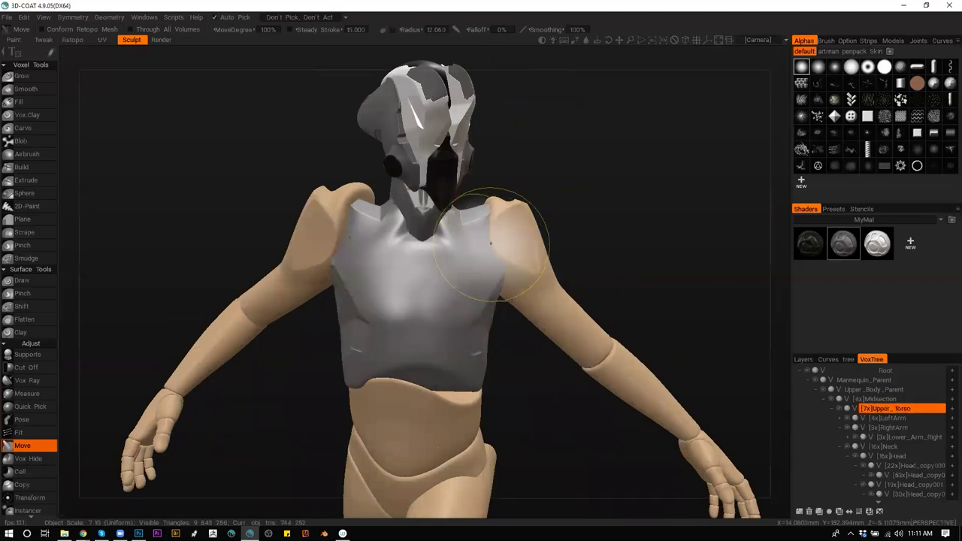
key(h)
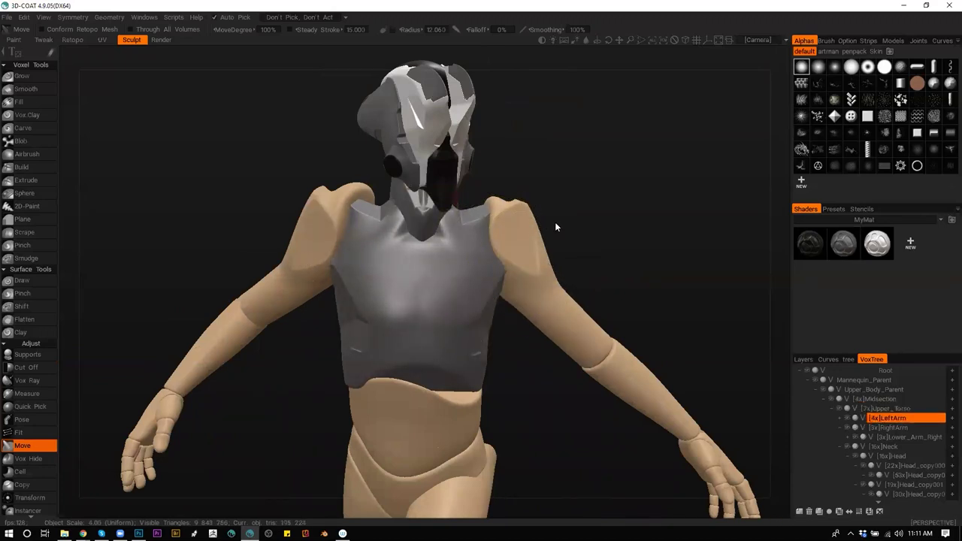
drag(562, 235, 533, 221)
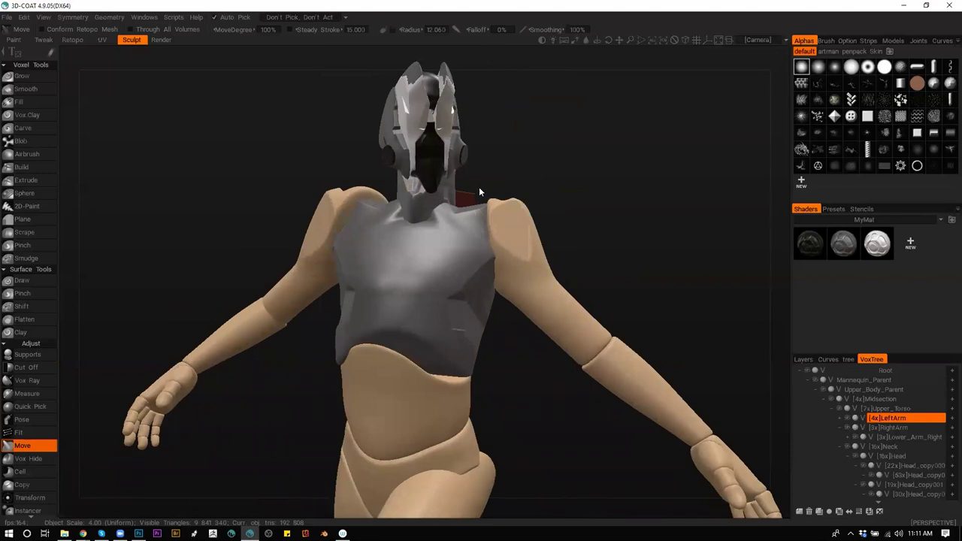
mouse_move(478, 192)
middle_down()
mouse_move(506, 160)
mouse_move(490, 189)
mouse_move(529, 192)
middle_up()
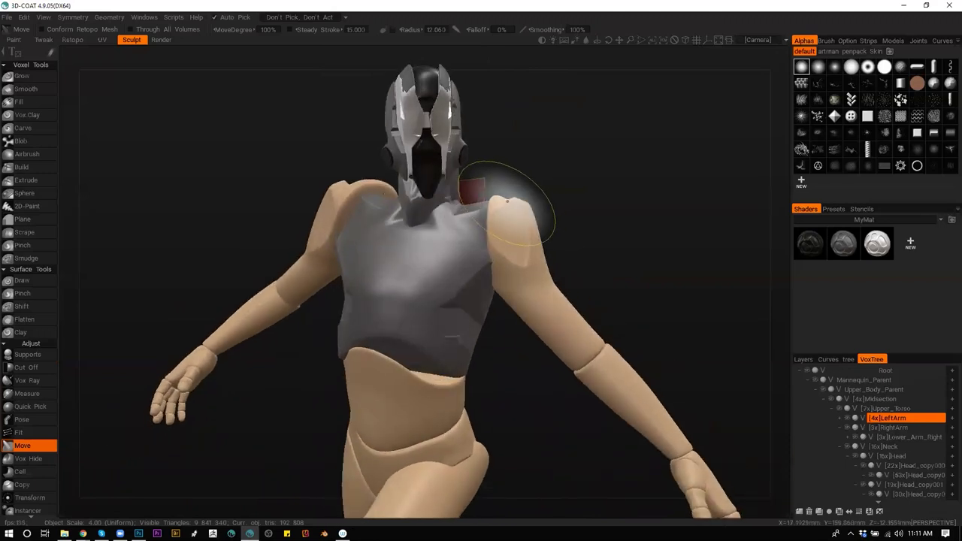
mouse_move(508, 199)
mouse_down()
mouse_move(548, 226)
mouse_move(554, 215)
mouse_move(580, 218)
mouse_up()
mouse_move(575, 225)
middle_down()
mouse_move(494, 258)
mouse_move(463, 253)
mouse_move(602, 257)
mouse_move(602, 225)
middle_up()
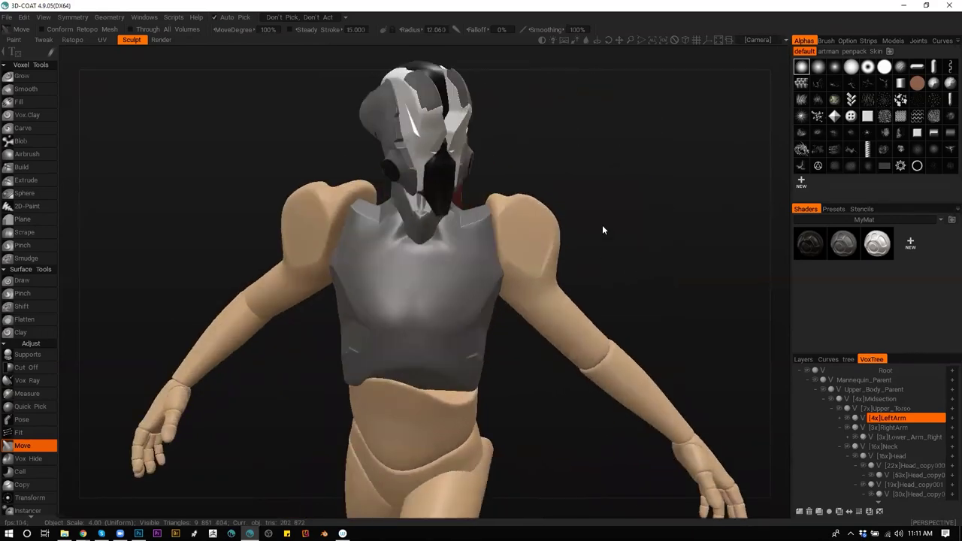
Bevel the upper outer corner of the widened shoulder with a polygonal Cut Off outline
key(c)
drag(525, 166, 517, 195)
click(547, 215)
click(578, 267)
click(602, 203)
click(525, 167)
middle_drag(545, 227, 578, 276)
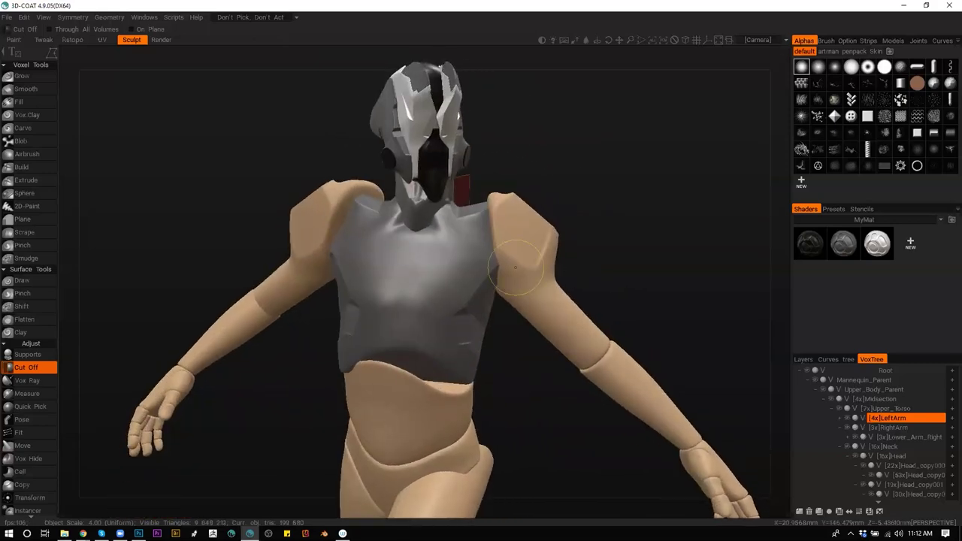
Select the Upper_Torso volume and split off its side chest area with a polygonal Split outline
key(h)
middle_drag(464, 297, 485, 290)
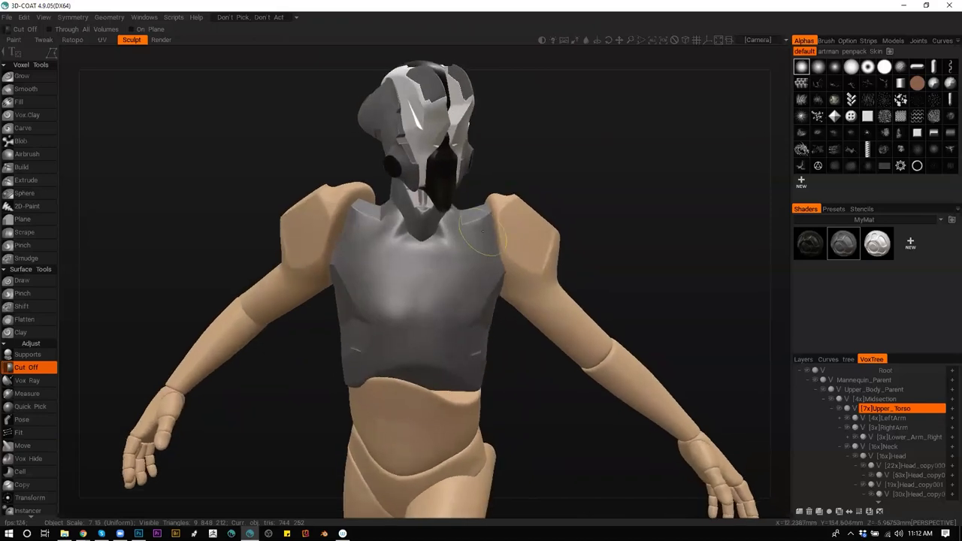
key(s)
click(451, 260)
click(452, 332)
click(506, 363)
click(543, 359)
click(571, 228)
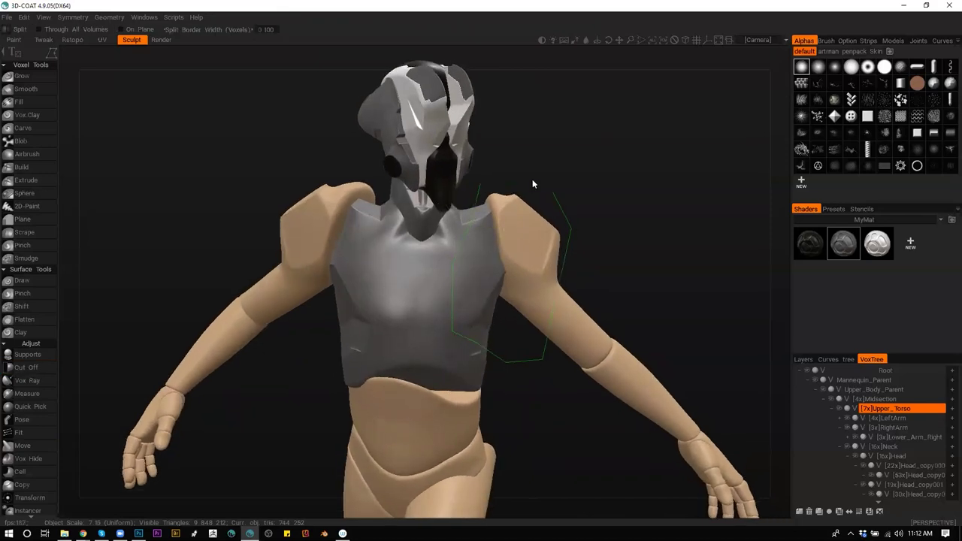
click(479, 185)
Reshape the split-off chest piece around the ribs and shoulder with the Move tool, reducing the brush radius to about 9.08
middle_drag(568, 301, 374, 274)
key(m)
right_drag(474, 265, 488, 267)
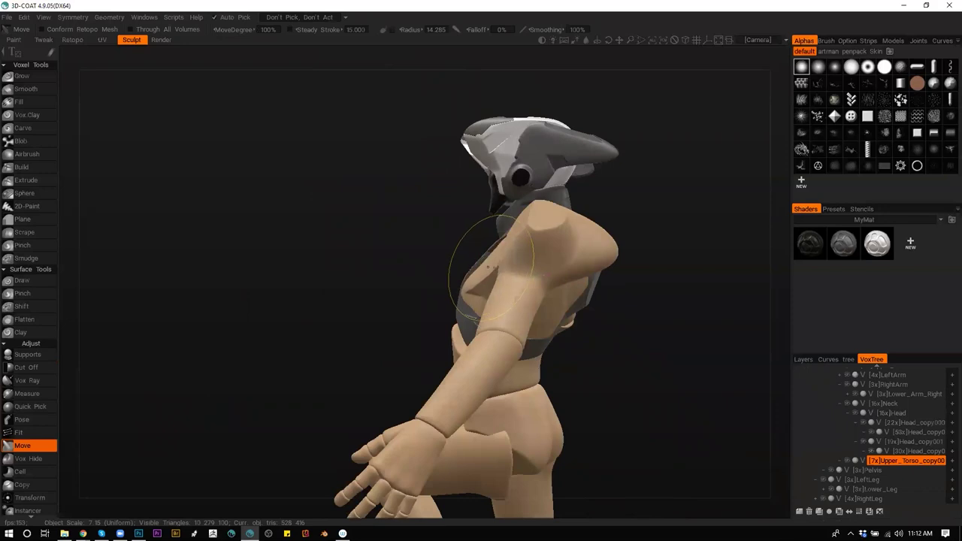
drag(581, 299, 572, 298)
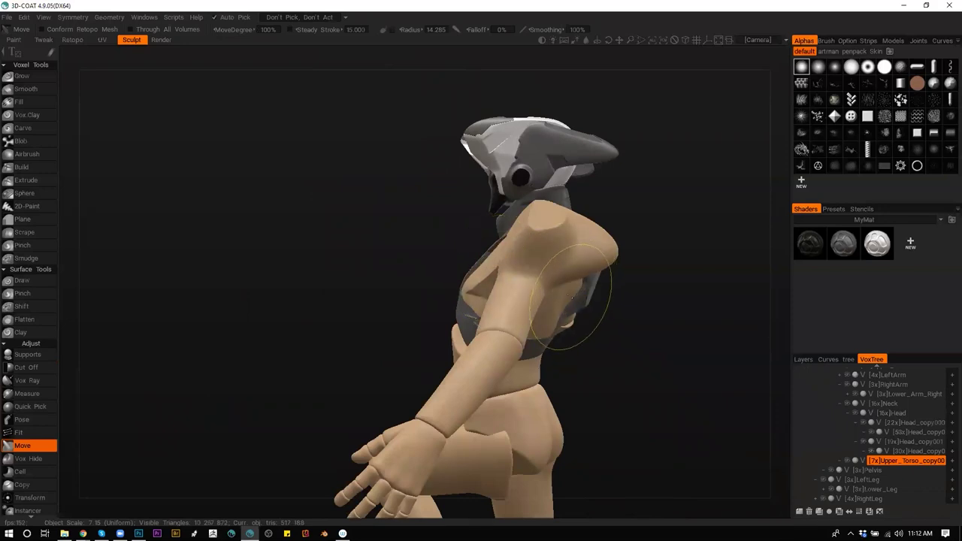
mouse_move(560, 369)
middle_down()
mouse_move(702, 432)
mouse_move(492, 360)
middle_up()
mouse_move(492, 357)
mouse_down()
mouse_move(524, 328)
mouse_move(526, 310)
mouse_move(510, 385)
mouse_move(533, 414)
mouse_move(495, 315)
mouse_up()
mouse_move(496, 280)
mouse_down()
mouse_move(508, 277)
mouse_move(497, 277)
mouse_move(498, 266)
mouse_up()
right_drag(489, 253, 466, 254)
drag(497, 246, 510, 244)
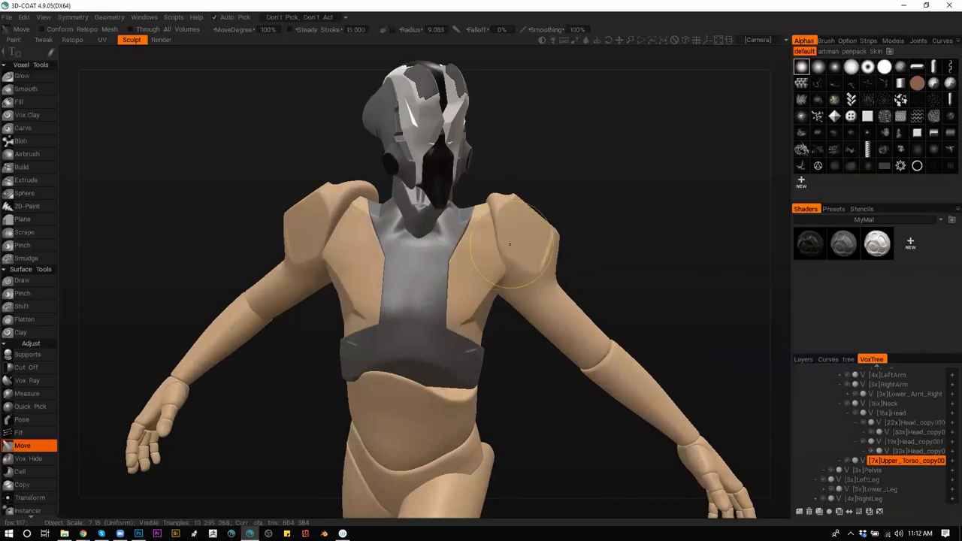
Reselect the split-off chest piece, adjust its surface beside the shoulder with the Move tool and turn off Auto Pick
middle_drag(485, 289, 485, 247)
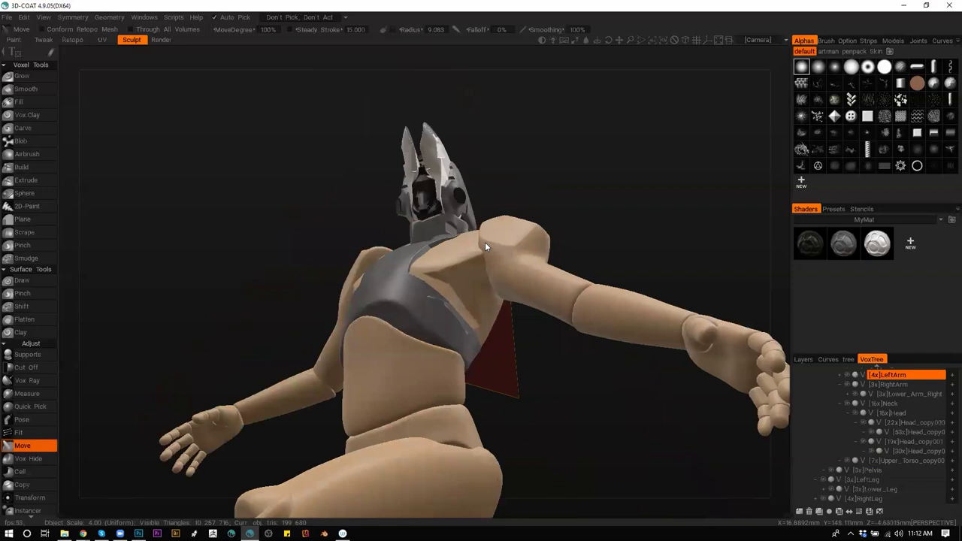
alt+drag(485, 247, 477, 248)
click(475, 248)
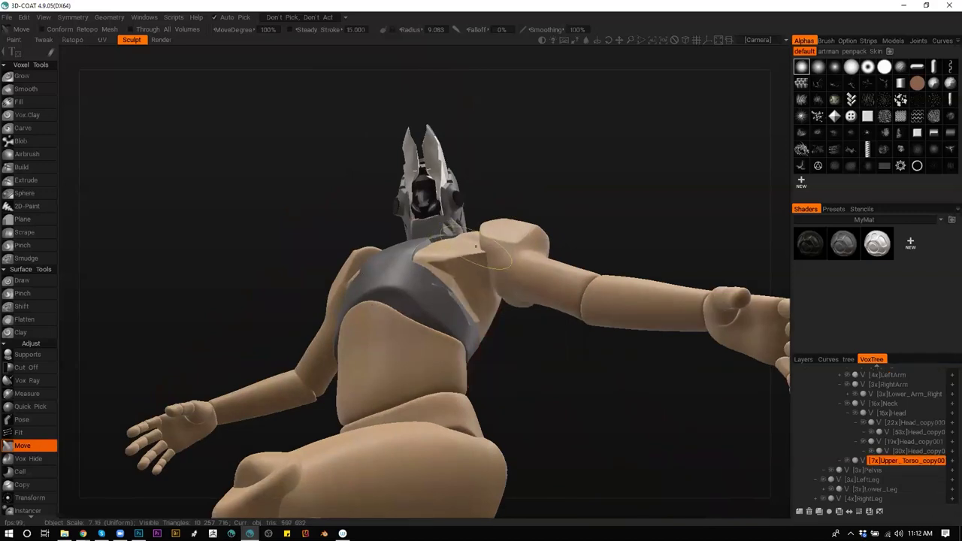
drag(497, 324, 519, 397)
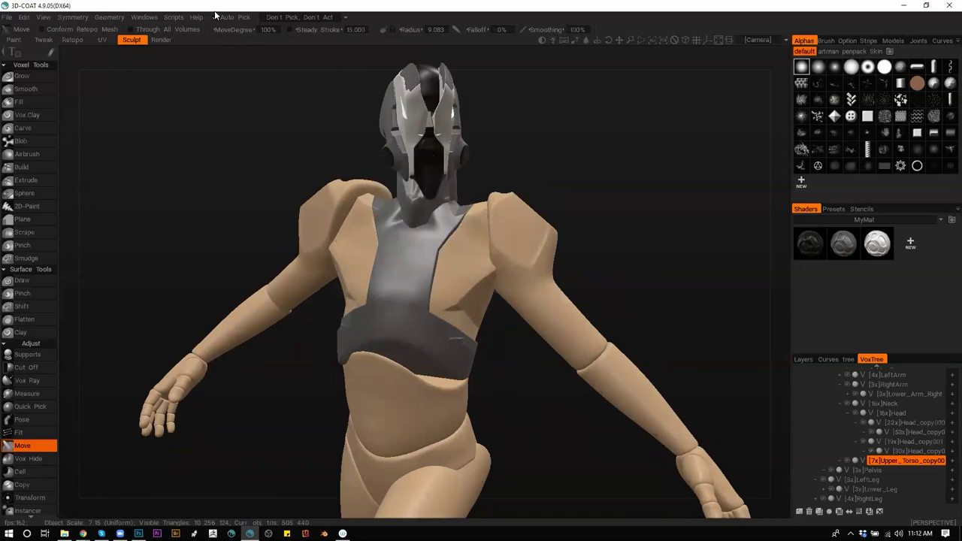
Slice the front of the split-off chest piece into a flat plane with Cut Off from a low view
middle_drag(516, 258, 493, 190)
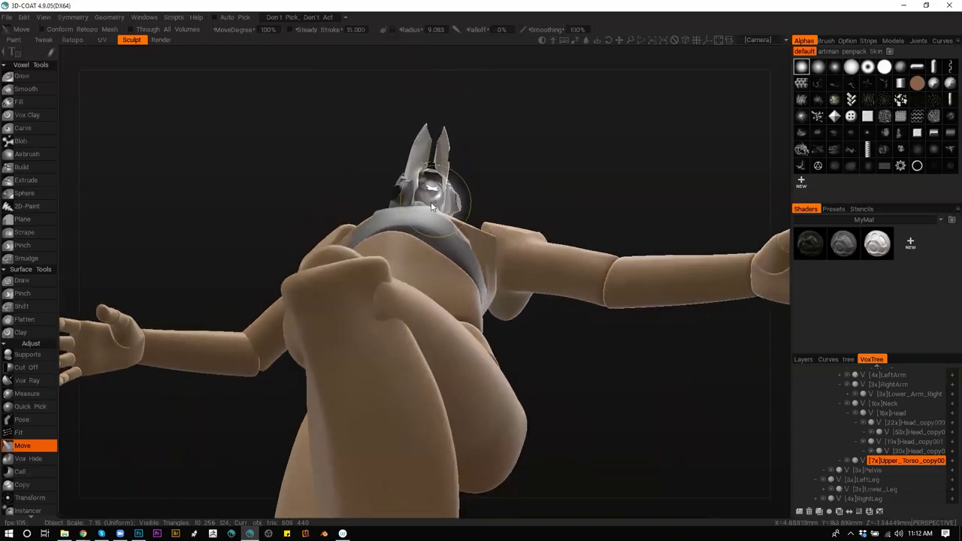
key(c)
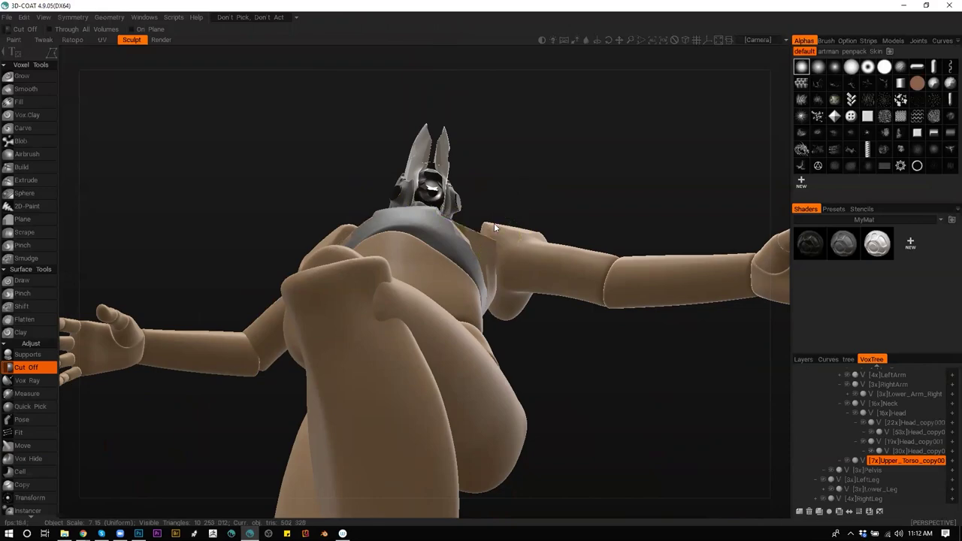
middle_drag(493, 215, 499, 312)
alt+drag(499, 312, 498, 283)
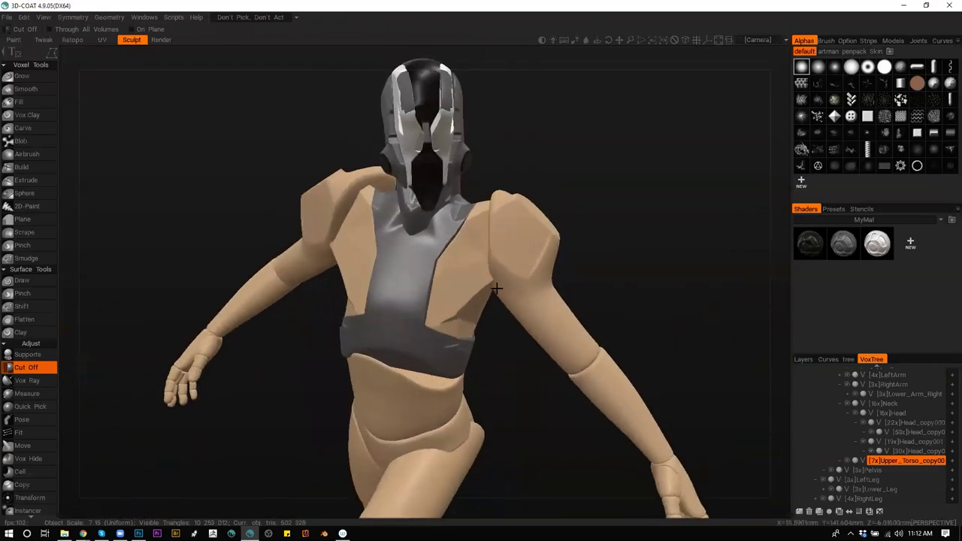
alt+right_drag(498, 283, 447, 319)
middle_drag(447, 319, 519, 338)
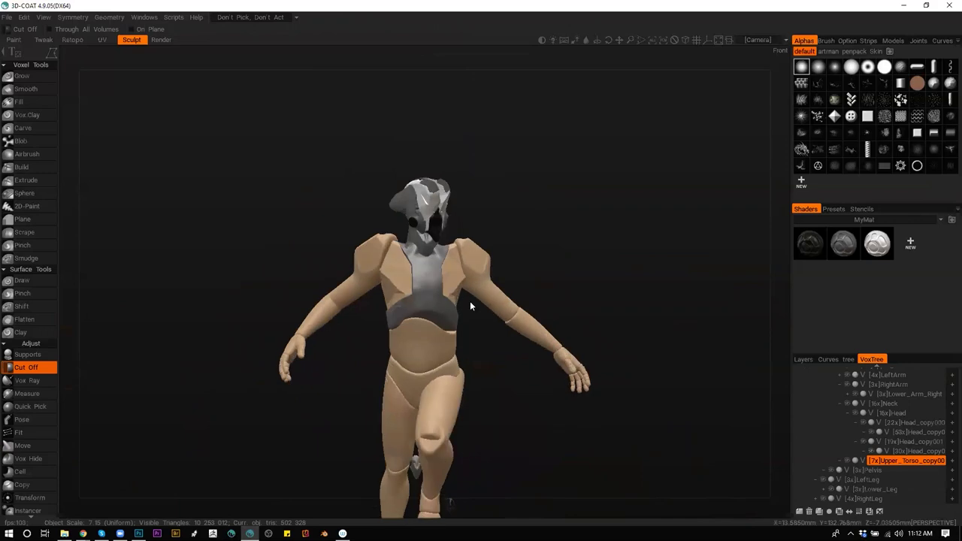
scroll(518, 338, up, 5)
scroll(569, 301, down, 5)
Resample the Upper_Torso volume with a density modulation factor of 1.187, and reselect the split-off chest piece
key(h)
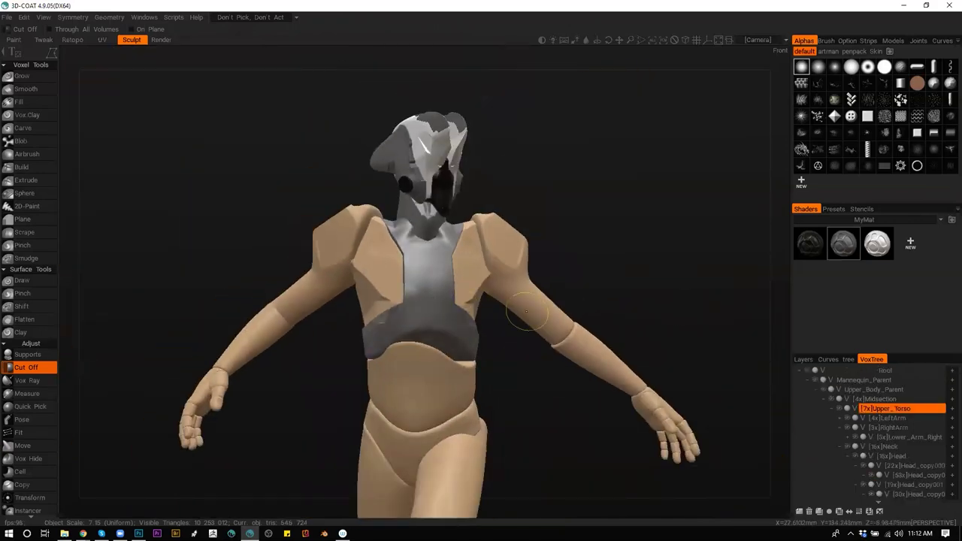
key(ctrl+r)
mouse_move(484, 292)
mouse_down()
mouse_move(492, 292)
mouse_move(481, 293)
mouse_up()
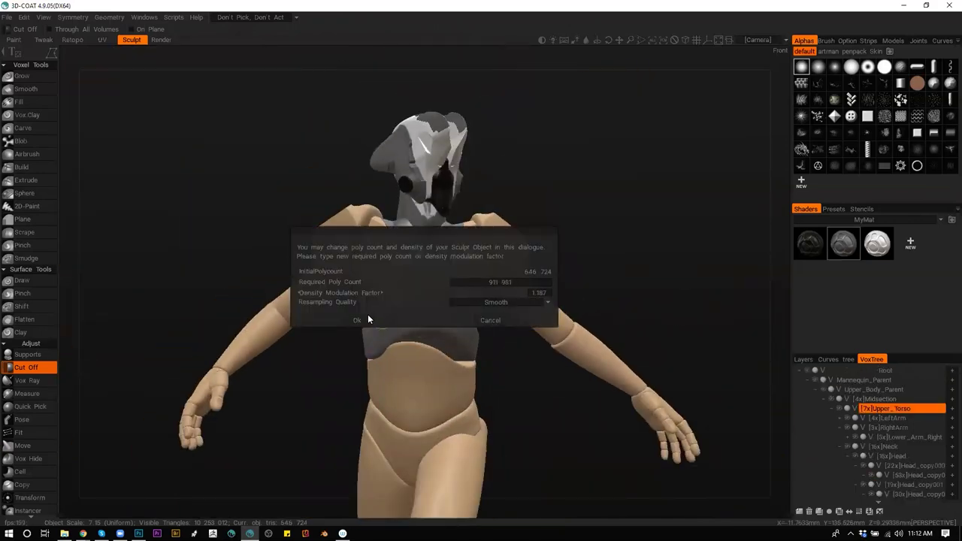
click(365, 321)
key(h)
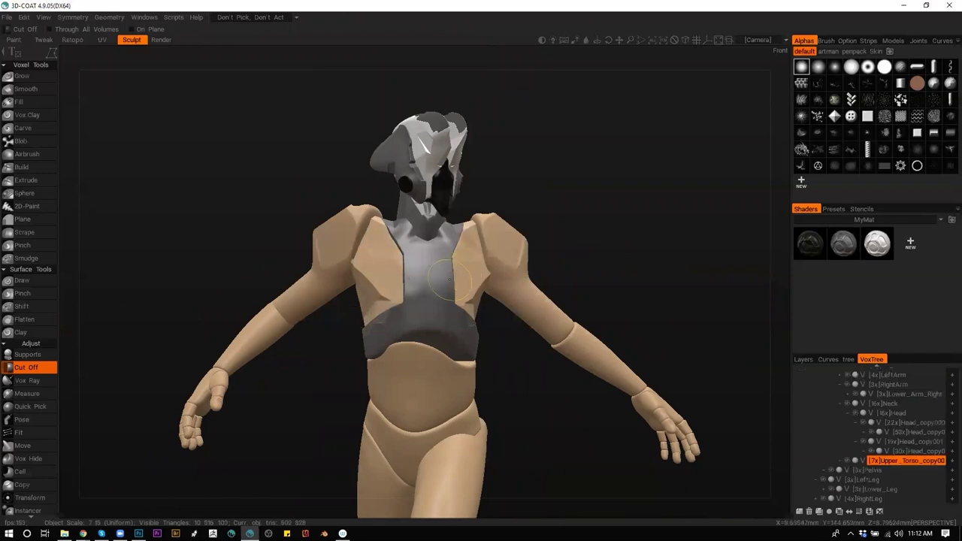
Resample the split-off Upper_Torso copy with a density modulation factor of about 1.3 and Smooth resampling quality
key(ctrl+r)
drag(456, 290, 468, 293)
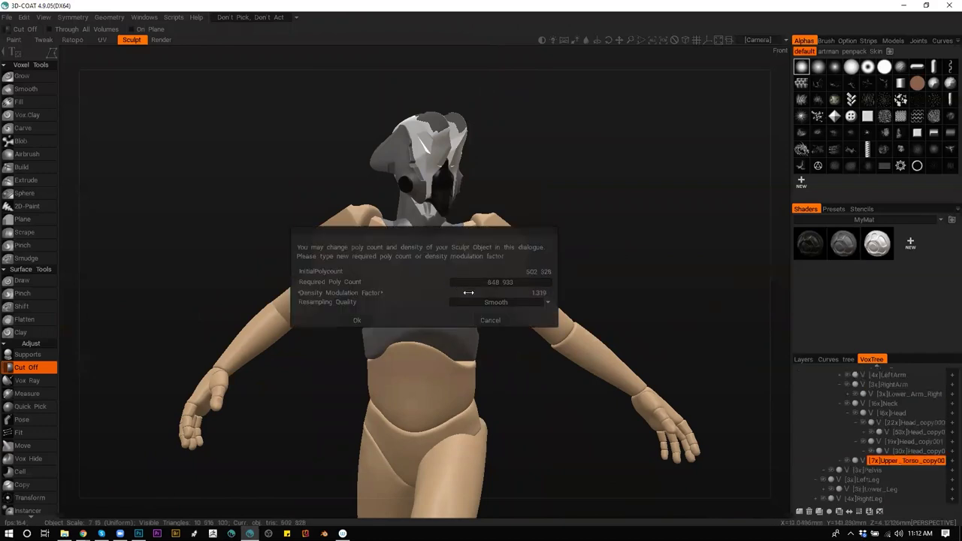
click(357, 320)
Select the dark Upper_Torso volume and reshape its chest surface with the Move tool
mouse_move(499, 344)
mouse_down()
mouse_move(386, 326)
mouse_move(467, 353)
mouse_move(491, 317)
mouse_move(467, 337)
mouse_move(531, 354)
mouse_move(533, 334)
mouse_up()
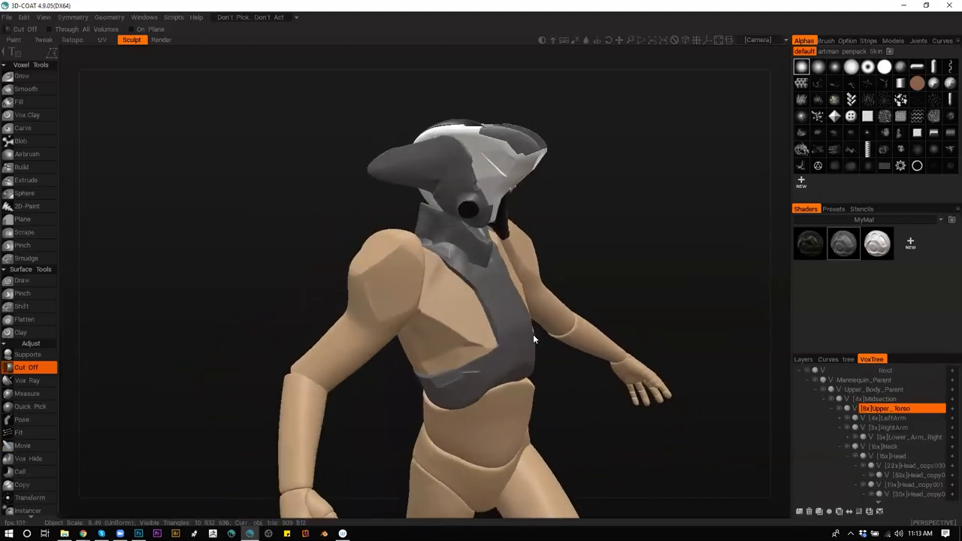
key(m)
right_drag(522, 313, 553, 314)
mouse_move(524, 318)
alt+mouse_down()
mouse_move(553, 332)
mouse_move(567, 322)
alt+mouse_up()
drag(557, 272, 563, 275)
drag(611, 249, 443, 259)
middle_drag(446, 279, 411, 268)
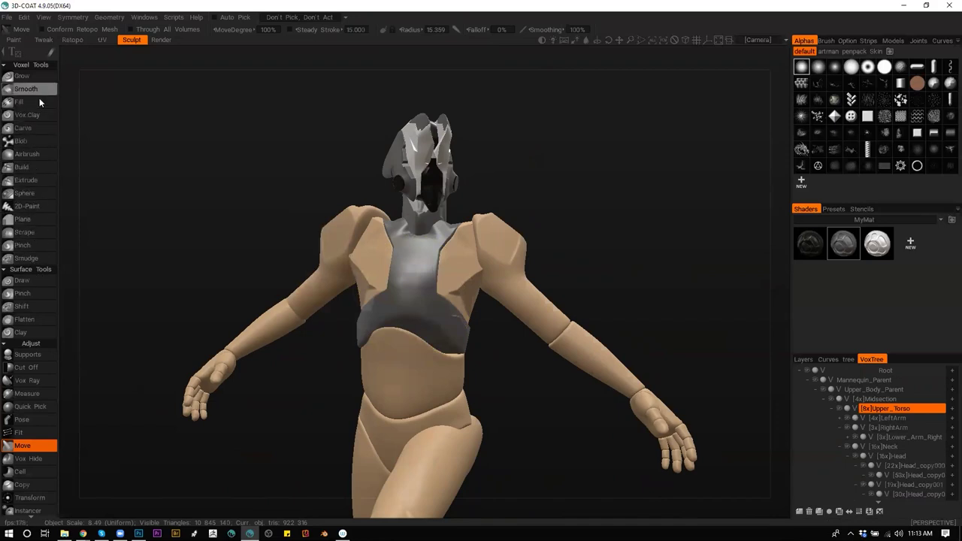
Flatten the front center of the Upper_Torso chest with the Plane tool at a brush radius of about 3.77
click(36, 222)
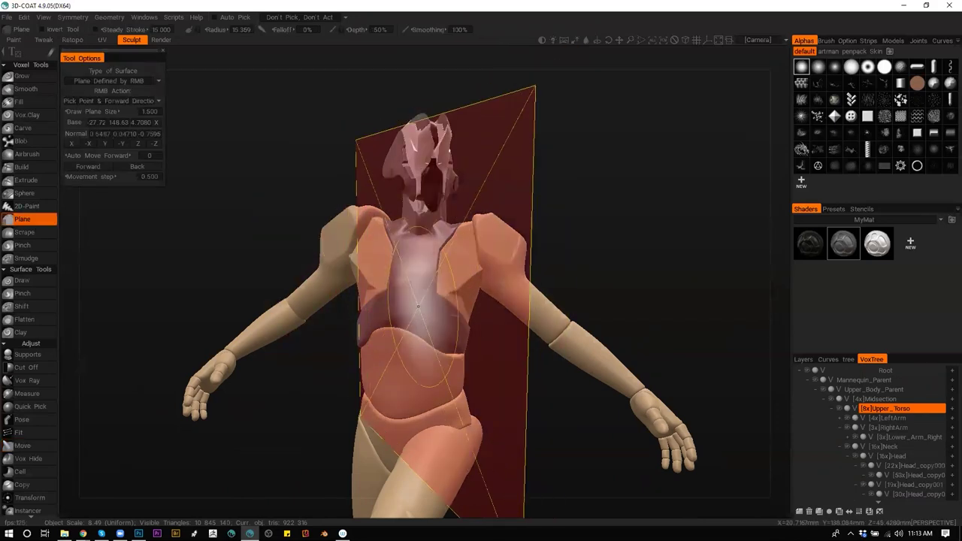
right_click(404, 297)
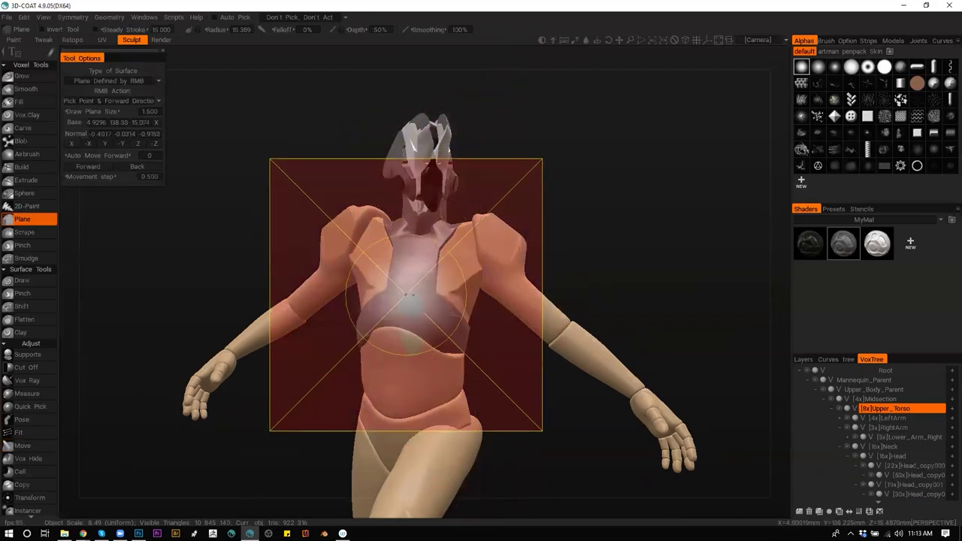
scroll(411, 295, down, 6)
drag(411, 299, 402, 298)
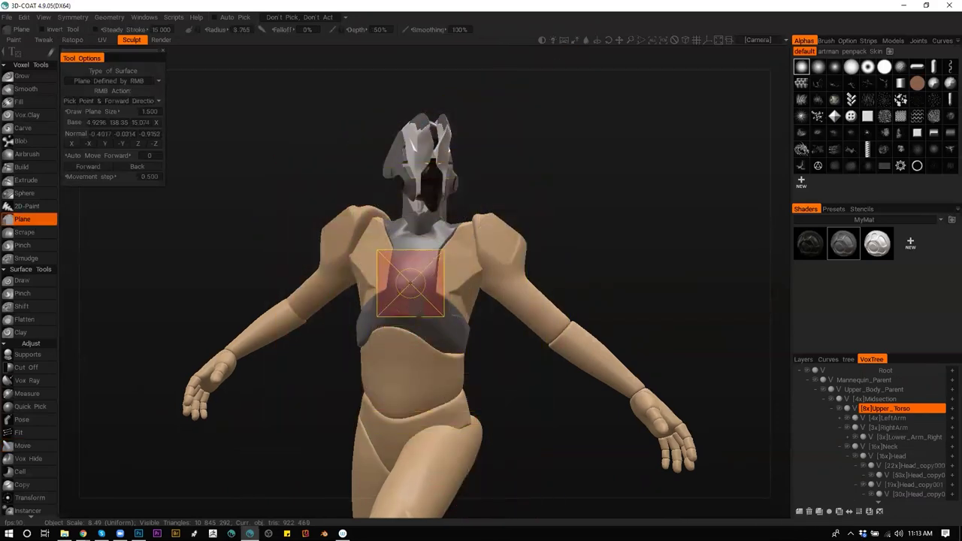
drag(542, 258, 540, 313)
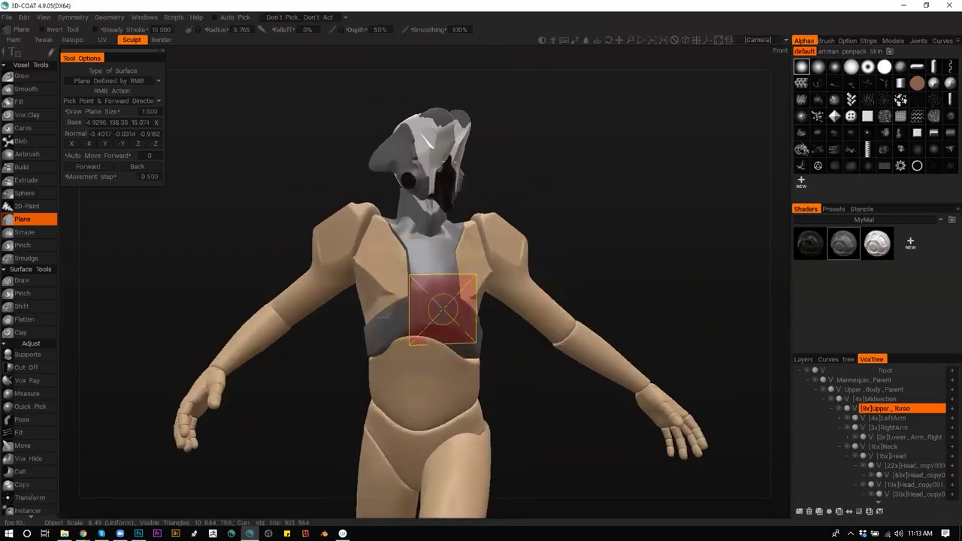
drag(541, 408, 530, 382)
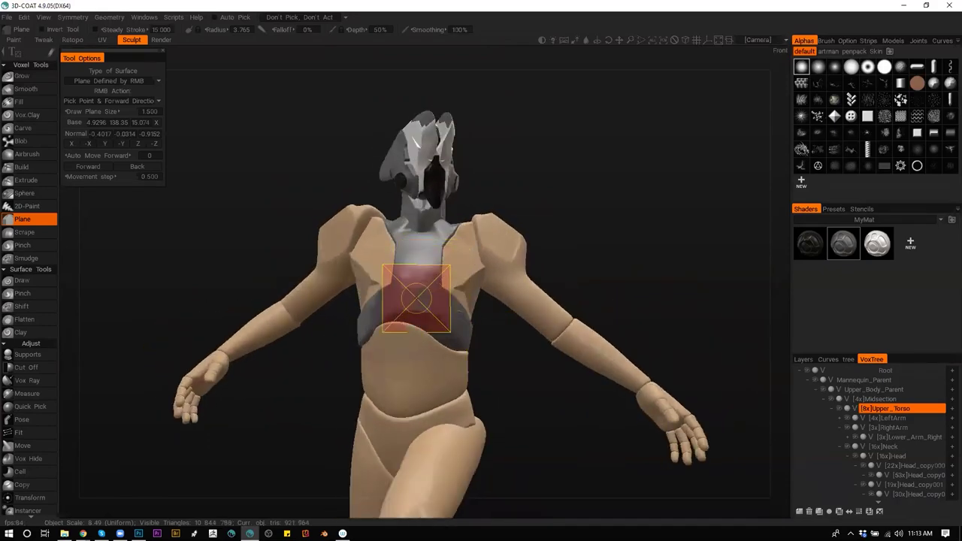
drag(442, 275, 429, 287)
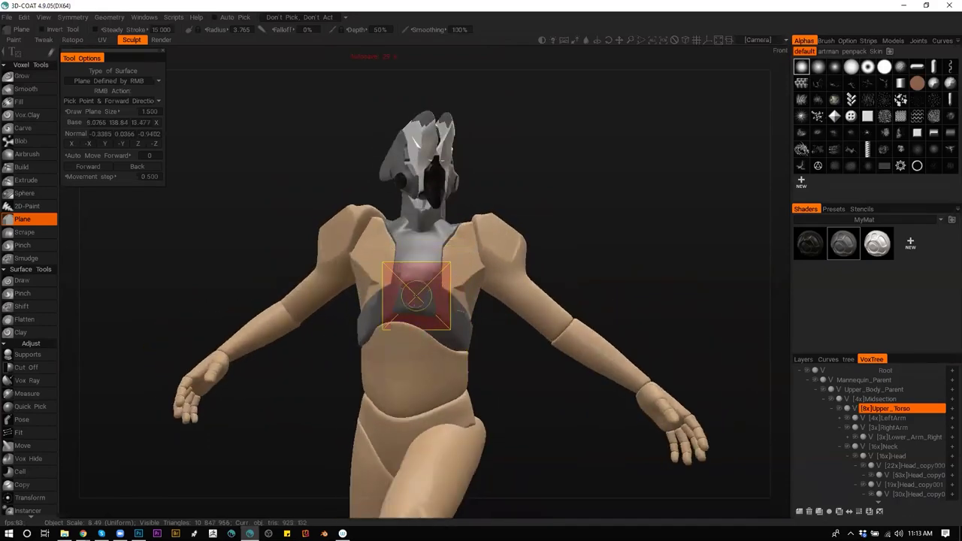
Plane angular facets into the Upper_Torso's middle chest and collar area, sampling new surface directions from above and from the side
drag(585, 343, 413, 321)
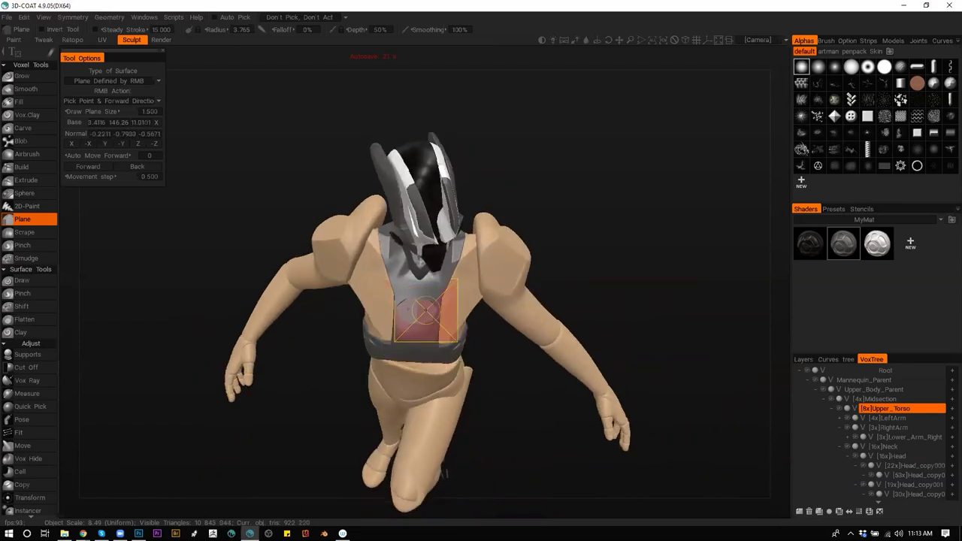
drag(449, 355, 405, 328)
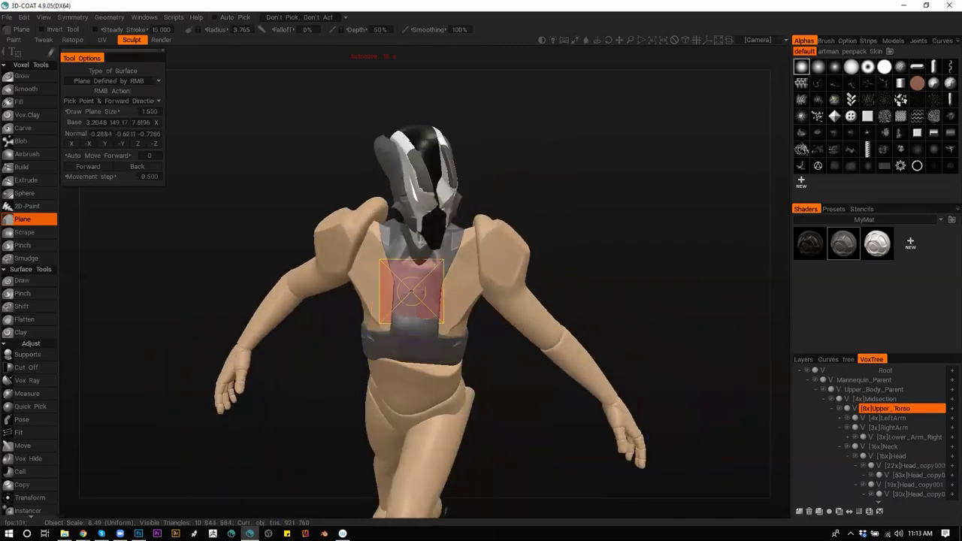
mouse_move(441, 338)
mouse_down()
mouse_move(536, 312)
mouse_move(492, 321)
mouse_move(564, 325)
mouse_move(576, 337)
mouse_move(528, 358)
mouse_move(511, 395)
mouse_move(463, 232)
mouse_move(438, 278)
mouse_move(448, 218)
mouse_move(450, 248)
mouse_move(441, 218)
mouse_up()
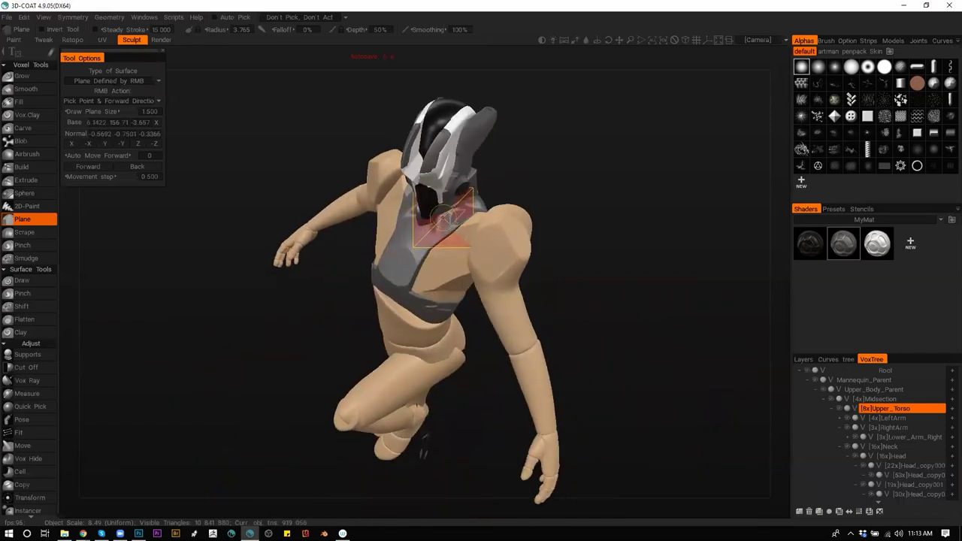
mouse_move(450, 310)
mouse_down()
mouse_move(452, 269)
mouse_move(458, 284)
mouse_move(542, 297)
mouse_move(546, 283)
mouse_up()
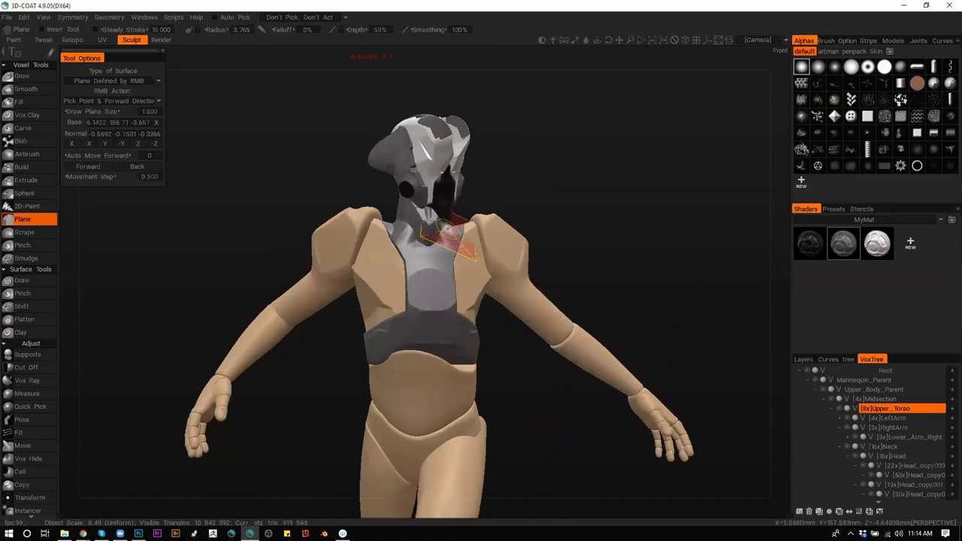
drag(487, 260, 445, 257)
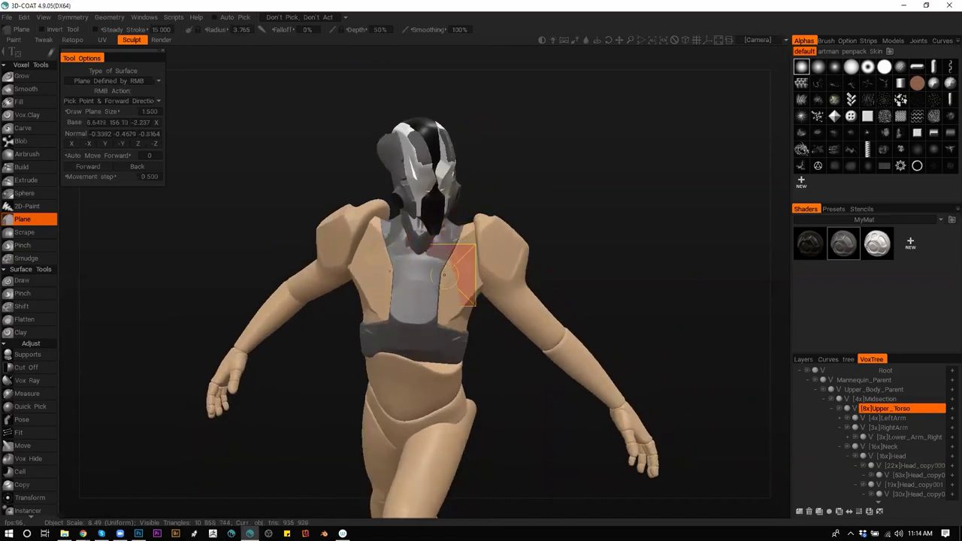
drag(442, 282, 532, 253)
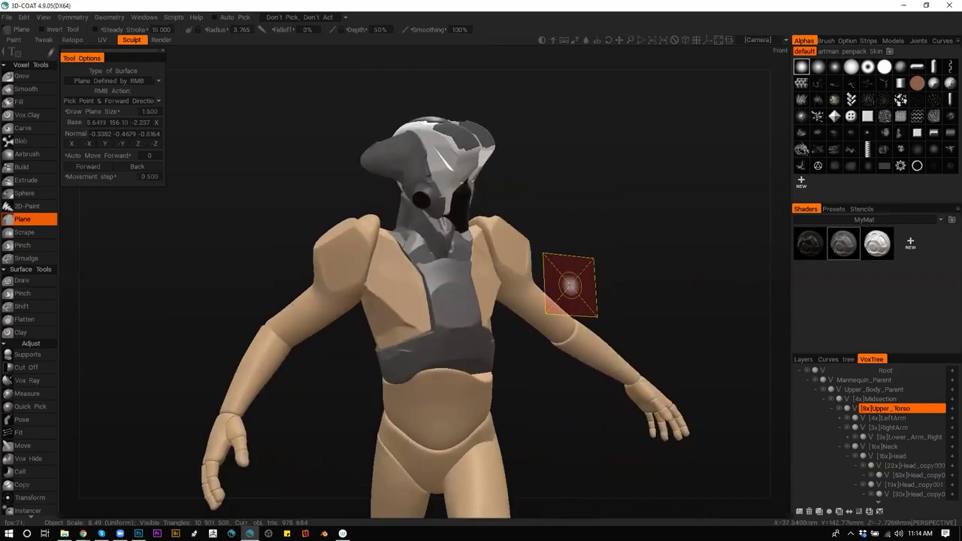
Refine the planar facets on the Upper_Torso directly below the neck with the Plane tool in a close view
scroll(562, 225, up, 2)
scroll(559, 252, down, 3)
drag(542, 291, 548, 346)
scroll(473, 303, up, 5)
scroll(472, 303, down, 3)
alt+drag(444, 316, 550, 321)
scroll(535, 335, down, 3)
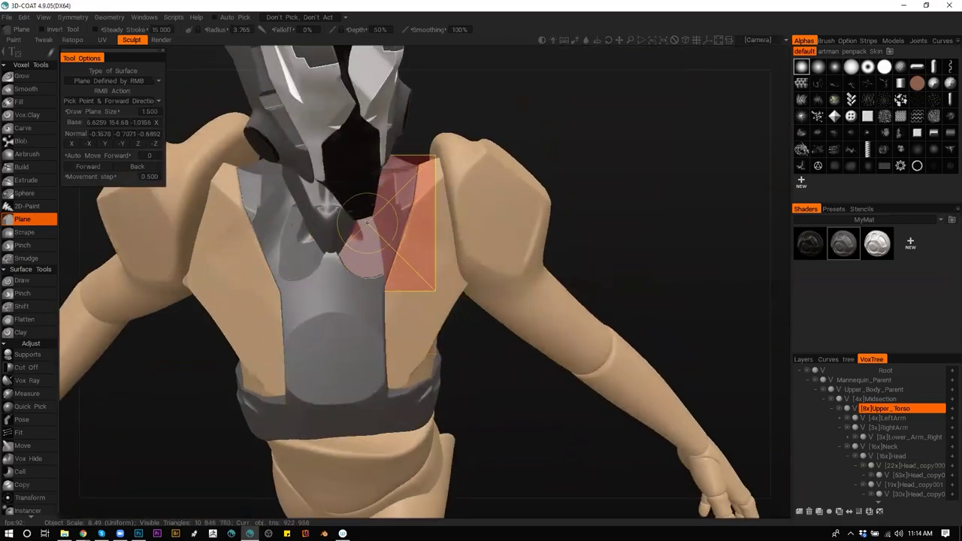
drag(403, 275, 506, 322)
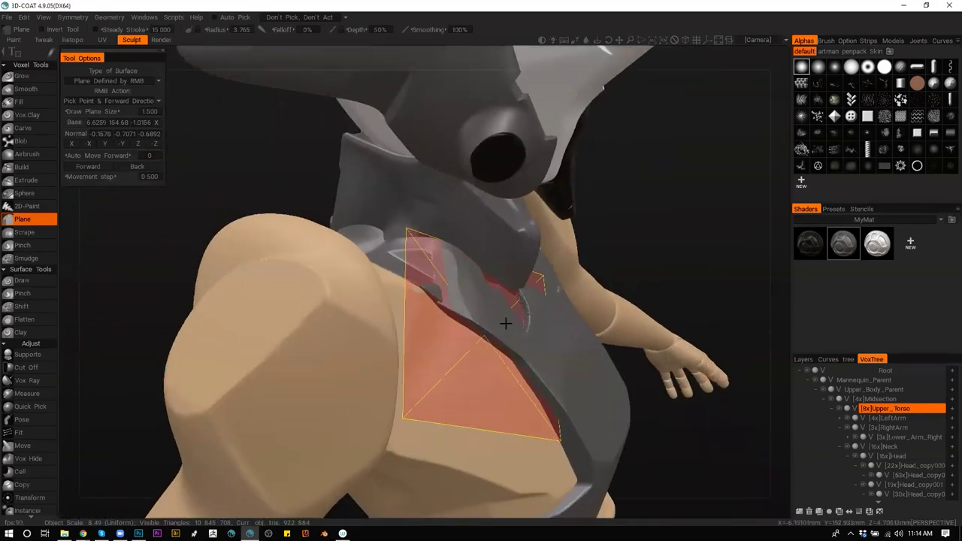
mouse_move(544, 293)
alt+mouse_down()
mouse_move(561, 290)
mouse_move(502, 292)
alt+mouse_up()
Try to resample the Upper_Torso volume at a lower density, and undo the resampling
key(ctrl+r)
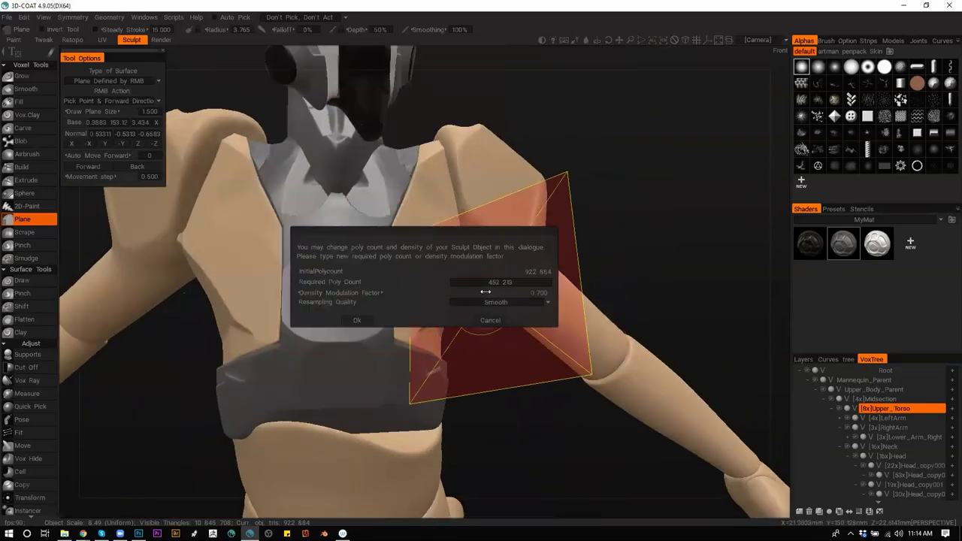
click(357, 320)
key(ctrl+r)
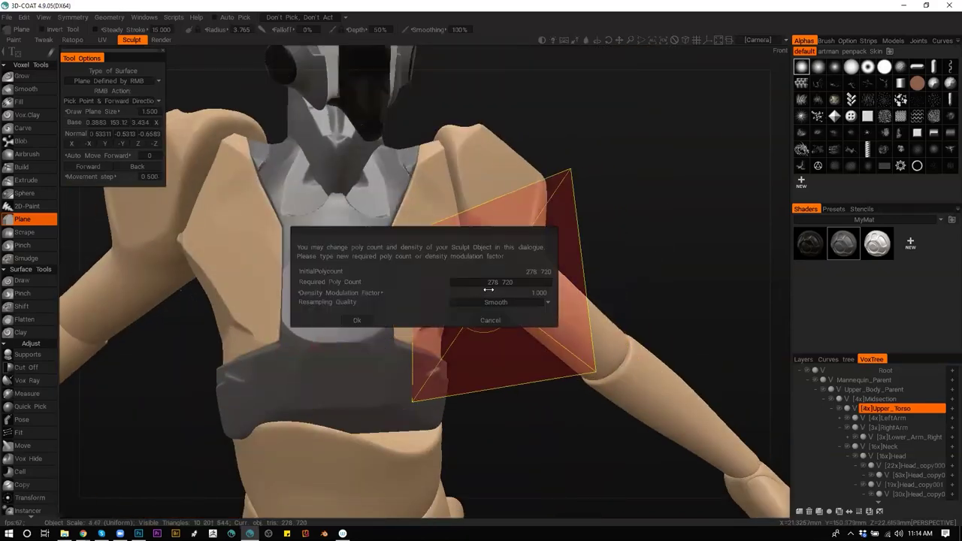
click(375, 320)
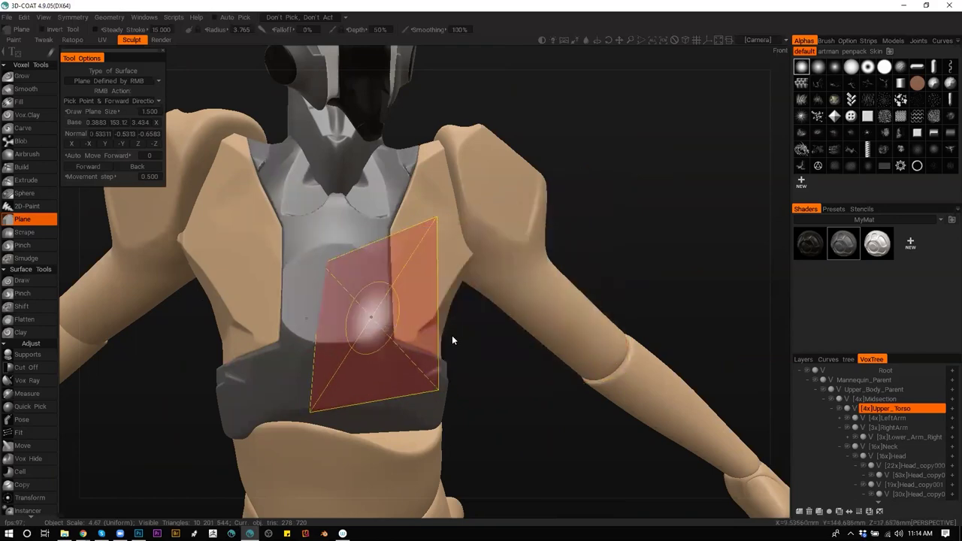
key(ctrl+z)
Select the split-off Upper_Torso copy and flatten its surface beside the shoulder with the Plane tool
alt+drag(494, 254, 421, 245)
alt+right_drag(421, 244, 450, 306)
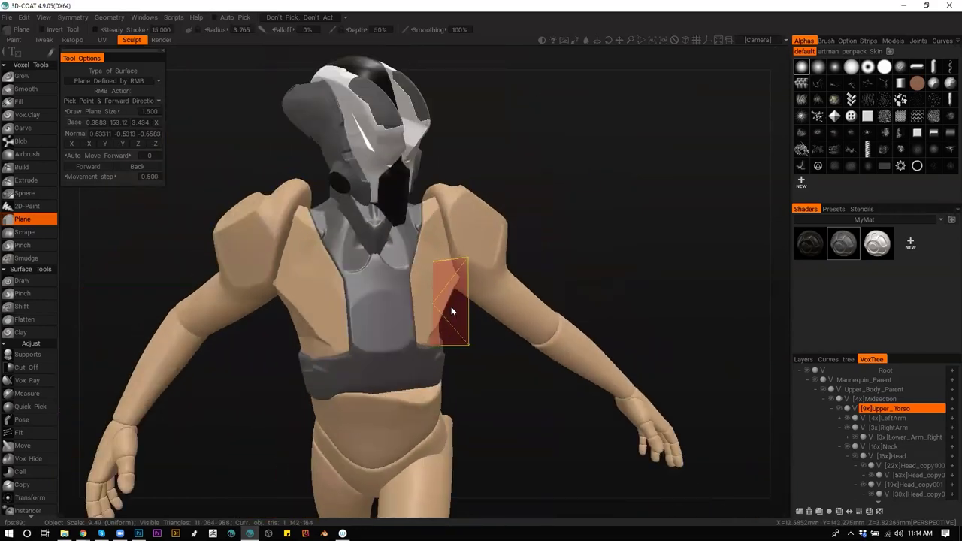
alt+drag(451, 310, 470, 281)
alt+right_drag(470, 281, 446, 301)
alt+drag(446, 300, 414, 276)
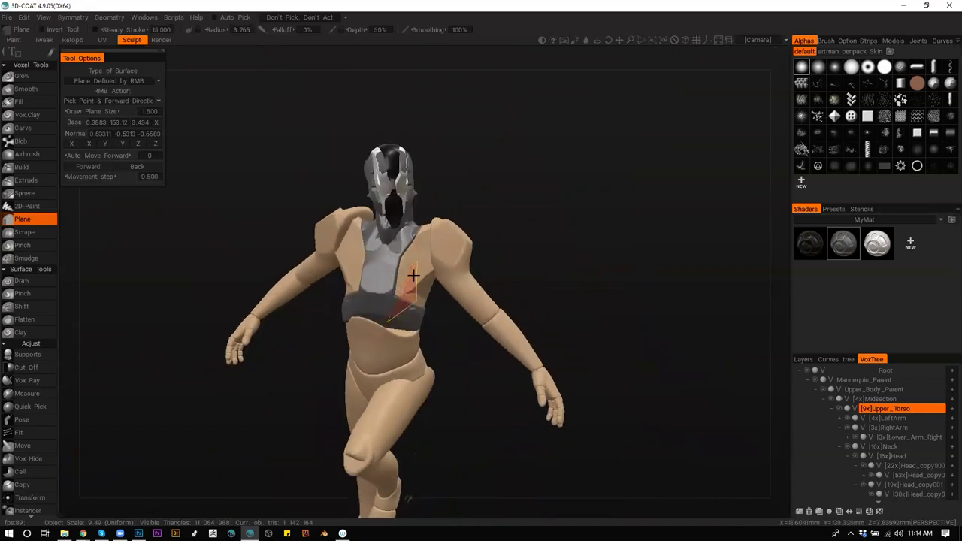
key(h)
alt+right_drag(450, 325, 436, 302)
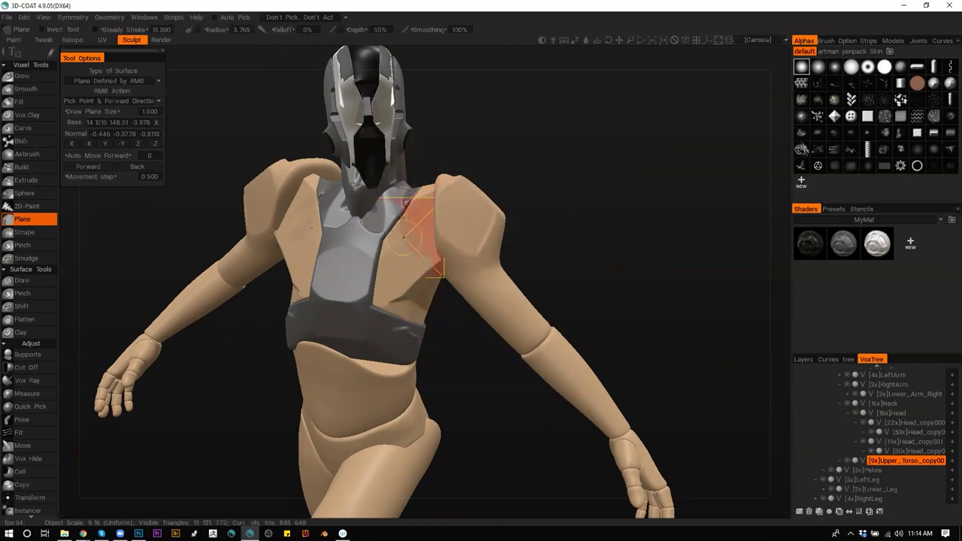
mouse_move(443, 284)
alt+mouse_down()
mouse_move(345, 224)
mouse_move(454, 234)
mouse_move(461, 290)
alt+mouse_up()
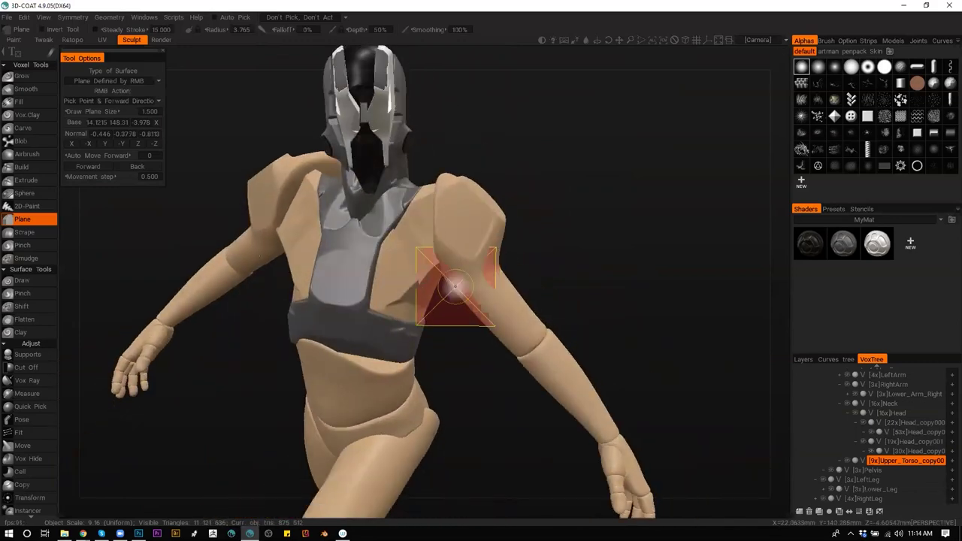
Plane the upper part of the split-off chest piece into sharper facets from a high side view
right_drag(448, 308, 400, 231)
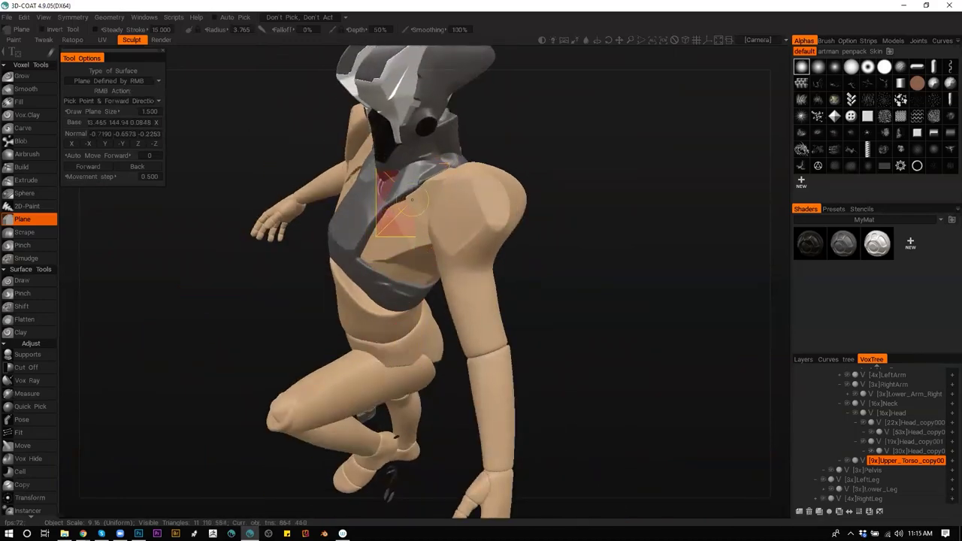
right_drag(419, 250, 451, 251)
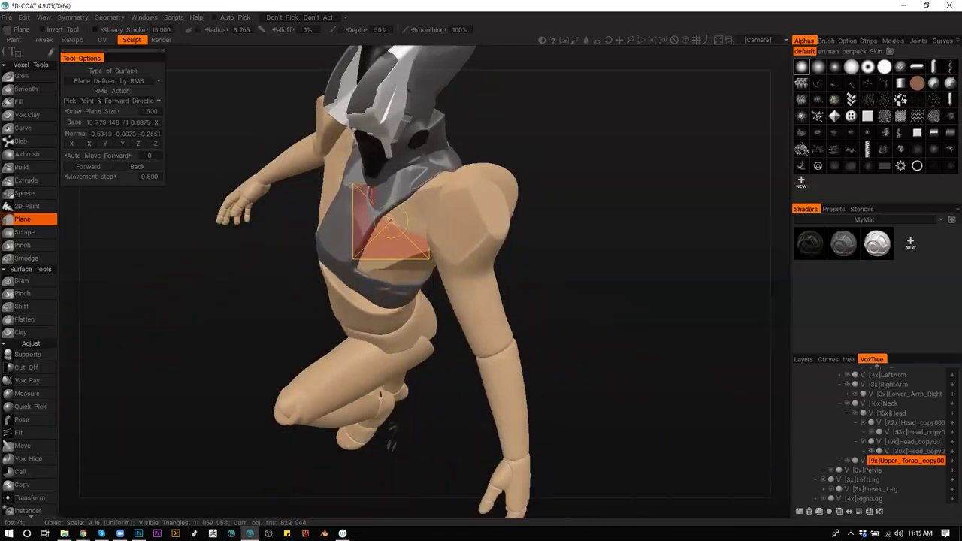
right_drag(406, 244, 440, 290)
alt+drag(440, 290, 433, 301)
Resample the split-off Upper_Torso copy to a higher density
key(Return)
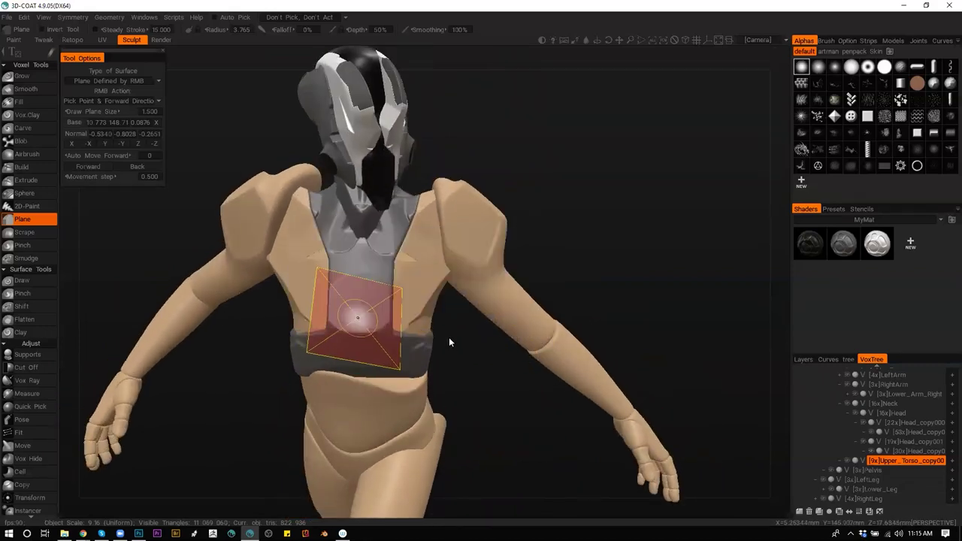
alt+drag(468, 338, 452, 315)
alt+right_drag(451, 315, 409, 346)
mouse_move(410, 351)
alt+mouse_down()
mouse_move(440, 416)
mouse_move(455, 287)
alt+mouse_up()
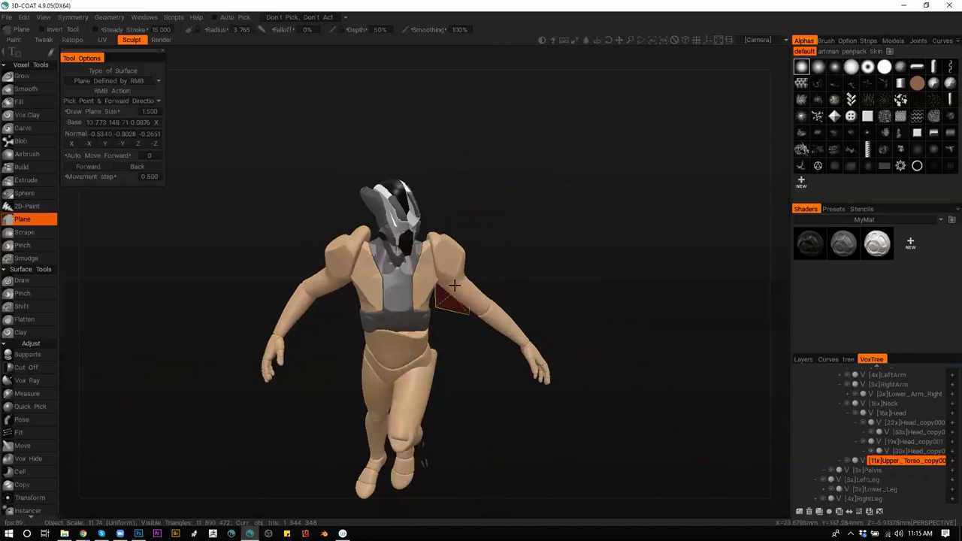
Assign the white shader to the split-off chest plates
alt+right_drag(456, 289, 461, 321)
mouse_move(461, 321)
alt+mouse_down()
mouse_move(455, 335)
mouse_move(548, 340)
mouse_move(478, 327)
mouse_move(485, 316)
alt+mouse_up()
click(849, 249)
click(884, 248)
mouse_move(526, 342)
right_down()
mouse_move(509, 323)
mouse_move(413, 327)
mouse_move(385, 269)
mouse_move(400, 321)
mouse_move(472, 327)
mouse_move(441, 357)
mouse_move(449, 321)
mouse_move(471, 343)
right_up()
alt+drag(435, 304, 423, 214)
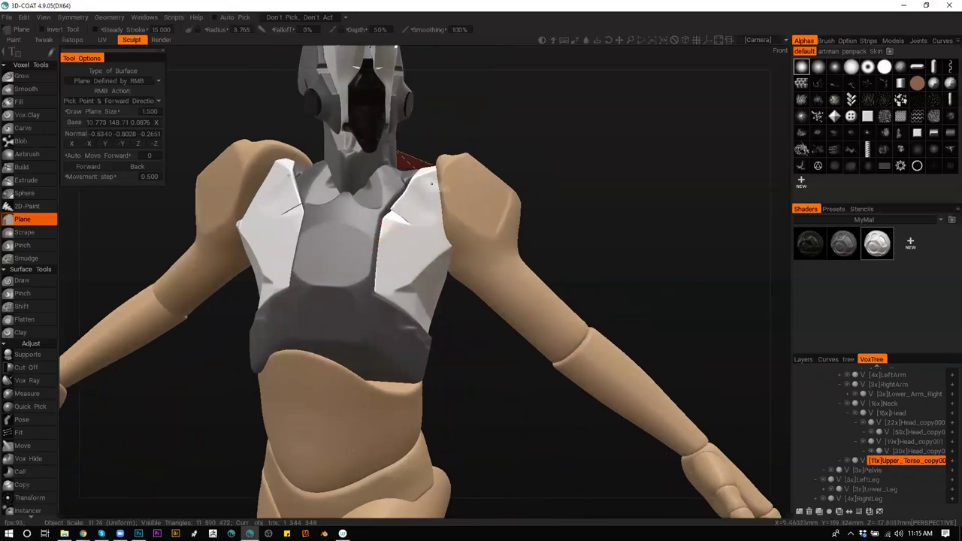
Set the Move brush radius to about 12.42, select the LeftArm volume and give it the medium grey shader
key(m)
mouse_move(423, 181)
right_down()
mouse_move(432, 180)
mouse_move(396, 177)
right_up()
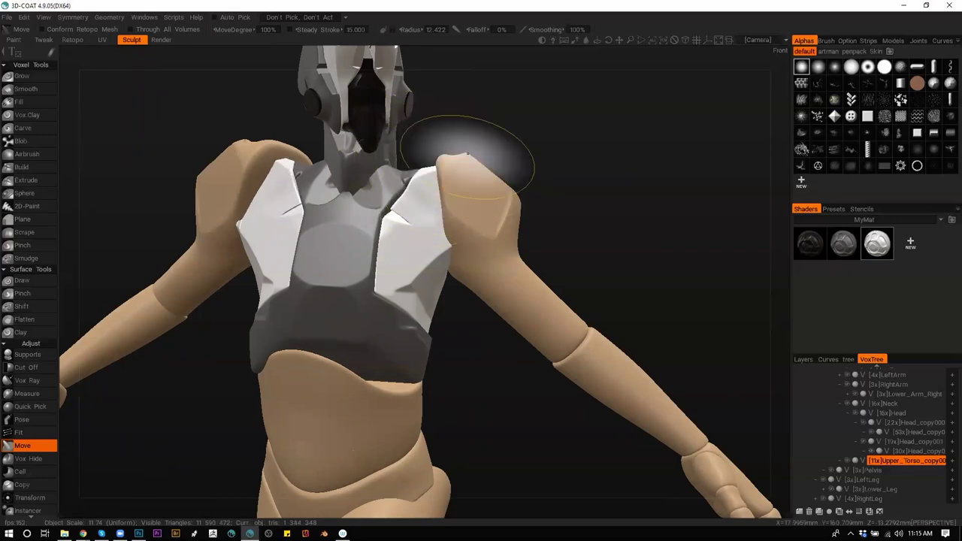
mouse_move(515, 225)
middle_down()
mouse_move(444, 408)
mouse_move(466, 408)
mouse_move(440, 342)
mouse_move(353, 323)
mouse_move(494, 330)
mouse_move(481, 311)
mouse_move(391, 280)
mouse_move(483, 191)
middle_up()
click(877, 253)
alt+right_drag(507, 252, 484, 254)
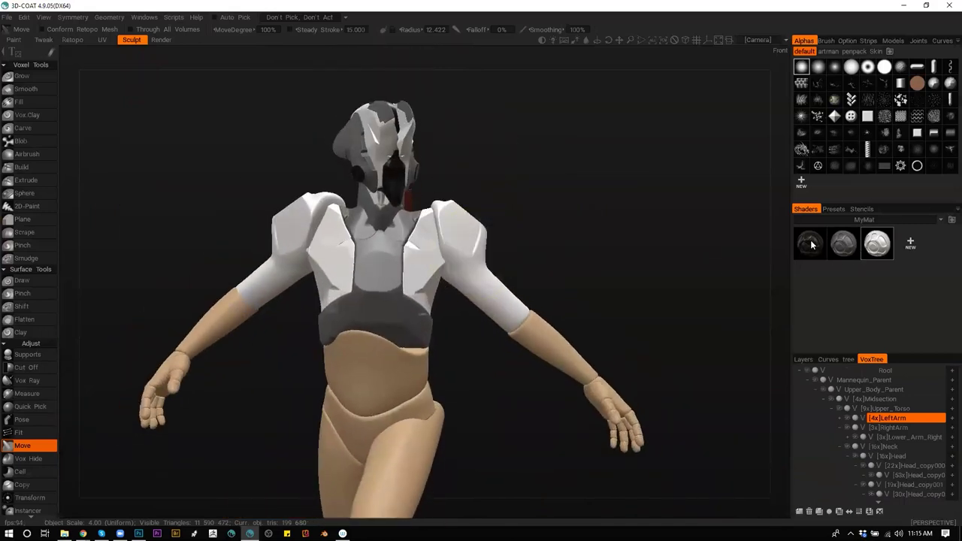
click(844, 243)
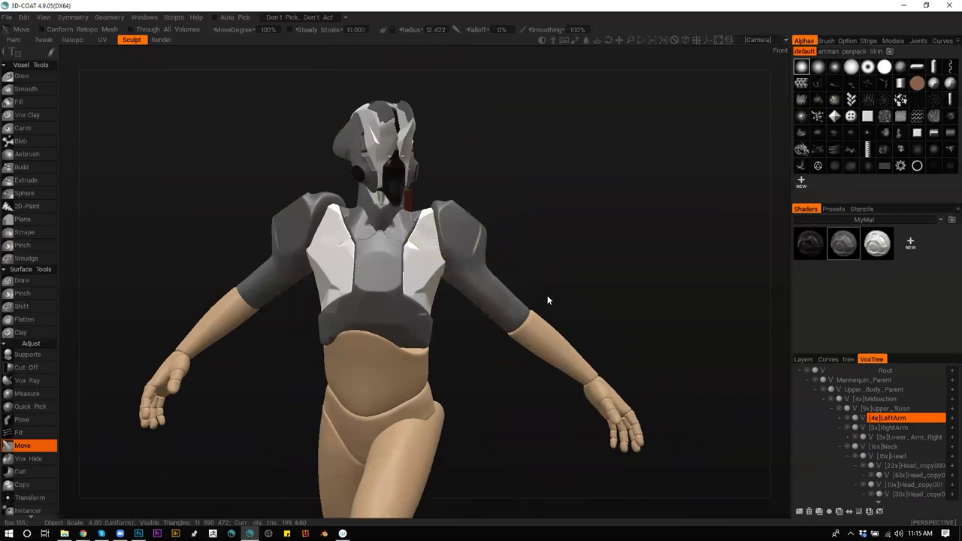
Resample the LeftArm volume to a higher density with Smooth resampling quality
drag(547, 295, 543, 280)
key(Return)
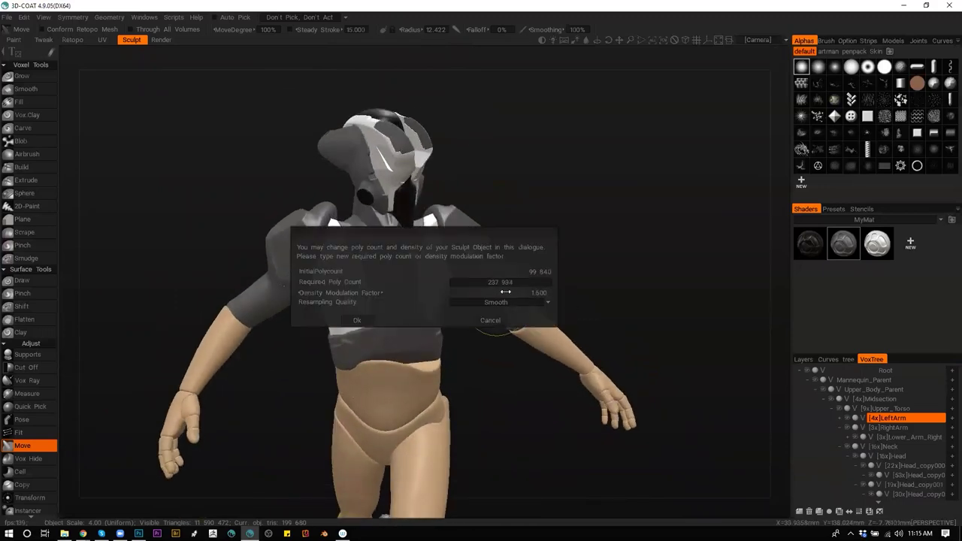
click(356, 319)
Trim the protruding back of the left shoulder with the Cut Off tool
drag(533, 257, 357, 287)
key(k)
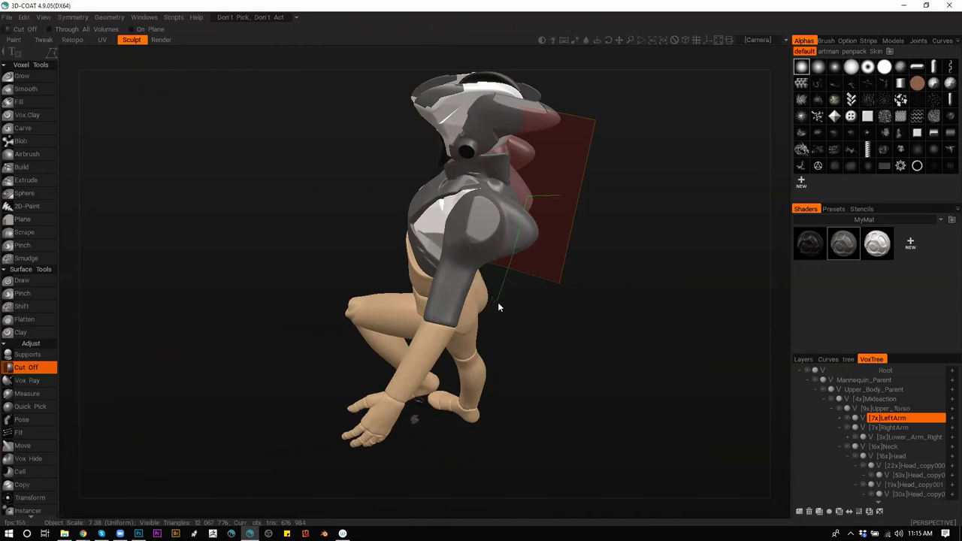
mouse_move(557, 208)
mouse_down()
mouse_move(504, 206)
mouse_move(495, 194)
mouse_move(561, 272)
mouse_up()
Reshape the LeftArm volume's upper arm below the shoulder using the Move brush at a radius of about 8.97
key(m)
mouse_move(444, 280)
right_down()
mouse_move(466, 293)
mouse_move(484, 278)
mouse_move(440, 276)
right_up()
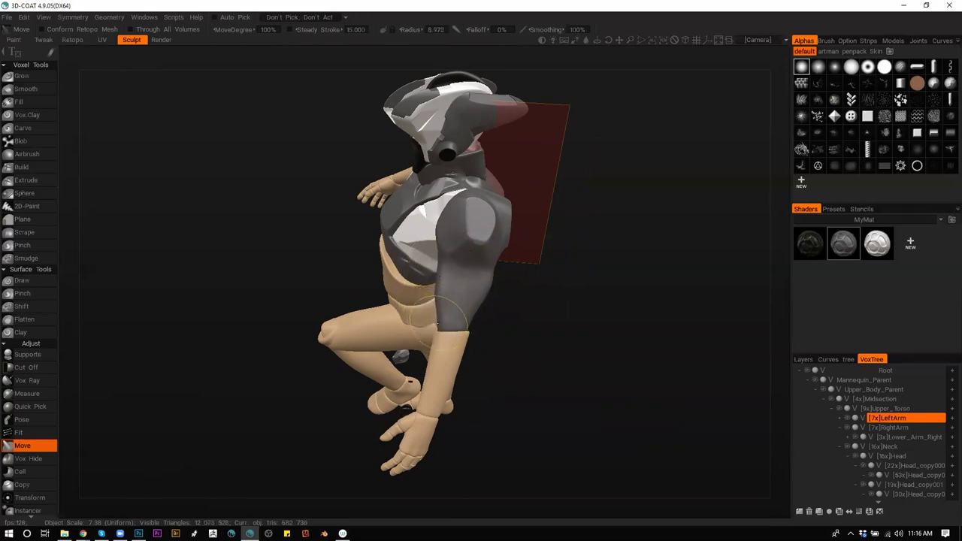
drag(436, 324, 442, 283)
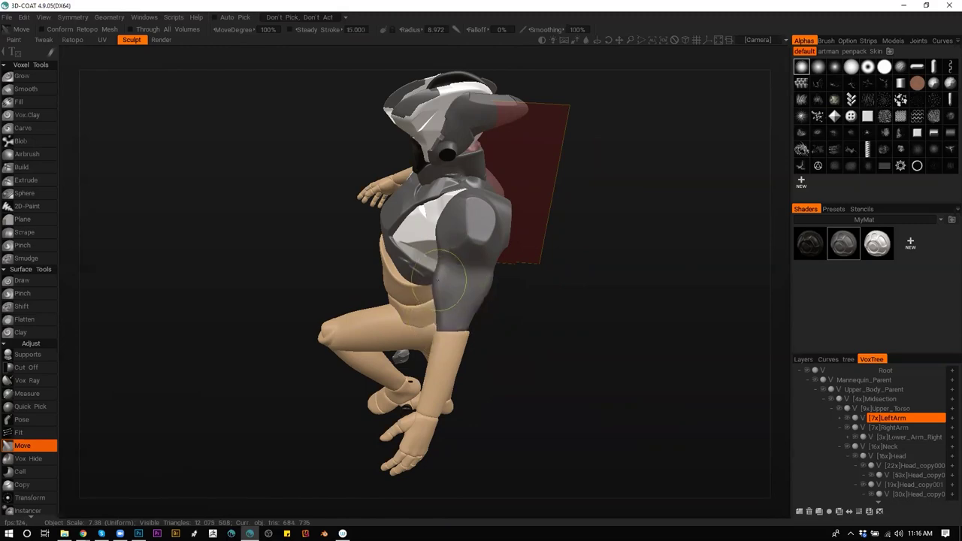
drag(515, 336, 571, 293)
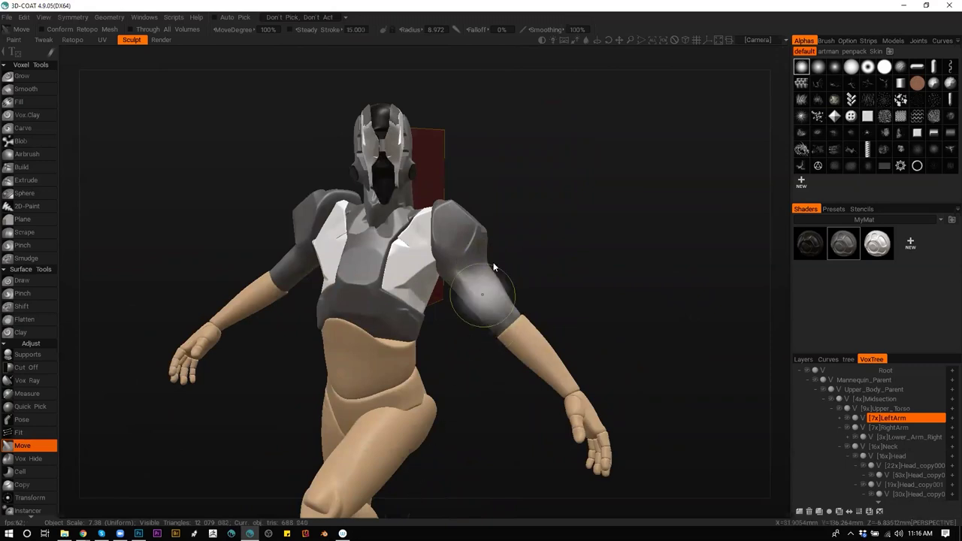
mouse_move(581, 216)
mouse_down()
mouse_move(530, 247)
mouse_move(459, 235)
mouse_up()
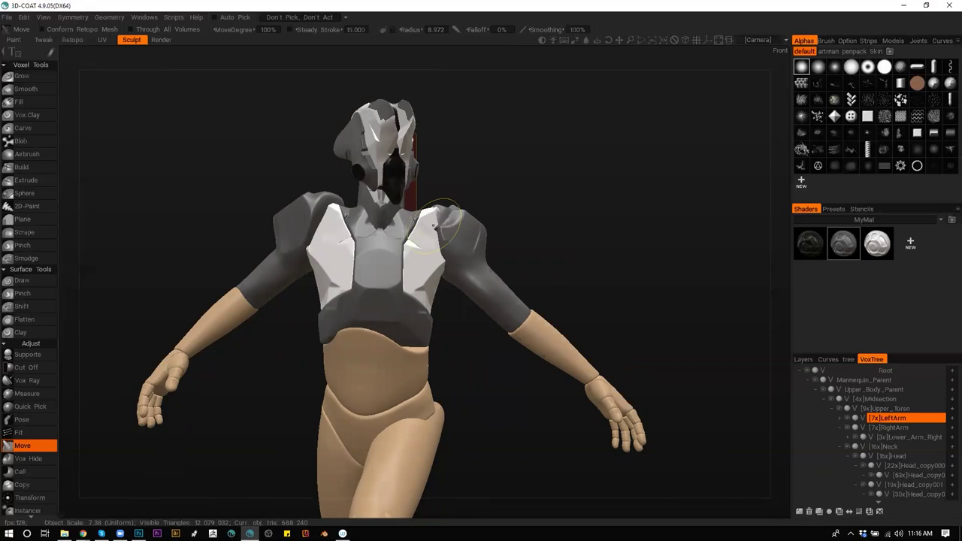
Trim the inner edge of the left shoulder beside the white chest plate with the Cut Off tool
mouse_move(468, 170)
mouse_down()
mouse_move(436, 199)
mouse_move(436, 299)
mouse_up()
key(k)
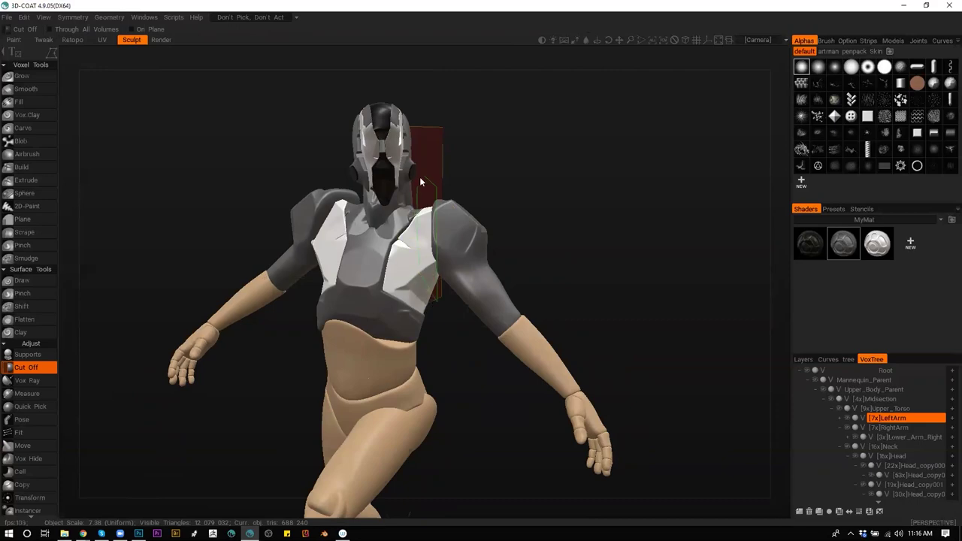
drag(425, 174, 424, 179)
mouse_move(406, 273)
alt+mouse_down()
mouse_move(468, 274)
mouse_move(479, 290)
mouse_move(416, 342)
mouse_move(250, 281)
mouse_move(422, 279)
mouse_move(434, 242)
mouse_move(438, 301)
alt+mouse_up()
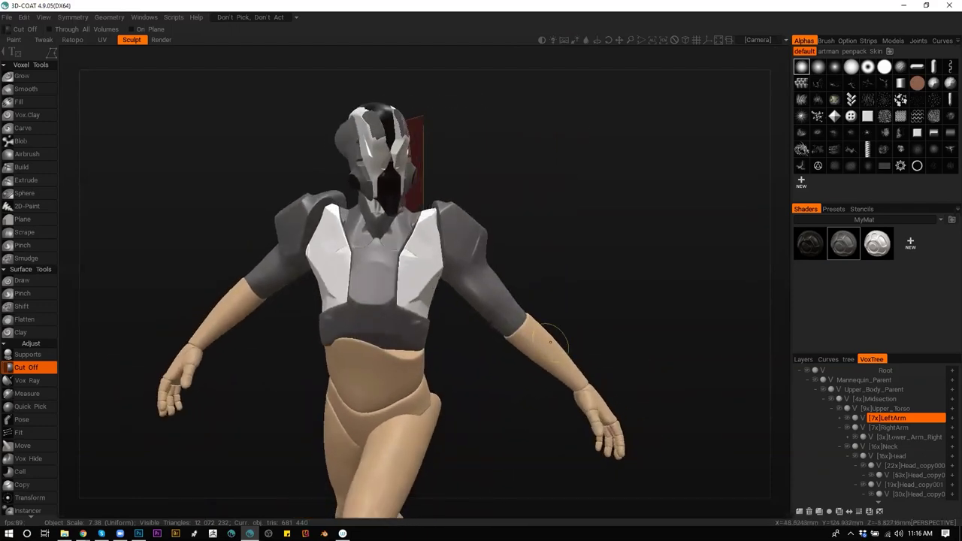
Assign the medium grey shader to the lower arms and the Midsection volume
key(h)
click(845, 254)
mouse_move(520, 364)
alt+mouse_down()
mouse_move(477, 380)
mouse_move(511, 366)
alt+mouse_up()
click(392, 353)
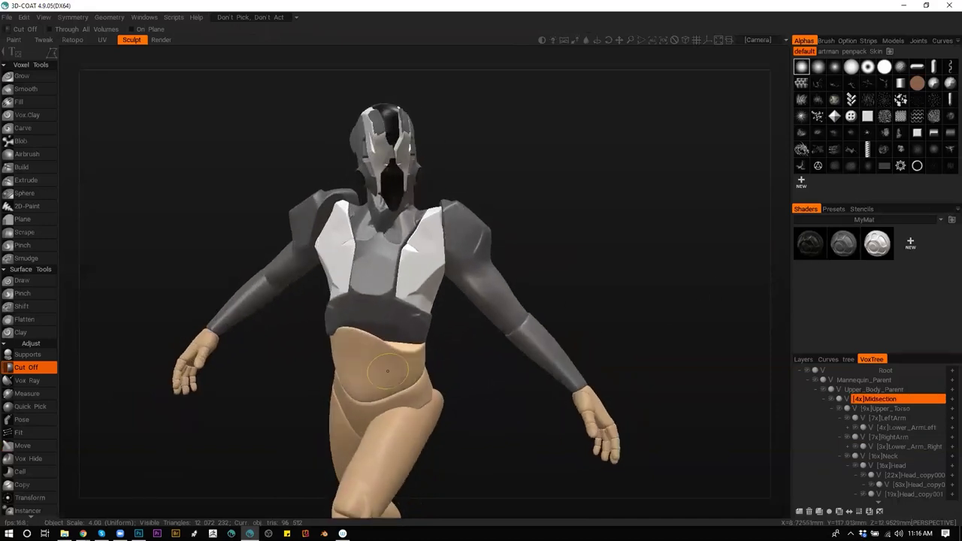
alt+drag(454, 386, 393, 320)
click(855, 242)
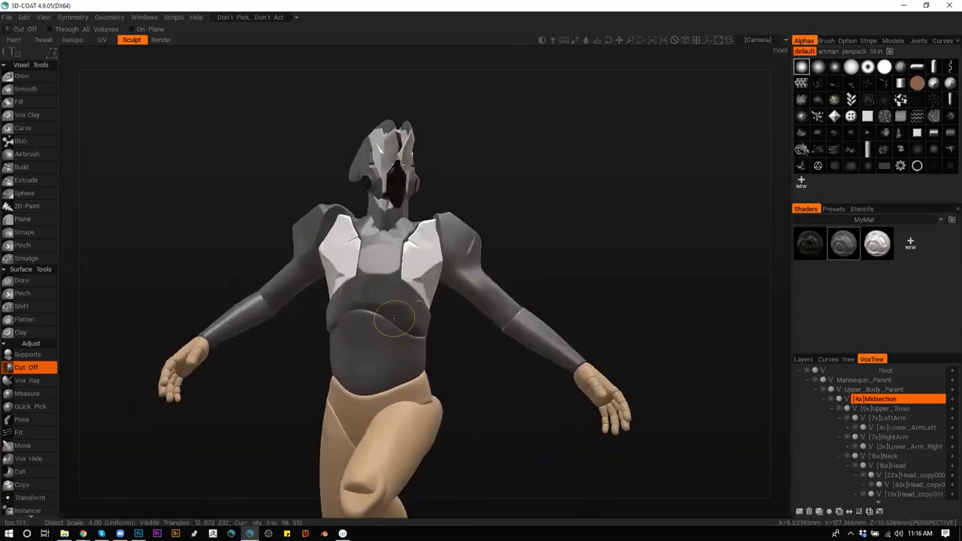
Reshape the Midsection with the Move brush, undoing the first stroke and enlarging the radius to about 15
key(m)
mouse_move(436, 357)
alt+mouse_down()
mouse_move(347, 359)
mouse_move(373, 327)
mouse_move(376, 346)
mouse_move(467, 384)
mouse_move(427, 348)
alt+mouse_up()
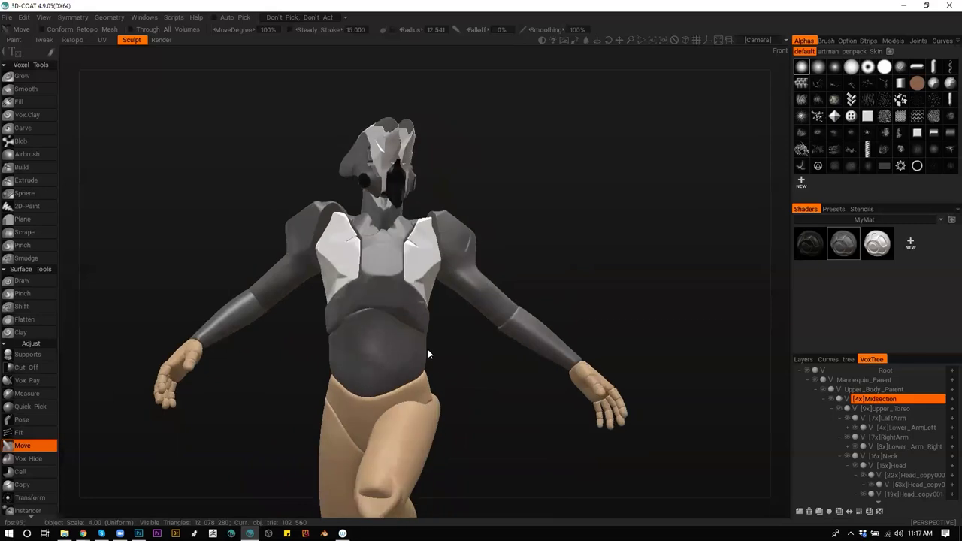
key(ctrl+z)
key(s)
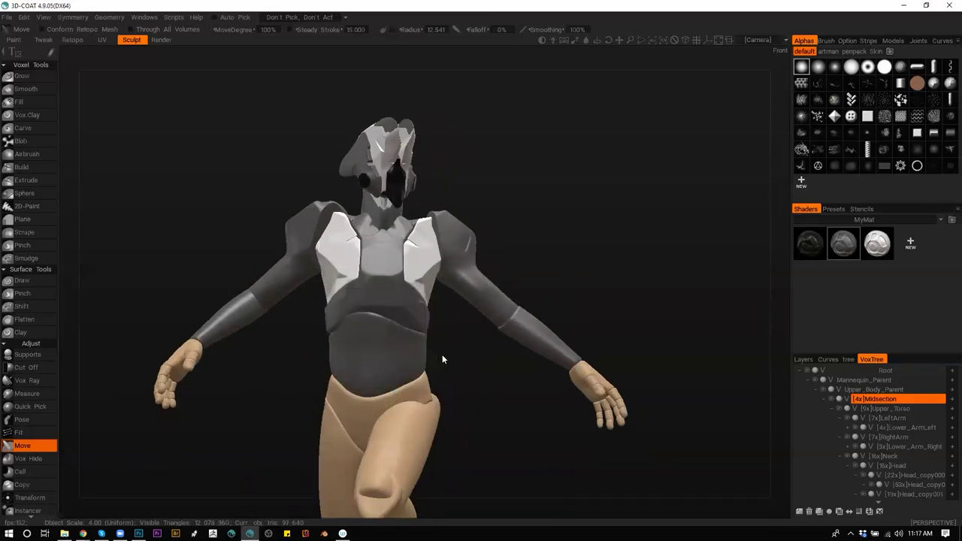
alt+drag(442, 354, 337, 366)
right_drag(365, 349, 375, 350)
drag(371, 342, 343, 316)
mouse_move(331, 359)
alt+mouse_down()
mouse_move(419, 360)
mouse_move(379, 372)
mouse_move(369, 360)
mouse_move(333, 354)
alt+mouse_up()
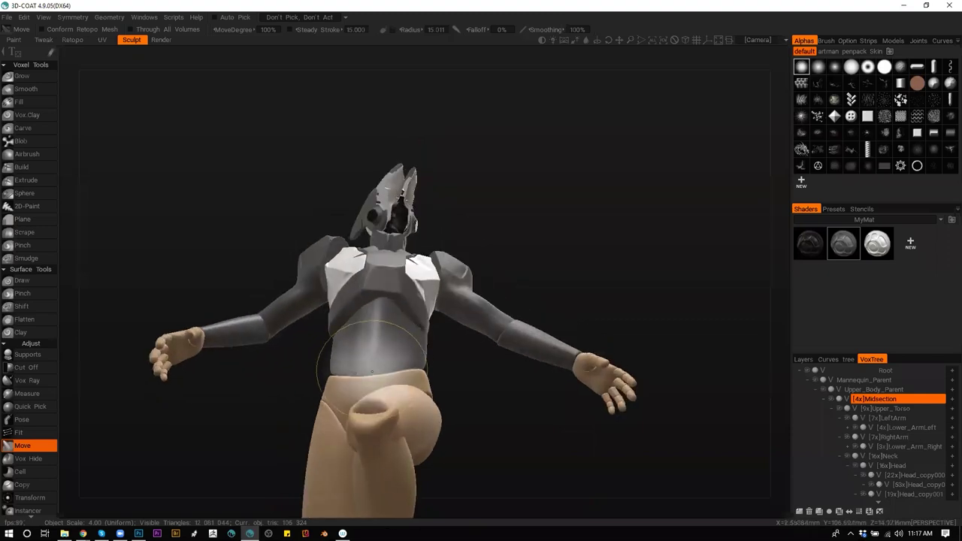
Flatten the front of the Midsection into angular facets with the Plane tool
click(30, 218)
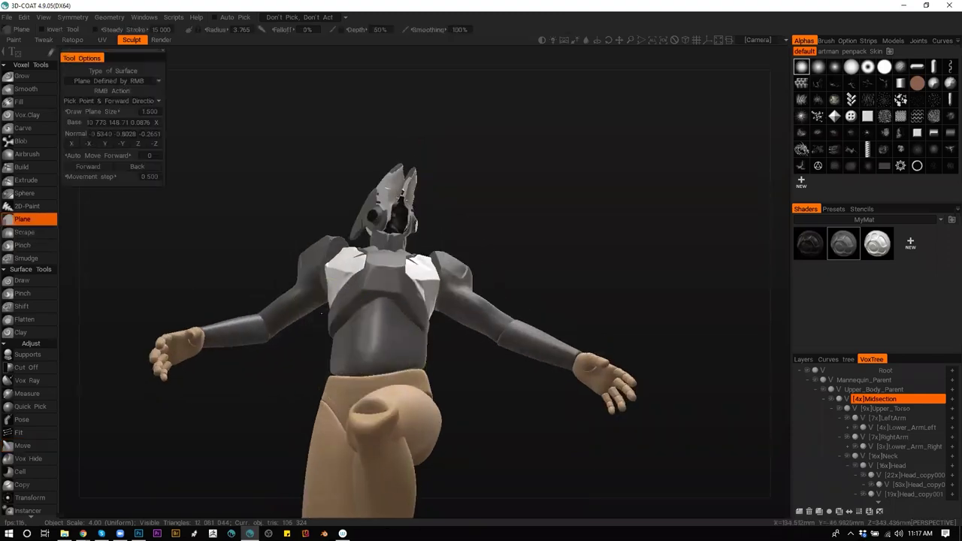
right_click(382, 361)
drag(384, 359, 353, 370)
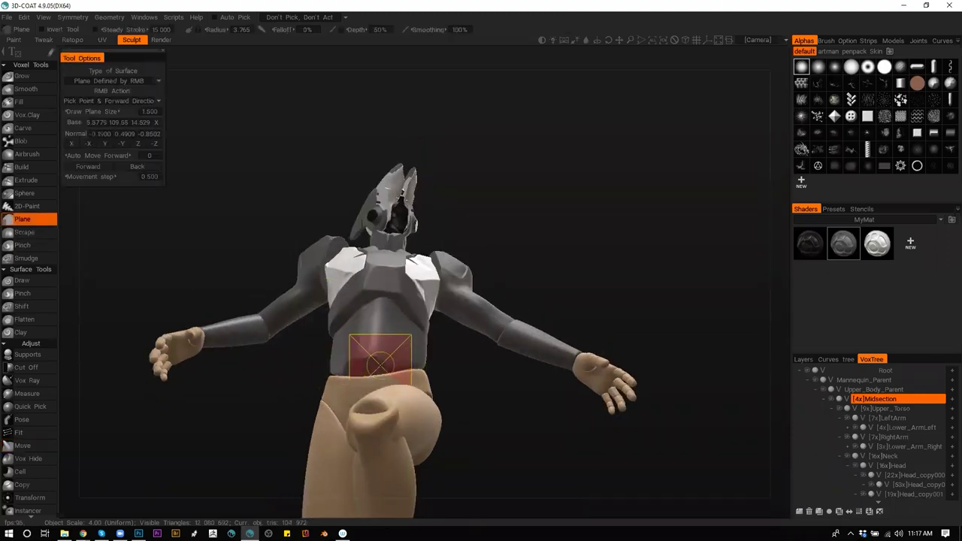
mouse_move(396, 347)
mouse_down()
mouse_move(366, 357)
mouse_move(415, 363)
mouse_move(380, 363)
mouse_move(415, 354)
mouse_up()
right_click(374, 351)
right_click(392, 362)
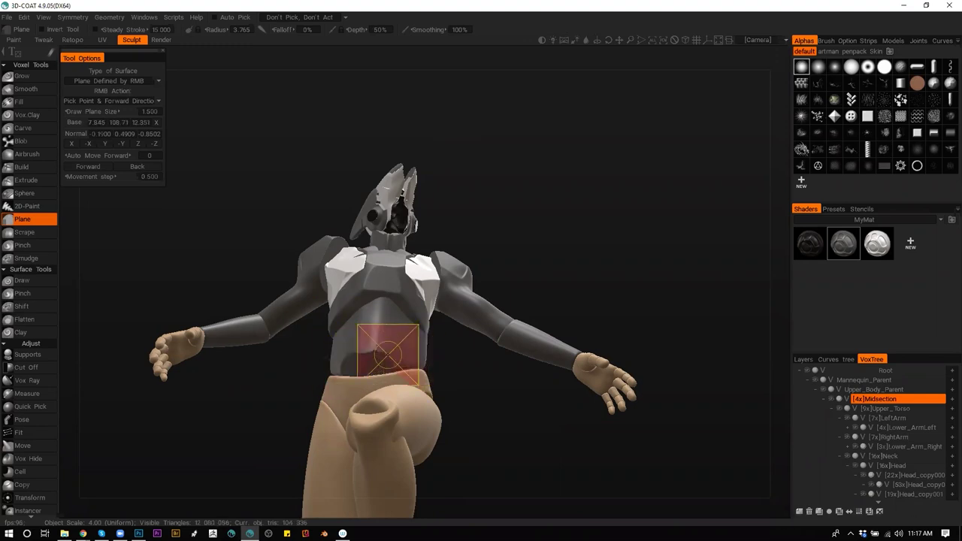
drag(335, 361, 384, 348)
drag(464, 402, 372, 380)
right_click(398, 357)
Cut further planar facets into the side and lower front of the Midsection with the Plane tool
alt+drag(333, 380, 554, 349)
mouse_move(383, 344)
alt+mouse_down()
mouse_move(378, 399)
mouse_move(376, 352)
alt+mouse_up()
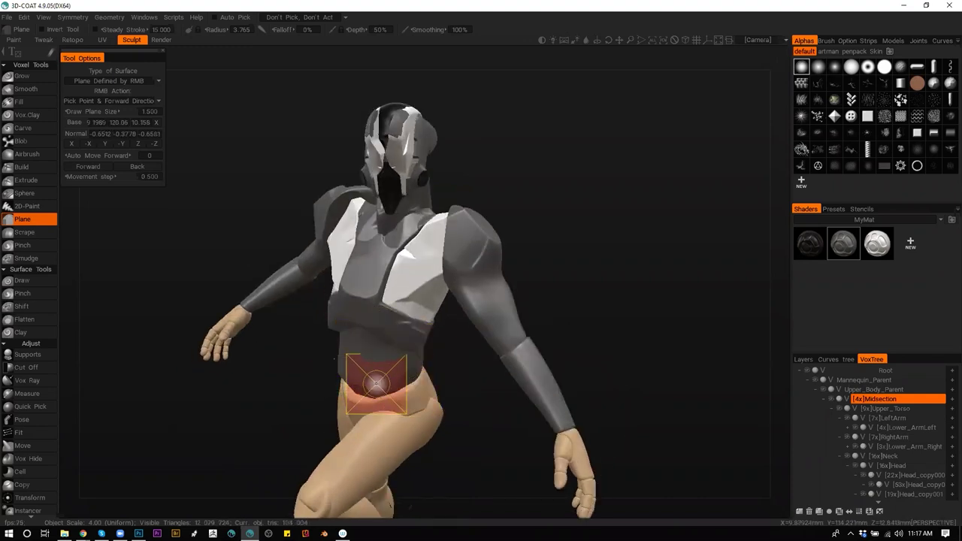
alt+drag(406, 338, 341, 334)
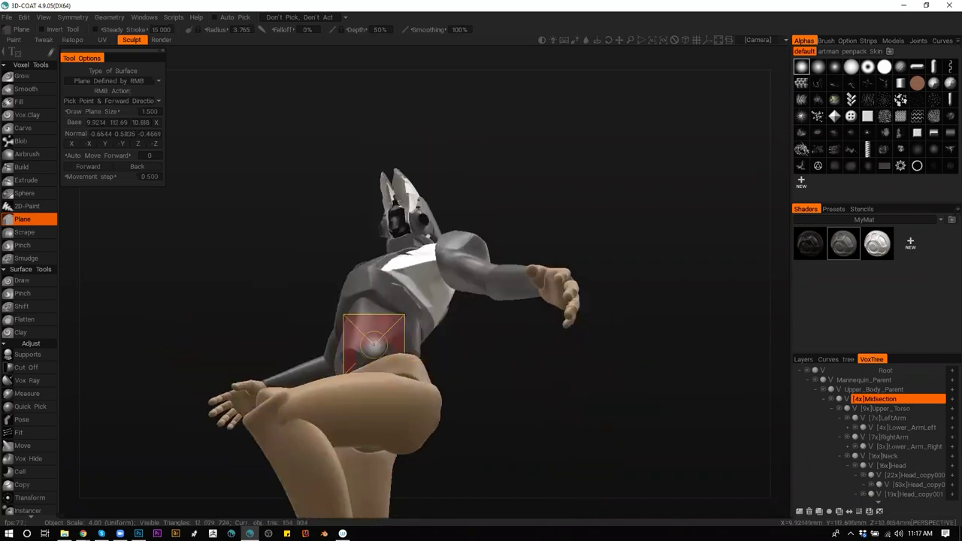
alt+drag(333, 365, 307, 341)
right_click(376, 357)
mouse_move(403, 361)
alt+mouse_down()
mouse_move(391, 394)
mouse_move(353, 368)
mouse_move(414, 357)
mouse_move(547, 273)
mouse_move(413, 295)
mouse_move(476, 376)
mouse_move(384, 415)
mouse_move(508, 411)
mouse_move(417, 410)
mouse_move(423, 399)
mouse_move(399, 330)
mouse_move(445, 381)
mouse_move(419, 340)
alt+mouse_up()
right_click(391, 362)
Adjust the side contour of the Midsection using the Move brush at a radius of about 9.64
key(m)
right_drag(419, 335, 405, 339)
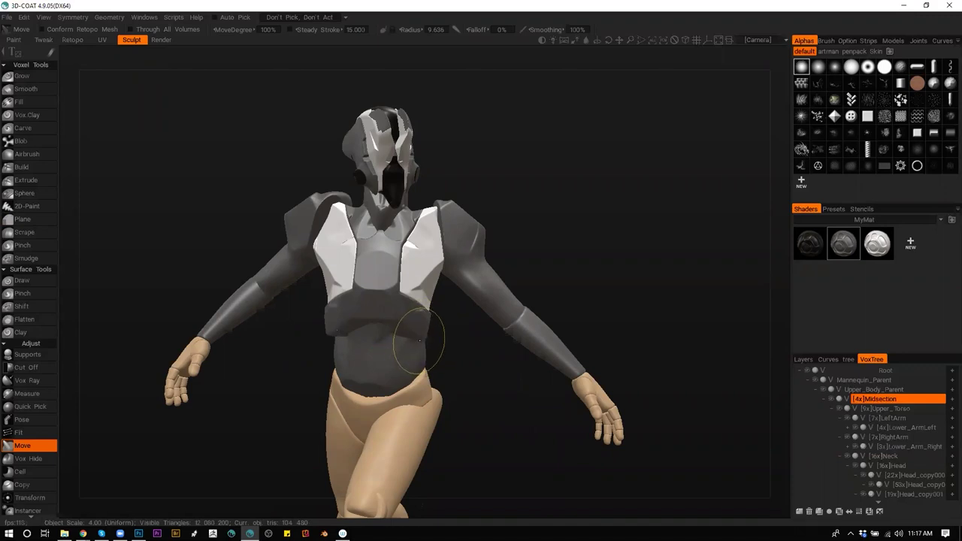
mouse_move(421, 326)
mouse_down()
mouse_move(406, 373)
mouse_move(363, 391)
mouse_move(368, 400)
mouse_up()
Try reshaping the lower abdomen from the side with a Move radius of about 13.2, then undo the last two moves
alt+drag(426, 386, 338, 379)
mouse_move(342, 380)
right_down()
mouse_move(359, 384)
mouse_move(348, 388)
right_up()
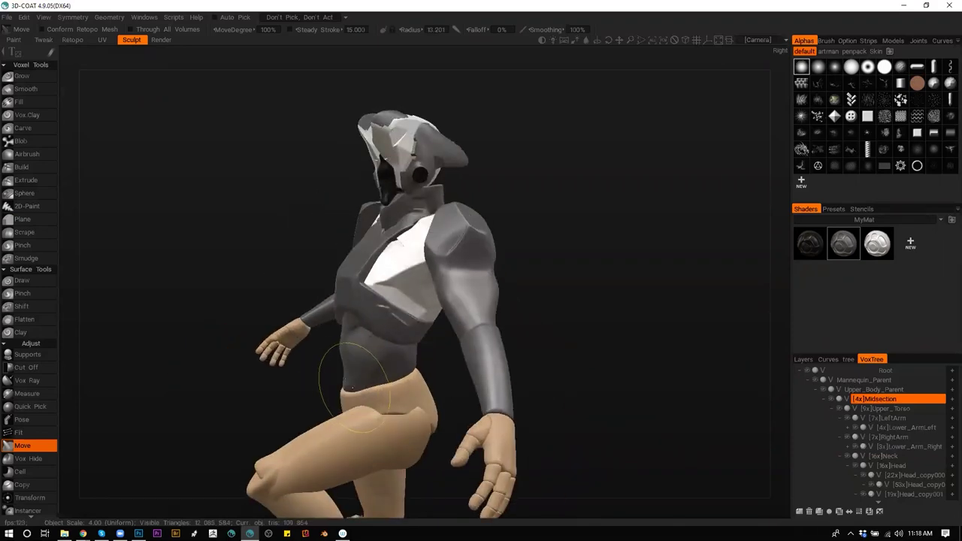
mouse_move(317, 394)
middle_down()
mouse_move(440, 379)
mouse_move(451, 386)
mouse_move(412, 382)
mouse_move(441, 386)
middle_up()
key(ctrl+z)
key(ctrl+z)
Flatten the lower back of the Midsection with the Plane tool
alt+drag(442, 386, 434, 339)
mouse_move(433, 377)
alt+mouse_down()
mouse_move(426, 402)
mouse_move(407, 380)
mouse_move(411, 368)
alt+mouse_up()
mouse_move(410, 365)
middle_down()
mouse_move(524, 424)
mouse_move(441, 380)
mouse_move(343, 365)
mouse_move(442, 403)
mouse_move(282, 350)
mouse_move(368, 348)
middle_up()
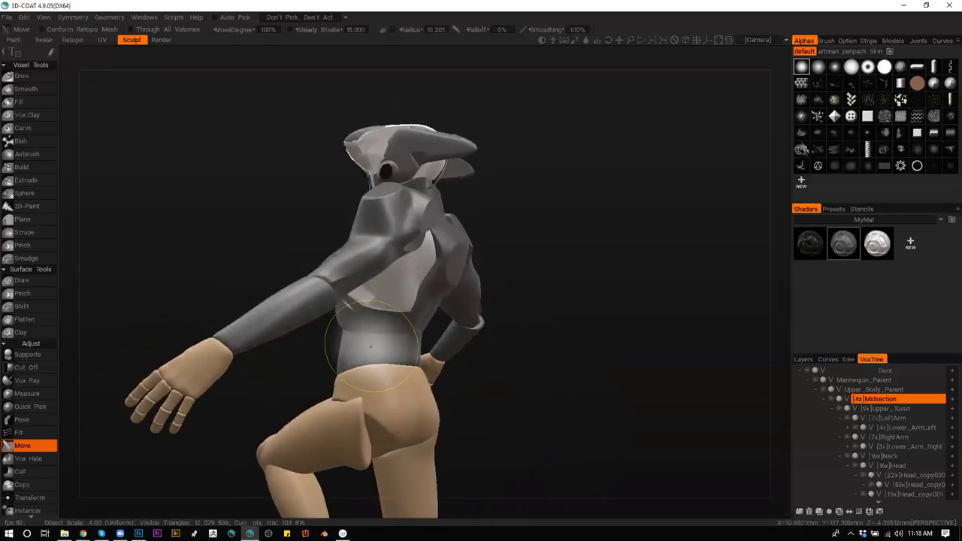
click(26, 224)
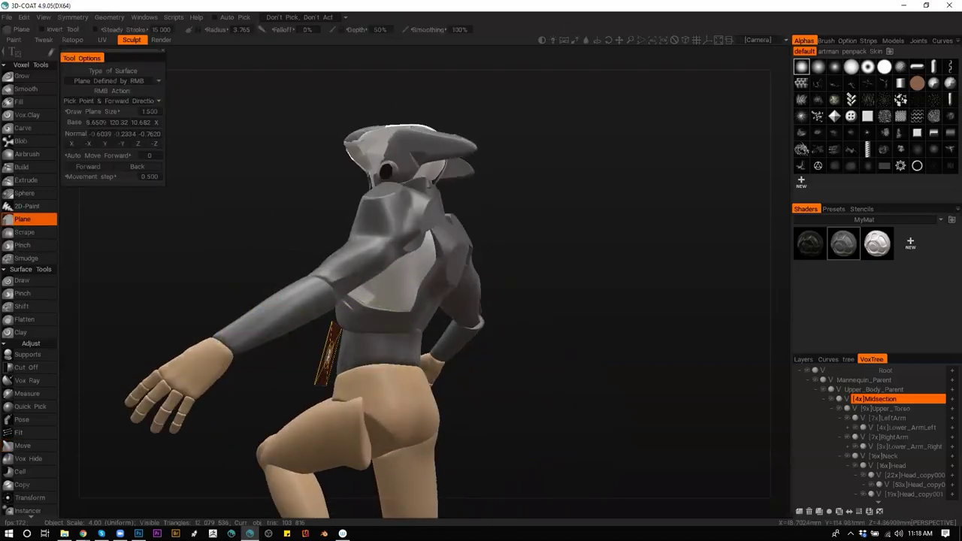
mouse_move(391, 342)
mouse_down()
mouse_move(356, 369)
mouse_move(383, 343)
mouse_move(430, 333)
mouse_up()
drag(538, 369, 457, 375)
mouse_move(353, 360)
mouse_down()
mouse_move(357, 351)
mouse_move(345, 348)
mouse_move(406, 334)
mouse_up()
mouse_move(458, 391)
mouse_down()
mouse_move(464, 318)
mouse_move(600, 382)
mouse_move(458, 348)
mouse_move(531, 389)
mouse_move(521, 343)
mouse_up()
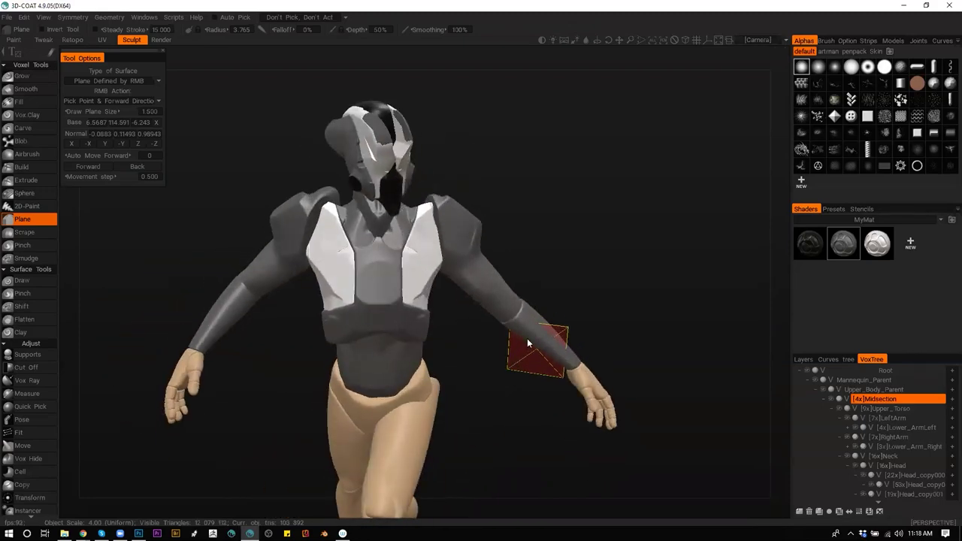
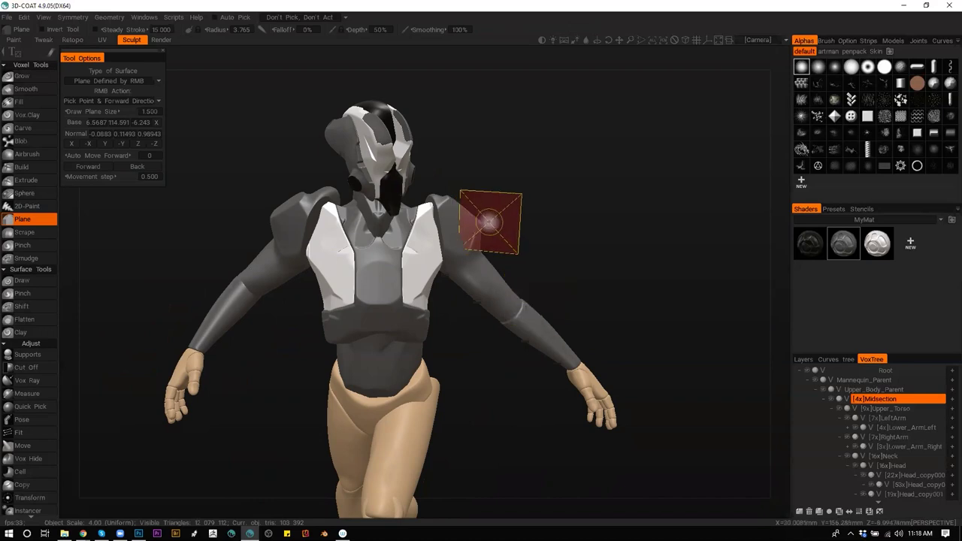
Select the Upper_Torso volume and split off the mirrored collar pieces beside the neck
scroll(499, 278, up, 3)
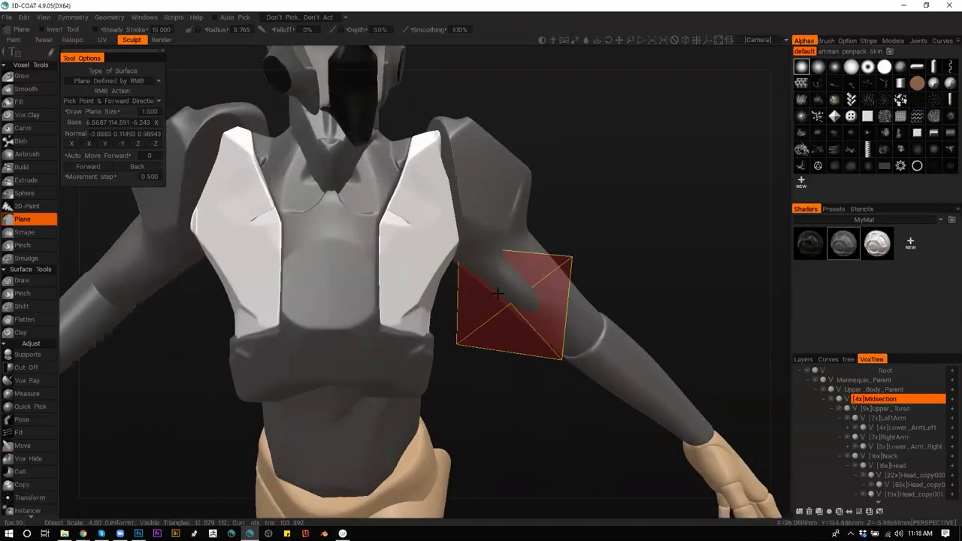
middle_drag(535, 333, 564, 375)
alt+drag(564, 375, 538, 369)
middle_drag(538, 372, 593, 384)
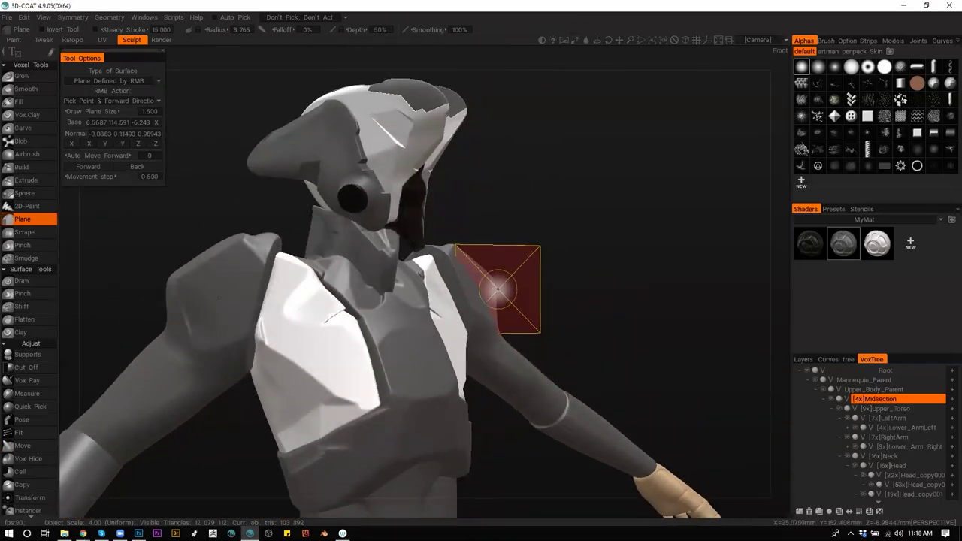
key(h)
alt+drag(616, 342, 609, 328)
mouse_move(609, 331)
middle_down()
mouse_move(561, 301)
mouse_move(586, 263)
middle_up()
key(h)
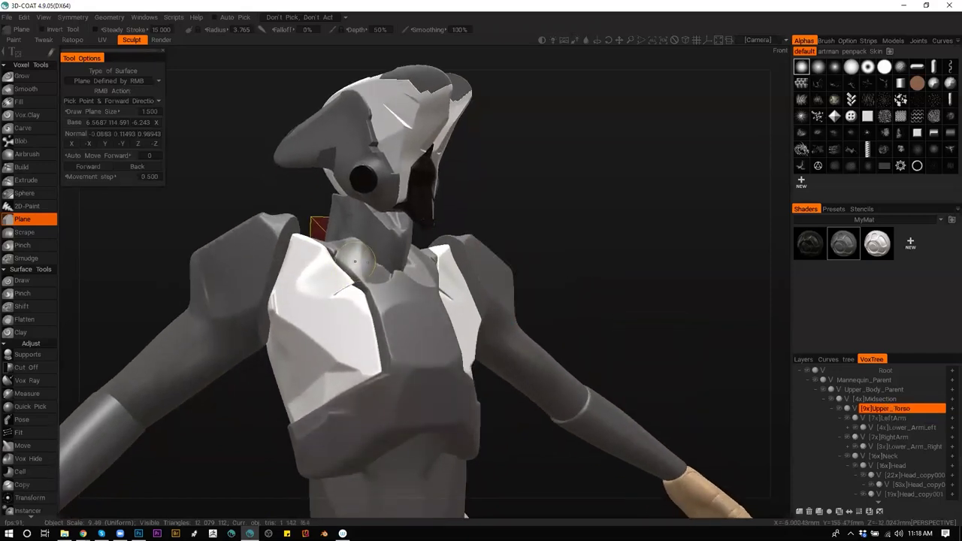
key(s)
mouse_move(349, 235)
alt+mouse_down()
mouse_move(316, 233)
mouse_move(342, 239)
alt+mouse_up()
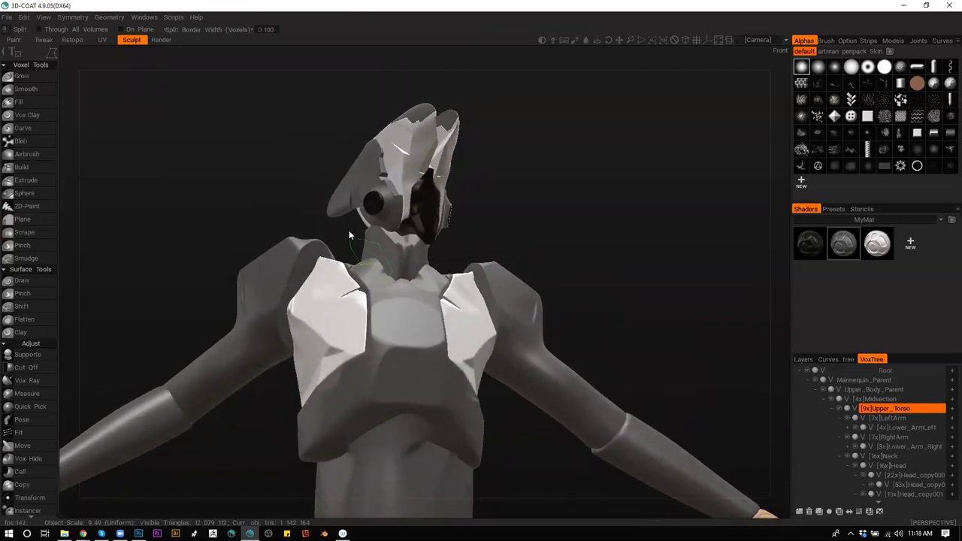
mouse_move(348, 264)
alt+mouse_down()
mouse_move(416, 346)
mouse_move(553, 317)
alt+mouse_up()
middle_drag(552, 319, 347, 238)
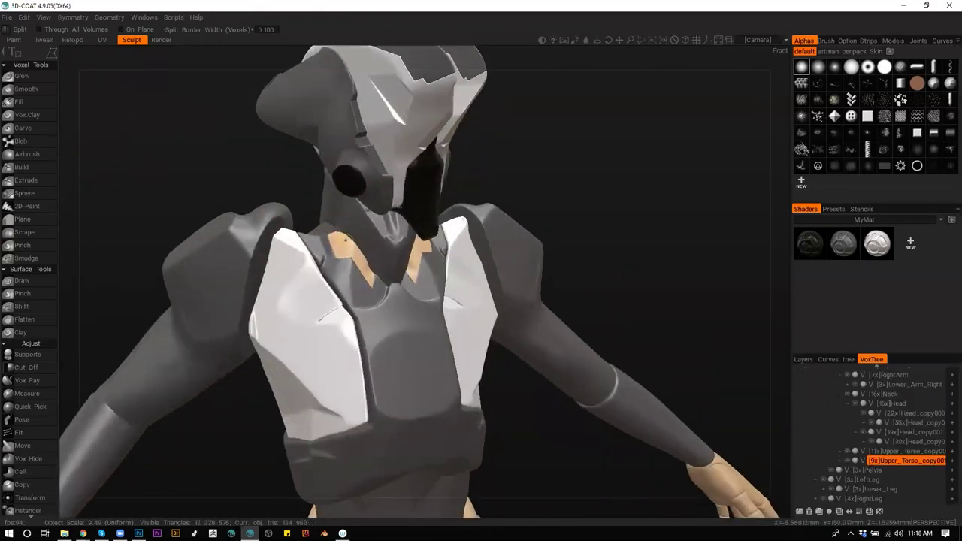
Resample the split-off collar pieces with a density modulation factor of 3.025 and Smooth resampling quality
key(Return)
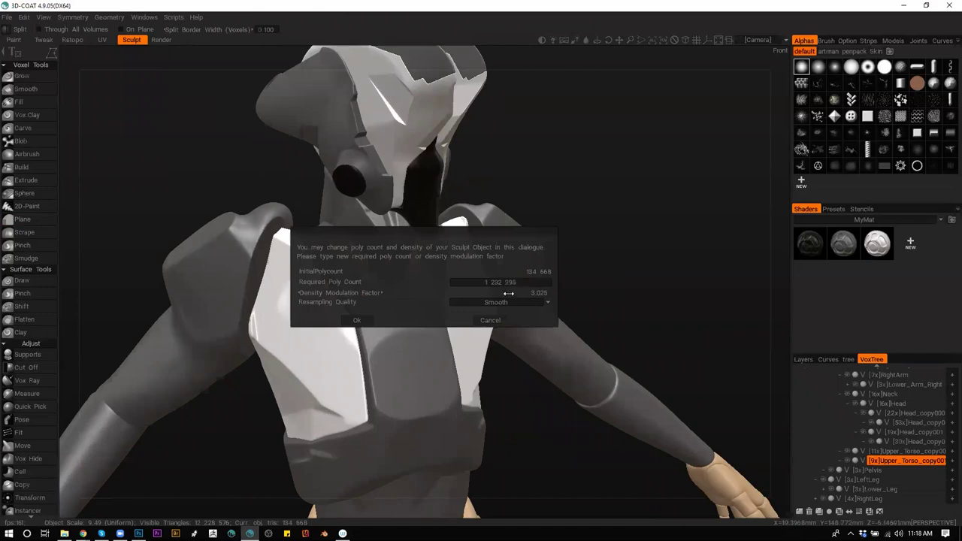
click(380, 320)
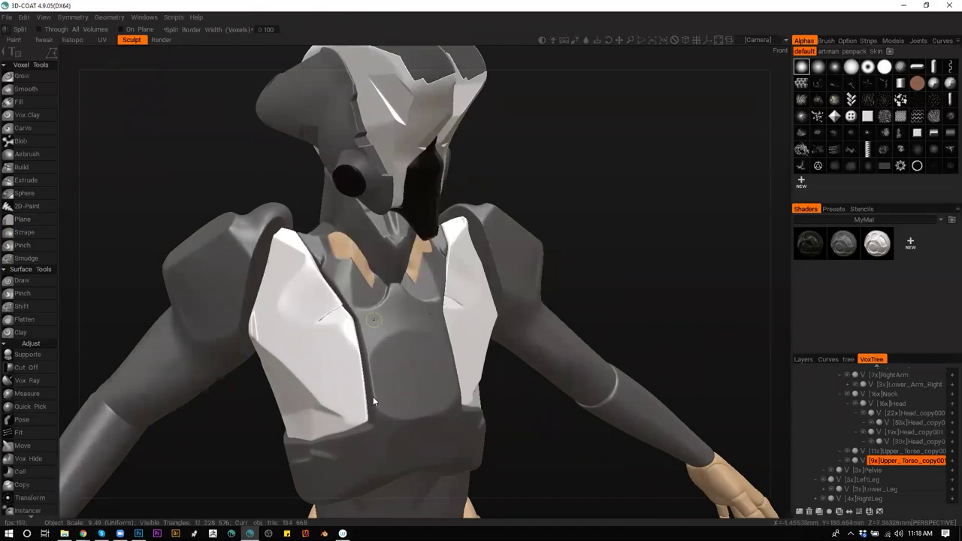
Apply the black shader to the split inserts at the collar on both sides of the neck
middle_drag(399, 307, 406, 376)
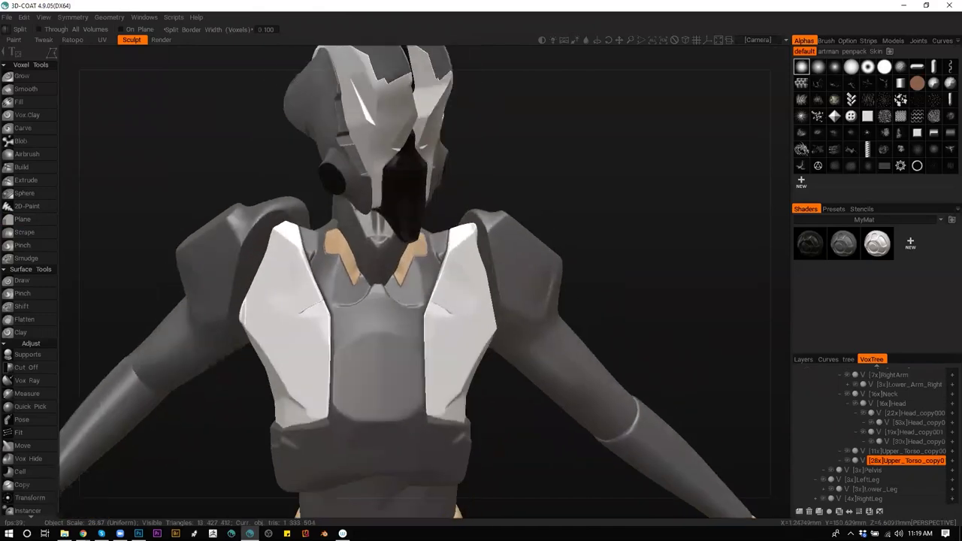
click(841, 246)
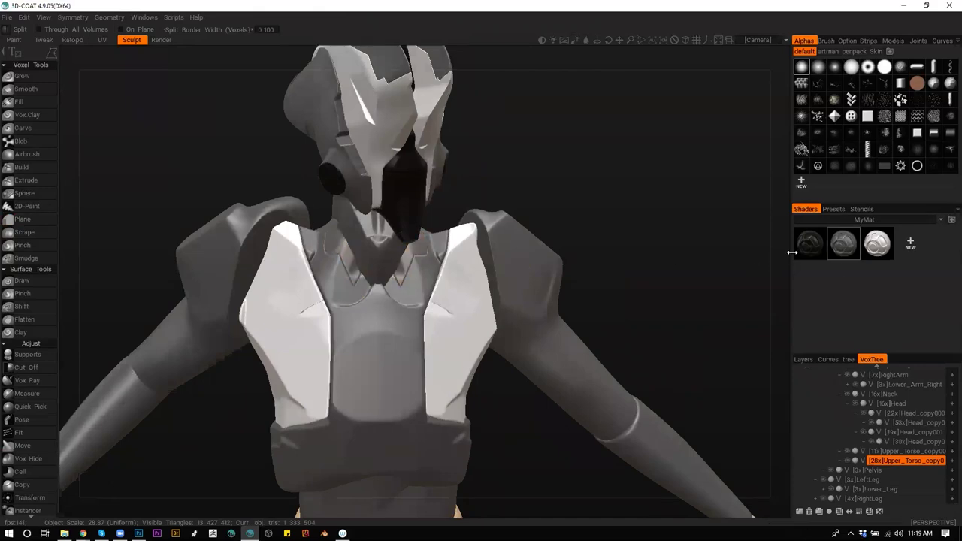
click(817, 247)
Push the black collar inserts back into the upper torso with the Move tool at a brush radius of about 4.7
mouse_move(380, 311)
middle_down()
mouse_move(439, 302)
mouse_move(474, 330)
mouse_move(442, 321)
mouse_move(327, 230)
middle_up()
key(m)
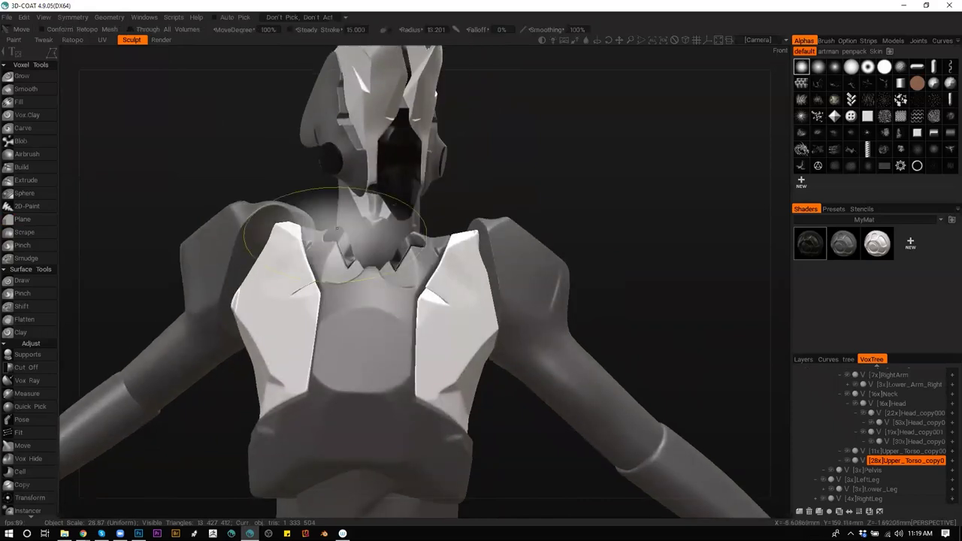
right_drag(333, 232, 283, 237)
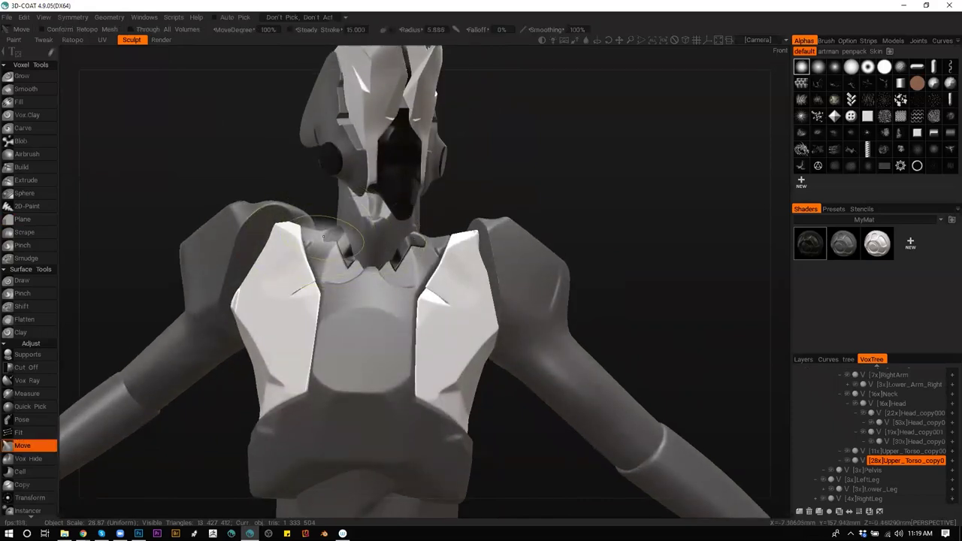
drag(328, 237, 329, 238)
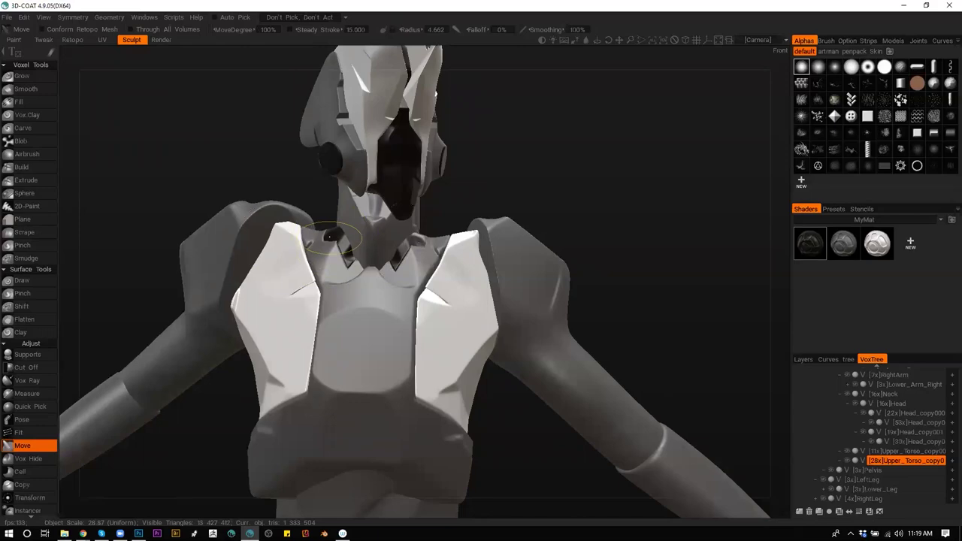
mouse_move(333, 236)
middle_down()
mouse_move(368, 388)
mouse_move(398, 361)
mouse_move(342, 344)
mouse_move(345, 244)
middle_up()
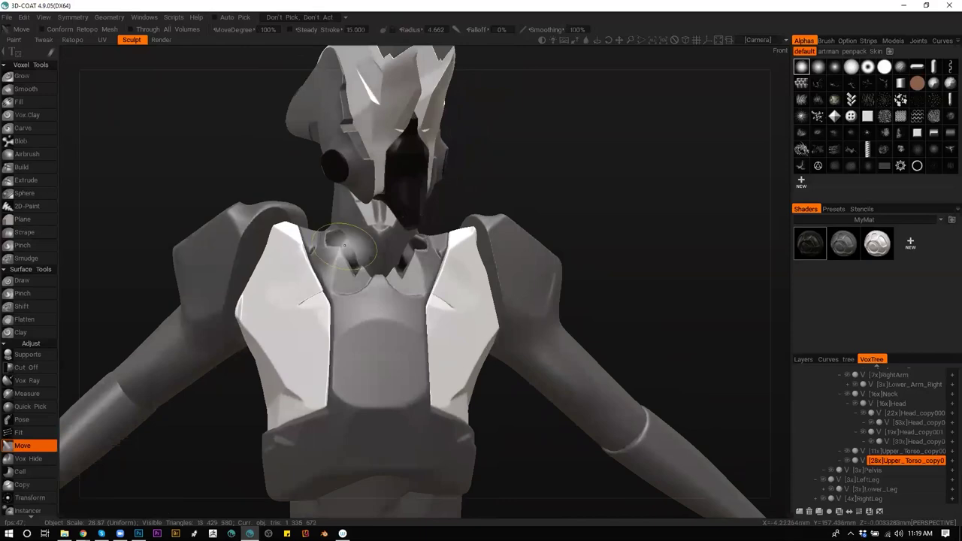
middle_drag(340, 242, 448, 327)
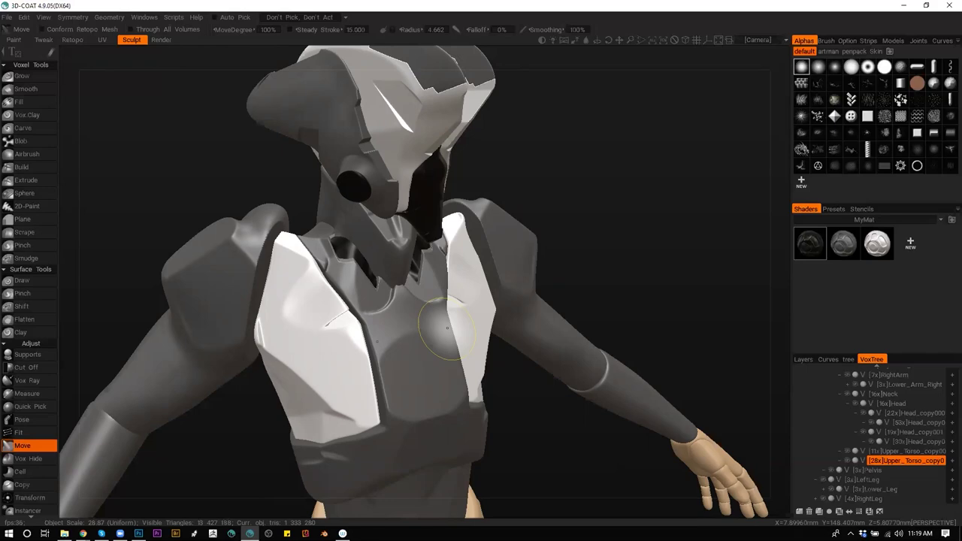
Cut small angular notches into the upper inner edges of the white chest plates with Cut Off
mouse_move(480, 376)
alt+mouse_down()
mouse_move(434, 353)
mouse_move(464, 374)
alt+mouse_up()
right_drag(464, 373, 382, 272)
alt+drag(382, 272, 330, 250)
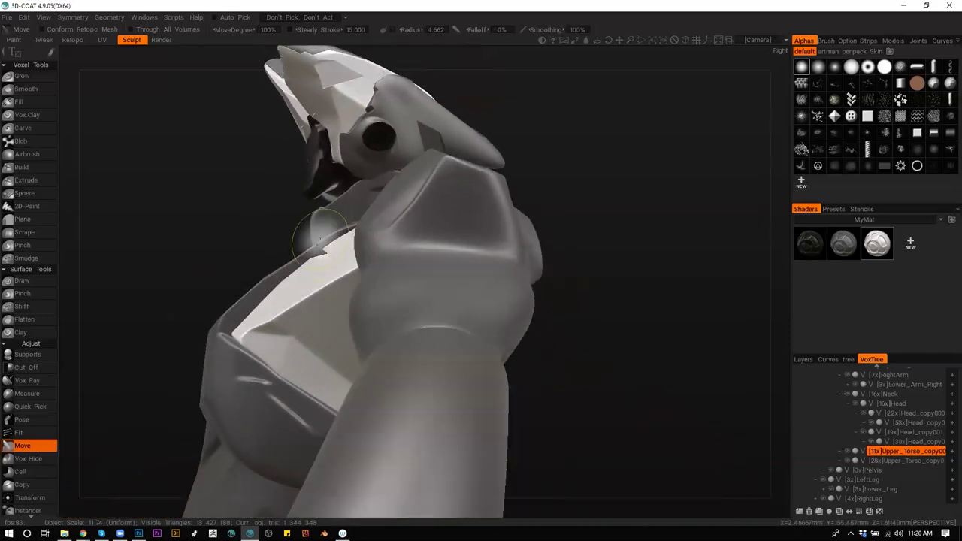
key(c)
right_drag(338, 248, 451, 225)
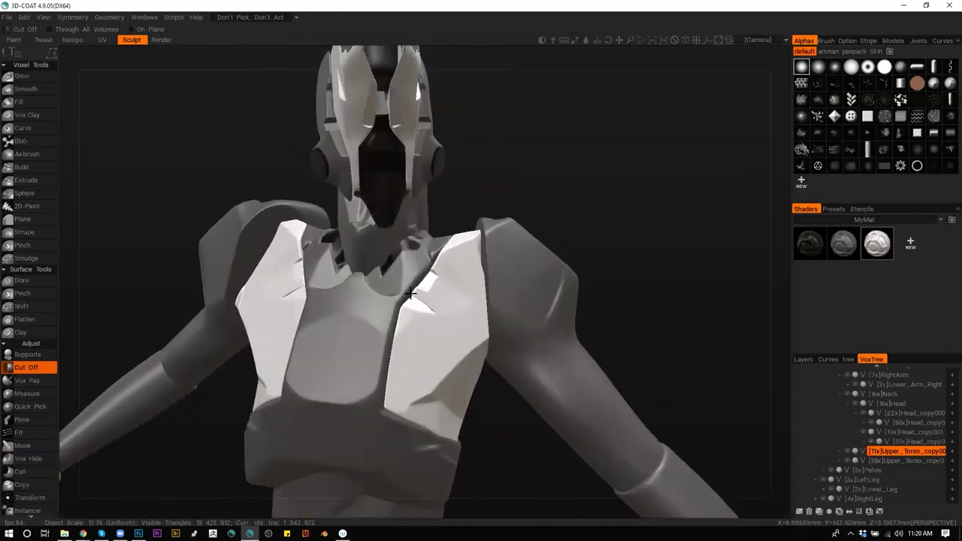
right_drag(469, 258, 453, 223)
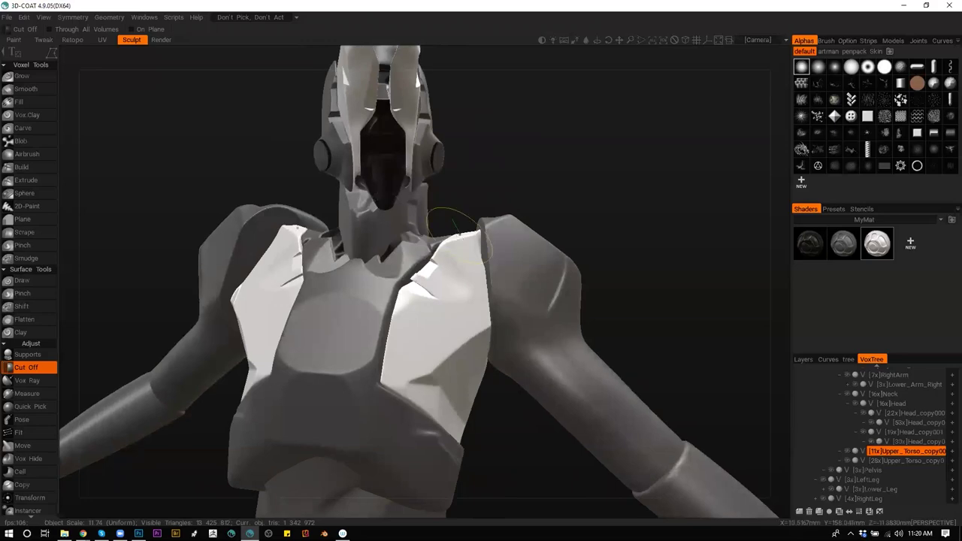
Split an angular panel off the outer shoulder of both upper arms
right_drag(476, 200, 472, 285)
alt+drag(472, 285, 483, 232)
alt+right_drag(484, 232, 469, 276)
key(2)
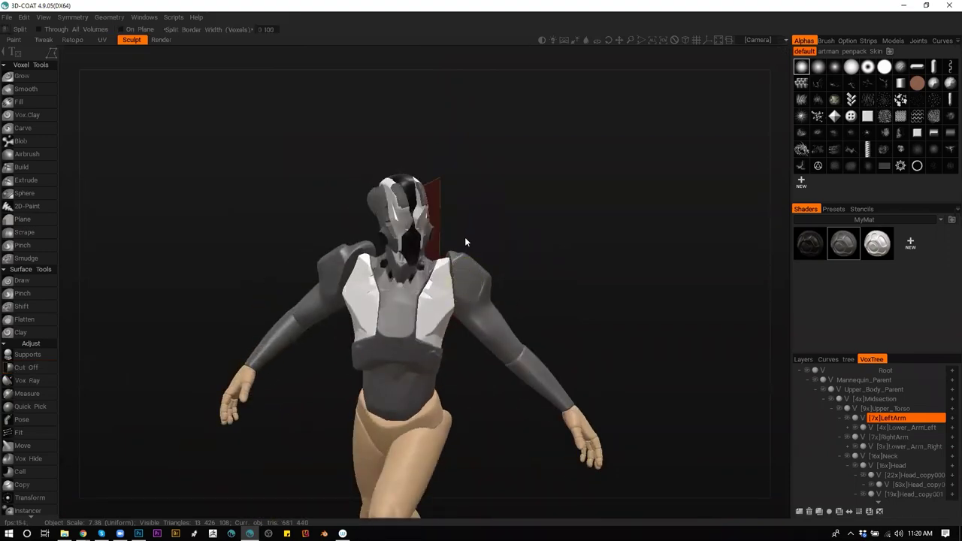
mouse_move(525, 317)
alt+mouse_down()
mouse_move(551, 402)
mouse_move(441, 390)
alt+mouse_up()
right_drag(440, 394, 509, 280)
key(h)
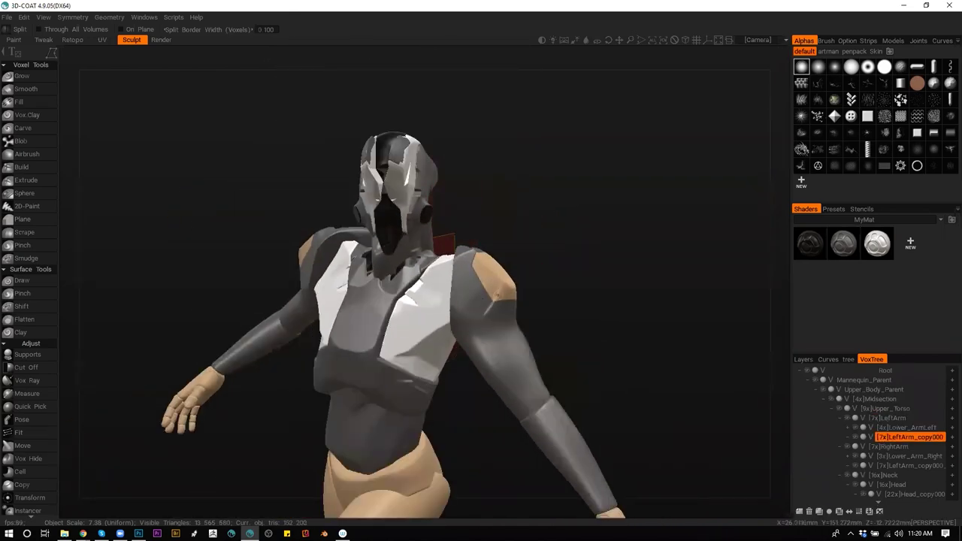
Scale the split shoulder panels down slightly with Transform so they sit recessed in the shoulders
key(t)
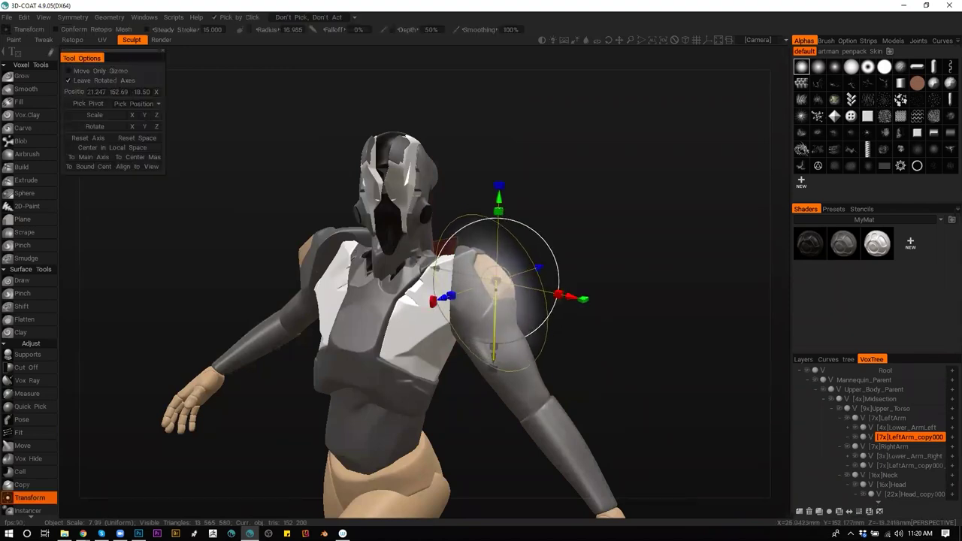
key(super)
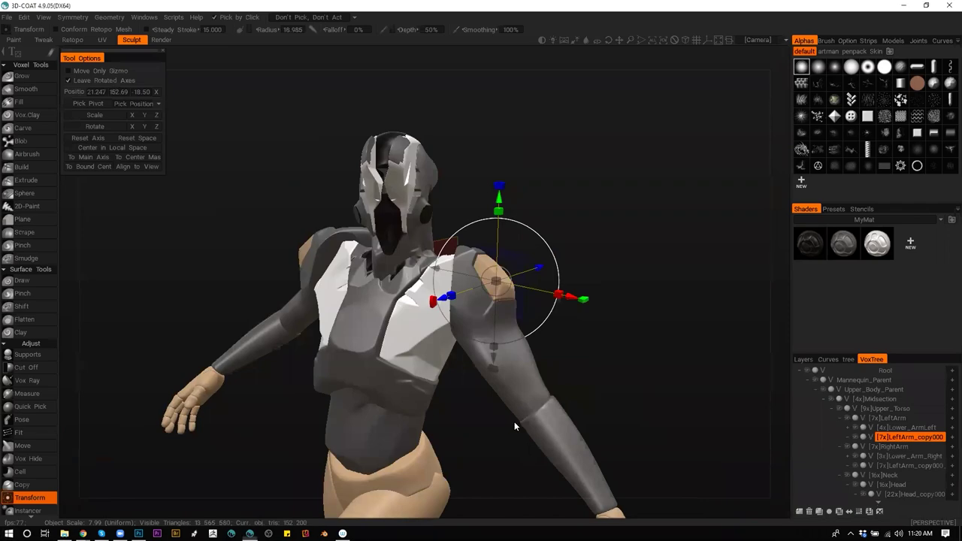
drag(560, 336, 389, 348)
click(389, 348)
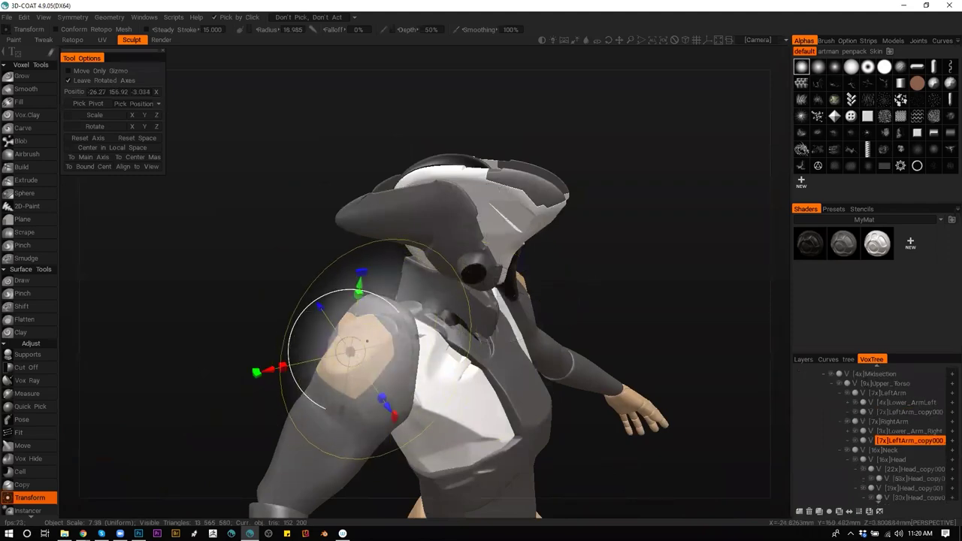
drag(348, 349, 340, 351)
drag(451, 339, 397, 393)
click(398, 393)
Resample the upper arm meshes to a higher polygon density
key(Return)
drag(476, 291, 499, 292)
click(359, 320)
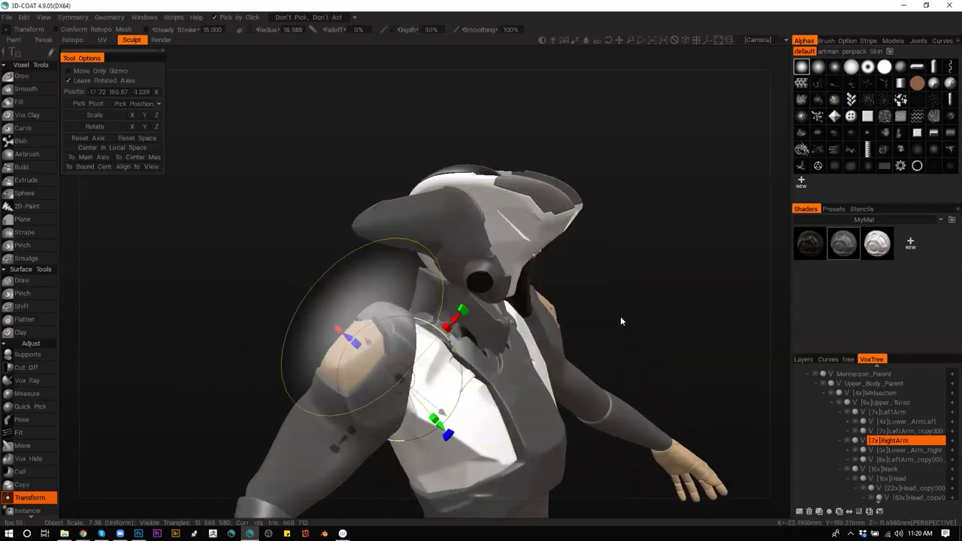
Resample the shoulder panel with a density modulation factor of 3.381 and Smooth resampling quality
click(347, 350)
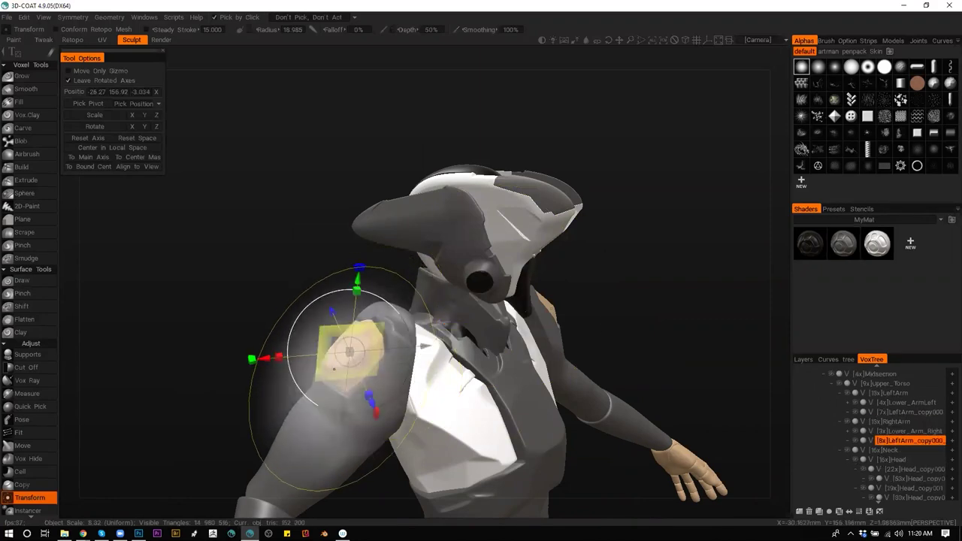
key(shift+r)
drag(478, 293, 508, 292)
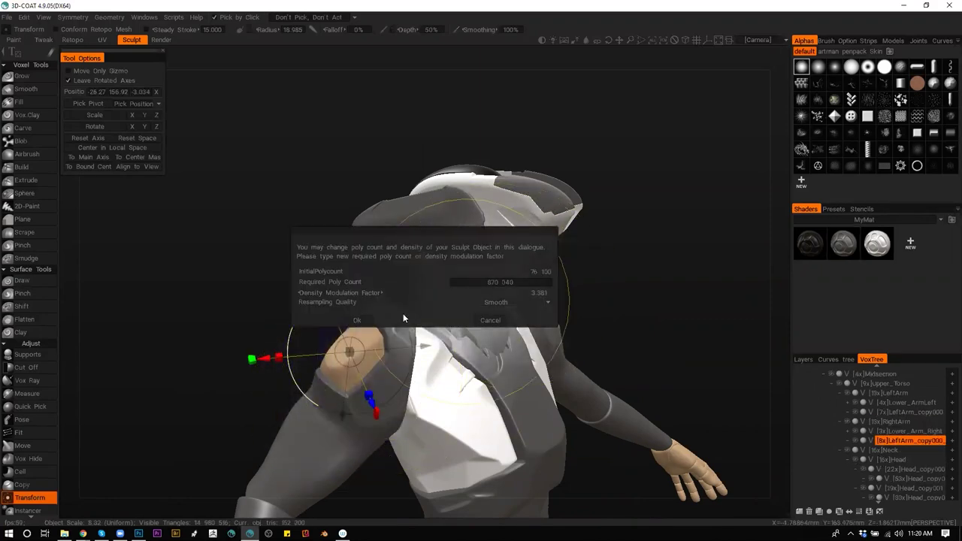
click(357, 321)
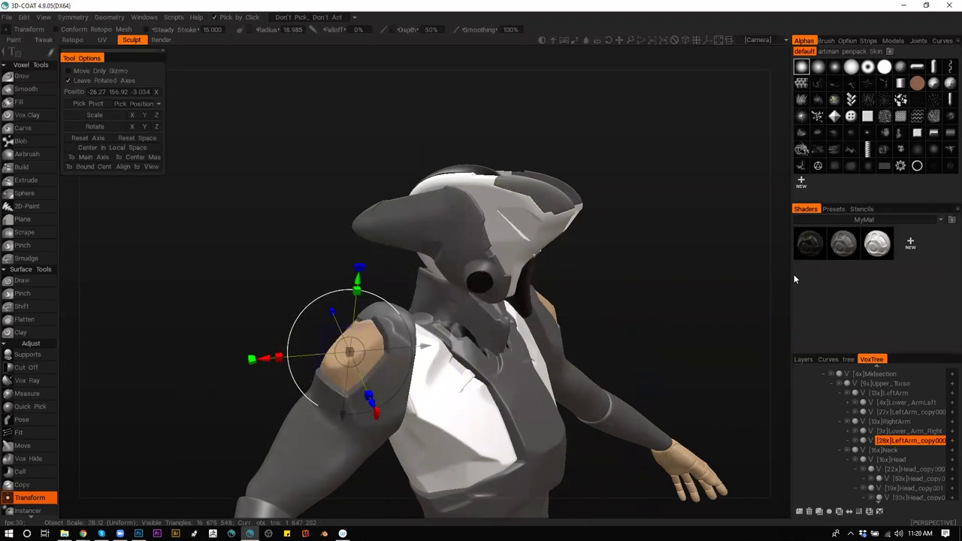
Apply the black shader to the recessed shoulder panels on both arms
drag(575, 289, 547, 290)
right_drag(546, 290, 519, 300)
middle_drag(543, 312, 541, 204)
drag(542, 205, 571, 280)
click(544, 233)
drag(622, 263, 561, 305)
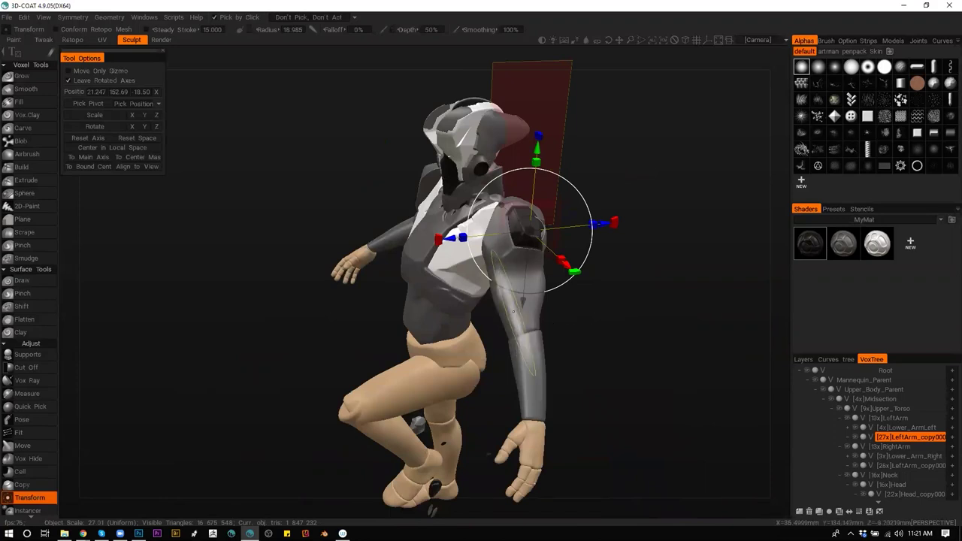
Split an angular strip off the inner side of the upper arms and give it the mid-grey shader
click(514, 308)
drag(641, 296, 556, 296)
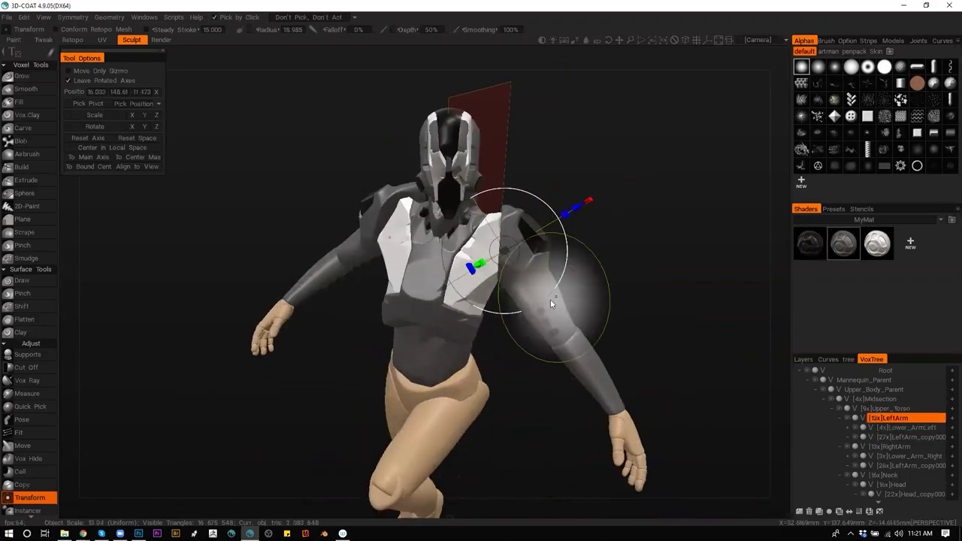
key(Escape)
alt+drag(494, 240, 554, 172)
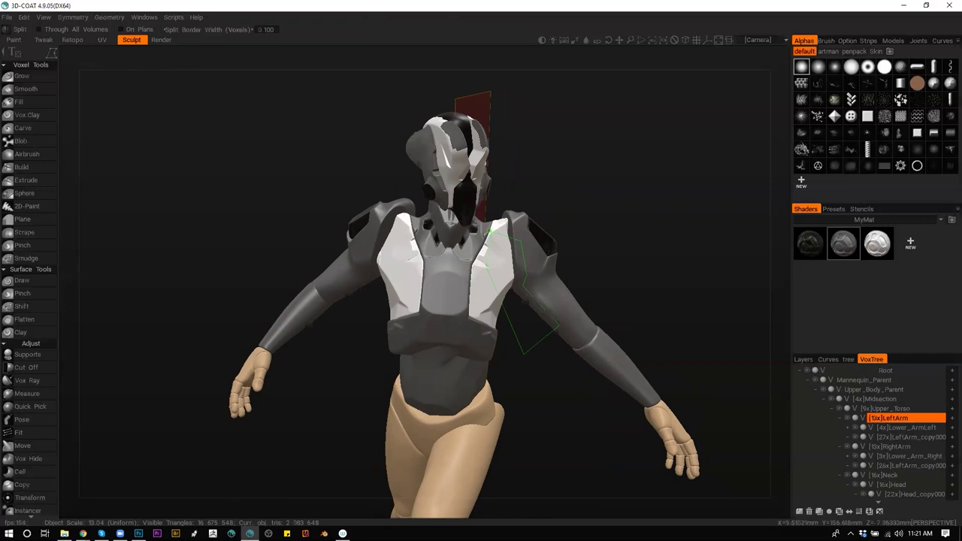
click(530, 266)
key(h)
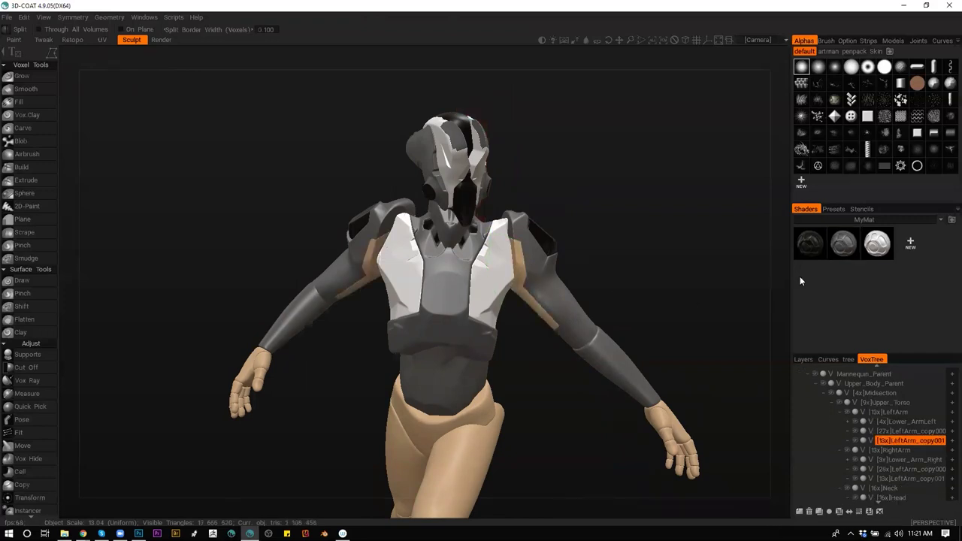
click(843, 249)
Cut small slots into the edge of the inner upper-arm strips with Cut Off
alt+drag(555, 295, 538, 243)
right_drag(539, 245, 631, 323)
alt+drag(574, 293, 512, 313)
right_drag(511, 318, 544, 333)
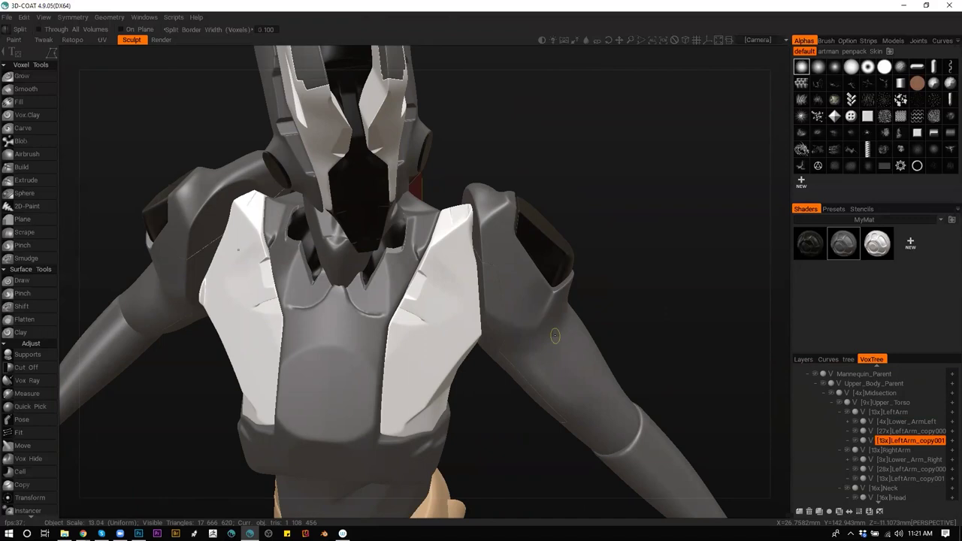
mouse_move(499, 306)
middle_down()
mouse_move(533, 297)
mouse_move(513, 332)
mouse_move(547, 324)
mouse_move(549, 353)
middle_up()
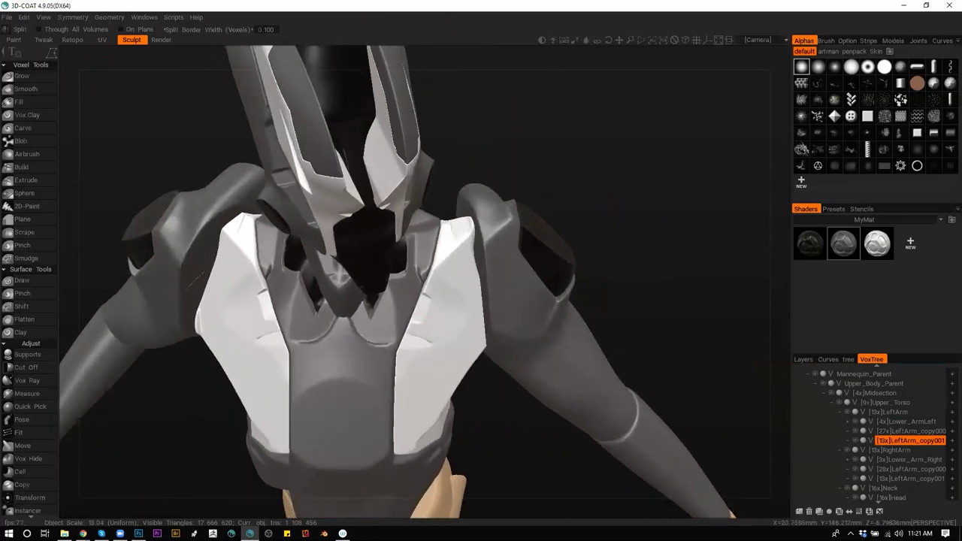
middle_drag(538, 305, 537, 293)
key(c)
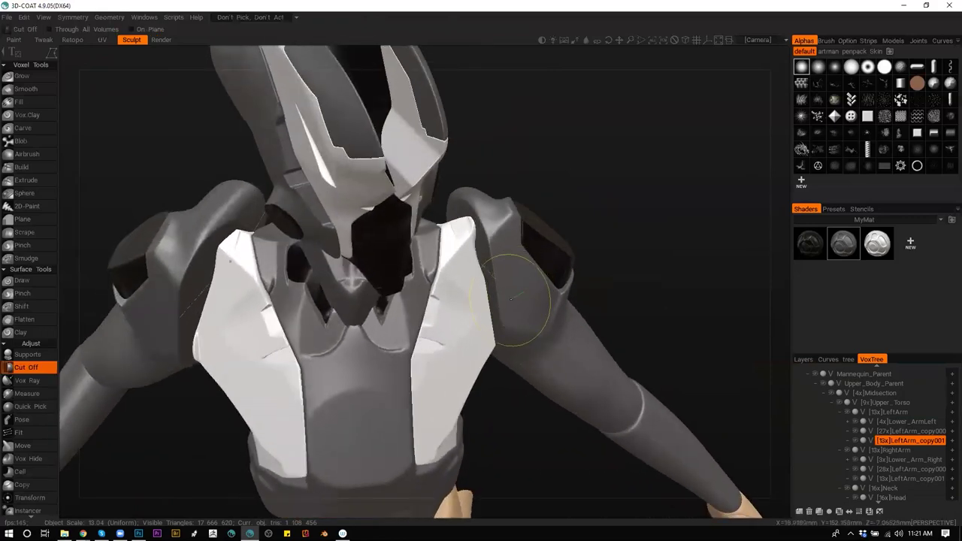
mouse_move(519, 324)
middle_down()
mouse_move(467, 288)
mouse_move(504, 261)
mouse_move(506, 224)
mouse_move(533, 327)
mouse_move(533, 311)
middle_up()
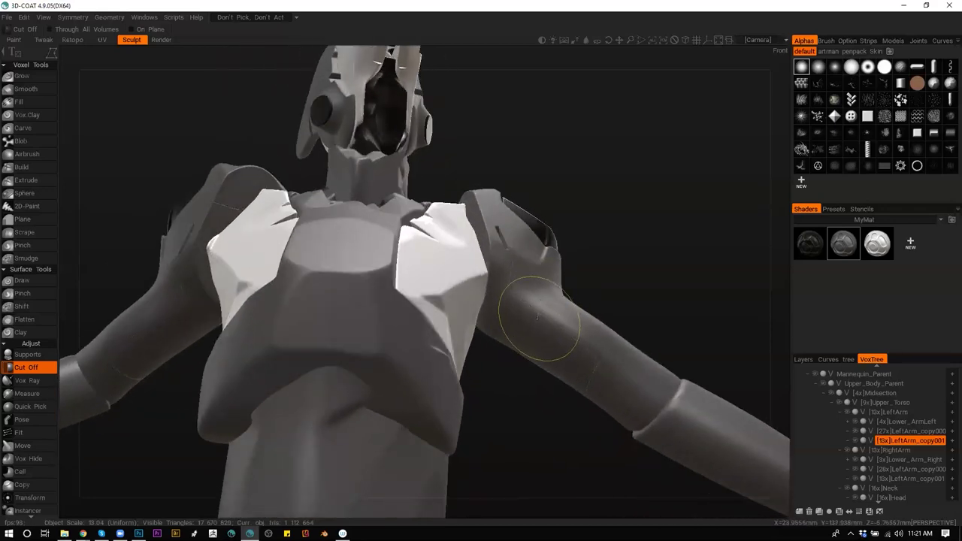
middle_drag(539, 366, 534, 399)
Resample the inner upper-arm strips to a higher density and the main upper arms with a density modulation factor of 1.244
key(Return)
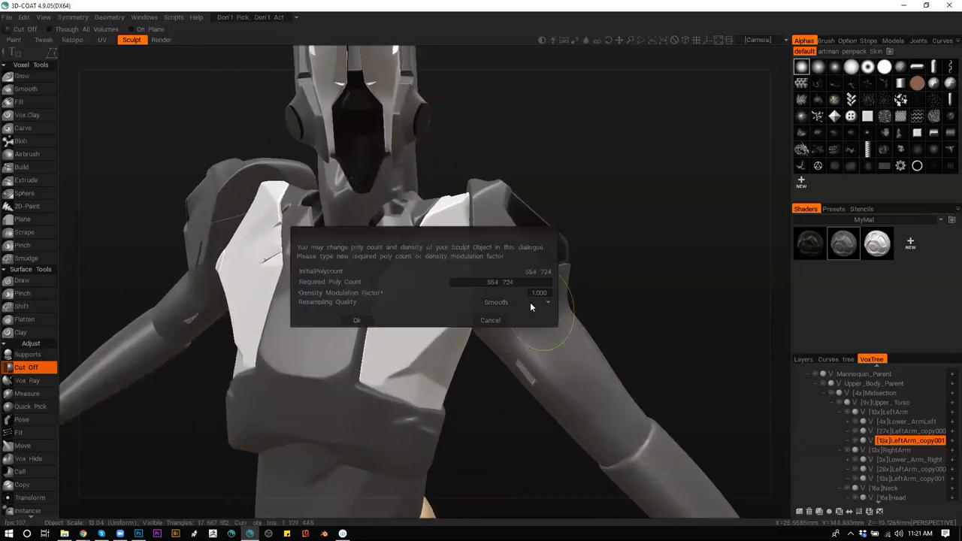
click(357, 320)
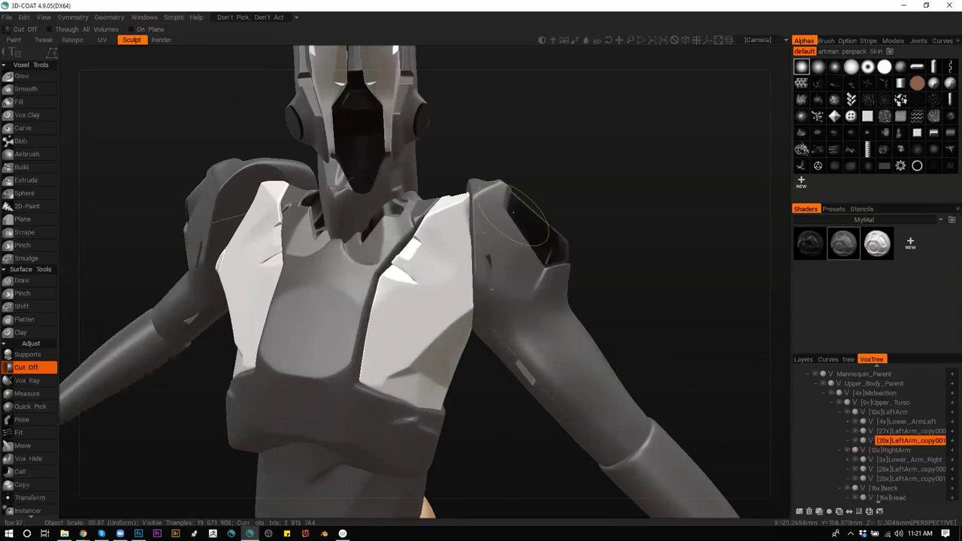
key(h)
key(Return)
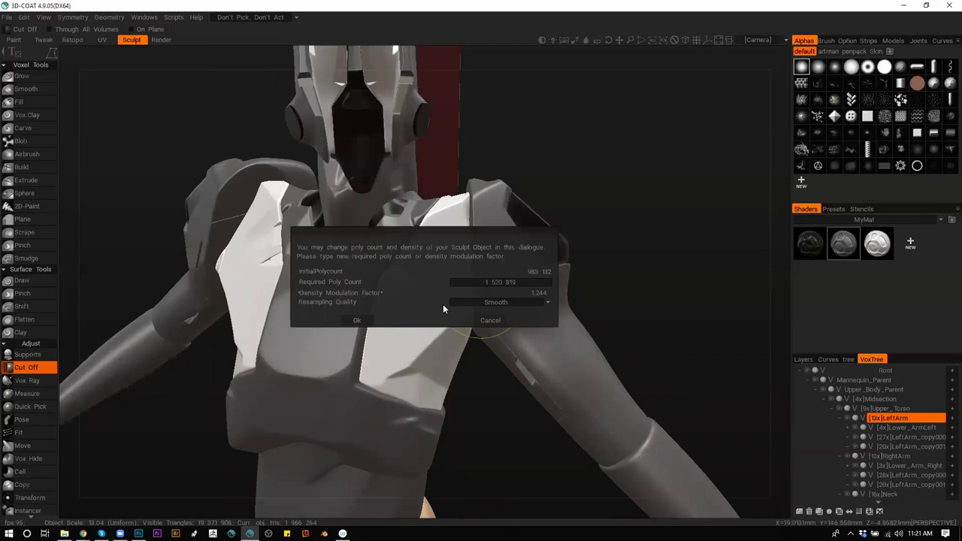
key(Return)
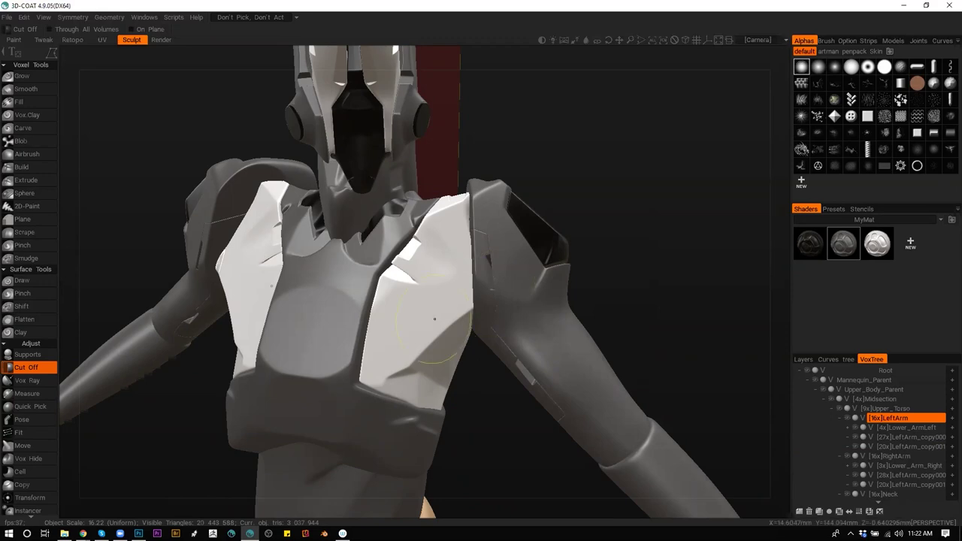
Pull the upper arm shell upward at the shoulder with the Move tool at a brush radius of about 10.8
alt+drag(518, 281, 593, 238)
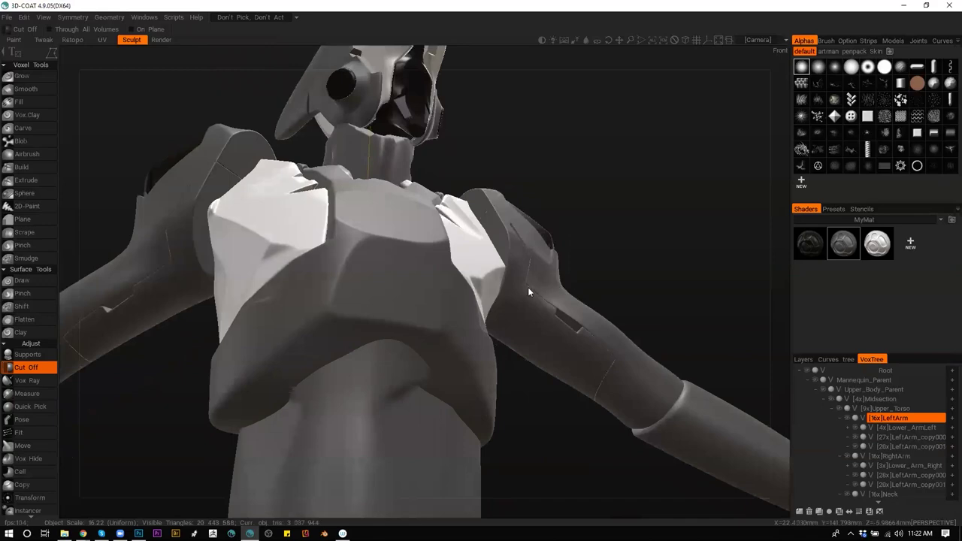
alt+right_drag(533, 287, 508, 280)
alt+drag(487, 328, 491, 268)
mouse_move(490, 268)
alt+right_down()
mouse_move(533, 297)
mouse_move(500, 312)
alt+right_up()
alt+drag(500, 313, 498, 264)
key(m)
right_drag(518, 279, 539, 286)
drag(509, 277, 516, 251)
mouse_move(563, 228)
alt+mouse_down()
mouse_move(542, 333)
mouse_move(466, 334)
mouse_move(548, 351)
alt+mouse_up()
right_drag(549, 348, 462, 345)
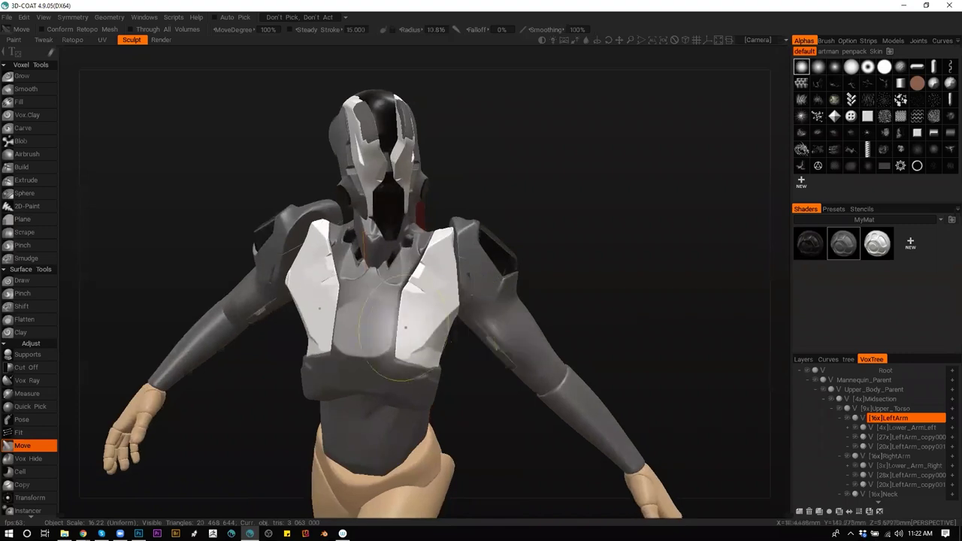
Trim a small piece from the edge of the white chest panels with Cut Off
alt+drag(460, 345, 542, 374)
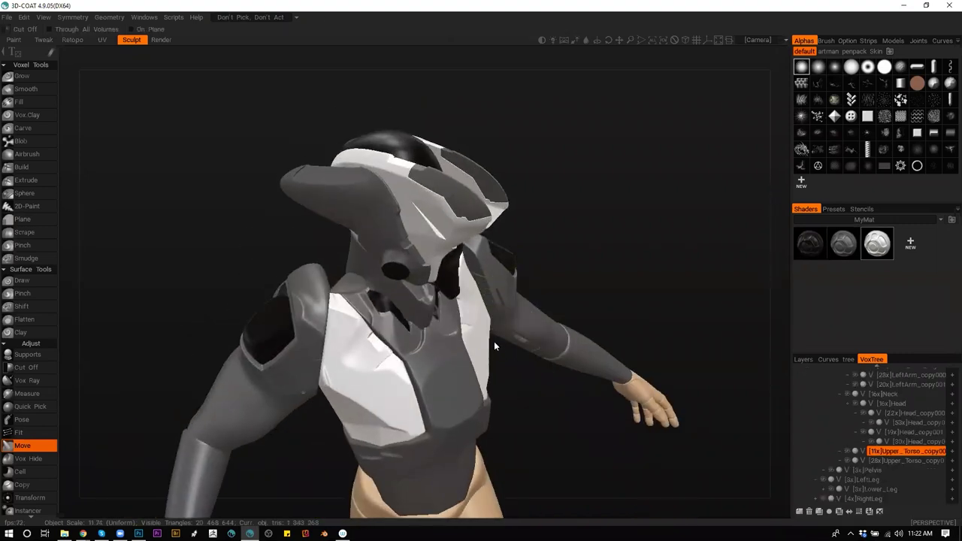
key(c)
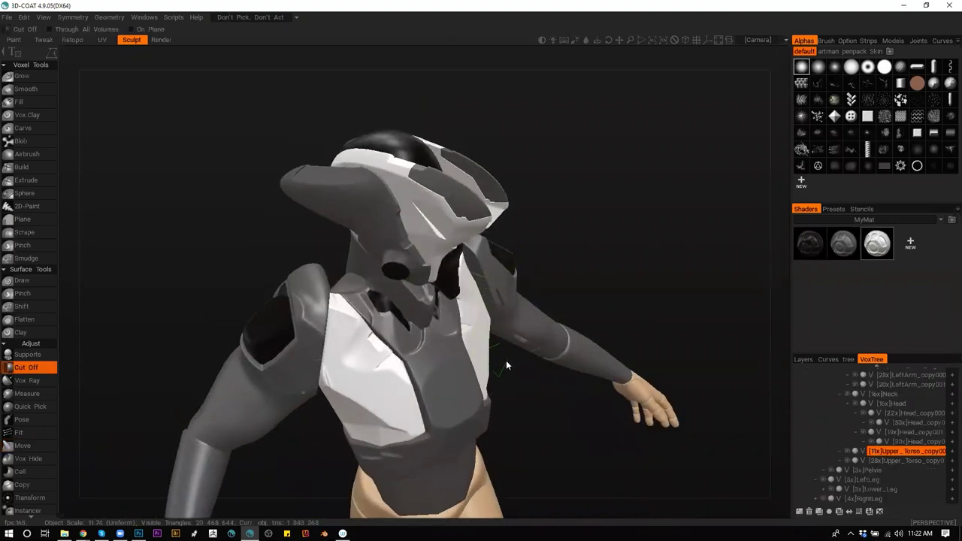
right_drag(512, 392, 443, 366)
shift+drag(444, 366, 794, 373)
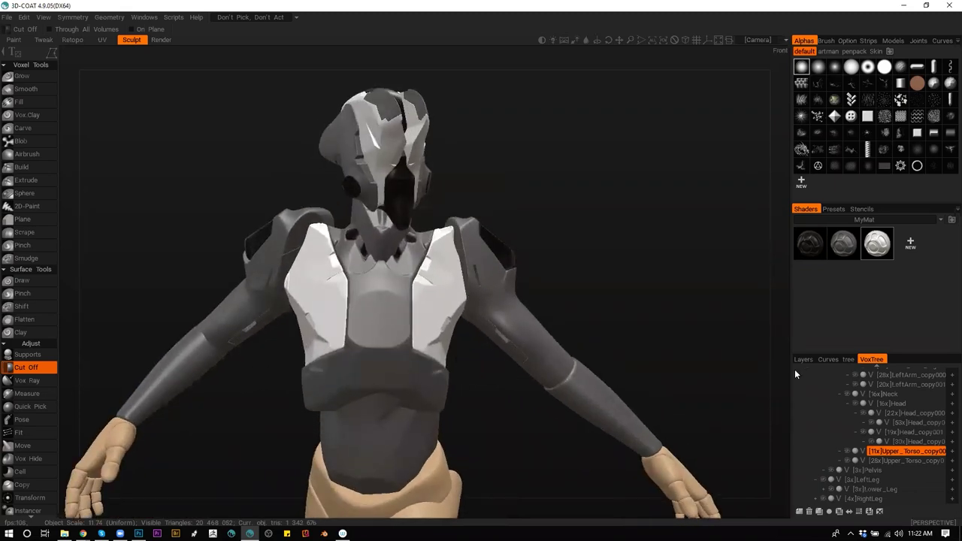
Cut a small notch into the shoulder section of the upper arm shells with Cut Off
alt+drag(471, 237, 436, 216)
key(h)
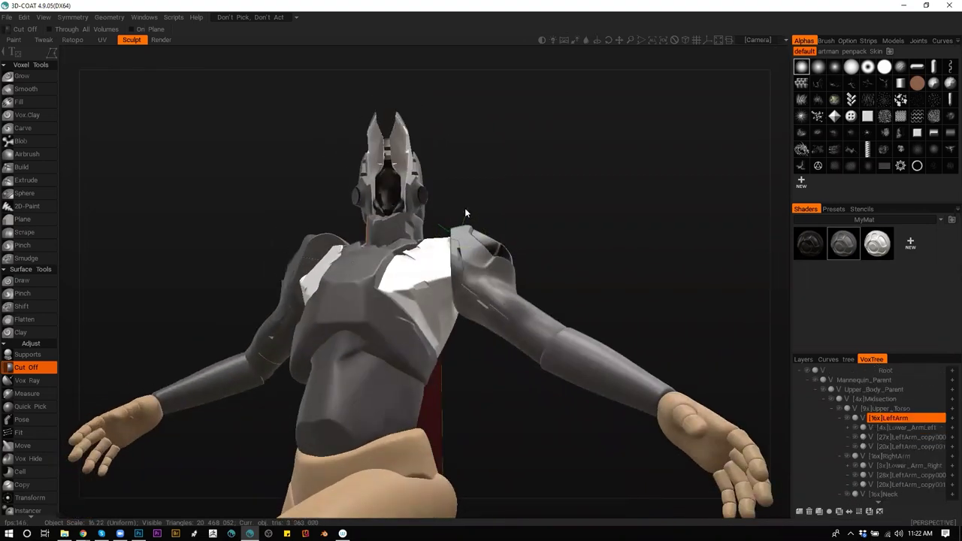
right_drag(466, 212, 598, 335)
alt+drag(598, 335, 511, 274)
key(h)
alt+drag(364, 245, 322, 280)
right_drag(323, 281, 403, 172)
Flatten the side and rear surface of the dark grey head shell with the Plane tool at a brush radius of about 3.8
key(h)
alt+drag(403, 172, 425, 210)
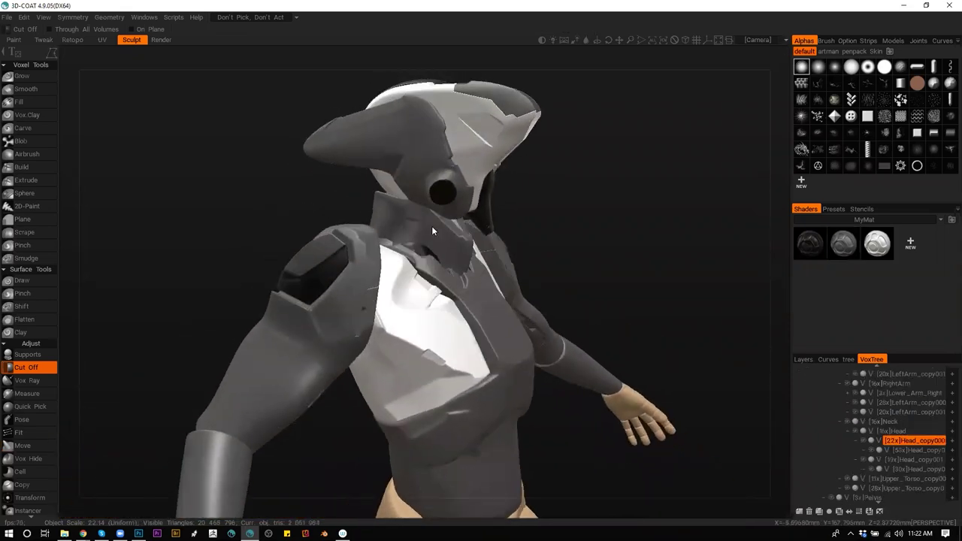
alt+middle_drag(425, 211, 438, 260)
click(22, 219)
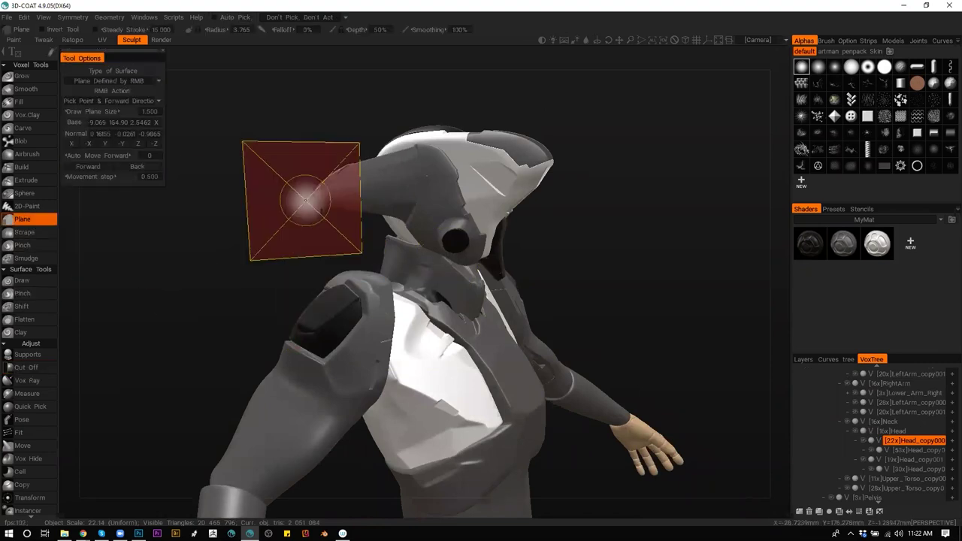
mouse_move(429, 168)
right_down()
mouse_move(432, 230)
mouse_move(445, 209)
mouse_move(410, 233)
right_up()
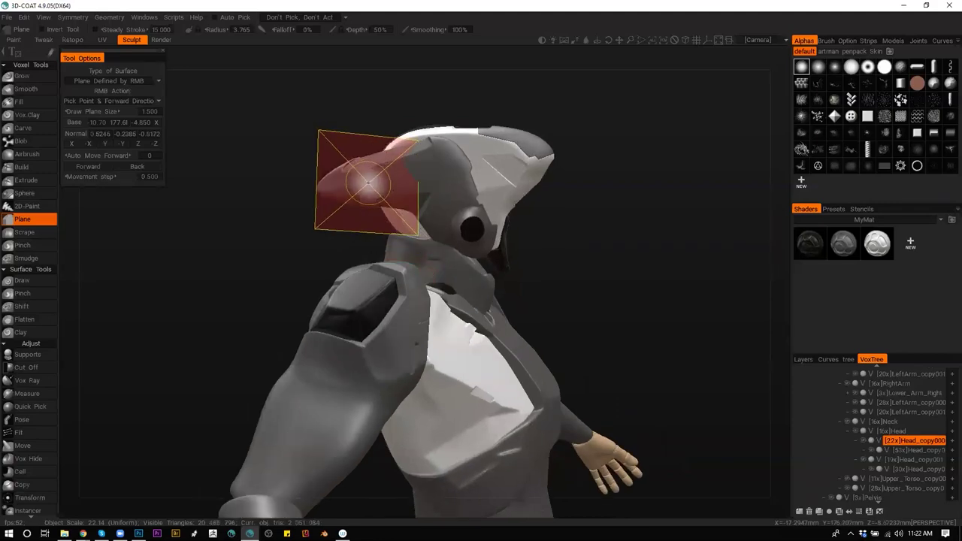
mouse_move(403, 176)
right_down()
mouse_move(489, 245)
mouse_move(579, 260)
mouse_move(464, 225)
mouse_move(404, 263)
mouse_move(460, 258)
right_up()
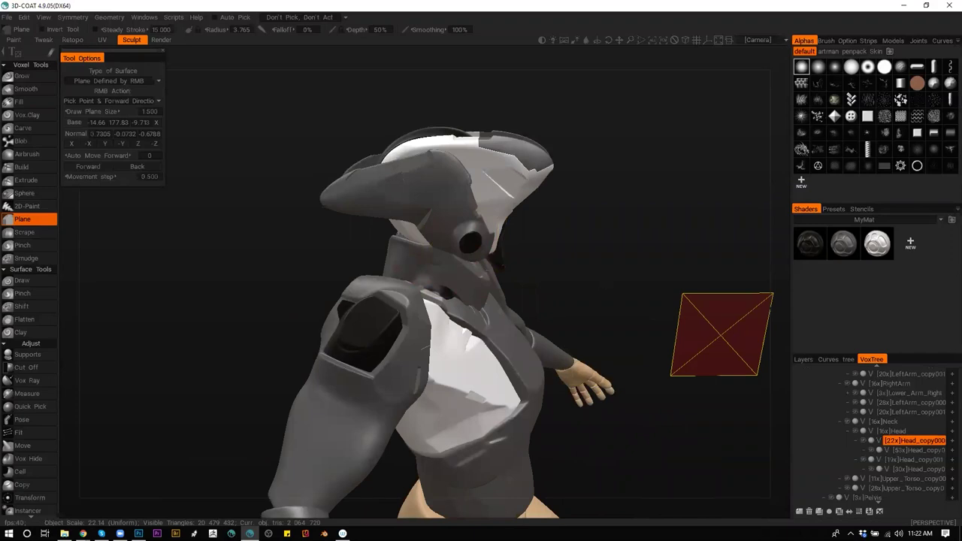
mouse_move(424, 201)
alt+right_down()
mouse_move(438, 212)
mouse_move(438, 194)
alt+right_up()
alt+middle_drag(439, 193, 451, 257)
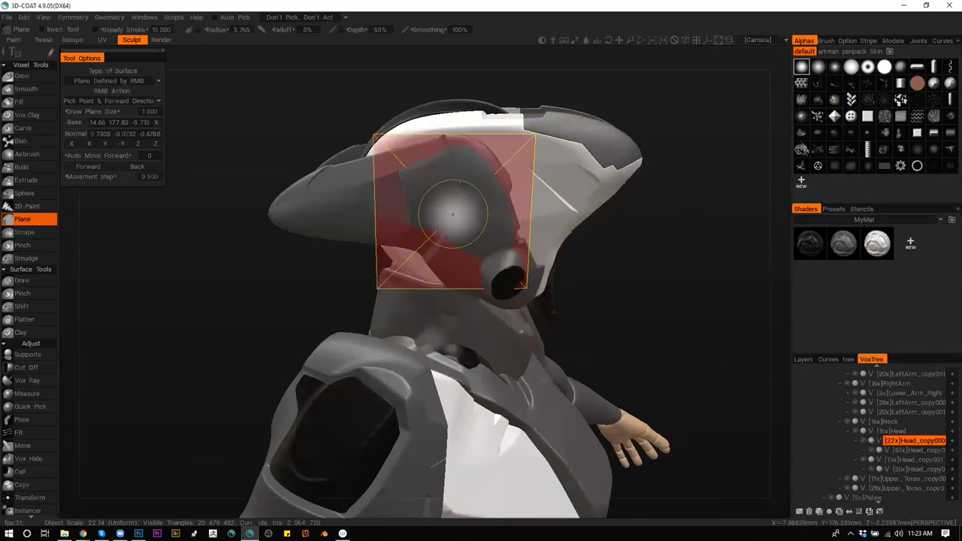
drag(678, 306, 386, 206)
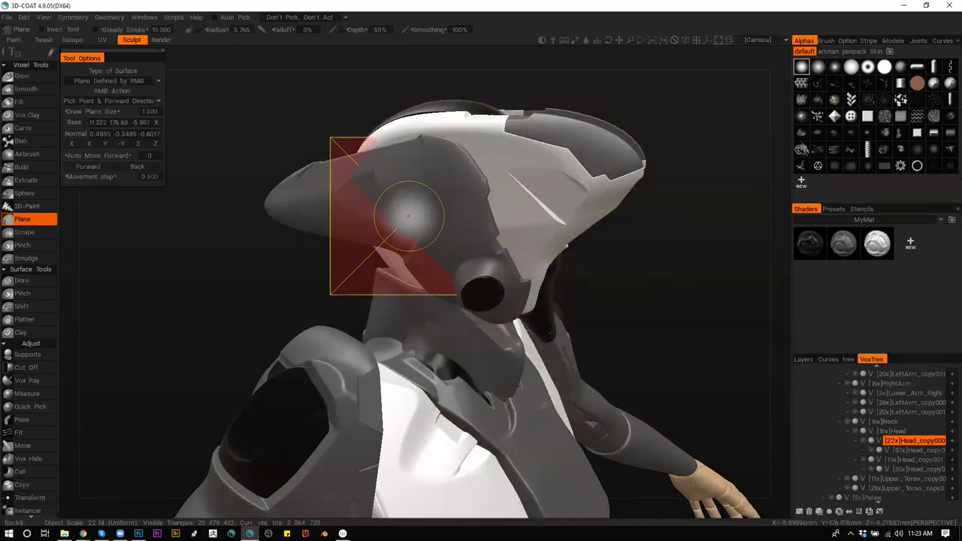
Resample the dark grey head shell with a density modulation factor of 0.794
key(ctrl+r)
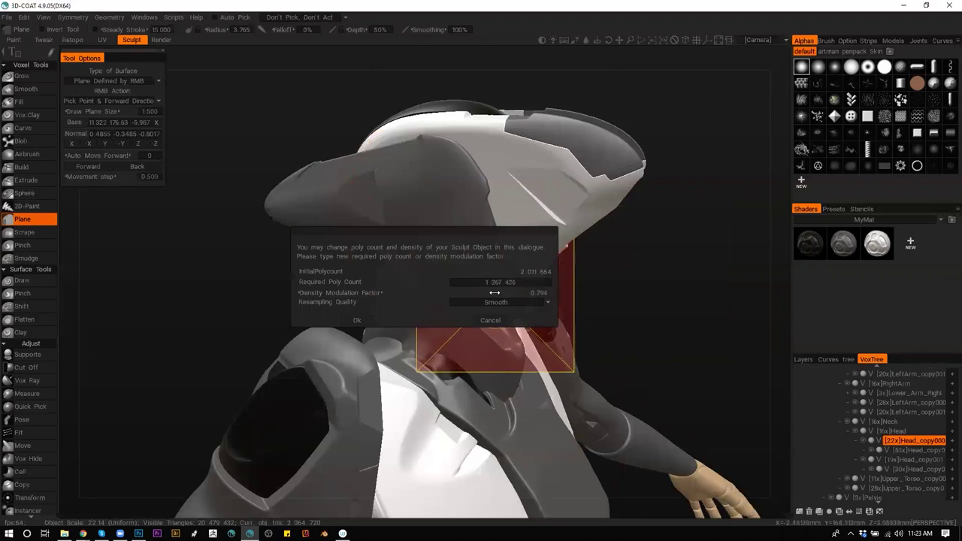
click(357, 320)
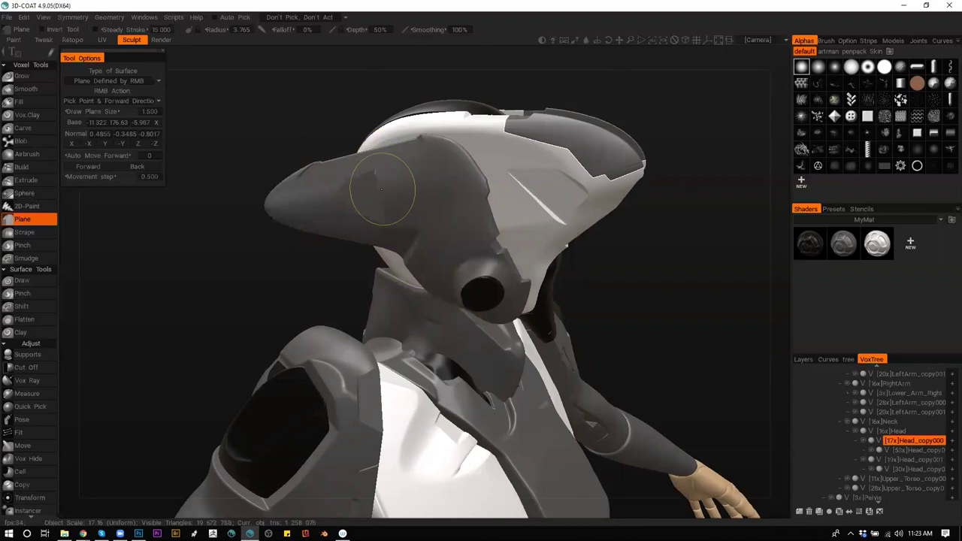
mouse_move(383, 218)
alt+mouse_down()
mouse_move(590, 275)
mouse_move(625, 262)
mouse_move(547, 252)
mouse_move(500, 259)
alt+mouse_up()
alt+right_drag(485, 275, 438, 276)
mouse_move(438, 276)
alt+mouse_down()
mouse_move(463, 305)
mouse_move(521, 285)
mouse_move(513, 289)
alt+mouse_up()
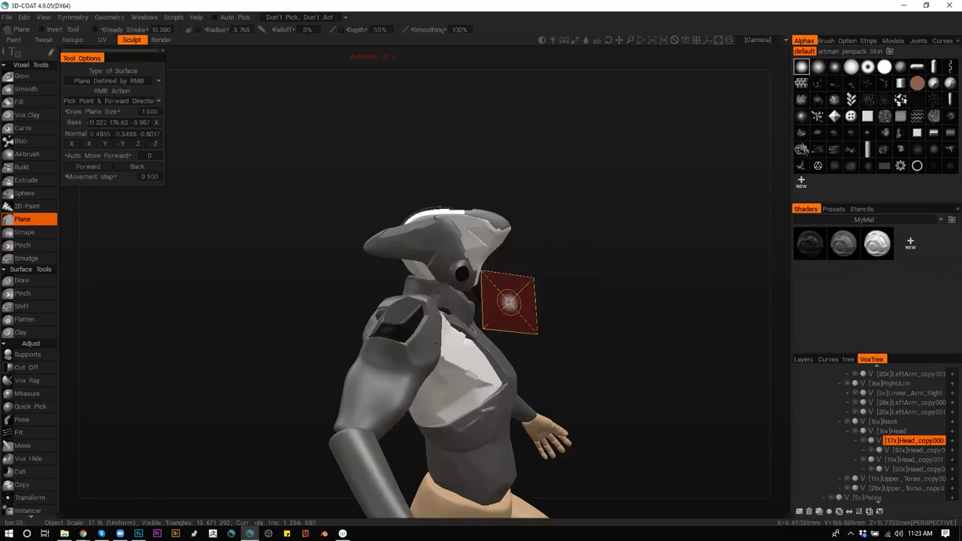
Trim the outer side of the upper arm shells below the shoulder with Cut Off
key(h)
alt+drag(388, 438, 507, 398)
alt+right_drag(506, 398, 527, 403)
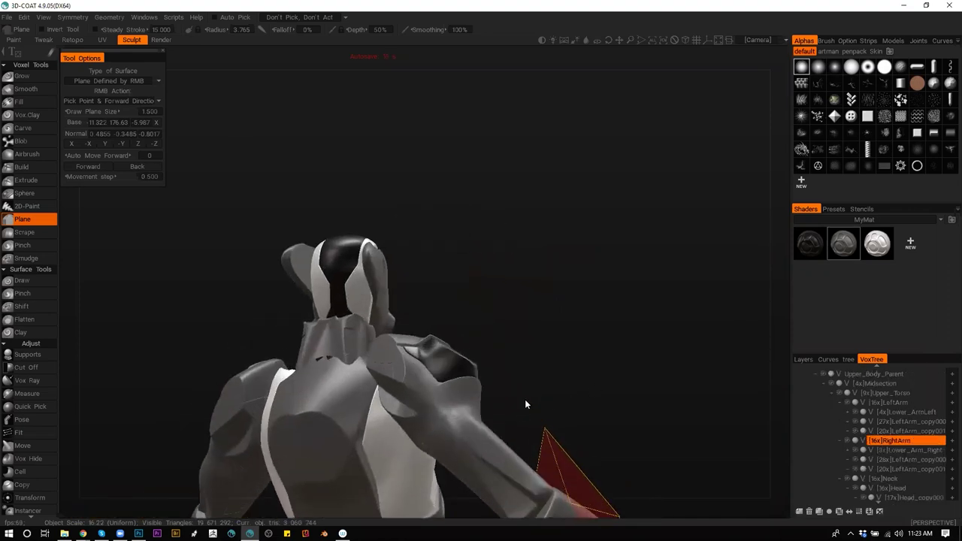
alt+middle_drag(529, 338, 537, 195)
alt+drag(537, 195, 575, 322)
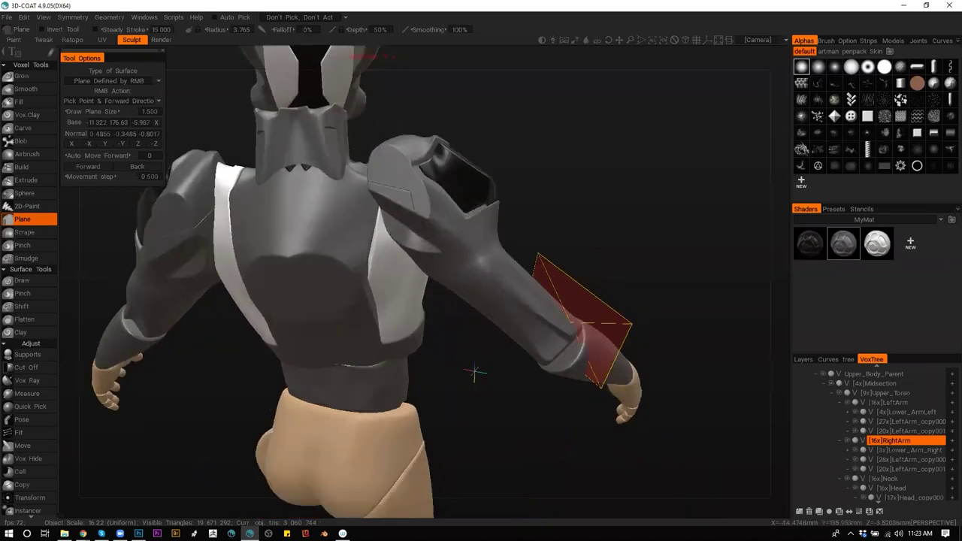
alt+drag(558, 245, 497, 234)
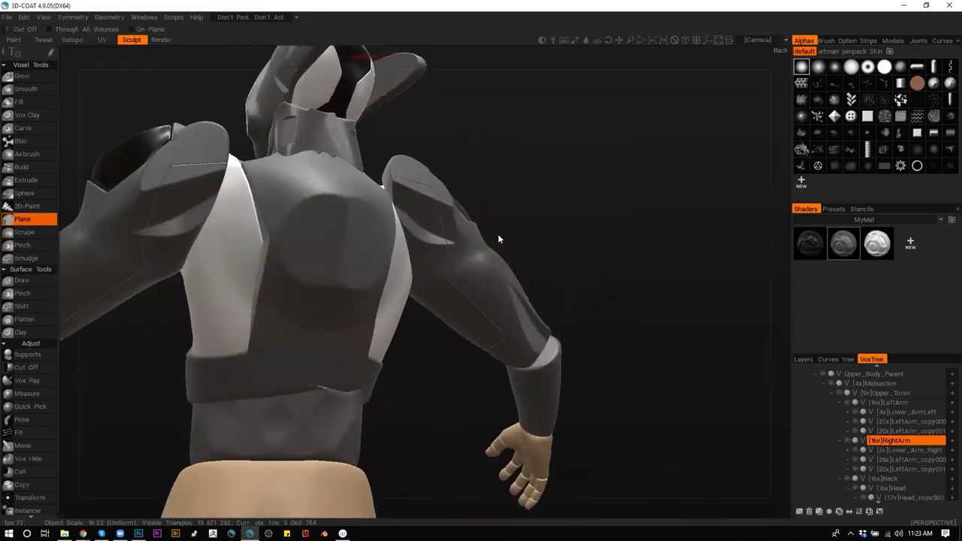
key(k)
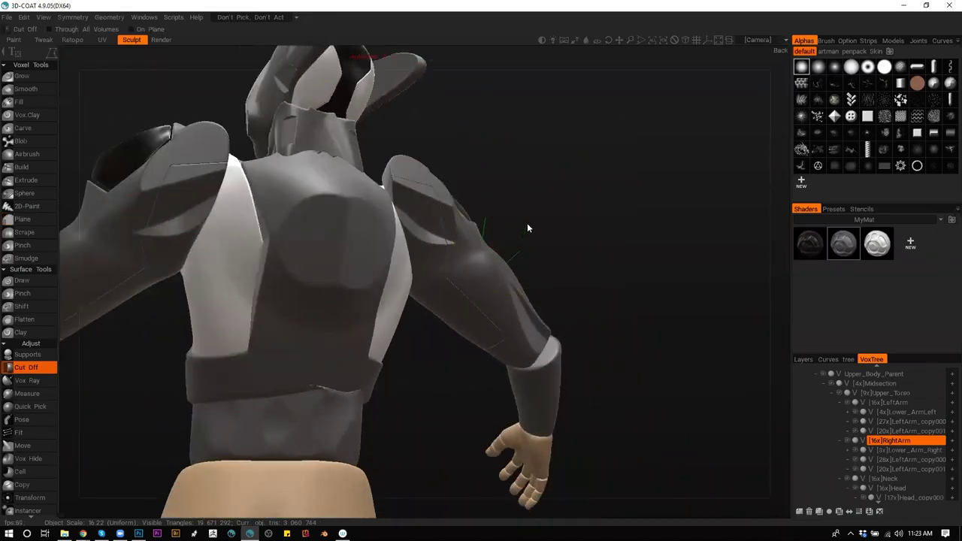
drag(532, 282, 388, 299)
scroll(386, 293, down, 5)
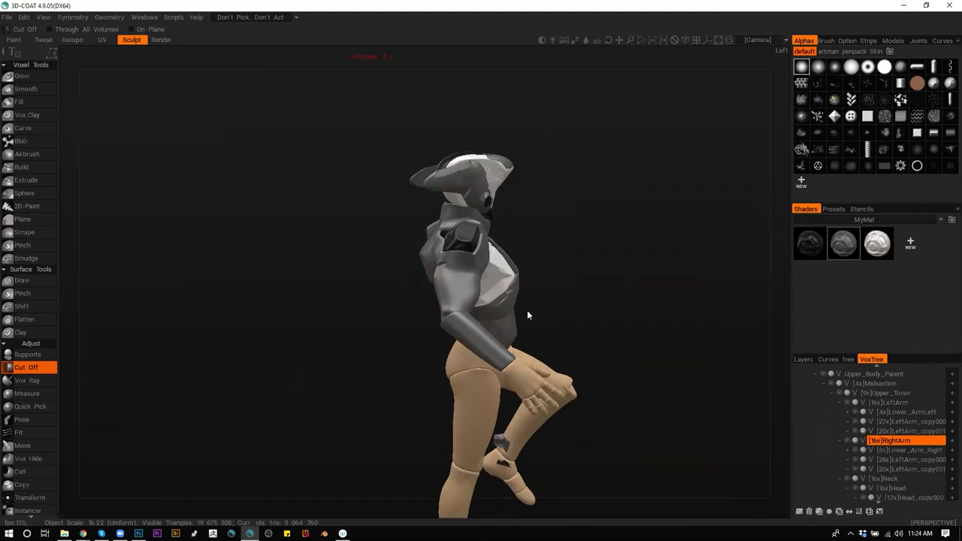
Trim the back of the upper arm shells near the elbow with Cut Off
drag(541, 312, 528, 324)
scroll(559, 331, up, 5)
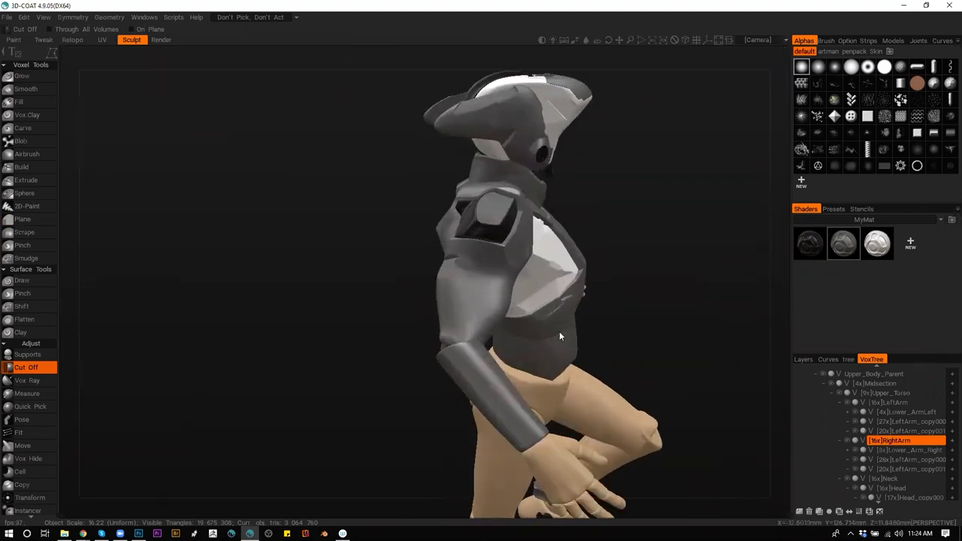
key(m)
drag(437, 381, 432, 418)
middle_drag(364, 347, 335, 329)
key(c)
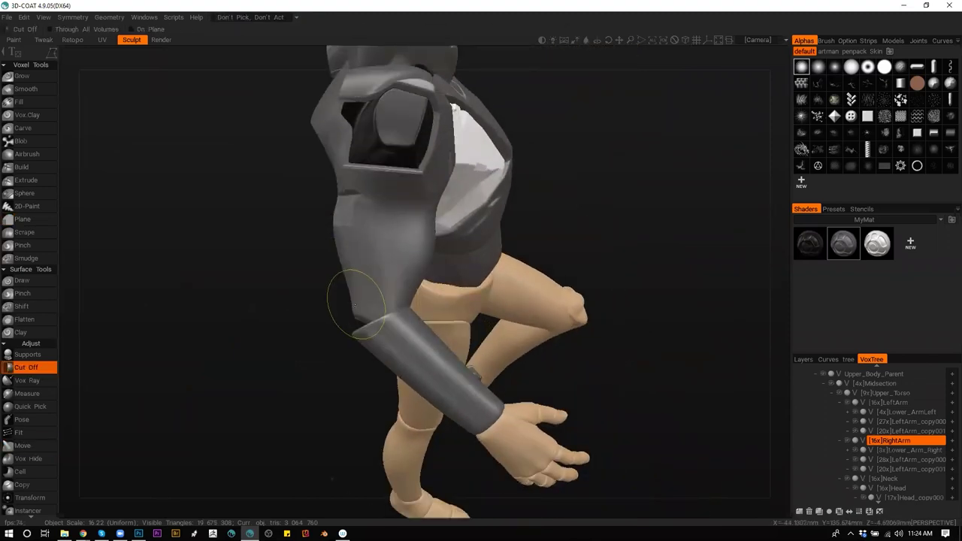
mouse_move(344, 309)
mouse_down()
mouse_move(338, 402)
mouse_move(368, 321)
mouse_move(359, 312)
mouse_move(378, 334)
mouse_move(440, 337)
mouse_move(447, 251)
mouse_move(508, 262)
mouse_move(404, 350)
mouse_move(377, 348)
mouse_move(336, 434)
mouse_move(411, 340)
mouse_move(397, 330)
mouse_move(398, 301)
mouse_up()
Bulge the lower arms outward below the elbow with the Move tool at a brush radius of about 10.8
key(m)
key(h)
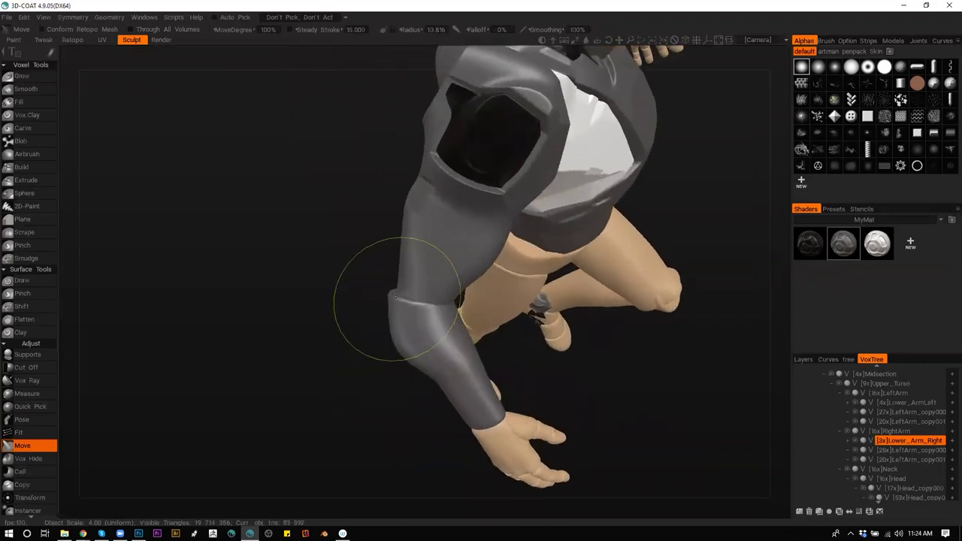
mouse_move(438, 382)
mouse_down()
mouse_move(432, 389)
mouse_move(367, 356)
mouse_move(313, 312)
mouse_move(375, 337)
mouse_up()
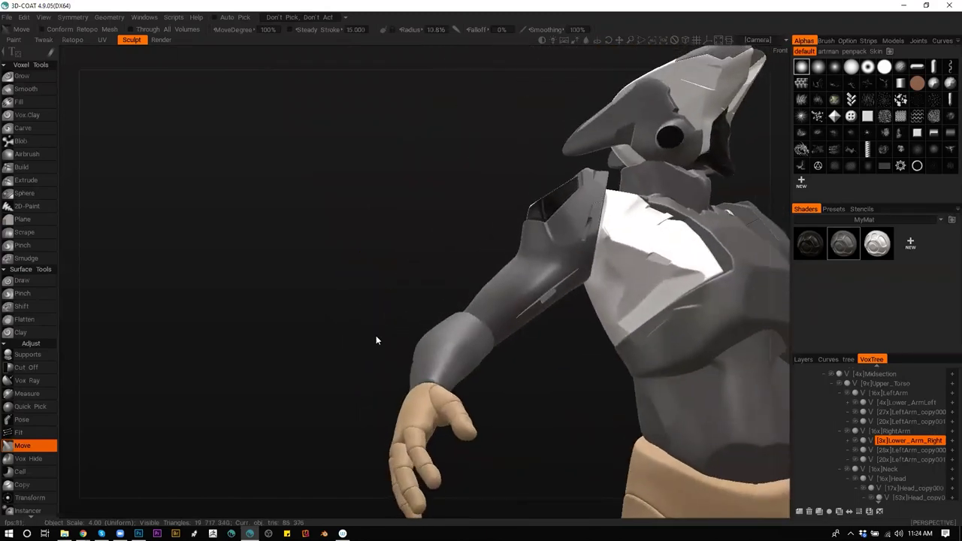
Trim the lower arms with Cut Off
key(k)
mouse_move(450, 267)
mouse_down()
mouse_move(393, 315)
mouse_move(453, 394)
mouse_move(608, 350)
mouse_up()
alt+right_drag(548, 339, 530, 320)
alt+drag(529, 323, 477, 314)
mouse_move(570, 375)
alt+right_down()
mouse_move(561, 369)
mouse_move(584, 385)
alt+right_up()
alt+drag(584, 386, 484, 314)
alt+middle_drag(483, 314, 421, 289)
mouse_move(420, 288)
alt+right_down()
mouse_move(414, 333)
mouse_move(413, 300)
alt+right_up()
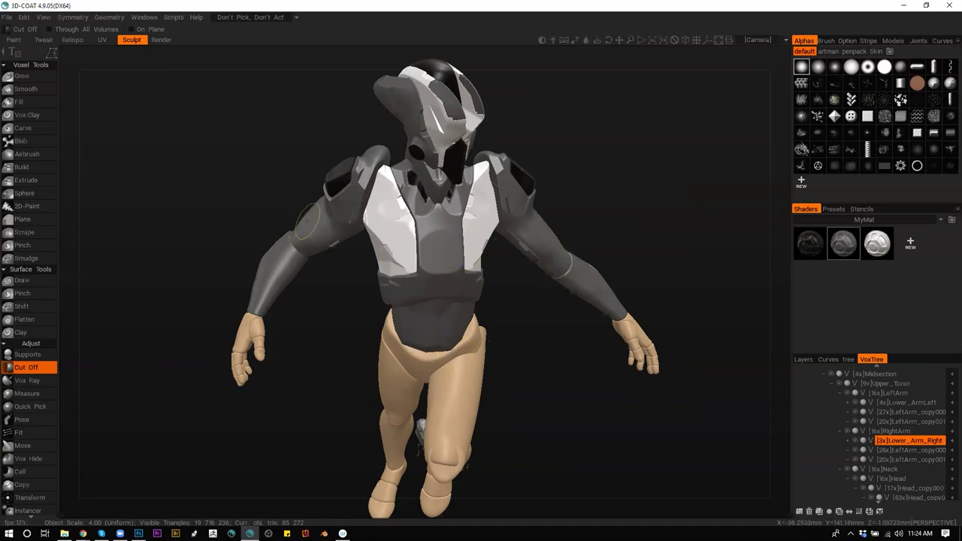
Examine the proportions of the arms and torso from several angles
key(h)
alt+drag(313, 223, 291, 215)
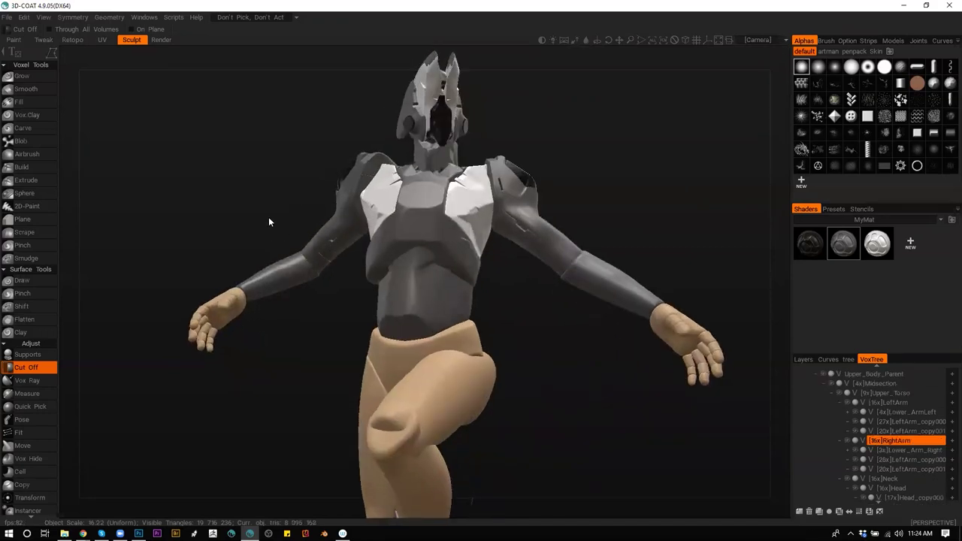
alt+middle_drag(279, 260, 313, 294)
alt+right_drag(314, 294, 362, 286)
alt+middle_drag(295, 320, 382, 376)
mouse_move(381, 378)
alt+mouse_down()
mouse_move(404, 388)
mouse_move(317, 300)
mouse_move(387, 262)
mouse_move(376, 241)
mouse_move(308, 309)
mouse_move(369, 345)
mouse_move(475, 376)
mouse_move(299, 311)
mouse_move(356, 348)
mouse_move(481, 365)
alt+mouse_up()
scroll(381, 257, up, 3)
scroll(381, 257, down, 3)
alt+drag(536, 278, 601, 289)
Reshape the upper arm shells around the shoulders with the Move tool at a brush radius of about 12.9
key(m)
right_drag(426, 241, 437, 243)
mouse_move(425, 242)
mouse_down()
mouse_move(428, 233)
mouse_move(324, 210)
mouse_move(340, 211)
mouse_up()
mouse_move(350, 260)
mouse_down()
mouse_move(341, 337)
mouse_move(325, 293)
mouse_move(339, 270)
mouse_move(322, 290)
mouse_up()
drag(604, 266, 502, 224)
scroll(487, 224, down, 5)
scroll(475, 221, up, 3)
drag(574, 202, 470, 316)
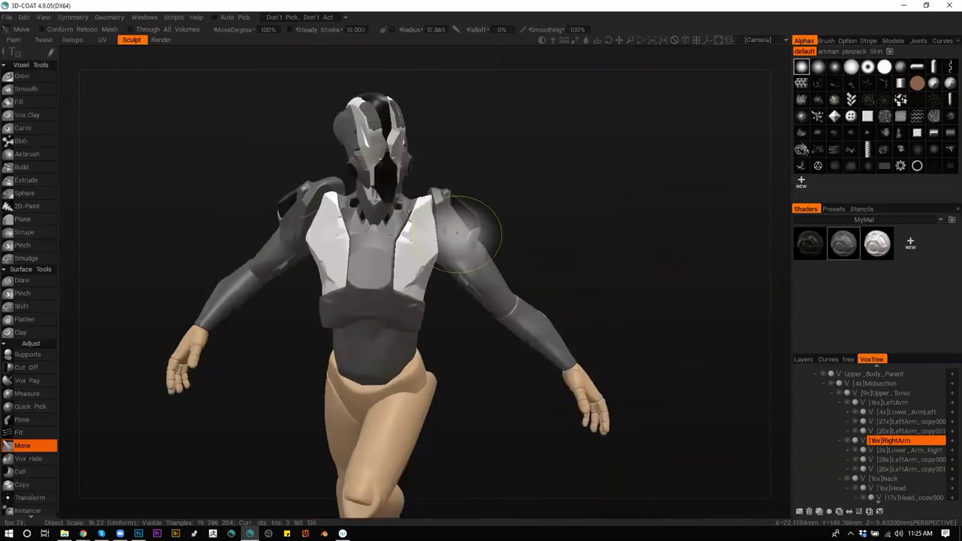
drag(518, 246, 523, 270)
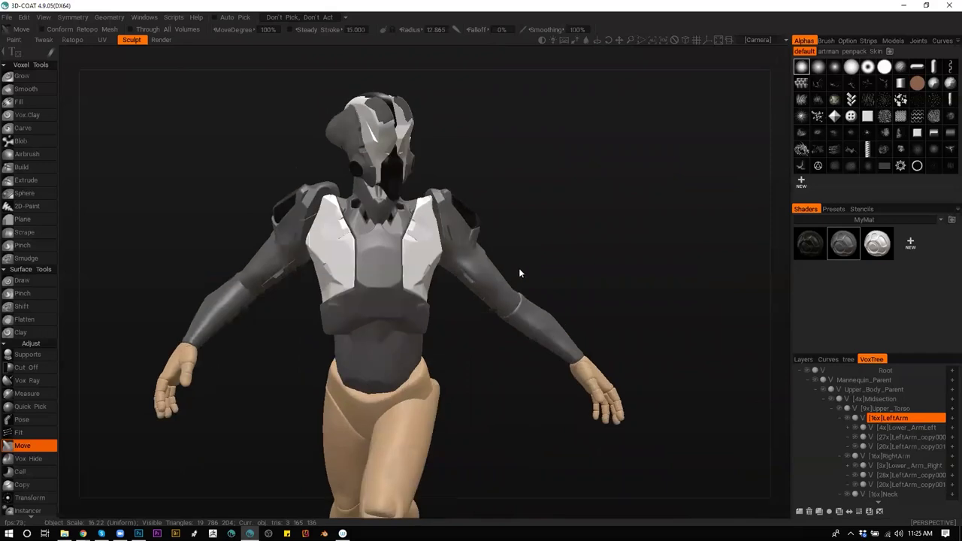
scroll(485, 278, up, 3)
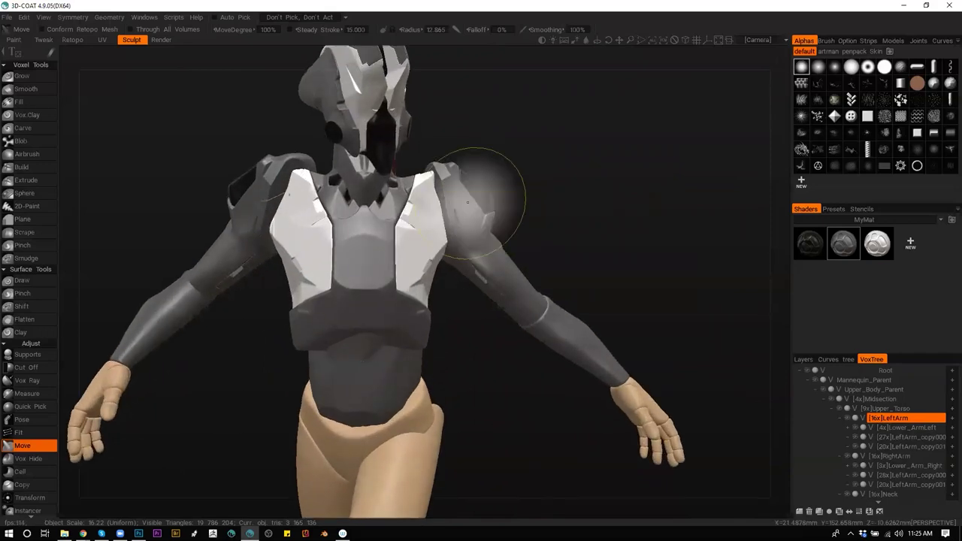
mouse_move(558, 243)
mouse_down()
mouse_move(441, 230)
mouse_move(583, 277)
mouse_move(544, 246)
mouse_move(537, 208)
mouse_move(493, 257)
mouse_up()
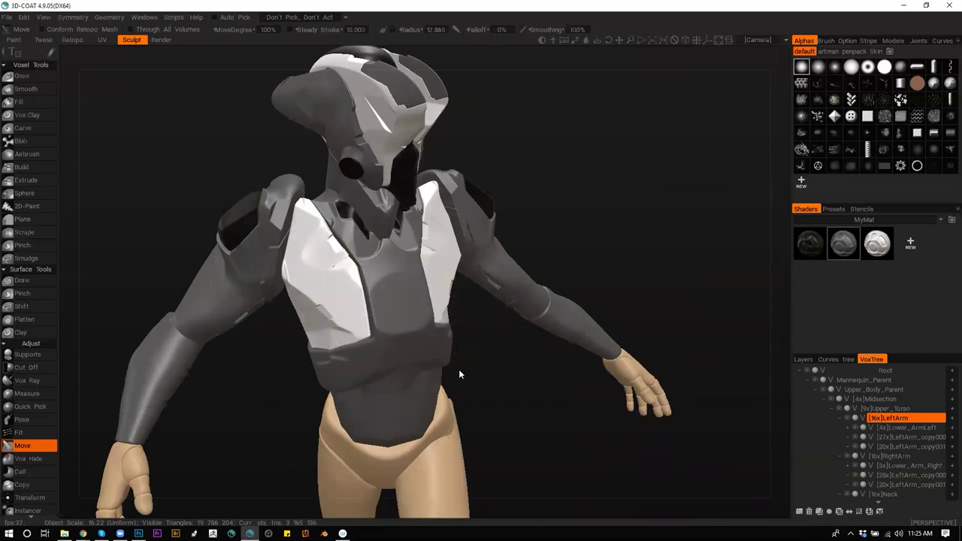
Split a wedge off the upper outer corners of the white chest panels and give it the near-black shader
key(h)
alt+drag(473, 269, 439, 270)
key(s)
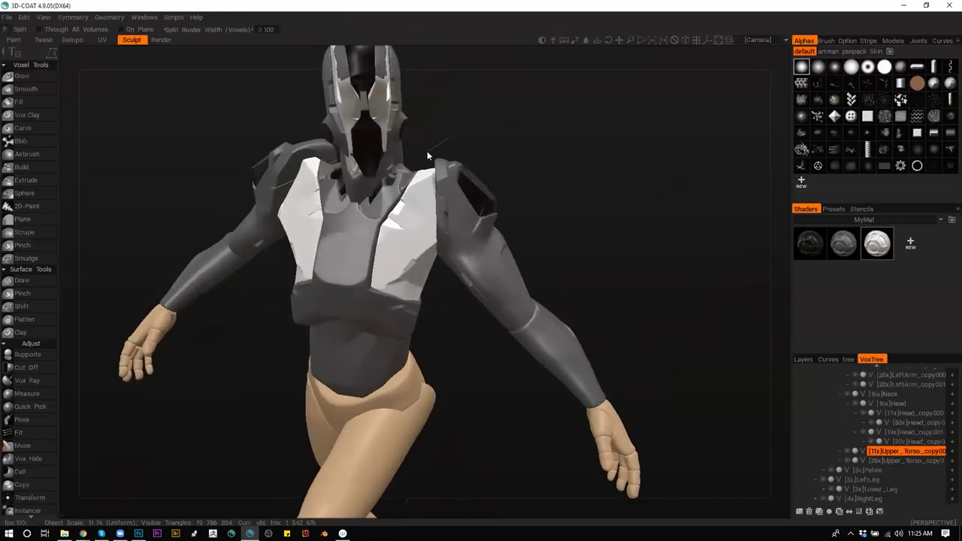
mouse_move(426, 147)
mouse_down()
mouse_move(469, 140)
mouse_move(425, 156)
mouse_up()
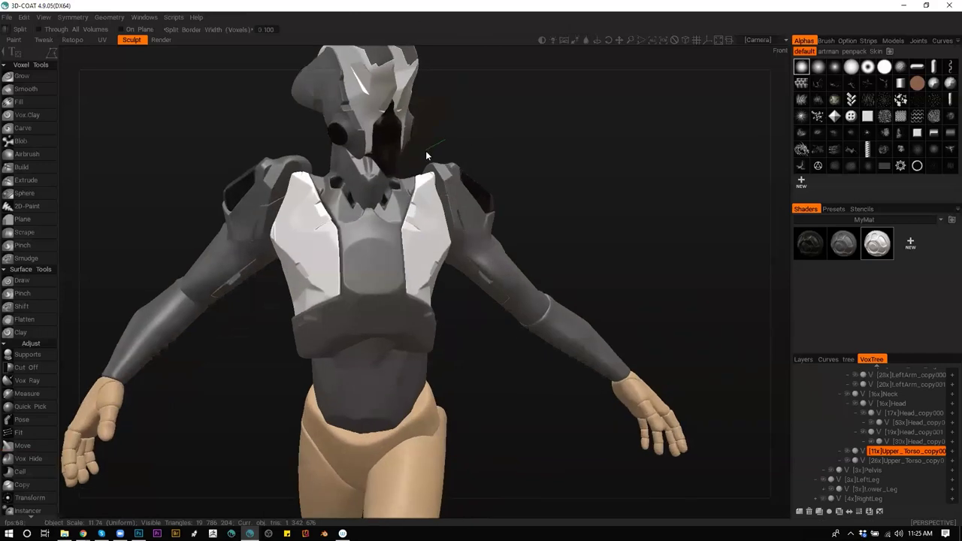
click(479, 188)
click(475, 147)
click(446, 140)
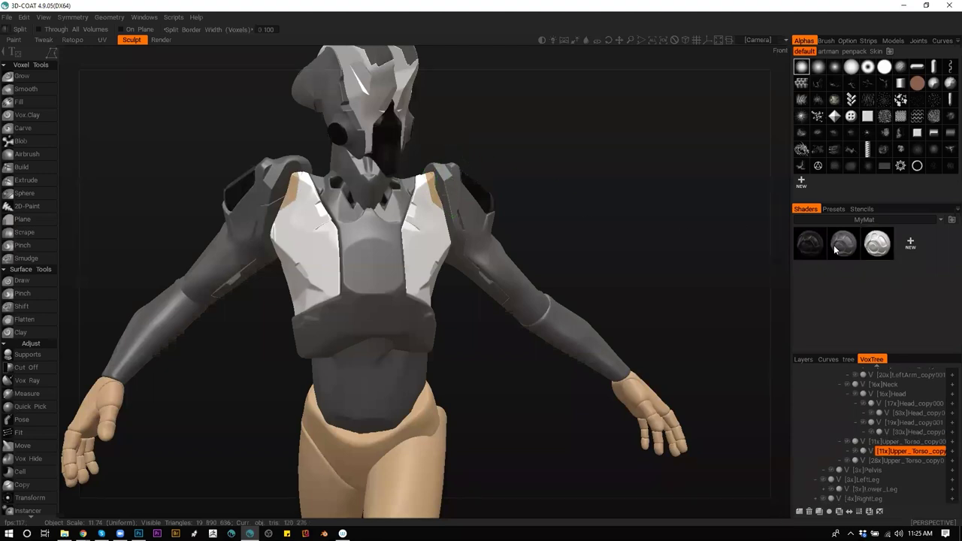
click(812, 244)
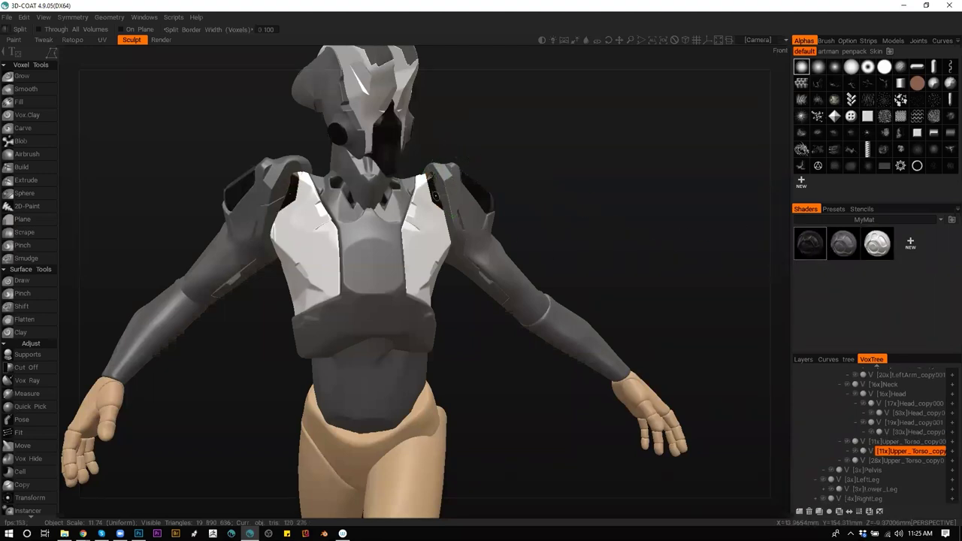
Activate Transform on the near-black chest corner pieces and resample them to a higher density
key(t)
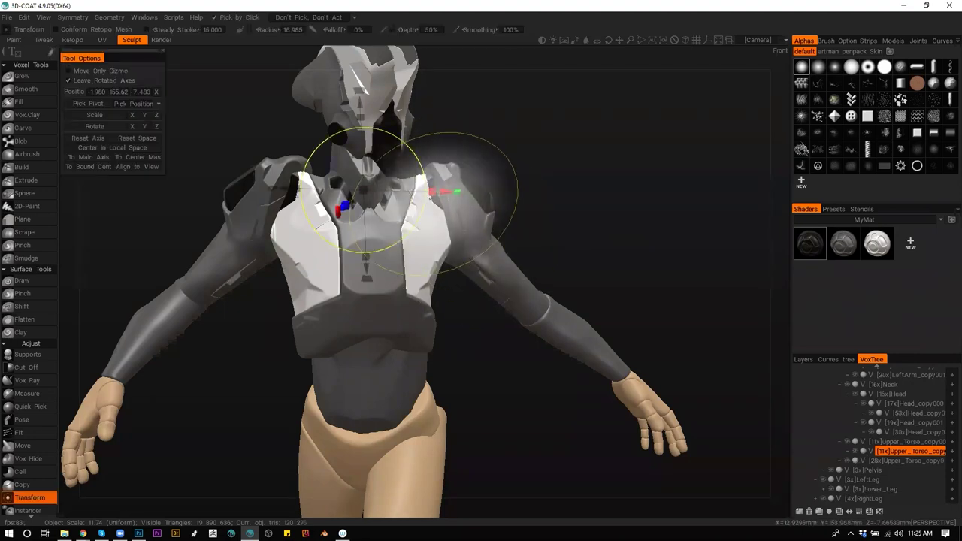
key(Return)
drag(485, 293, 500, 293)
click(359, 321)
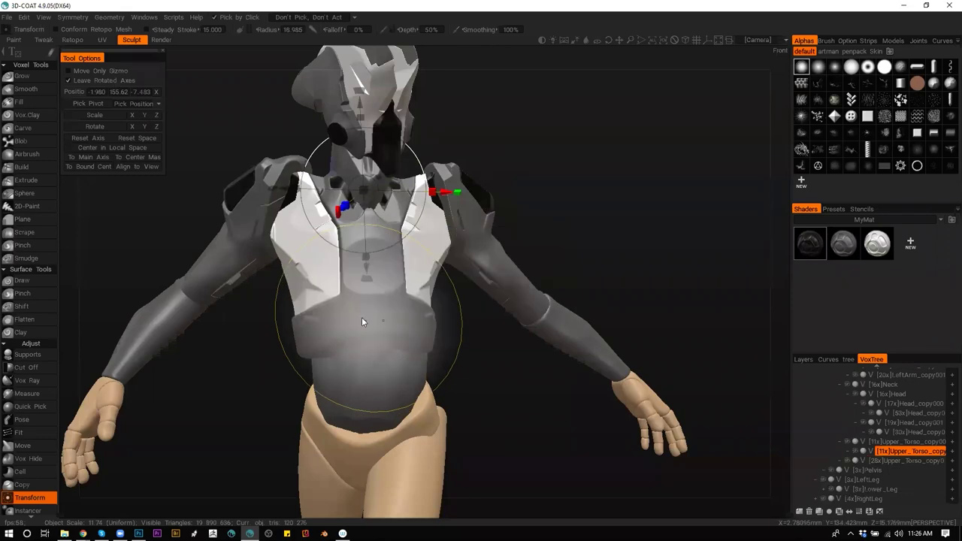
middle_drag(495, 382, 413, 350)
drag(413, 349, 431, 311)
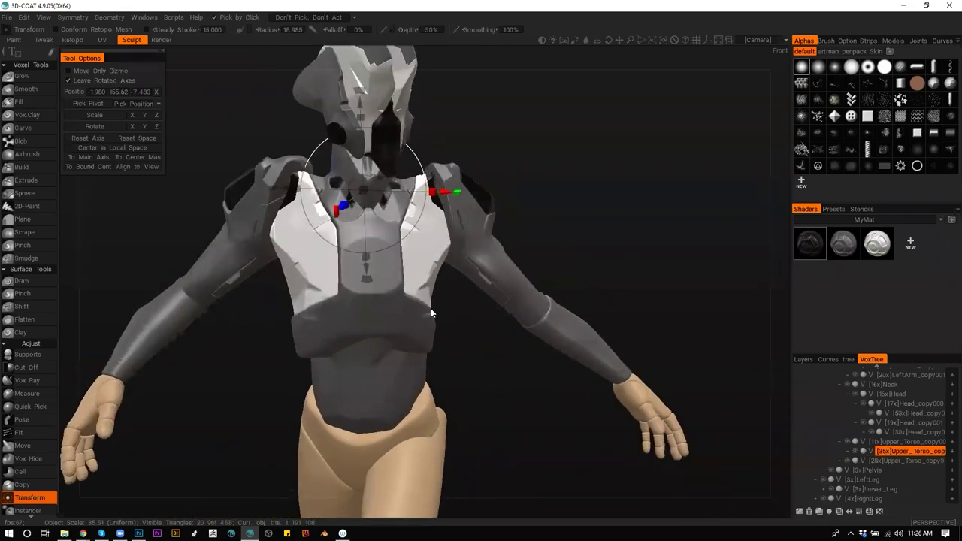
Split angular side panels off the midsection at the waist and resample them to a higher density
key(h)
mouse_move(483, 375)
mouse_down()
mouse_move(511, 382)
mouse_move(451, 369)
mouse_move(445, 352)
mouse_move(445, 417)
mouse_up()
key(h)
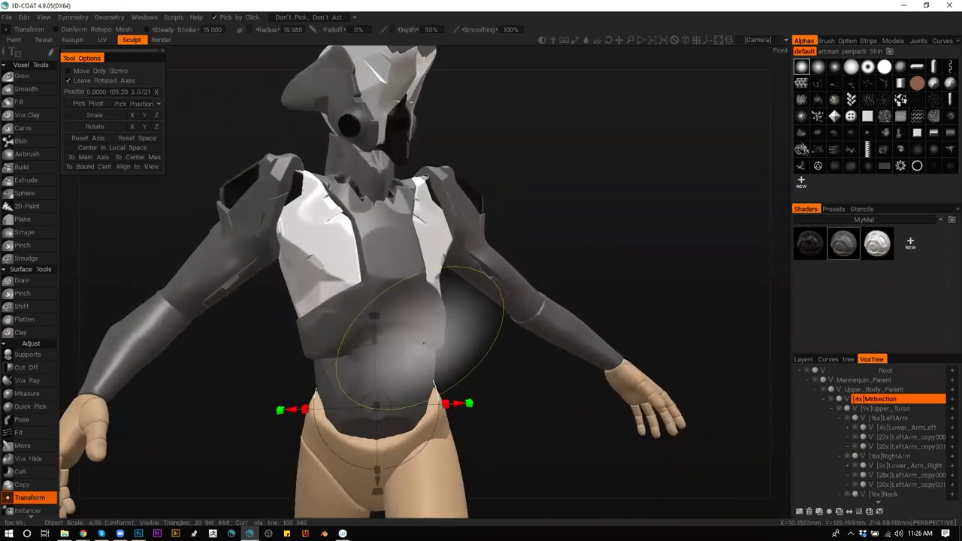
key(shift+s)
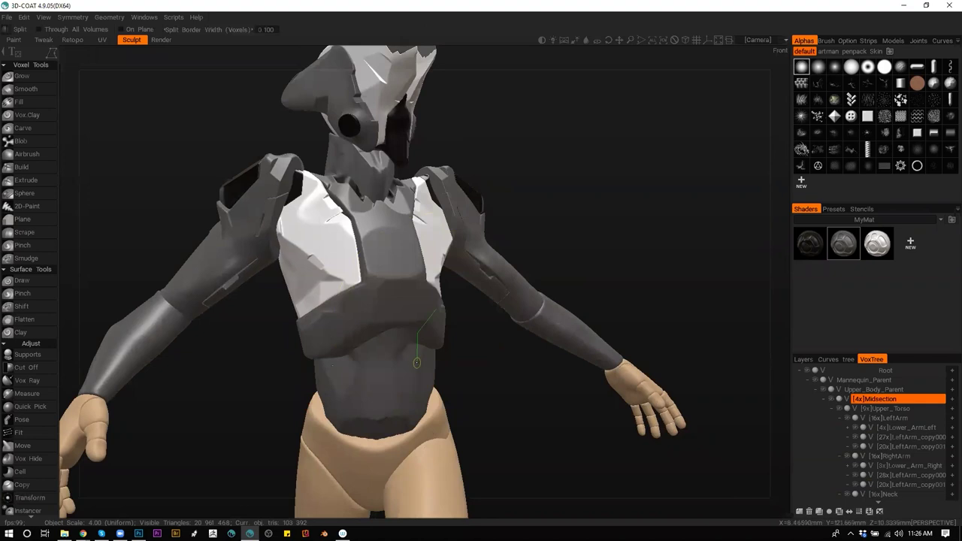
click(434, 313)
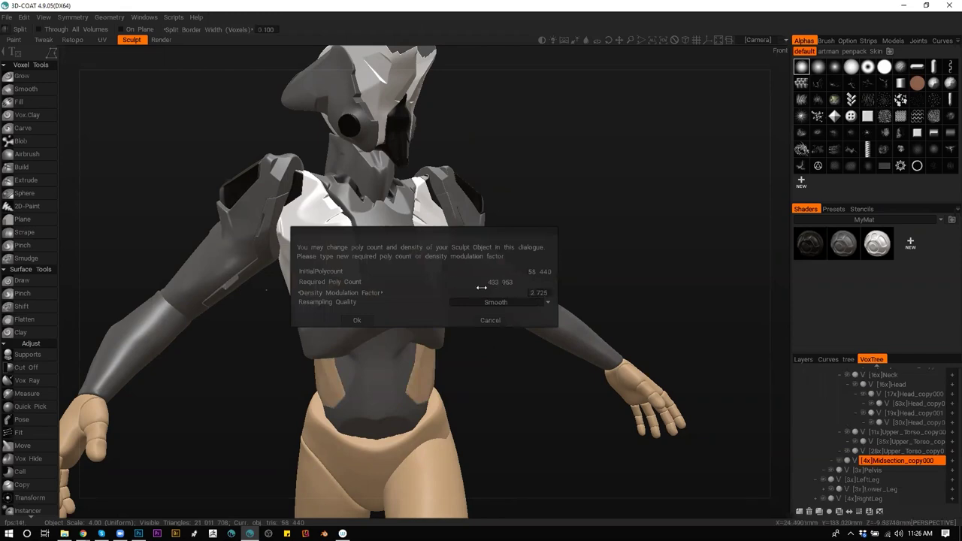
click(382, 320)
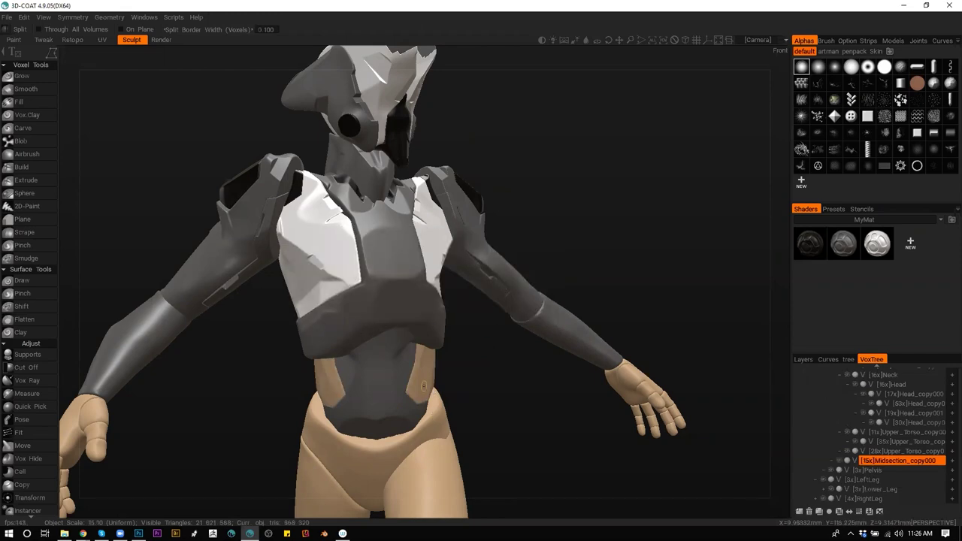
Resample the remaining grey midsection to a higher density
drag(476, 377, 323, 332)
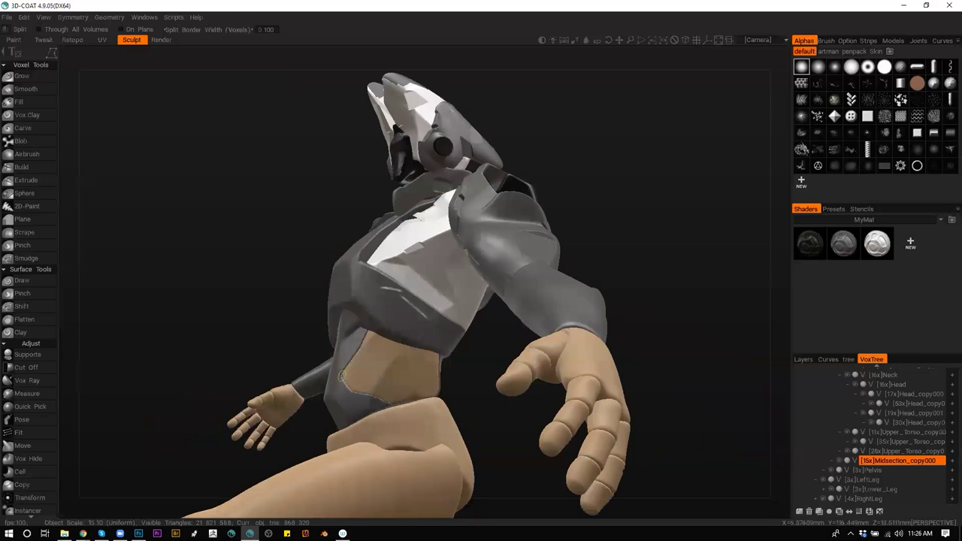
key(h)
key(ctrl+r)
drag(507, 292, 516, 287)
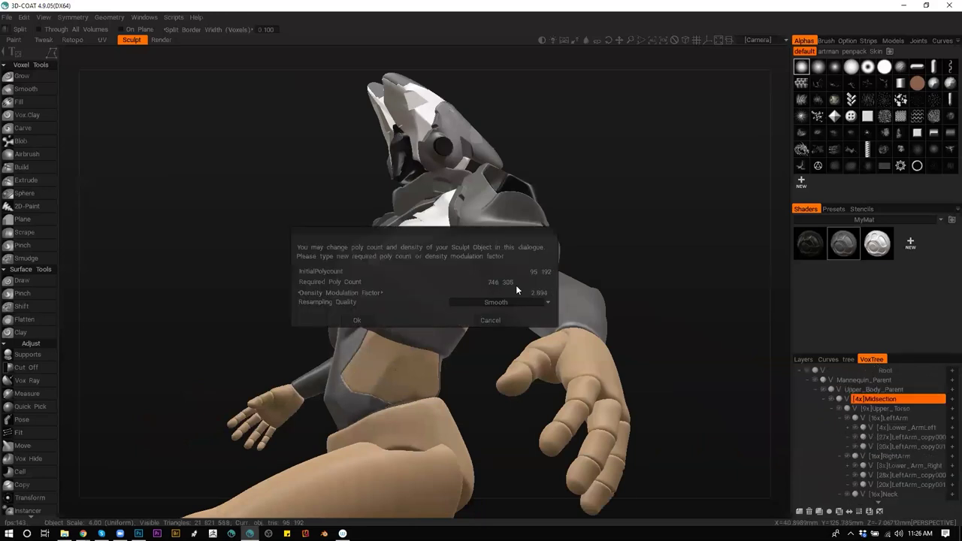
click(365, 323)
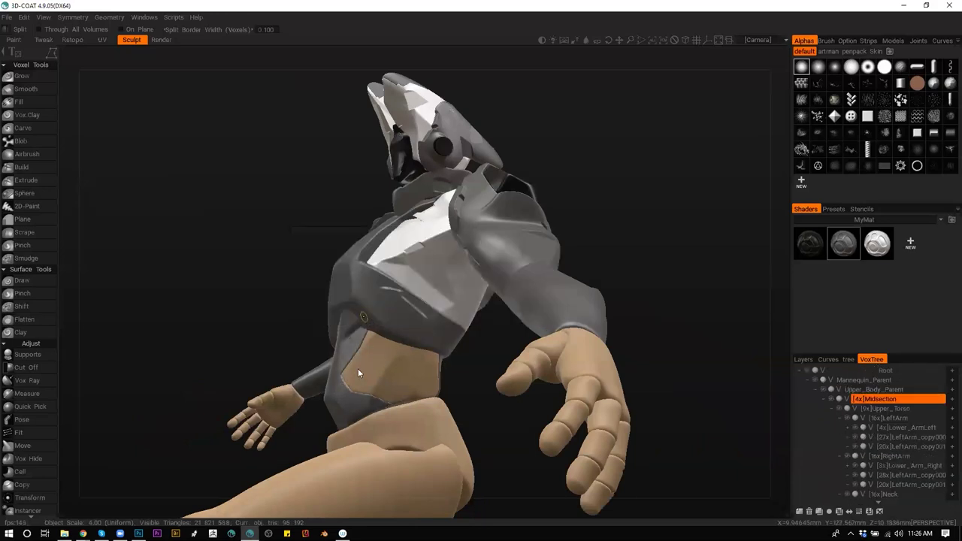
Trim the edges of the tan side waist panels with Cut Off from a low side angle
key(h)
drag(358, 369, 309, 354)
key(c)
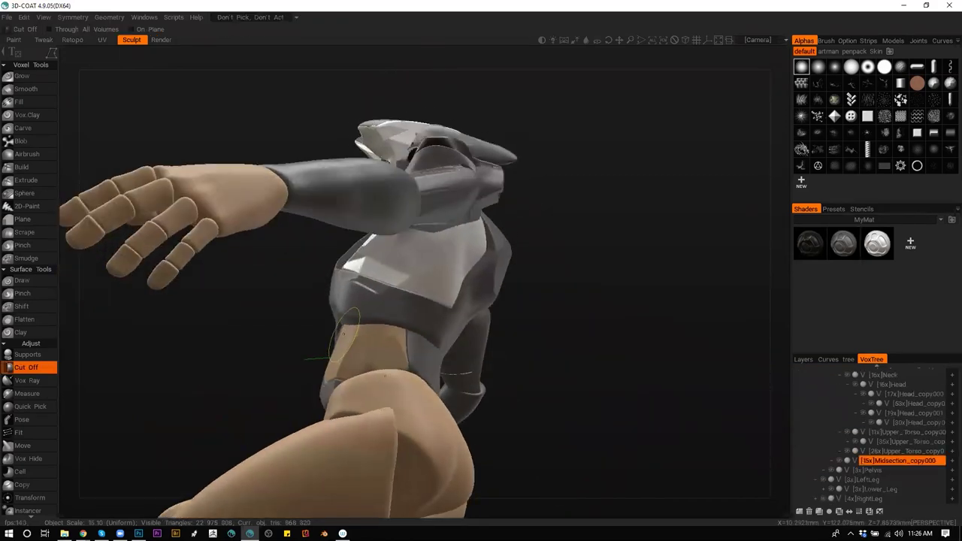
mouse_move(364, 380)
middle_down()
mouse_move(508, 468)
mouse_move(427, 406)
mouse_move(481, 436)
mouse_move(473, 456)
mouse_move(521, 471)
mouse_move(404, 390)
middle_up()
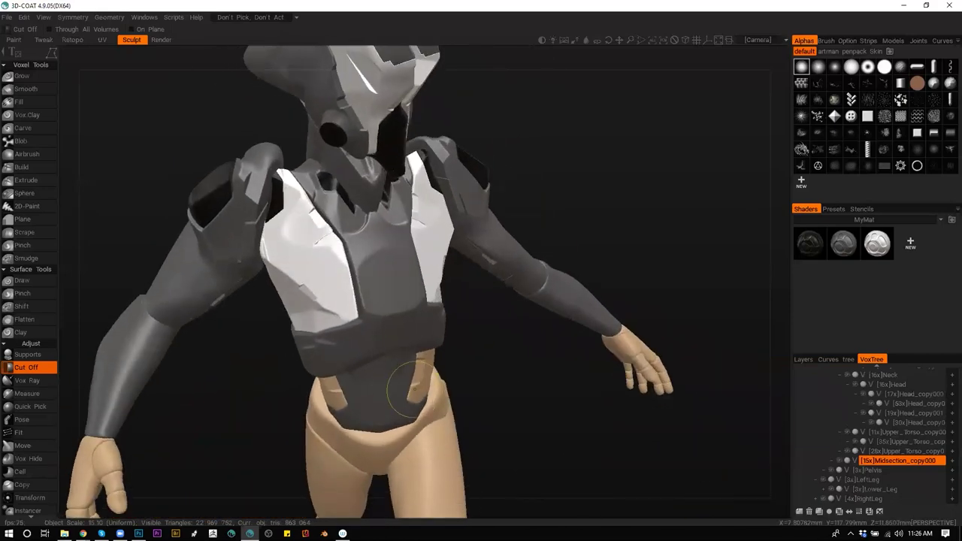
Adjust the side waist panels with the Move tool at a radius of about 12.9 and give them the white shader
key(m)
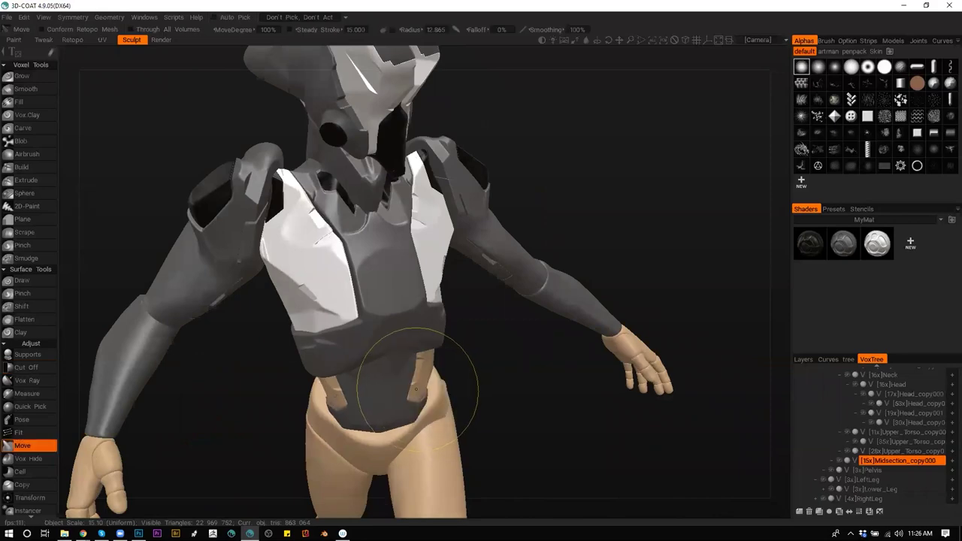
mouse_move(484, 371)
middle_down()
mouse_move(403, 275)
mouse_move(437, 308)
mouse_move(487, 317)
mouse_move(420, 375)
middle_up()
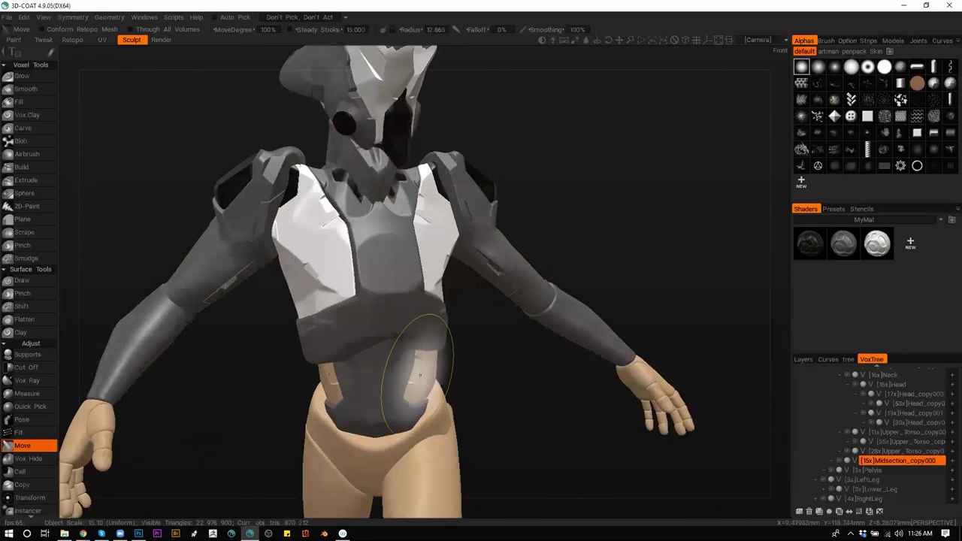
click(876, 247)
drag(508, 363, 437, 362)
scroll(436, 362, down, 6)
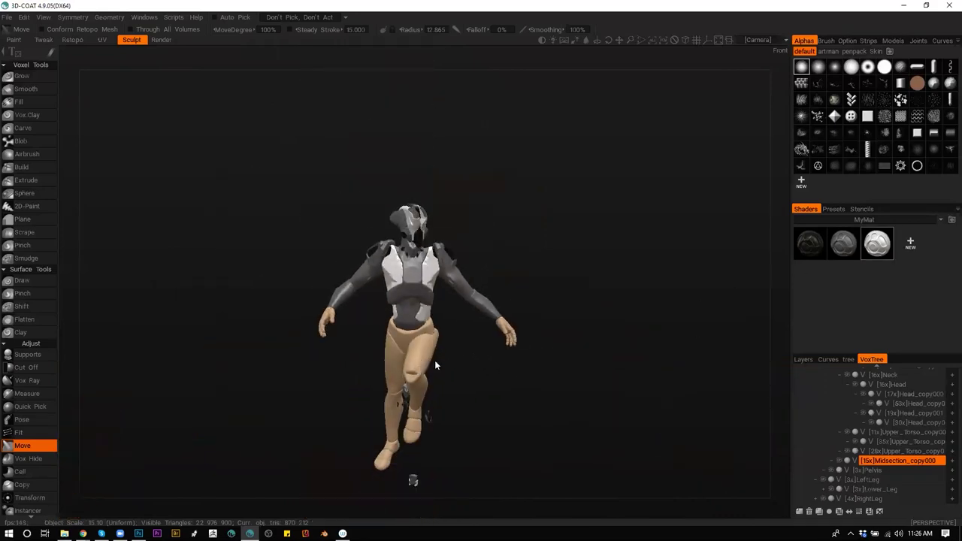
scroll(436, 362, up, 5)
scroll(509, 353, down, 1)
middle_drag(509, 357, 516, 394)
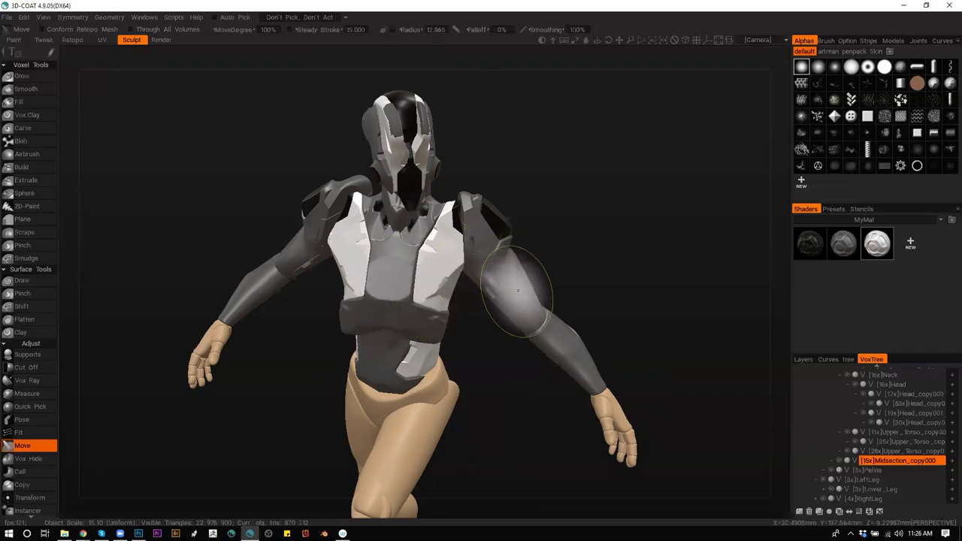
Trim the lower arm just below the elbow with Cut Off
key(h)
drag(512, 189, 602, 195)
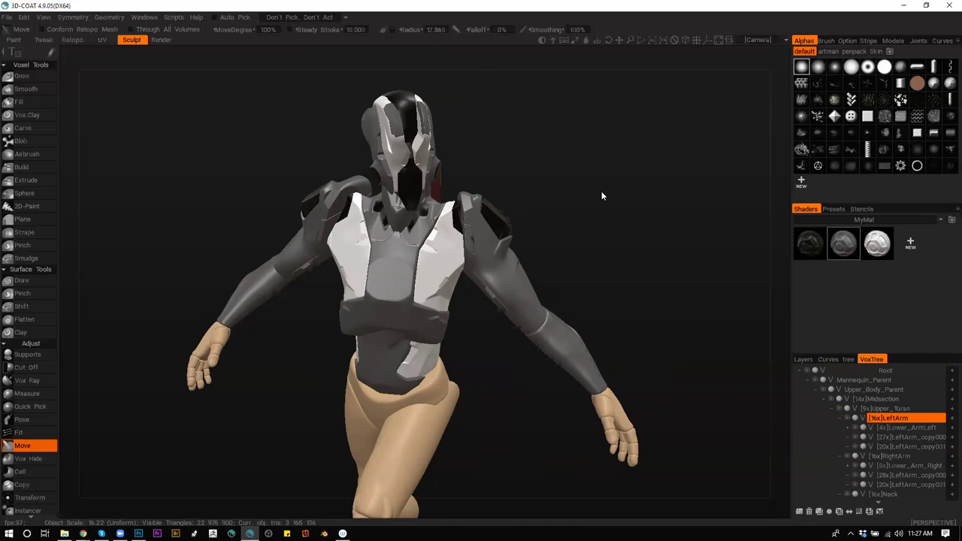
mouse_move(563, 256)
mouse_down()
mouse_move(554, 243)
mouse_move(563, 239)
mouse_up()
key(h)
mouse_move(554, 329)
alt+mouse_down()
mouse_move(524, 343)
mouse_move(468, 343)
mouse_move(462, 331)
mouse_move(466, 338)
mouse_move(508, 306)
mouse_move(513, 335)
mouse_move(496, 318)
alt+mouse_up()
key(c)
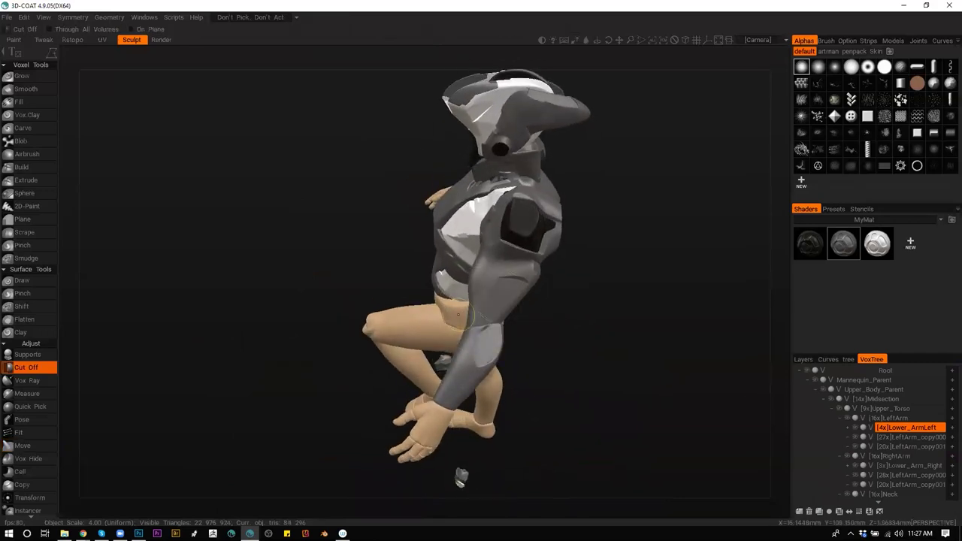
mouse_move(505, 379)
mouse_down()
mouse_move(593, 323)
mouse_move(568, 246)
mouse_move(500, 375)
mouse_move(450, 391)
mouse_move(487, 333)
mouse_up()
Resample the lower arms with a density modulation factor of 4.000 and Smooth quality
key(Return)
drag(488, 293, 523, 292)
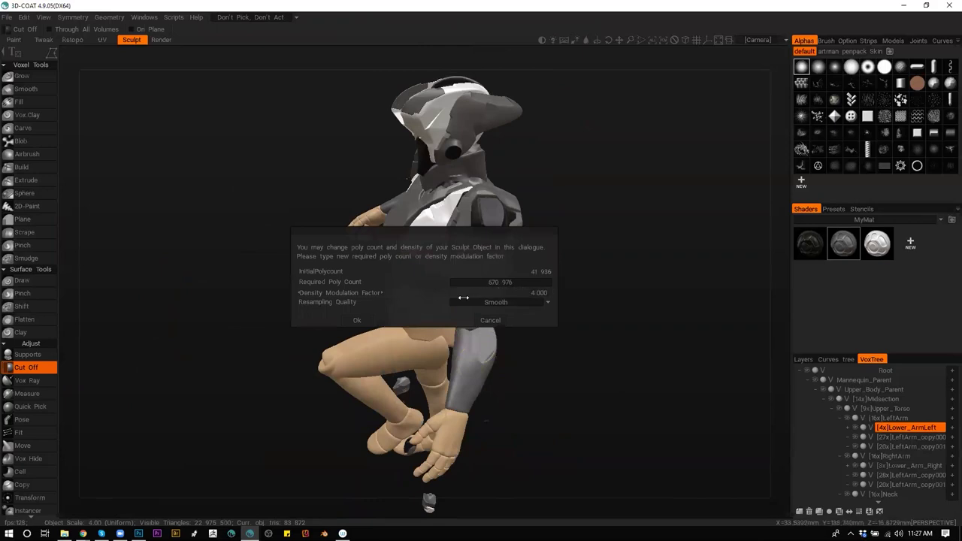
click(359, 320)
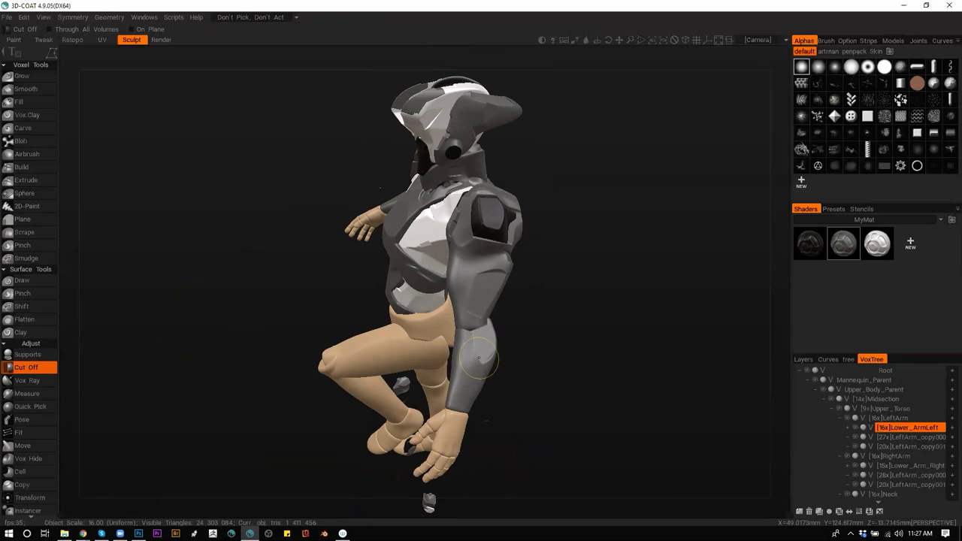
Set up a realtime render of the head and upper torso and adjust the direction of the environment lighting
mouse_move(548, 307)
mouse_down()
mouse_move(593, 314)
mouse_move(542, 301)
mouse_up()
drag(466, 233, 520, 402)
scroll(532, 242, up, 3)
scroll(546, 411, up, 2)
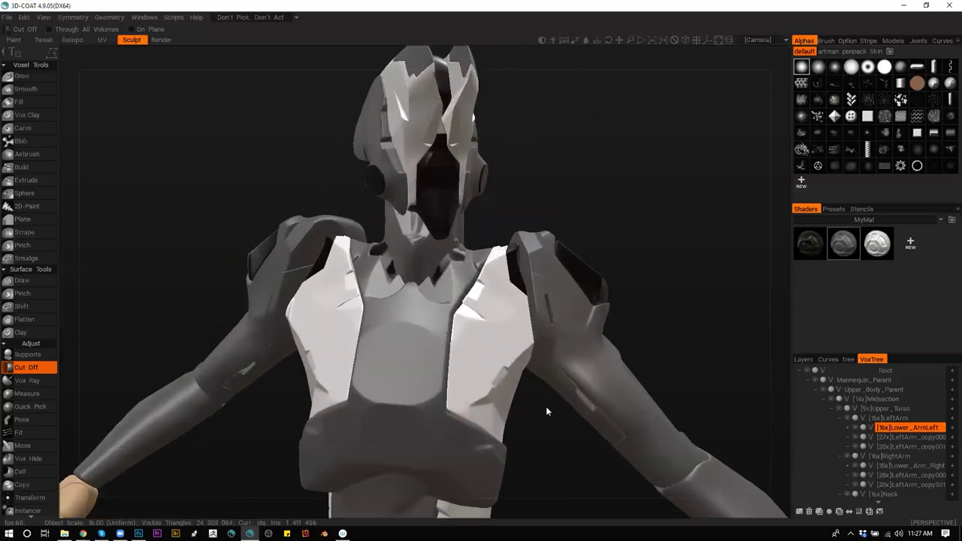
drag(490, 361, 687, 318)
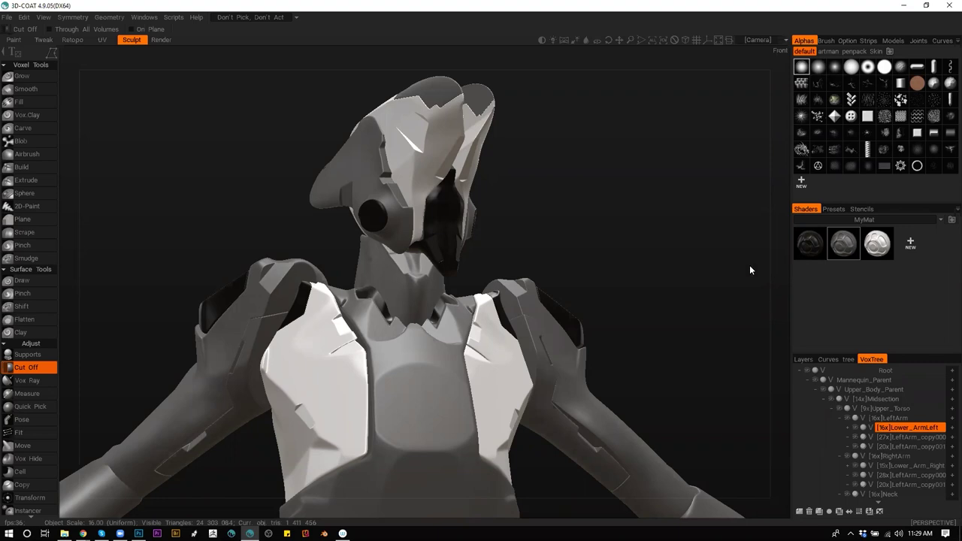
click(167, 39)
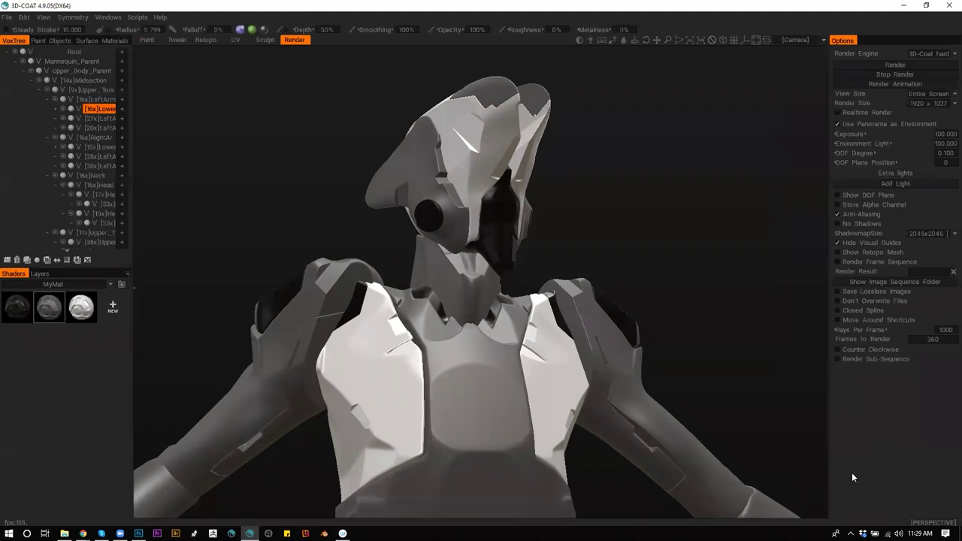
click(839, 111)
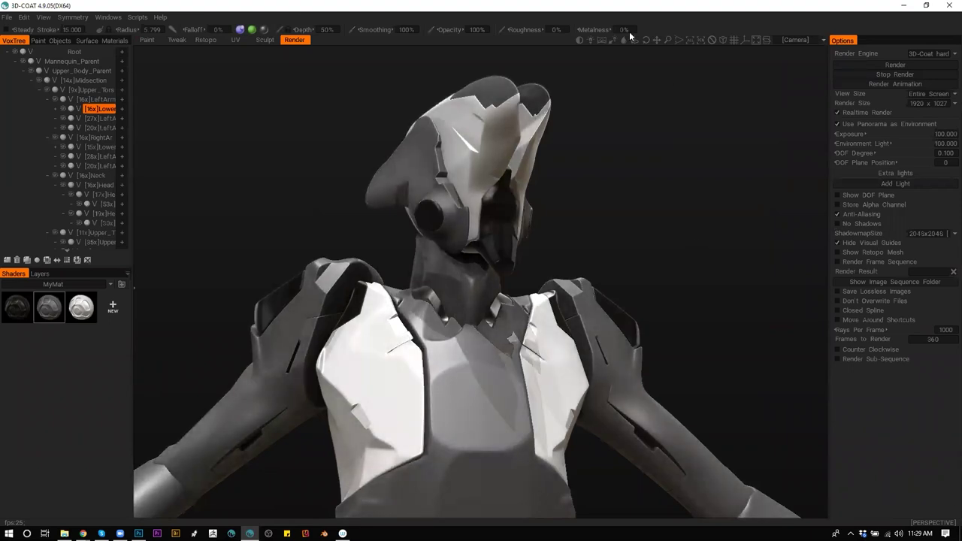
click(601, 40)
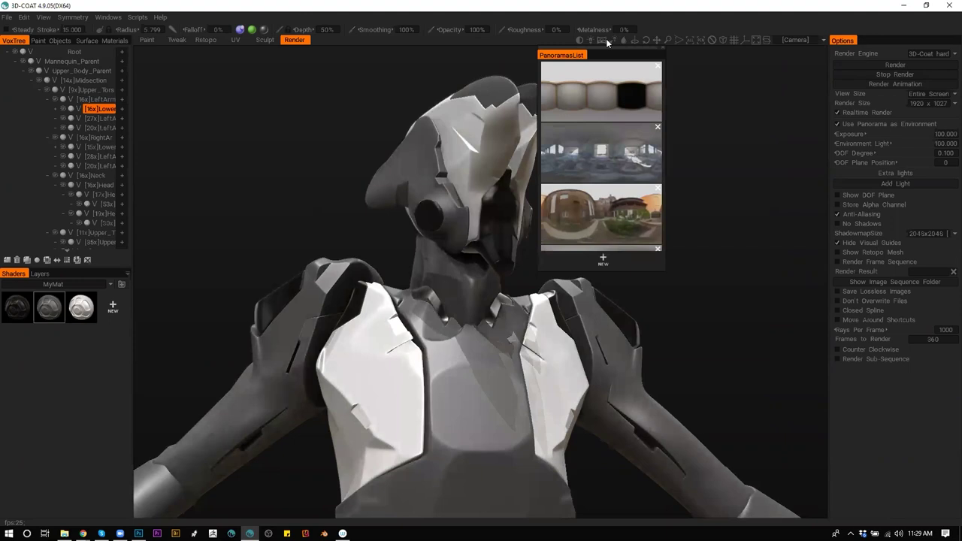
drag(614, 40, 747, 193)
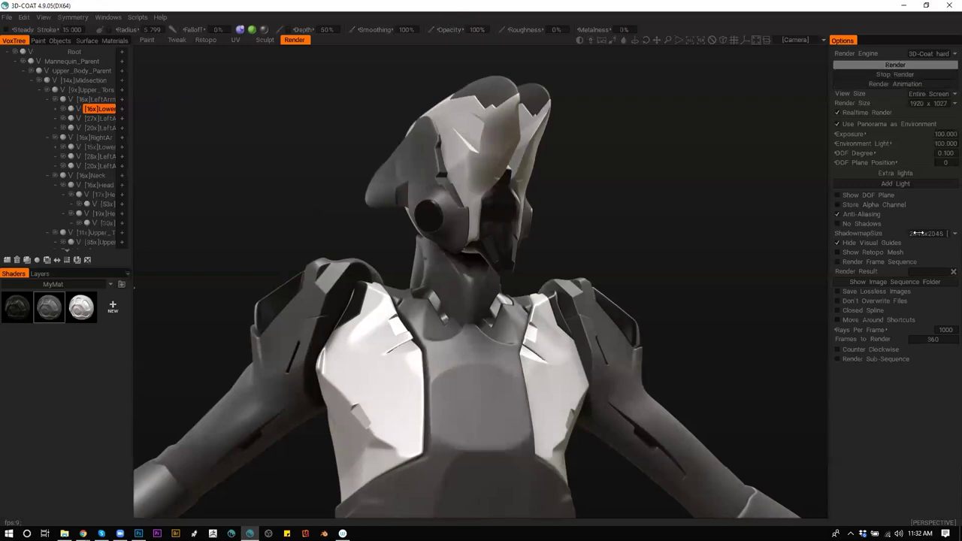
Set the render result to be stored on the Desktop as a png file named BodyRobot
click(924, 270)
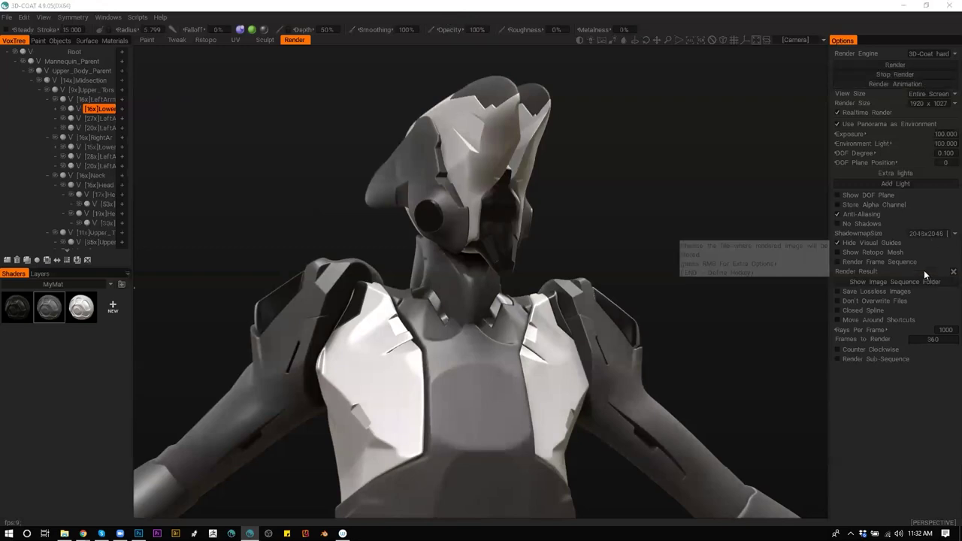
drag(79, 139, 80, 161)
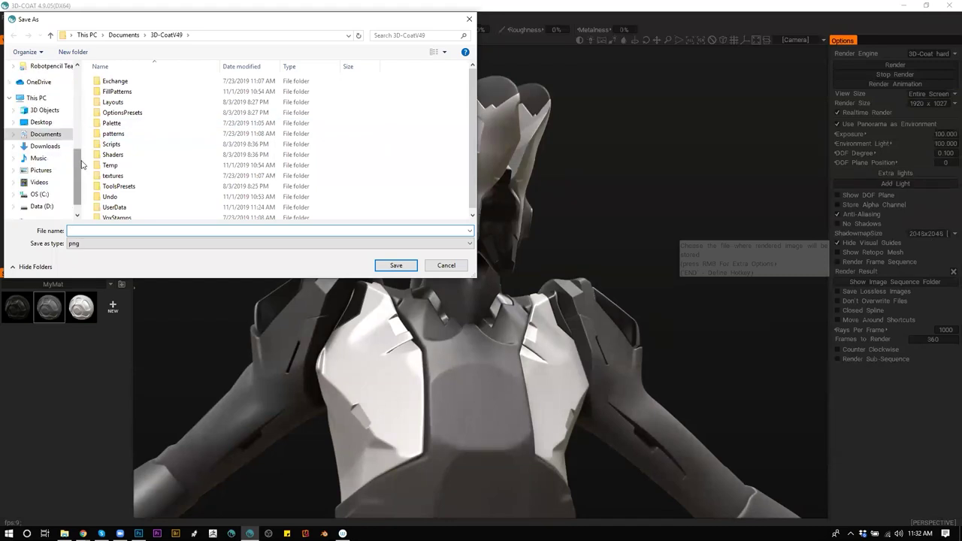
scroll(56, 161, up, 2)
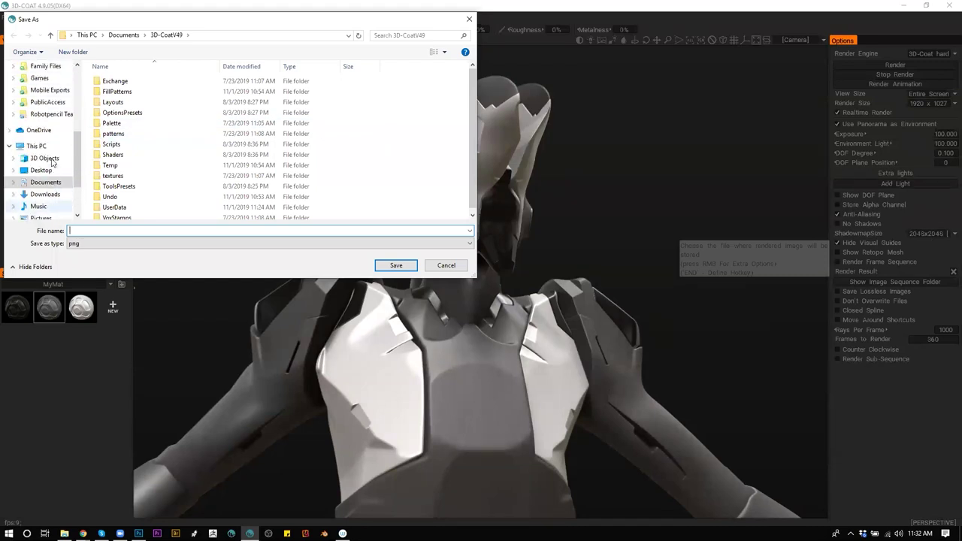
scroll(54, 161, down, 3)
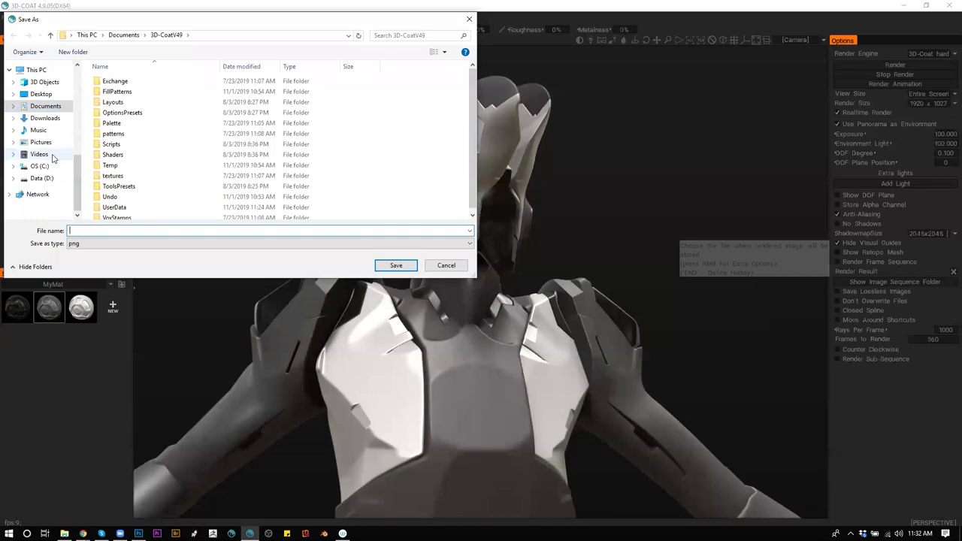
click(42, 95)
click(300, 230)
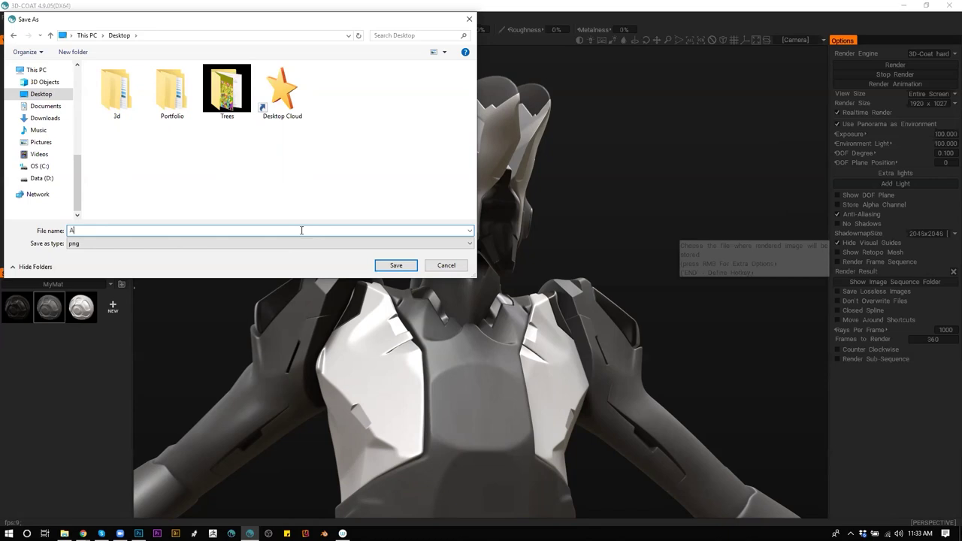
text(BodyRobot)
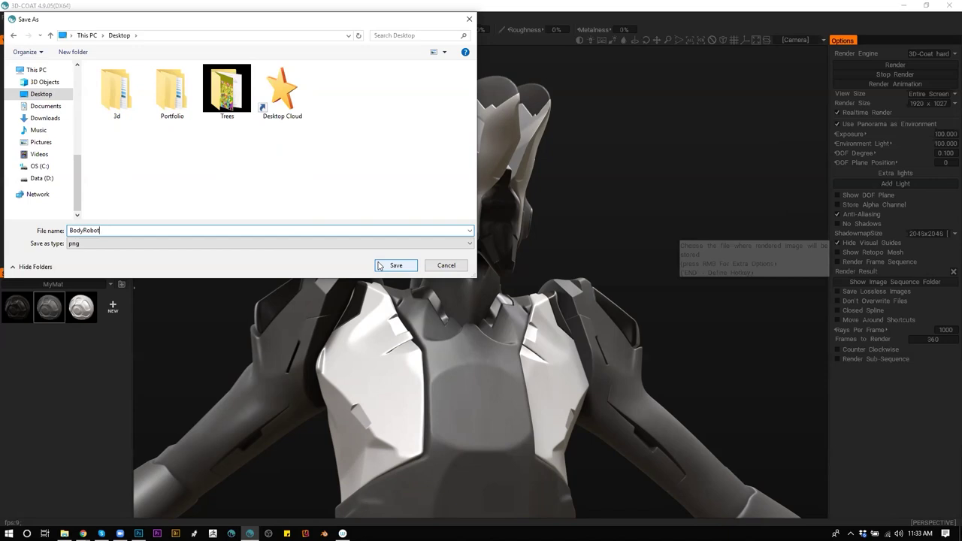
click(395, 265)
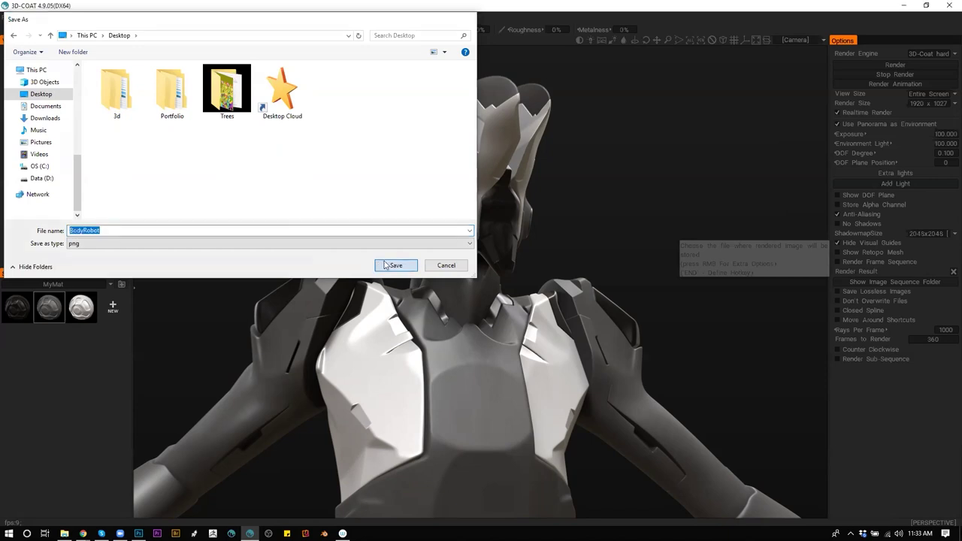
Enable Store Alpha Channel and render the image
click(839, 204)
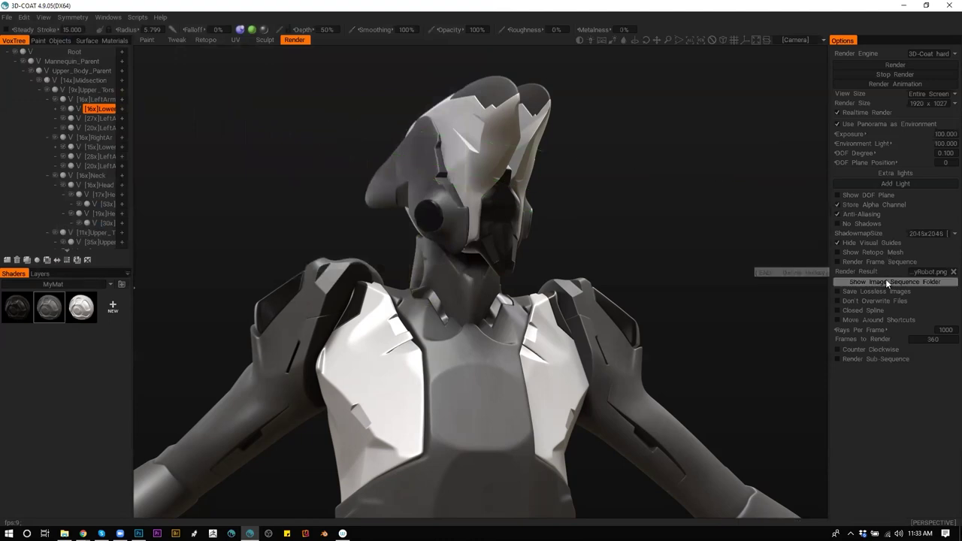
click(896, 64)
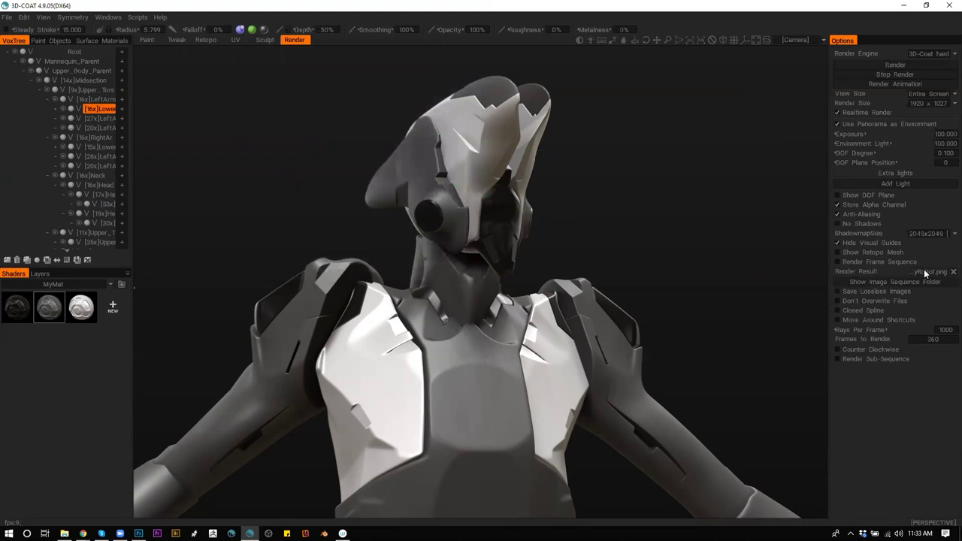
Change the render result on the Desktop to a tga file named BodyRobot
click(928, 272)
click(155, 244)
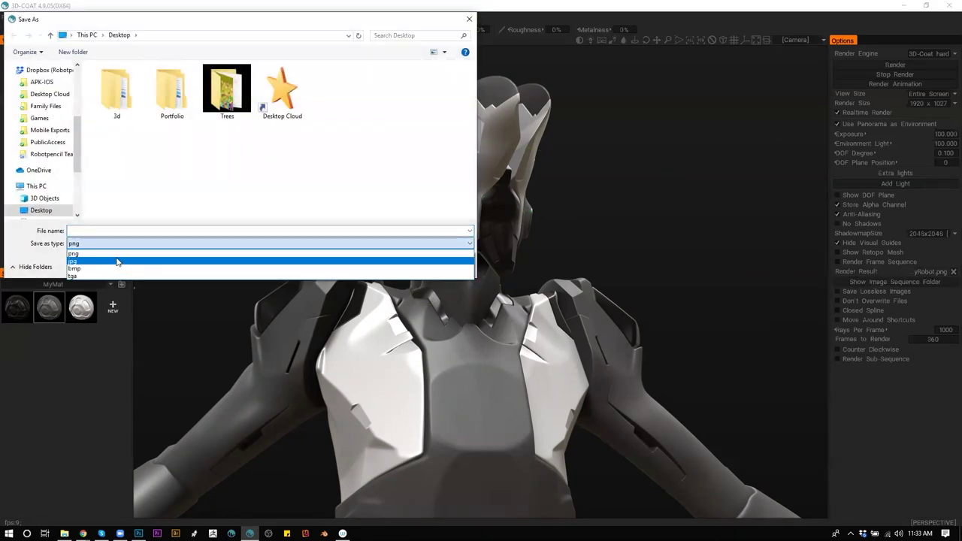
click(89, 277)
click(94, 232)
text(BodyRobot)
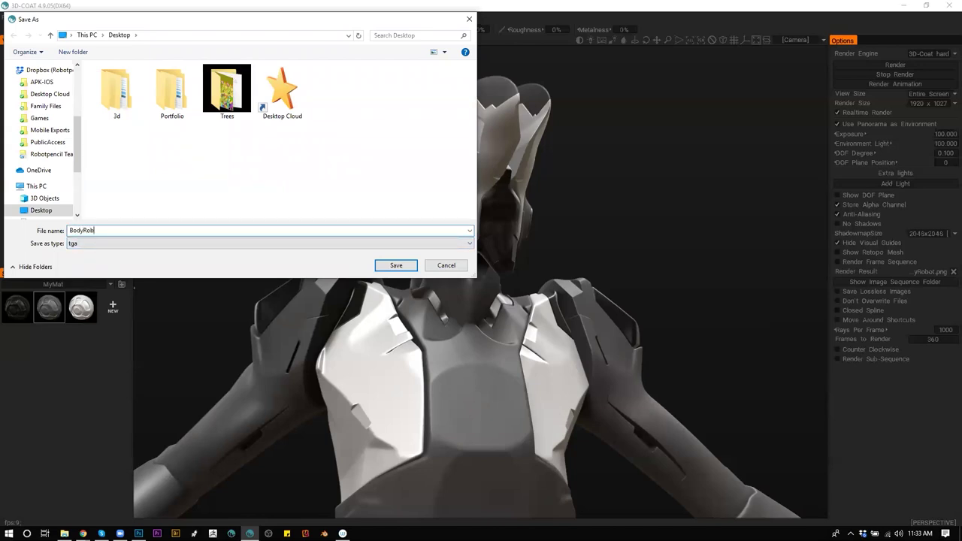
click(394, 270)
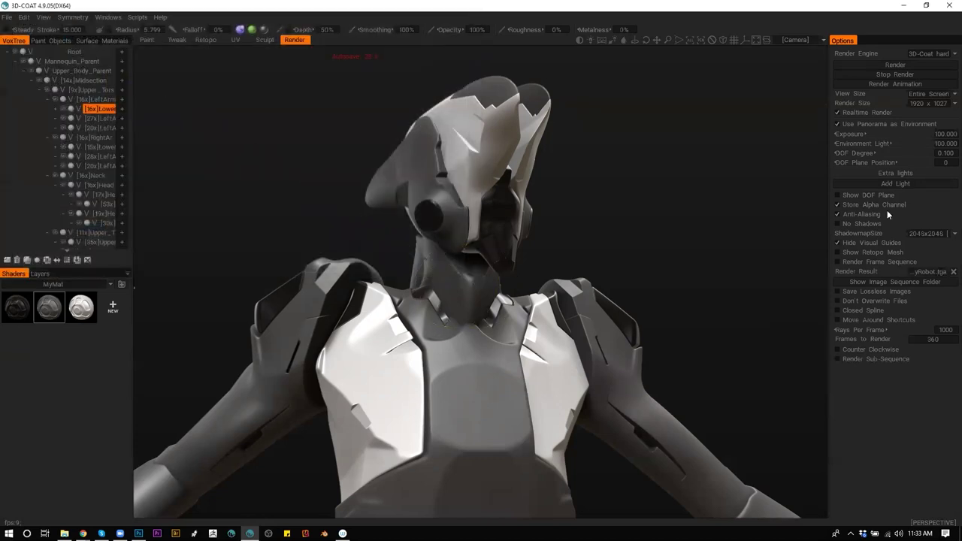
Render the image and save the scene to the Desktop as a 3b file named BodyRobot
click(896, 63)
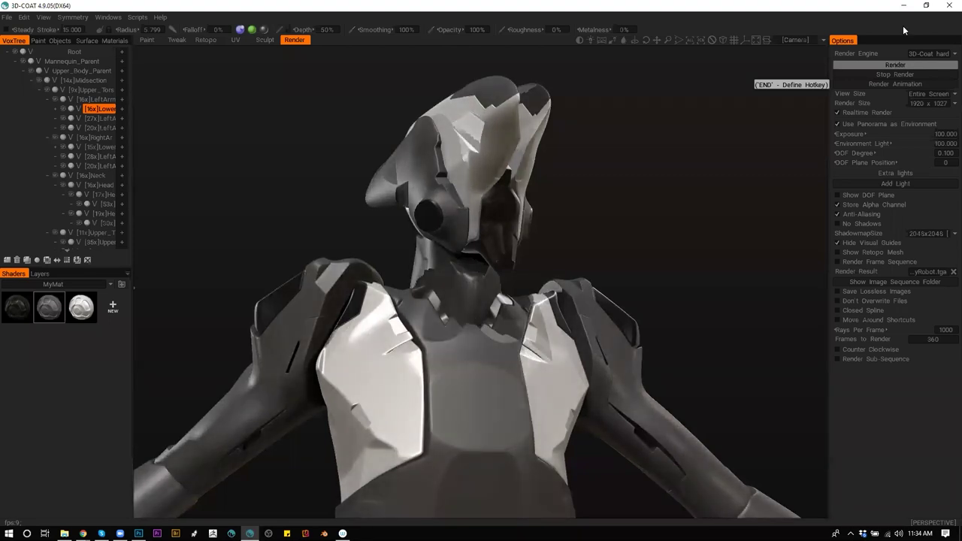
click(8, 17)
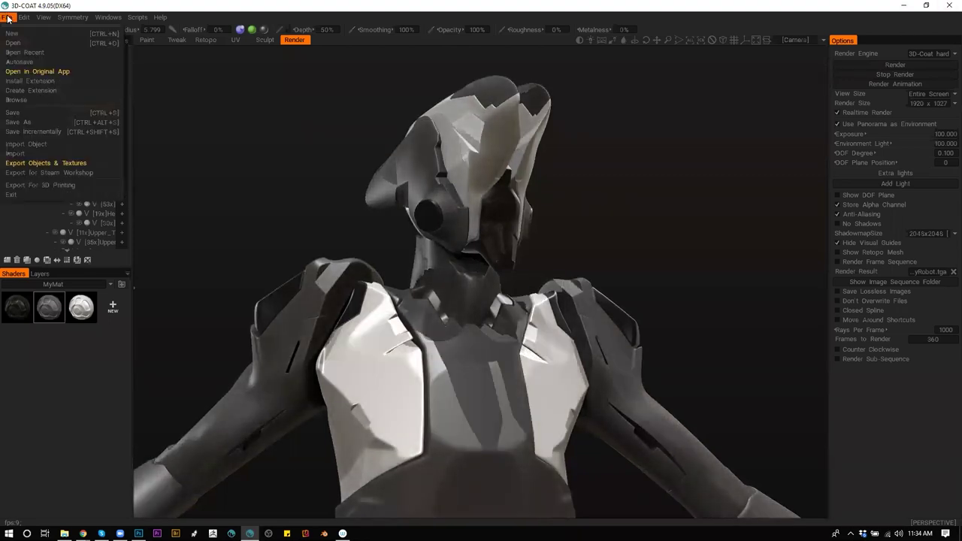
mouse_move(49, 153)
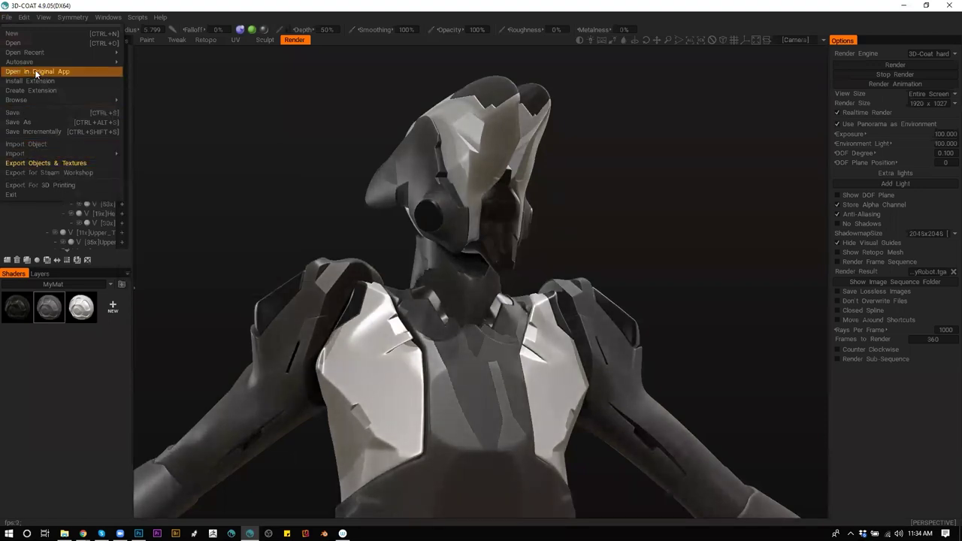
mouse_move(34, 51)
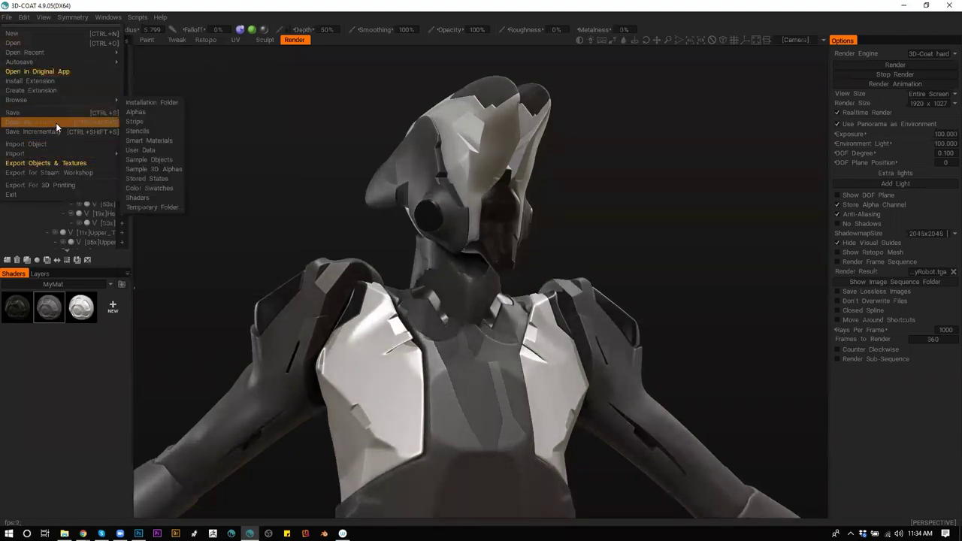
click(55, 123)
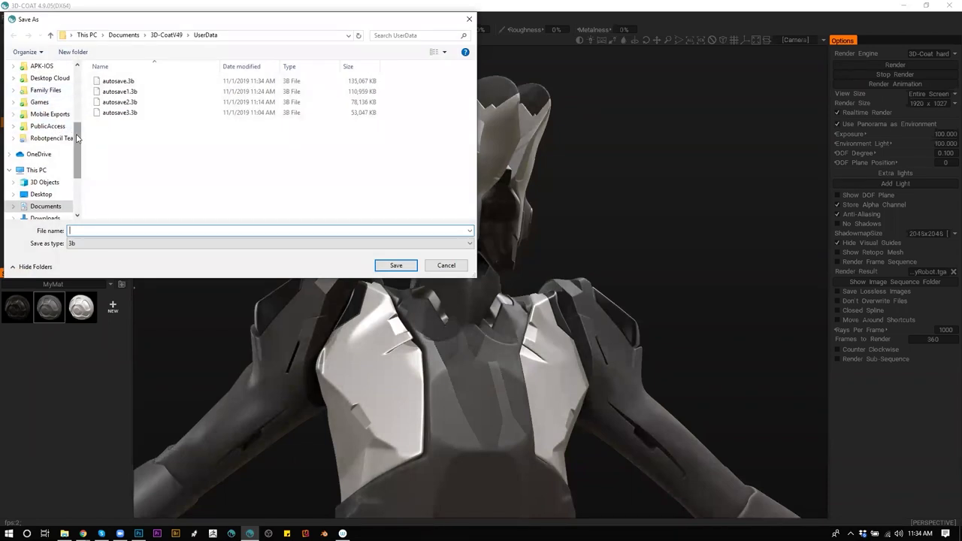
scroll(45, 106, up, 4)
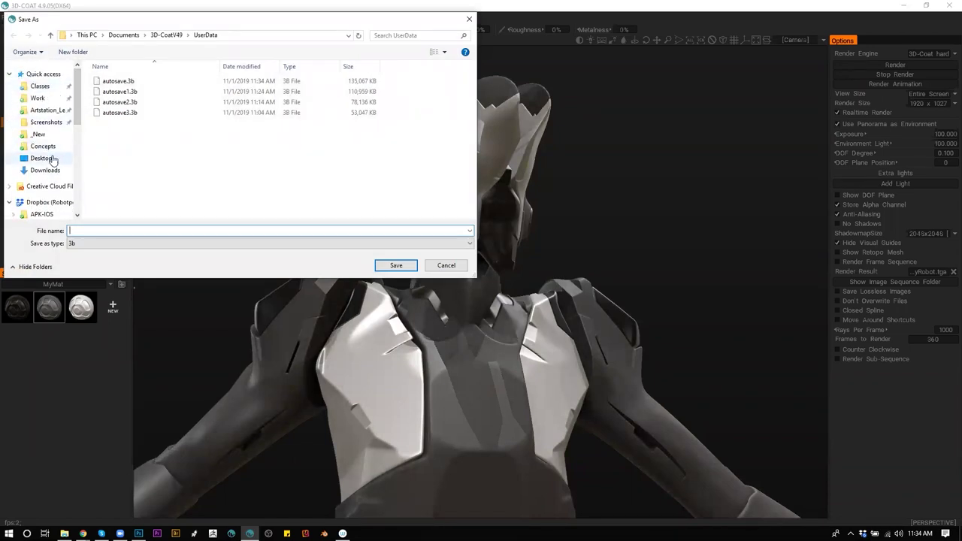
click(44, 159)
click(115, 232)
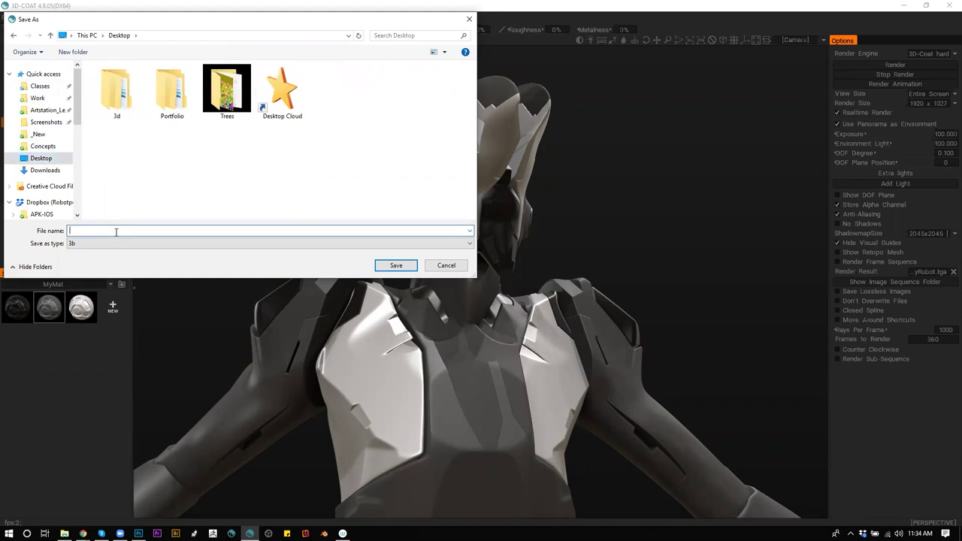
text(BodyRobot)
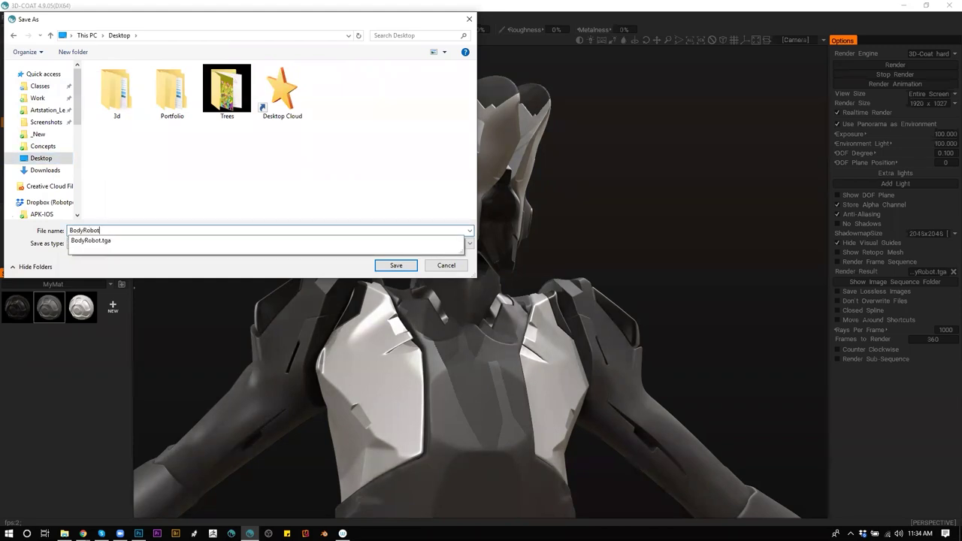
key(Return)
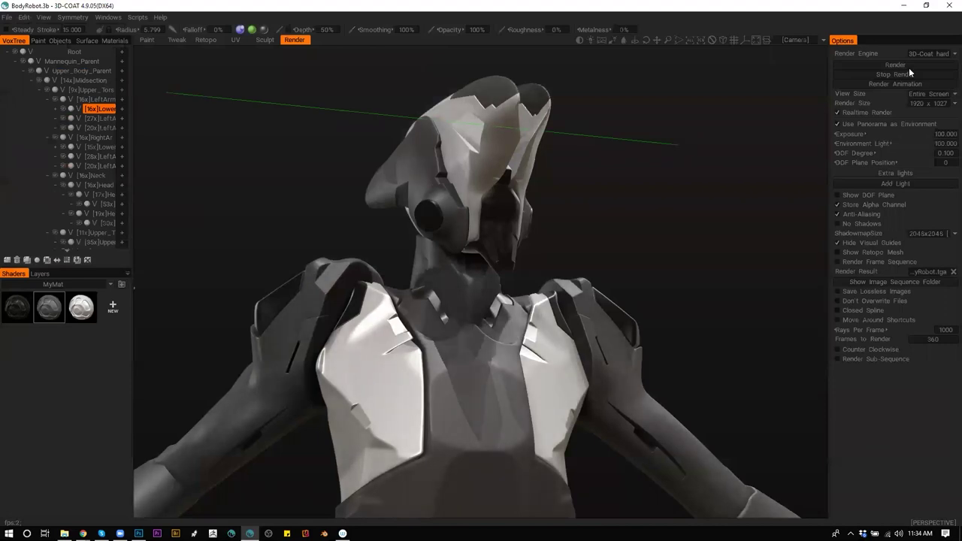
Close 3D-Coat, switch to Photoshop and close the untitled sketch without saving it
click(949, 6)
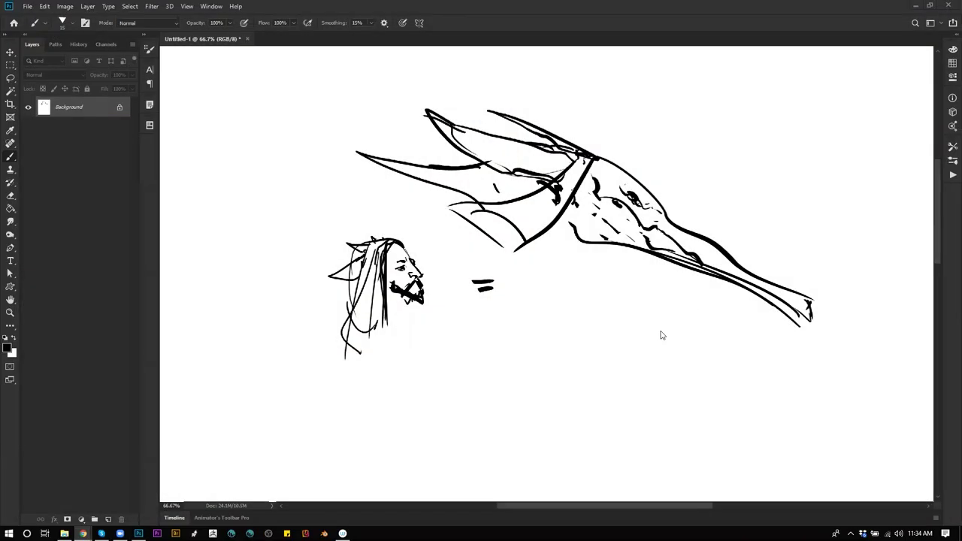
click(247, 39)
click(477, 198)
Open the rendered BodyRobot tga file from the Desktop
click(30, 164)
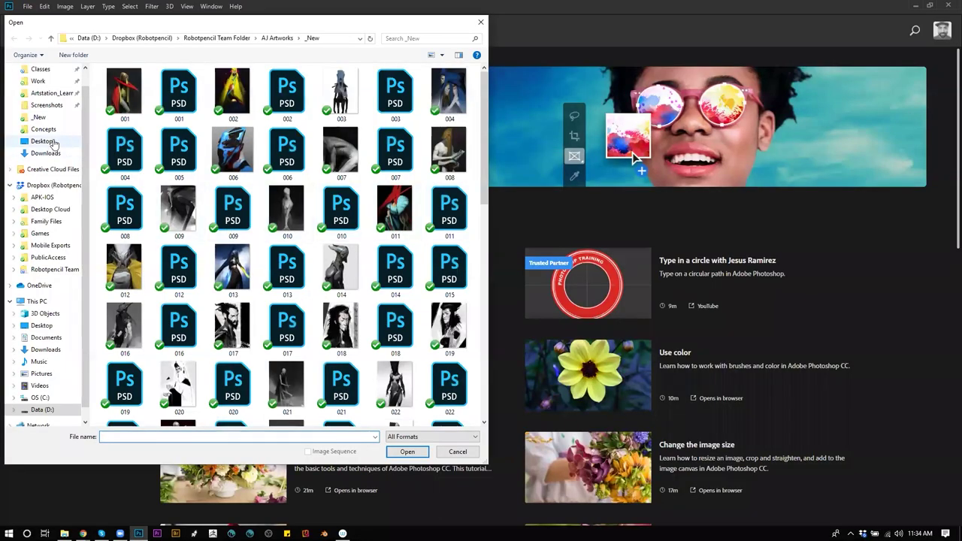
click(54, 142)
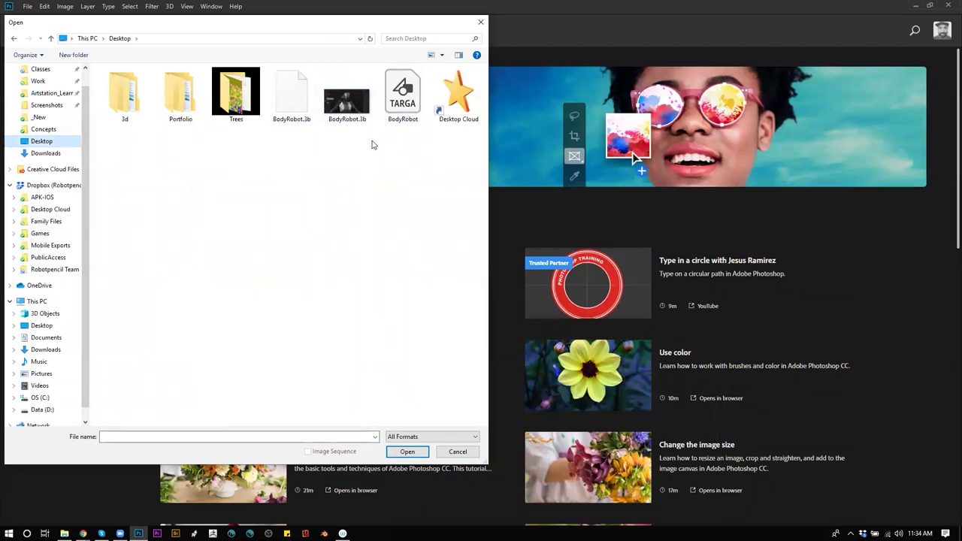
click(399, 124)
click(404, 453)
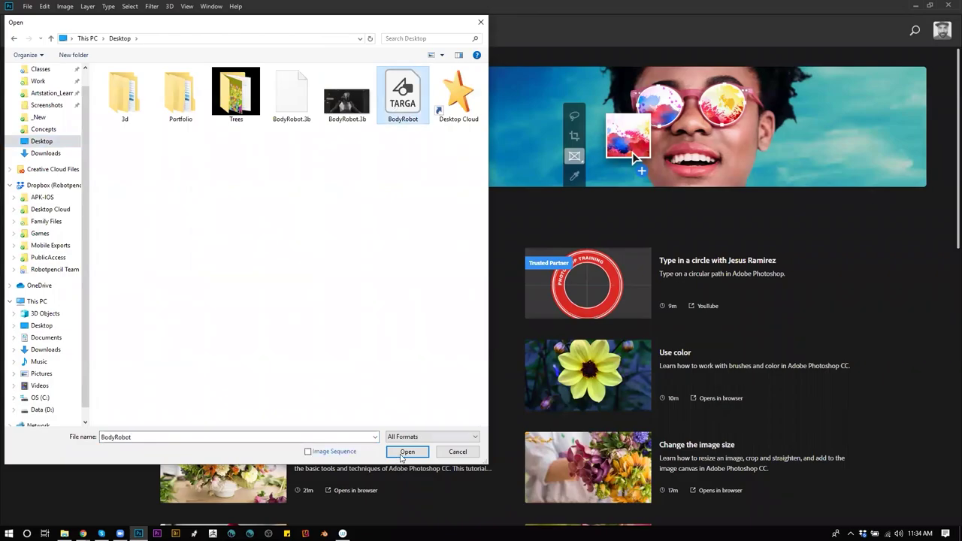
Load the Alpha 1 channel as a selection and copy the selected robot onto its own layer
key(z)
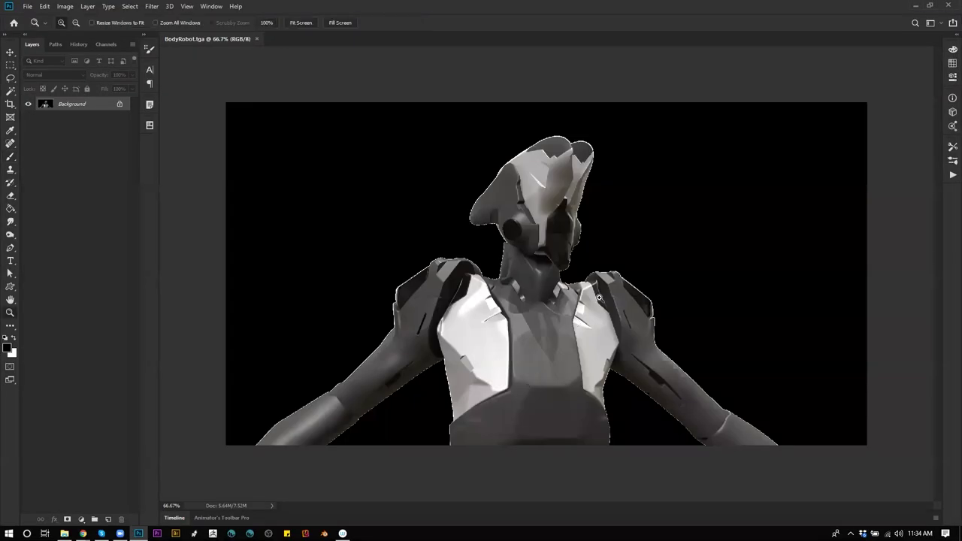
click(598, 299)
click(599, 298)
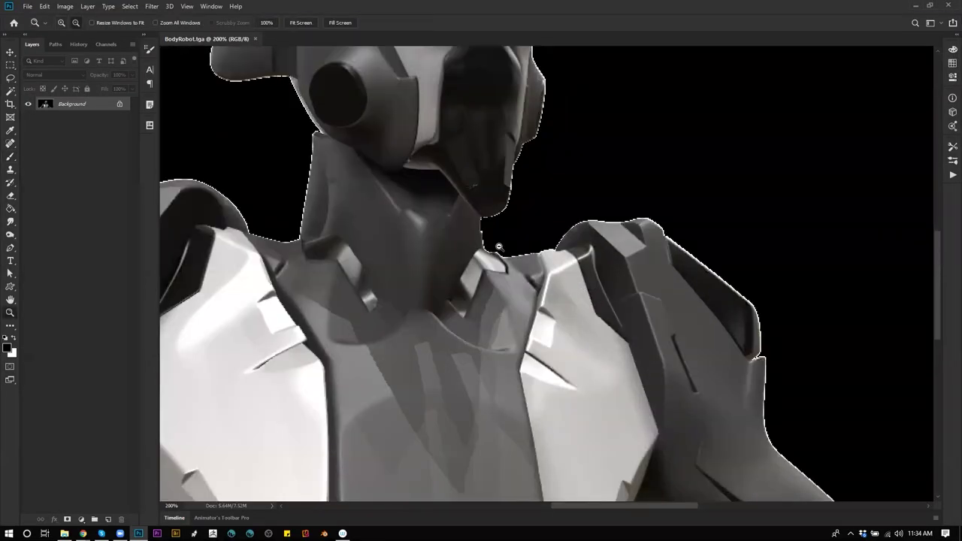
alt+click(500, 247)
alt+click(500, 239)
click(498, 237)
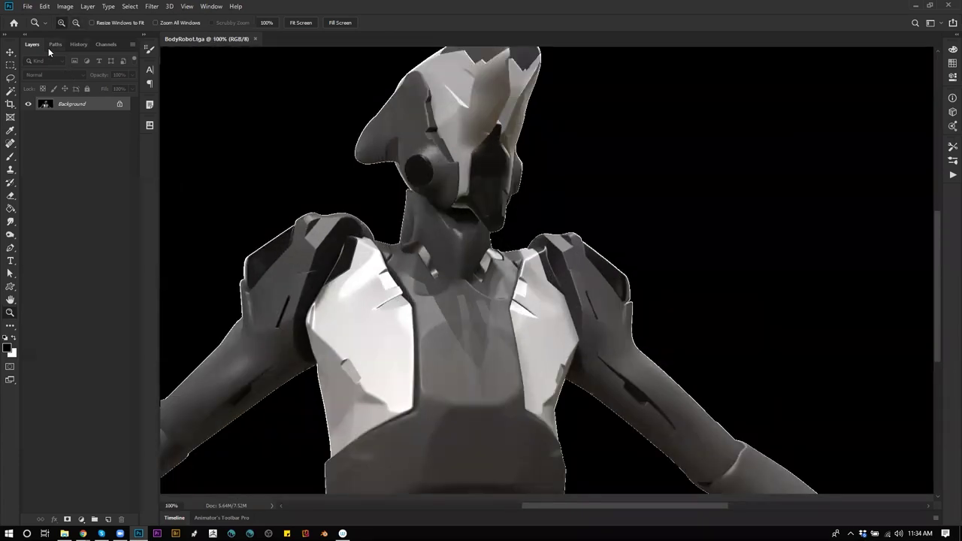
click(52, 45)
click(98, 47)
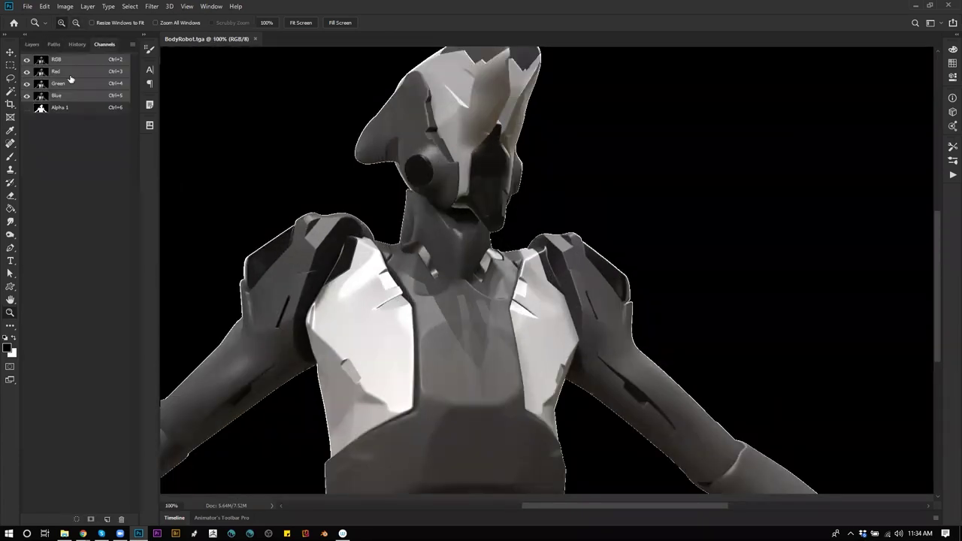
click(26, 107)
ctrl+click(41, 110)
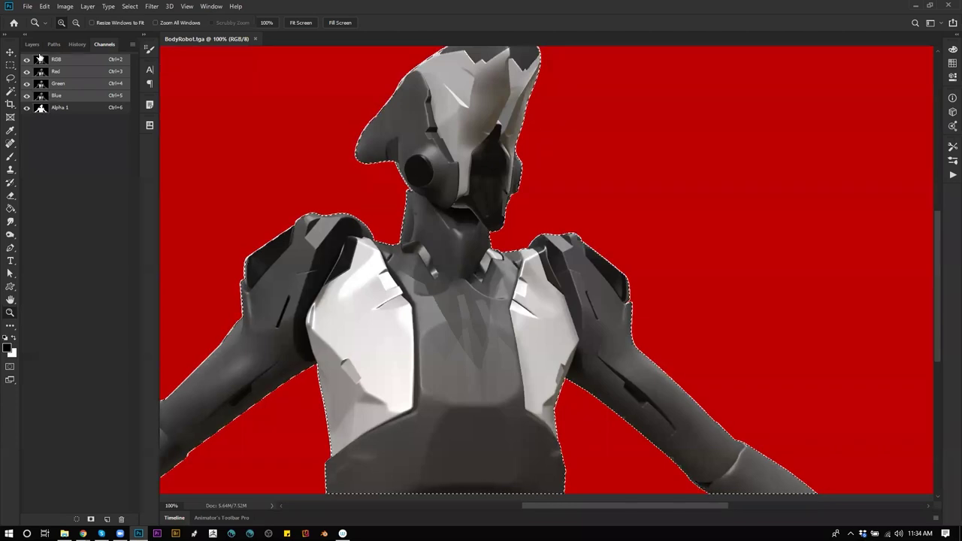
click(32, 44)
key(ctrl+j)
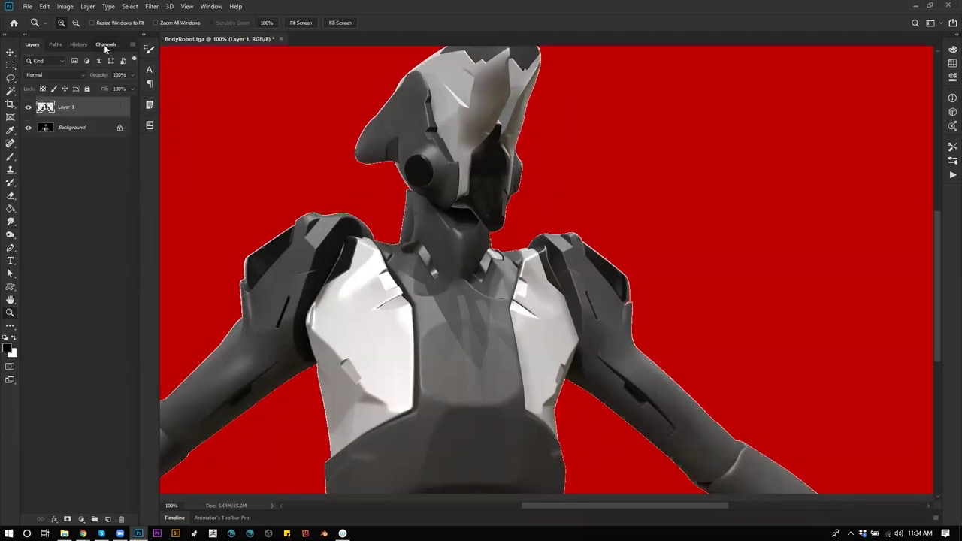
Hide the Alpha 1 channel and add a black-filled layer between the robot cutout and the Background
click(104, 44)
click(27, 108)
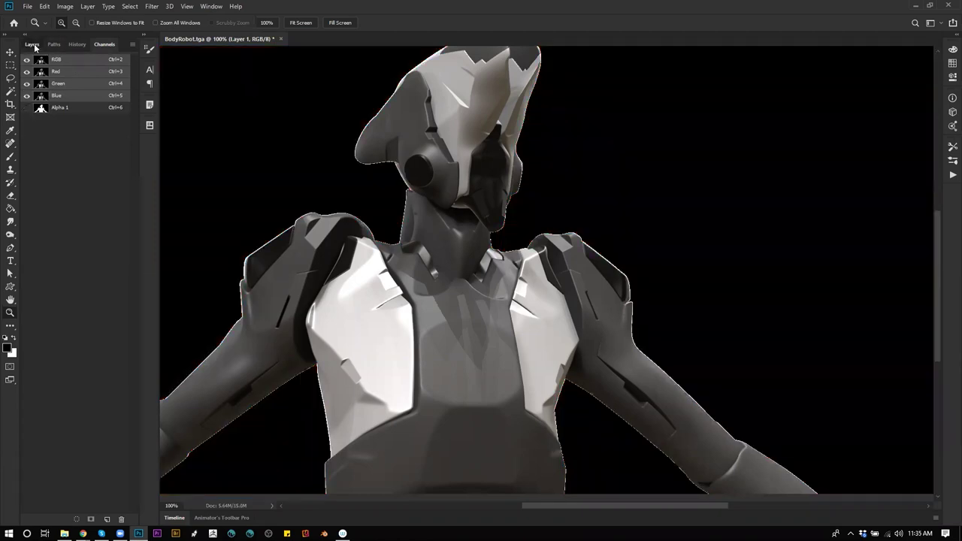
click(32, 44)
click(71, 127)
key(g)
key(ctrl+shift+alt+n)
click(250, 169)
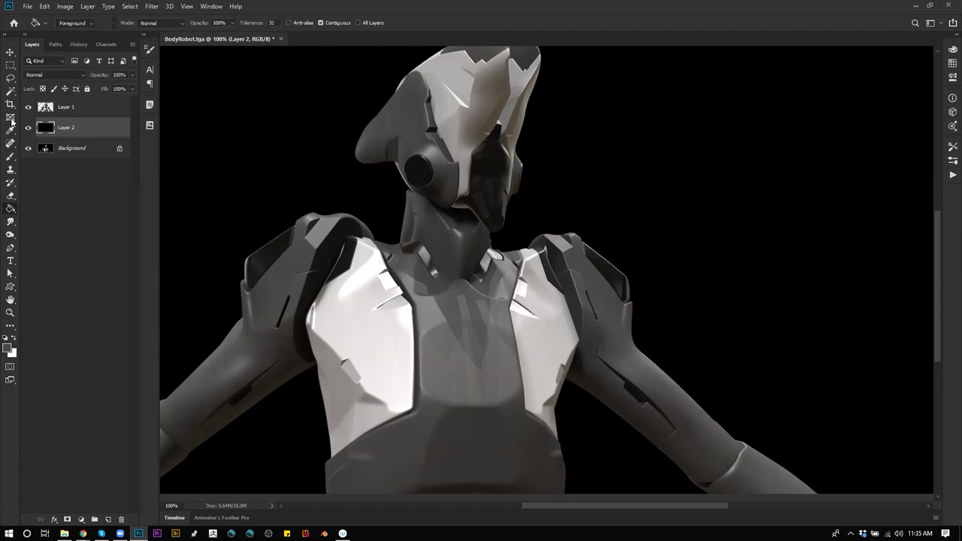
click(371, 185)
key(ctrl+z)
Try cropping the canvas to a portrait frame around the robot's head and torso
key(z)
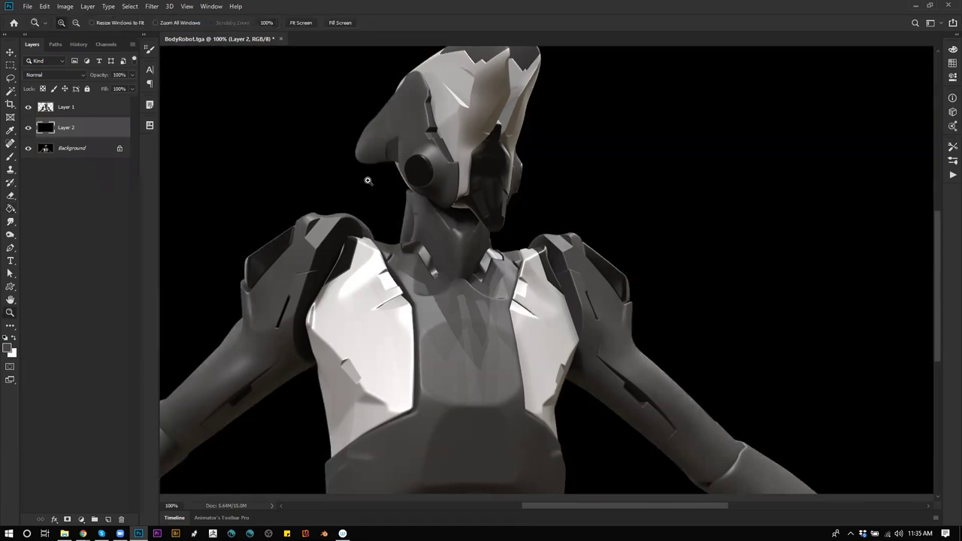
alt+click(368, 179)
alt+click(368, 180)
key(c)
drag(296, 84, 518, 358)
key(Return)
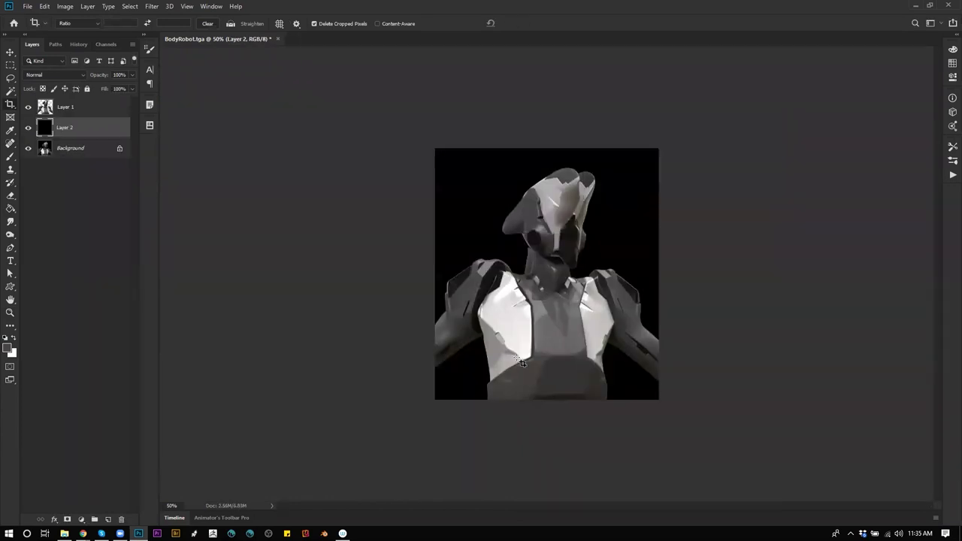
key(ctrl+z)
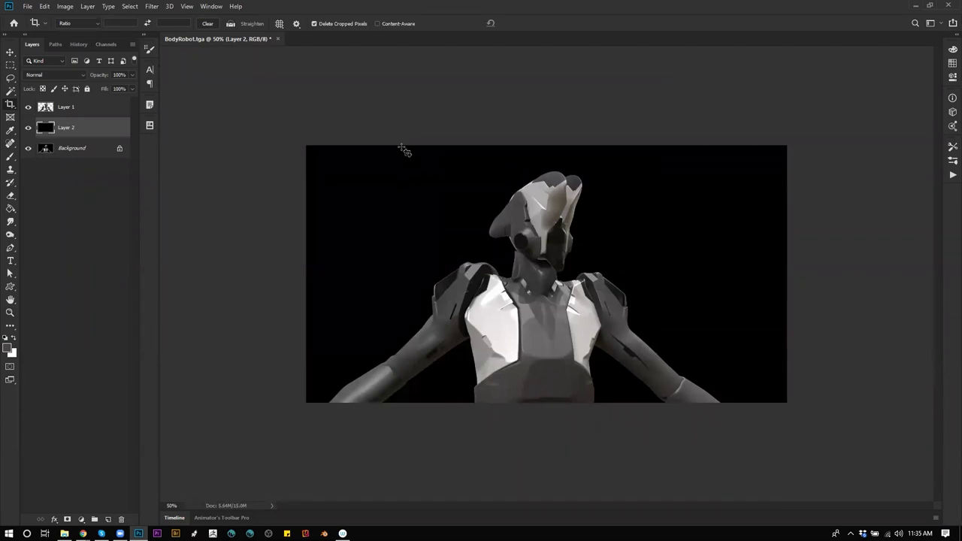
drag(394, 145, 641, 424)
key(Return)
key(ctrl+z)
Crop the canvas to a full-height portrait frame centred on the robot, cutting off the outer forearms
drag(418, 146, 650, 410)
key(Return)
key(b)
key(ctrl+plus)
key(ctrl+plus)
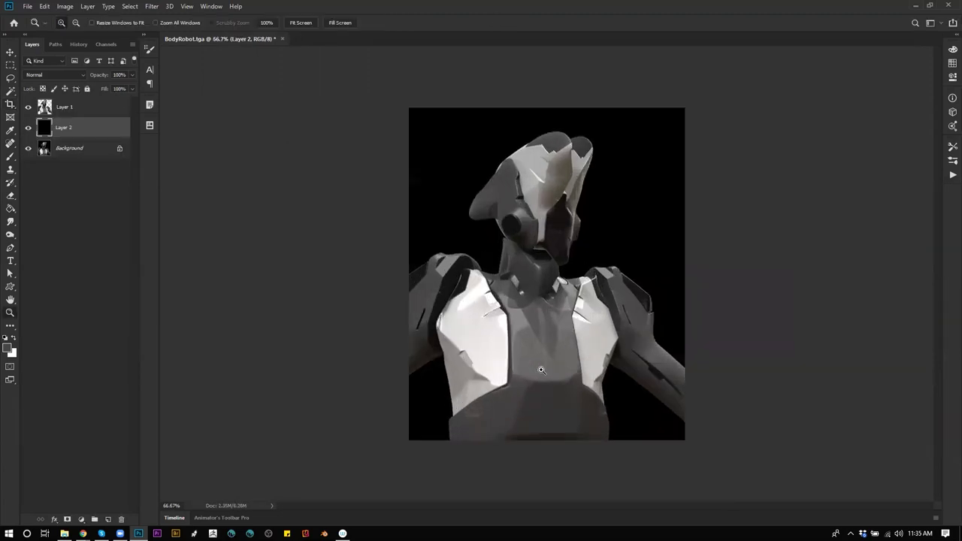
Apply Levels to the robot cutout on Layer 1 with input levels 0, 1.00 and 255
click(70, 109)
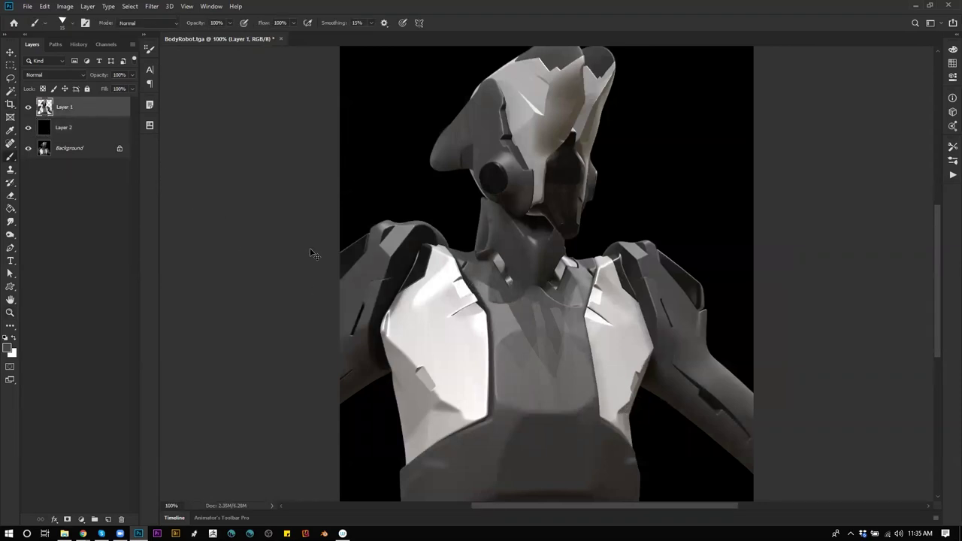
key(ctrl+l)
mouse_move(802, 340)
mouse_down()
mouse_move(811, 343)
mouse_move(802, 343)
mouse_up()
click(817, 346)
mouse_move(865, 340)
mouse_down()
mouse_move(847, 340)
mouse_move(866, 340)
mouse_up()
key(Tab)
drag(805, 340, 800, 339)
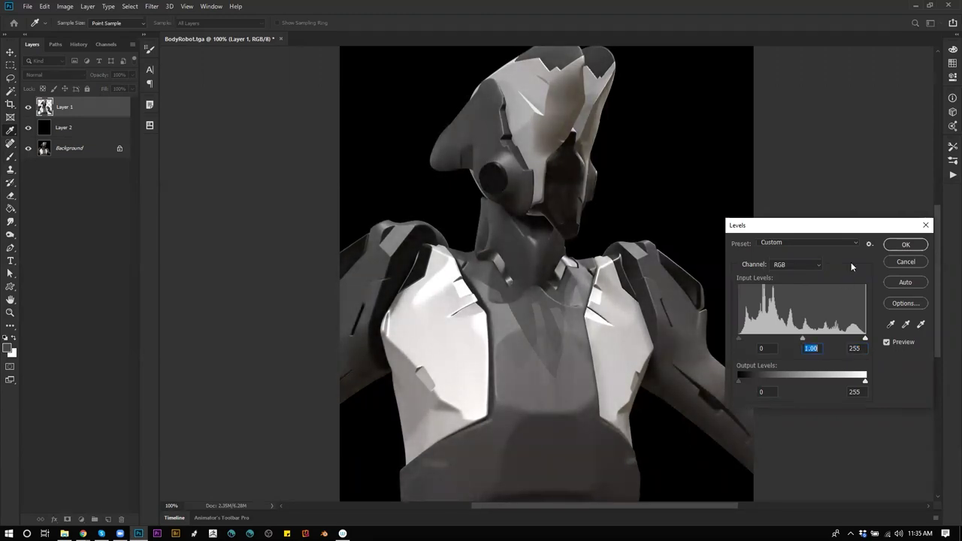
click(906, 245)
Lighten the lower backdrop on Layer 2 with several upward grey gradients at 10% opacity
key(g)
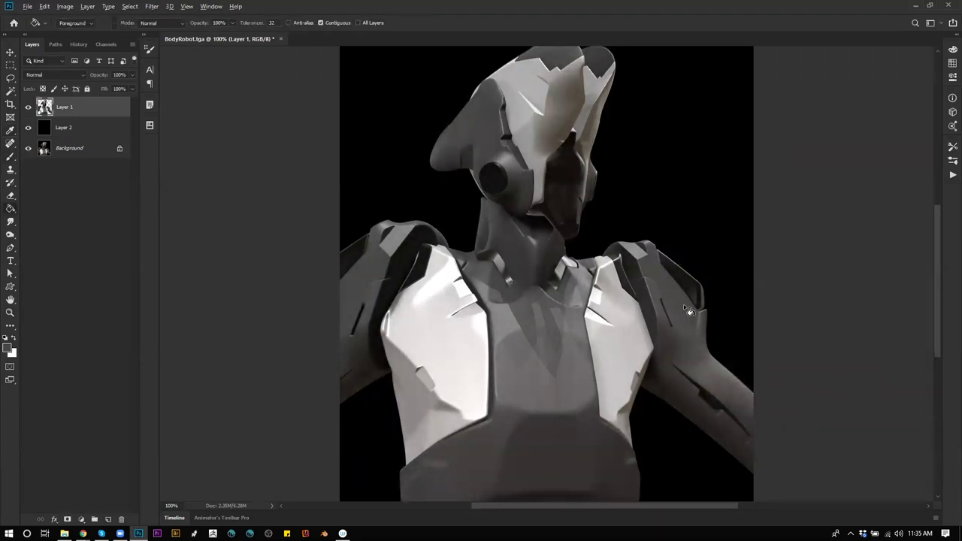
key(z)
alt+click(586, 381)
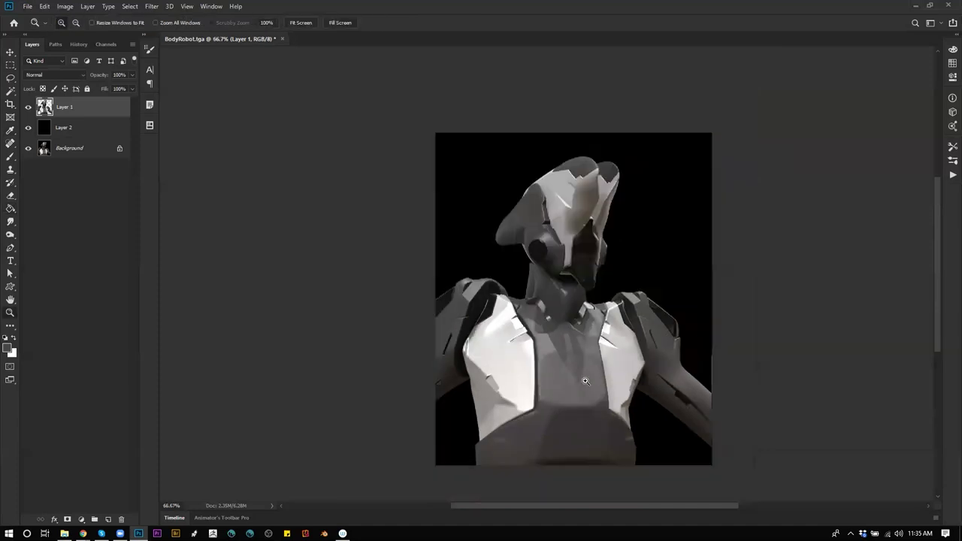
click(88, 125)
key(g)
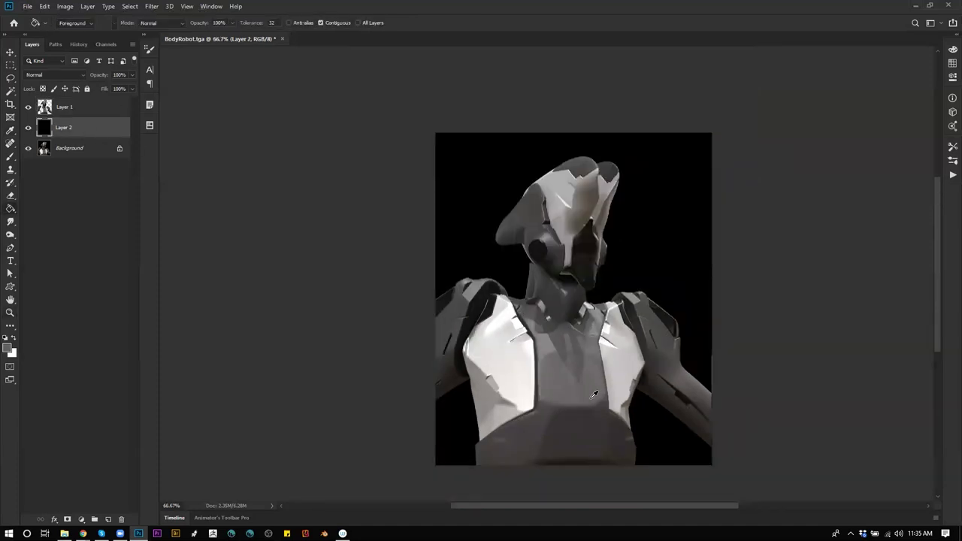
key(shift+g)
drag(642, 417, 665, 172)
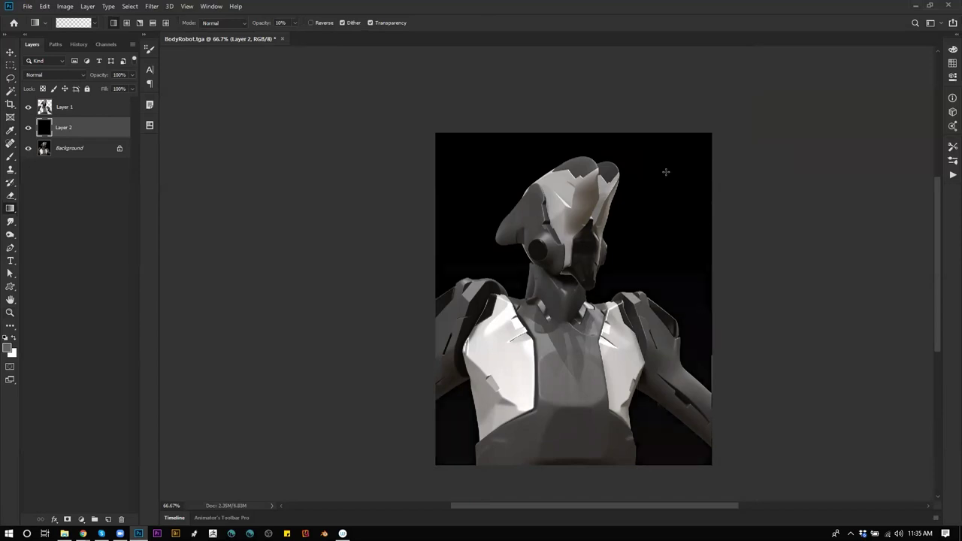
key(ctrl+z)
drag(616, 425, 605, 227)
drag(639, 406, 651, 218)
drag(647, 331, 659, 193)
drag(648, 252, 662, 155)
Set the foreground colour to white and brighten the Layer 2 backdrop with 10% gradients from below and above
key(d)
key(x)
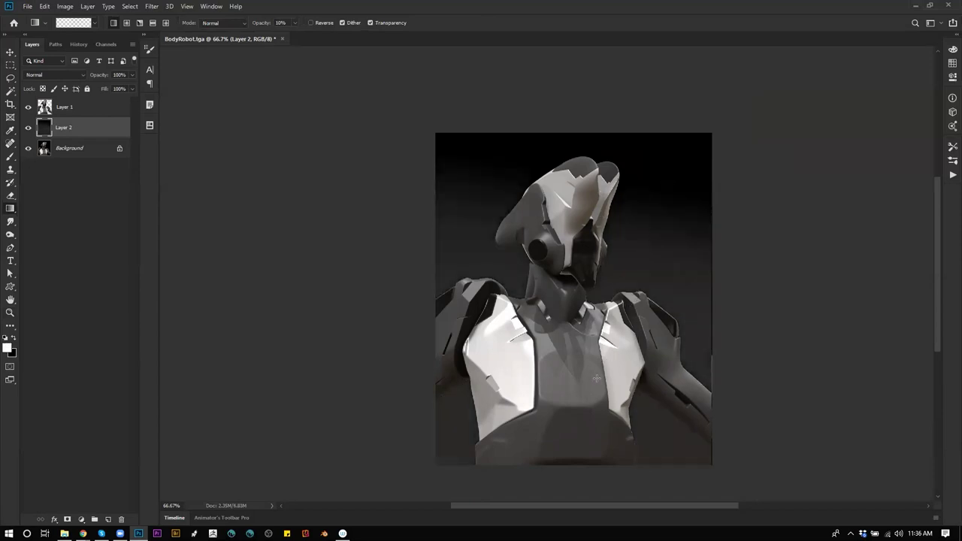
drag(593, 397, 627, 279)
drag(636, 203, 642, 167)
drag(644, 154, 582, 368)
drag(596, 146, 546, 366)
drag(616, 176, 578, 373)
key(ctrl+z)
key(ctrl+z)
drag(649, 140, 624, 369)
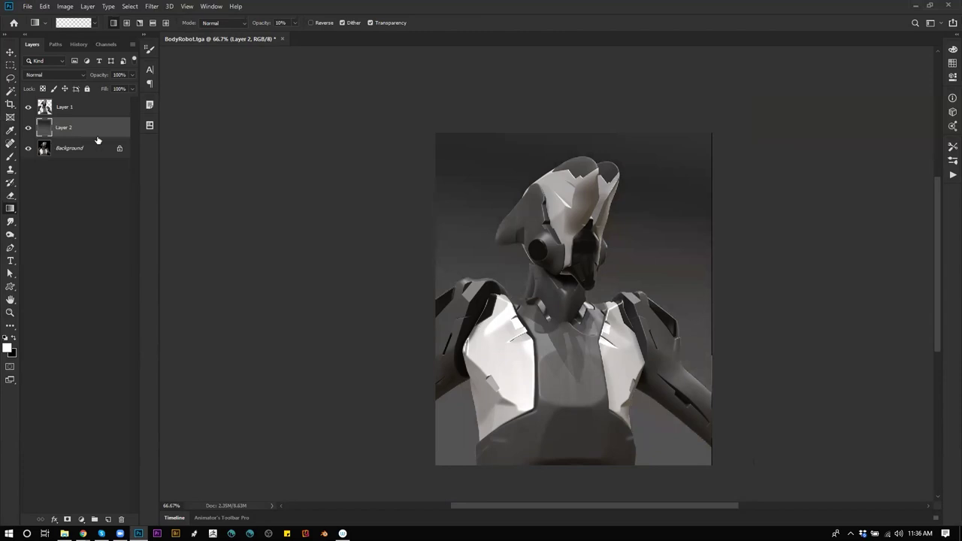
key(z)
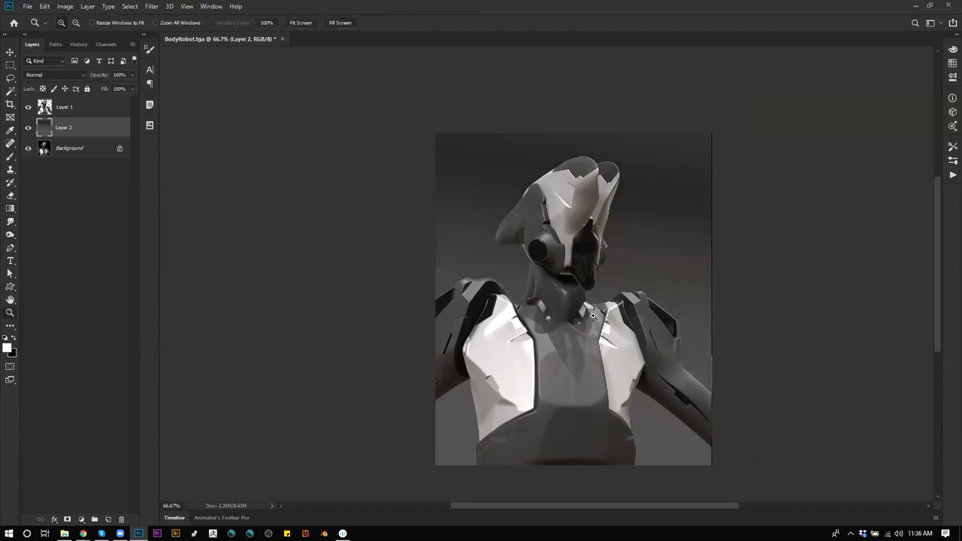
click(594, 318)
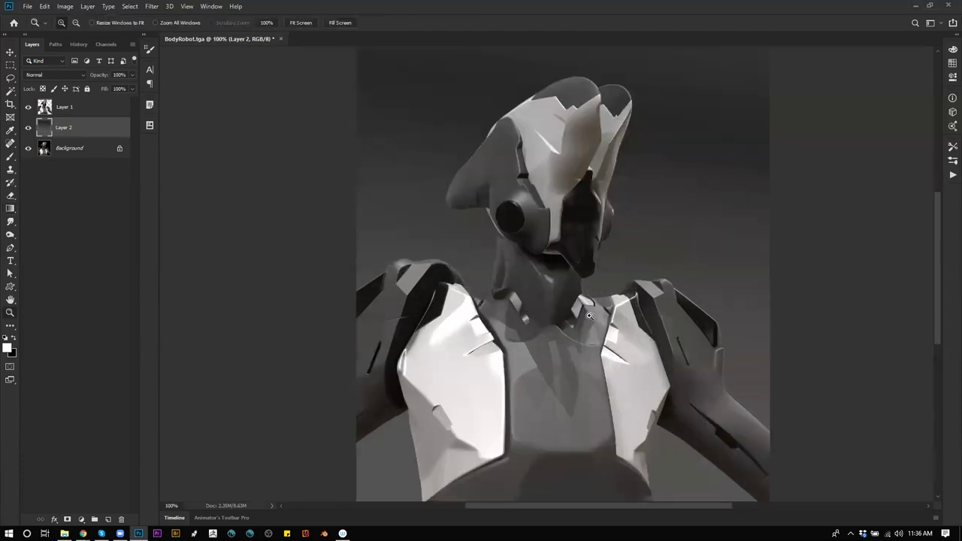
Flip the canvas horizontally, duplicate Layer 1 and hide the original Layer 1
click(95, 108)
key(ctrl+h)
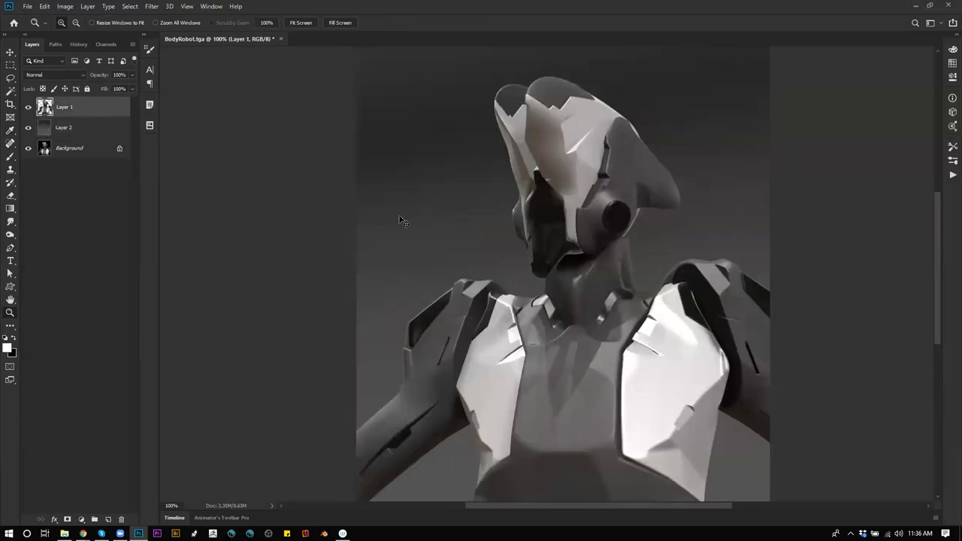
key(ctrl+j)
click(28, 127)
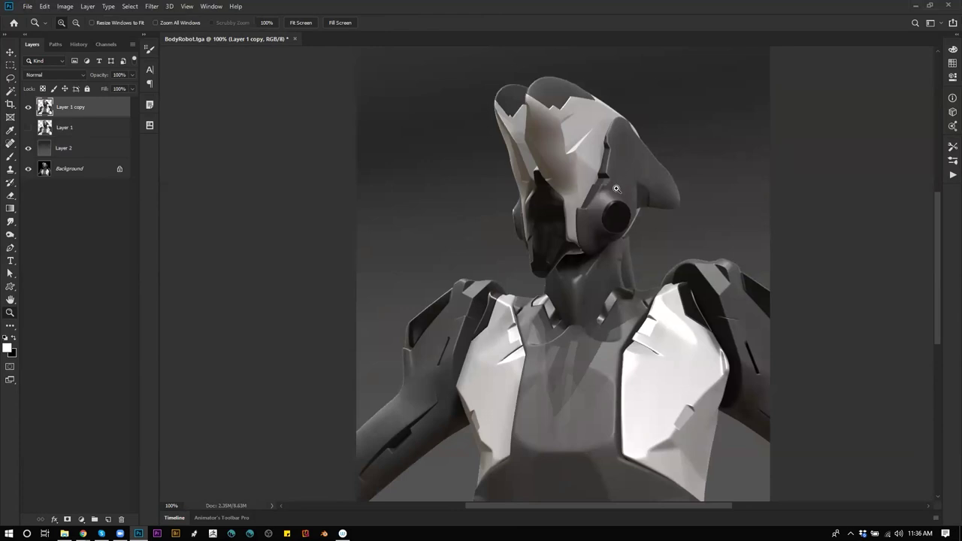
Choose a brush preset for painting on Layer 1 copy
click(617, 188)
key(b)
right_click(614, 180)
click(438, 196)
click(795, 65)
Enlarge the image to 3500 pixels wide with linked height, using Preserve Details (enlargement) resampling
key(z)
alt+click(762, 118)
alt+click(762, 118)
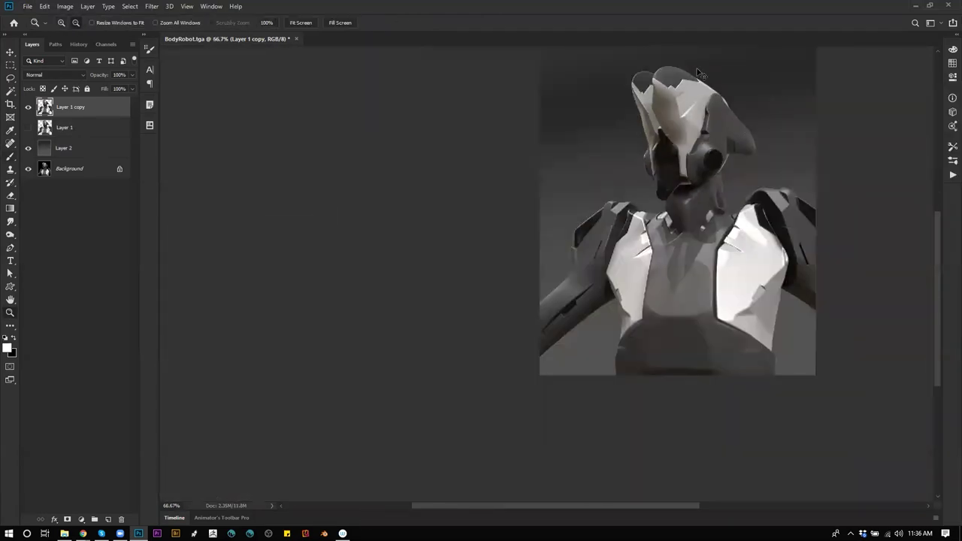
key(ctrl+alt+i)
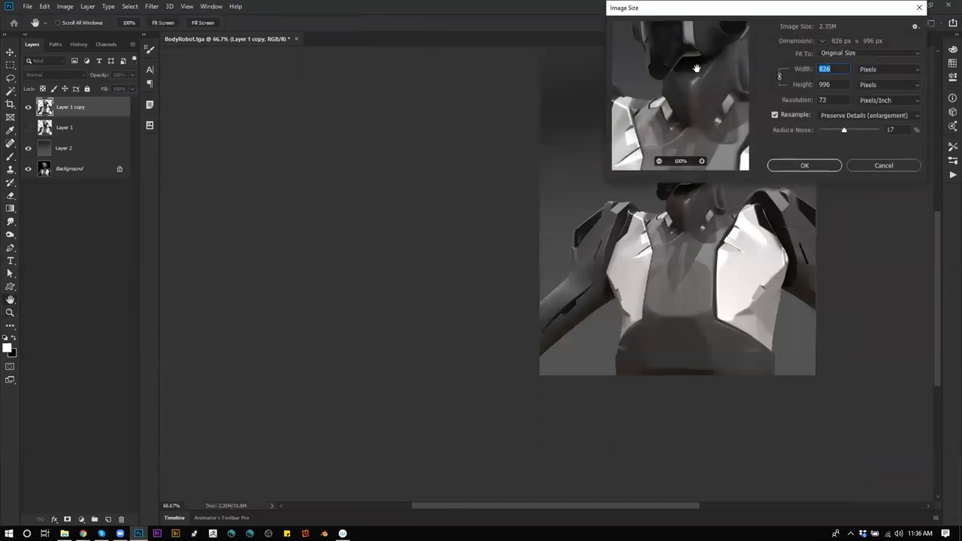
text(3500)
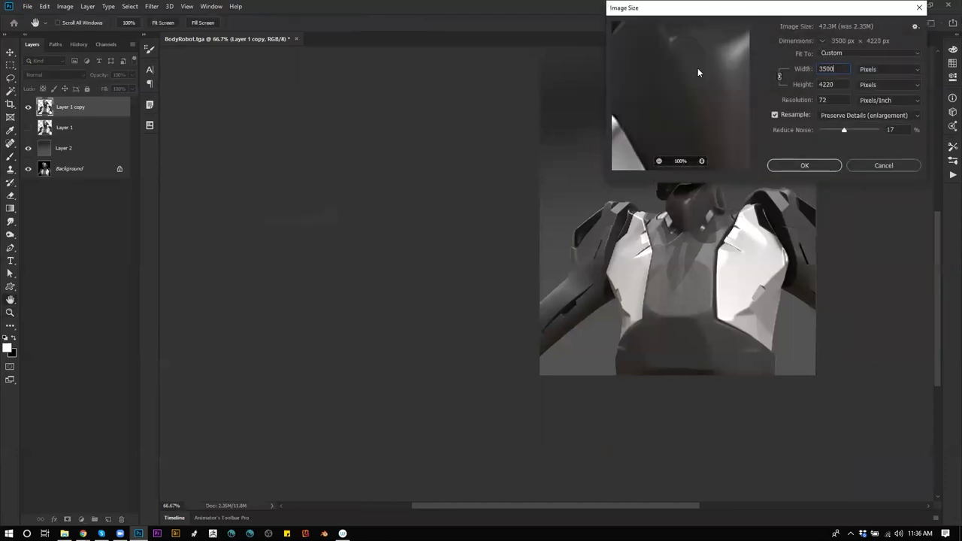
key(Return)
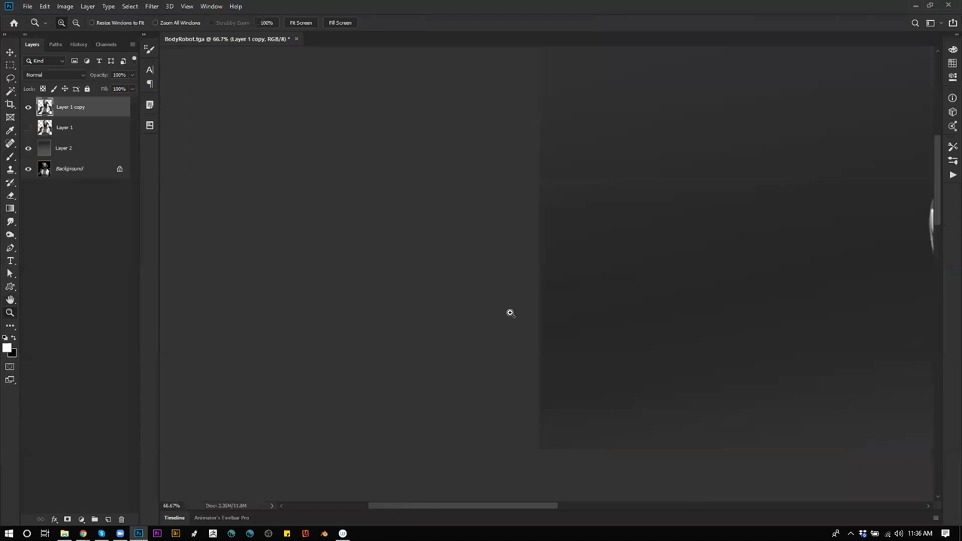
Flip the enlarged canvas horizontally and frame the robot's head and chest
drag(714, 253, 508, 221)
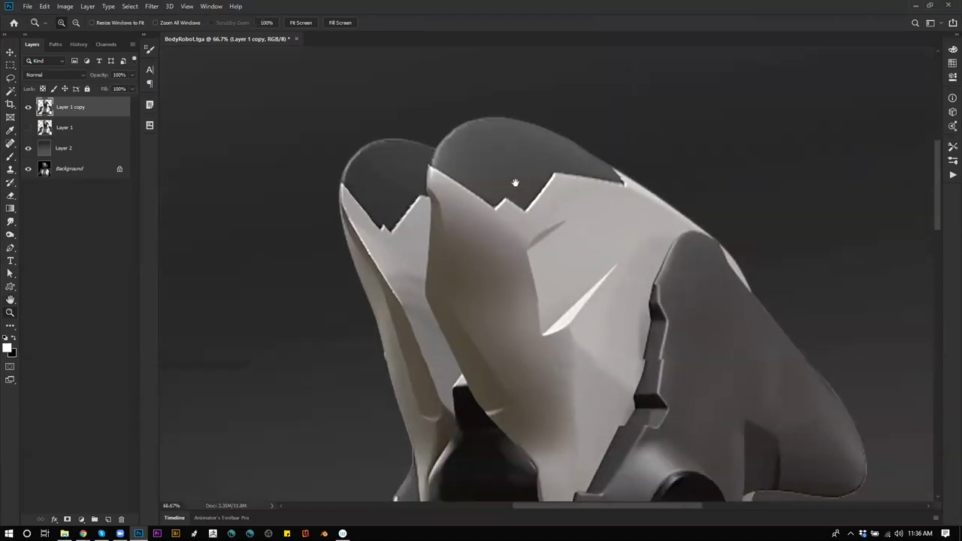
alt+scroll(519, 240, down, 3)
key(ctrl+shift+h)
drag(588, 365, 582, 263)
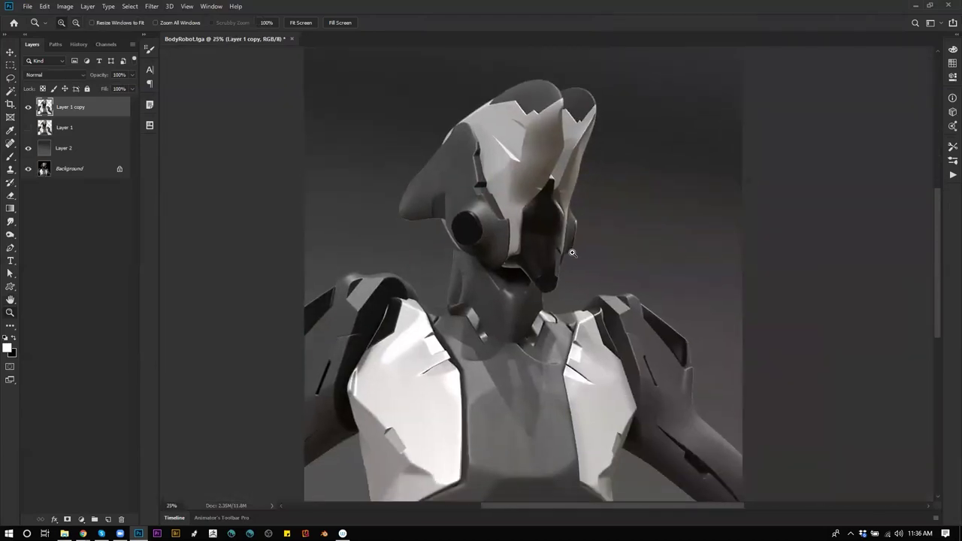
click(576, 264)
Paint a thin dark slit running from the round ear disc across the cheek plate with a small brush and sampled black
key(b)
key(x)
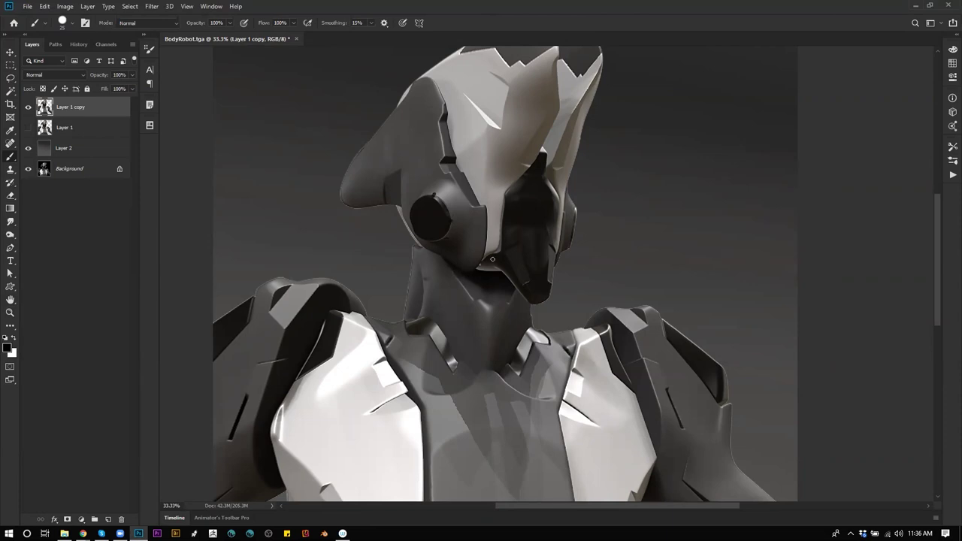
alt+scroll(461, 218, up, 1)
key(x)
key(bracketleft)
key(bracketleft)
key(bracketleft)
key(bracketleft)
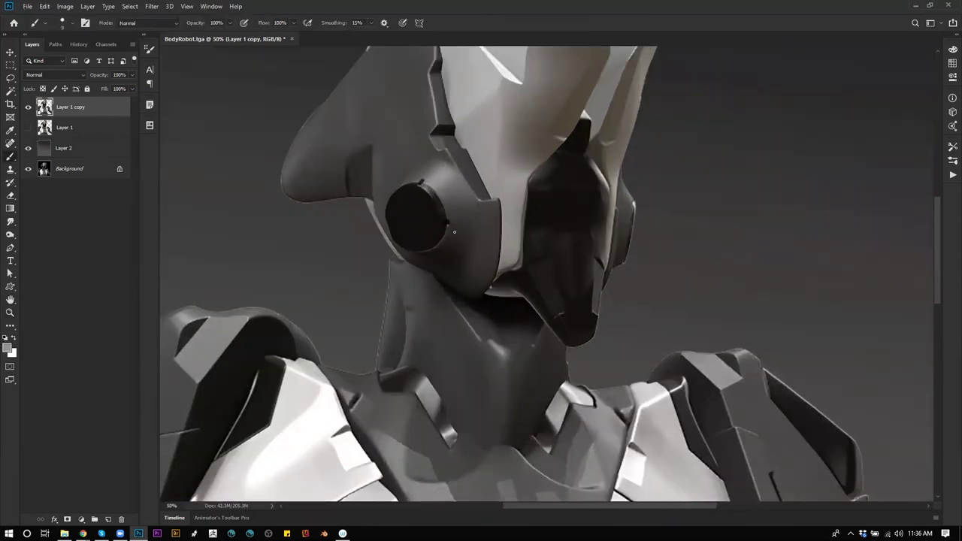
alt+click(421, 182)
drag(449, 221, 471, 222)
key(z)
alt+click(526, 247)
alt+click(530, 248)
alt+click(535, 249)
click(537, 250)
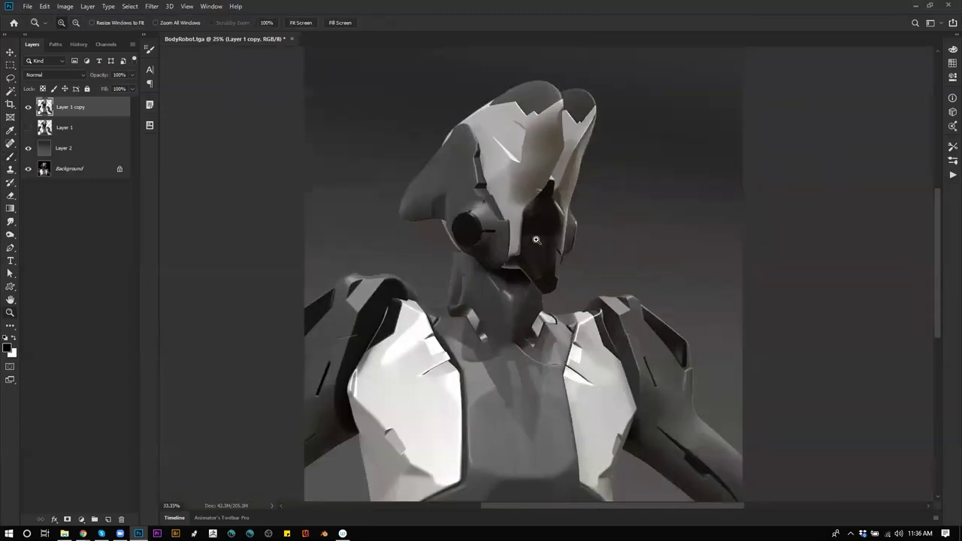
Retouch the light helmet shell beside its dark side plate with sampled grey tones
click(535, 239)
click(519, 180)
key(b)
drag(461, 112, 505, 233)
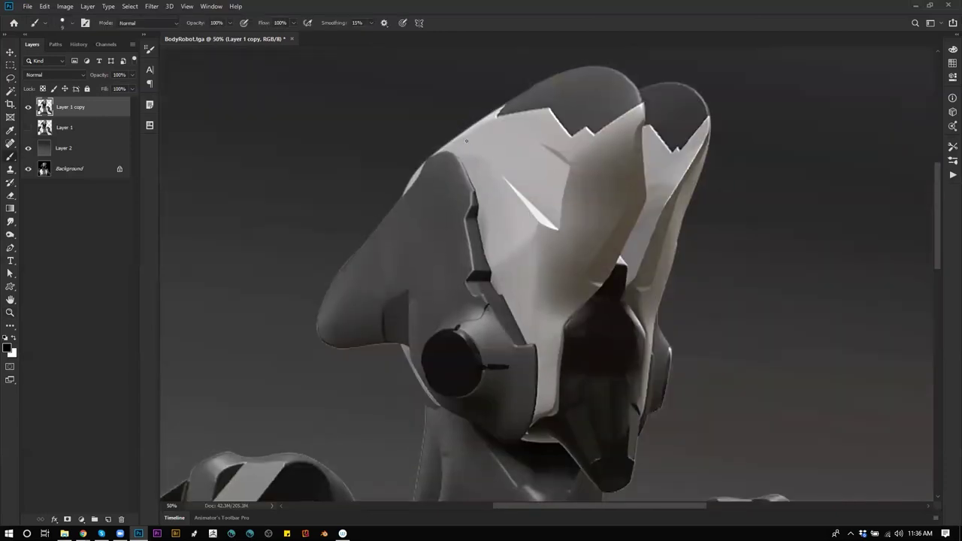
alt+click(450, 178)
key(bracketright)
key(bracketright)
alt+click(505, 185)
Repaint the shaded front crest panel with a larger brush in sampled brown-grey, and flip the canvas horizontally
alt+click(609, 151)
alt+click(618, 171)
key(bracketright)
key(bracketright)
key(bracketright)
key(bracketright)
mouse_move(630, 125)
mouse_down()
mouse_move(583, 169)
mouse_move(607, 155)
mouse_move(594, 166)
mouse_up()
key(z)
alt+click(623, 217)
alt+click(624, 216)
alt+click(624, 216)
key(ctrl+shift+h)
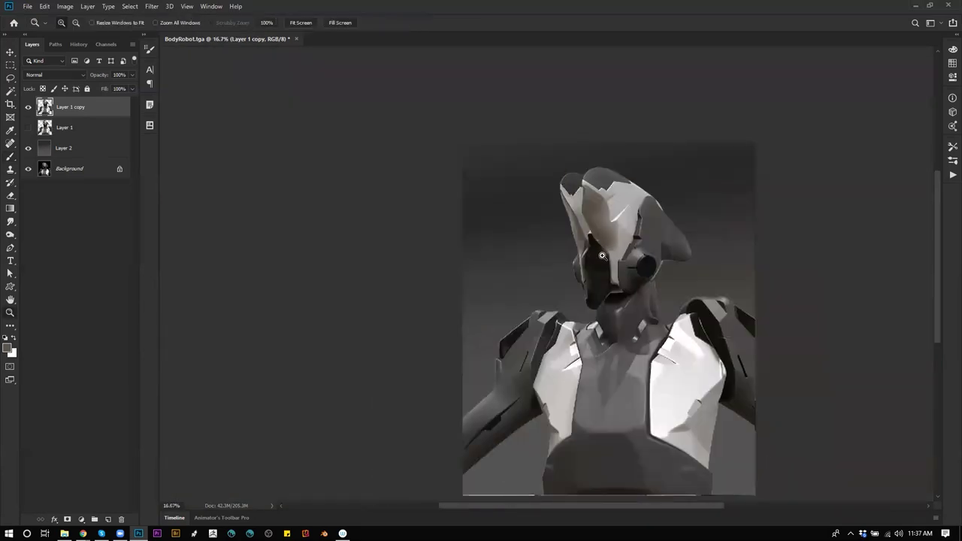
Retouch the helmet shell around the crest shadow and slanted highlight with sampled tones
click(605, 254)
click(605, 254)
key(b)
alt+click(592, 218)
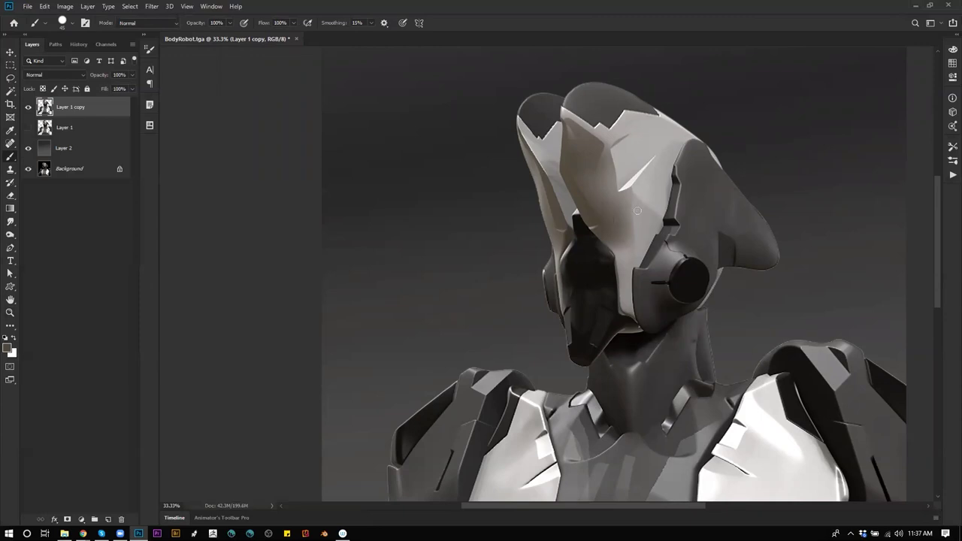
alt+click(650, 180)
key(z)
alt+click(658, 227)
alt+click(656, 232)
alt+click(654, 237)
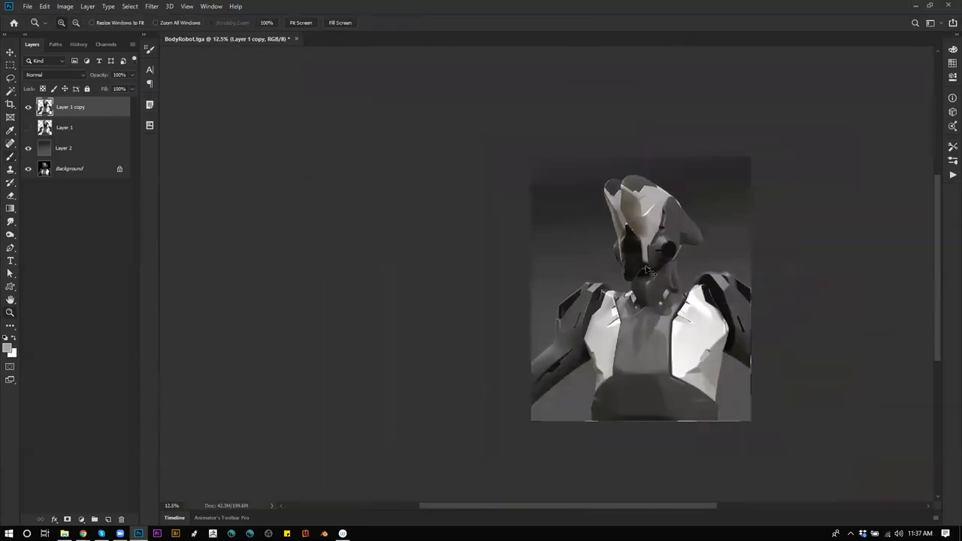
Flip the canvas horizontally and extend the light face plate as a strip running down beside the visor
key(ctrl+shift+h)
key(ctrl+plus)
key(ctrl+plus)
drag(540, 239, 507, 266)
click(511, 227)
key(b)
alt+click(511, 211)
mouse_move(514, 199)
mouse_down()
mouse_move(508, 245)
mouse_move(532, 267)
mouse_up()
Refine the light strut and edges around the lower visor and chin with a smaller brush
key(bracketleft)
key(bracketleft)
key(bracketleft)
drag(574, 225, 566, 275)
key(z)
alt+click(557, 286)
alt+click(552, 287)
alt+click(552, 287)
click(552, 289)
click(544, 268)
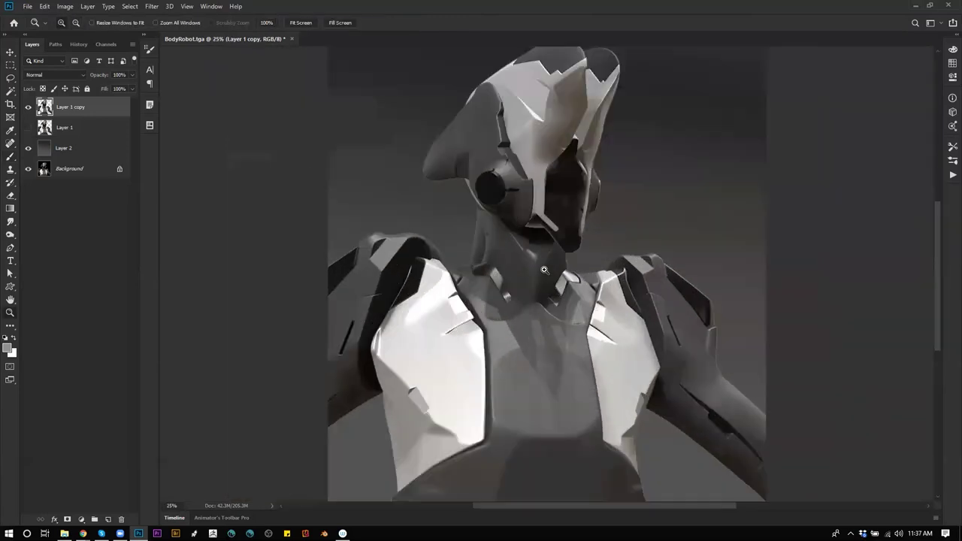
Lock the transparent pixels of Layer 1 copy and paint a light panel along the back of the neck
key(b)
alt+click(483, 216)
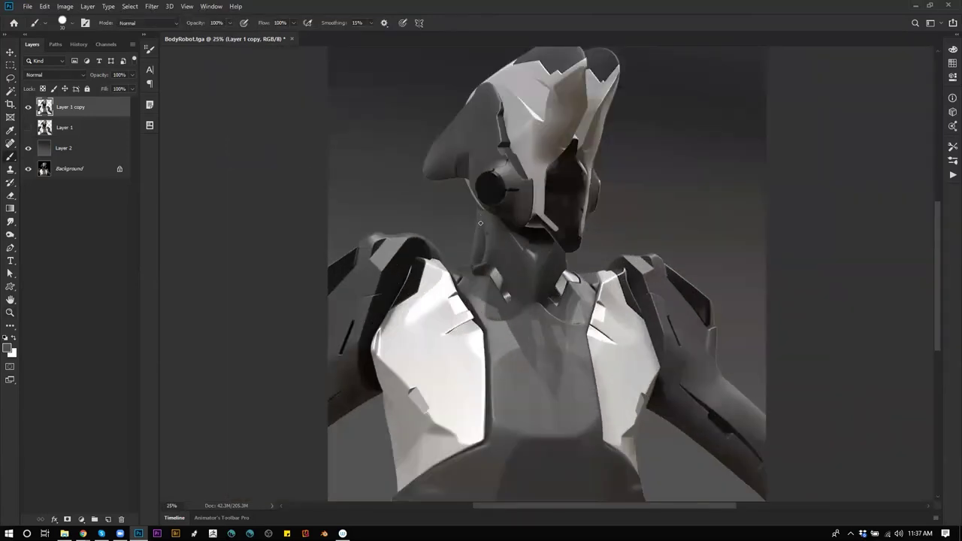
drag(486, 219, 483, 215)
key(slash)
key(d)
key(x)
mouse_move(471, 253)
mouse_down()
mouse_move(479, 215)
mouse_move(485, 260)
mouse_move(478, 209)
mouse_up()
key(ctrl+space)
mouse_move(507, 295)
ctrl+mouse_down()
mouse_move(440, 293)
mouse_move(502, 291)
ctrl+mouse_up()
Paint a dark seam where the back of the neck meets the helmet
key(x)
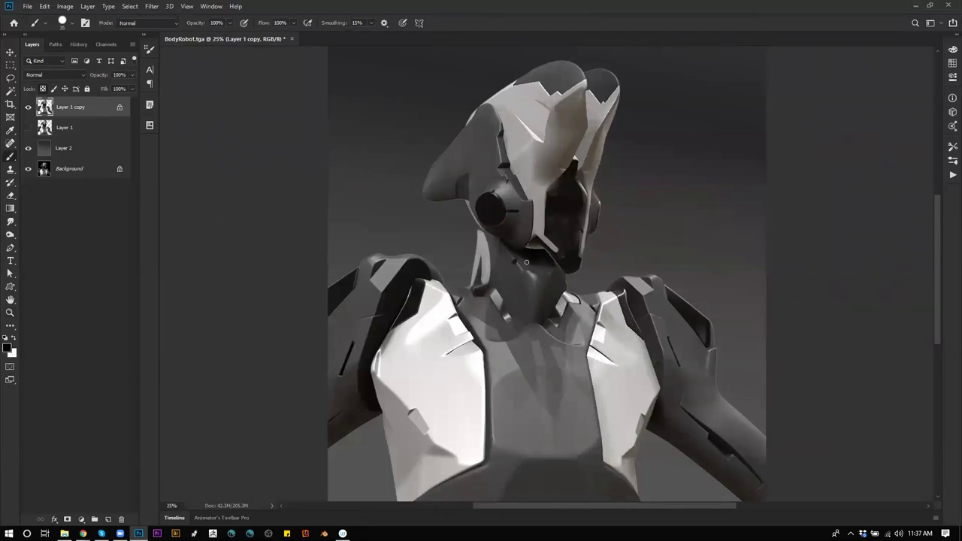
alt+click(513, 264)
key(d)
key(])
drag(483, 231, 498, 240)
Paint a light vertical ridge with a black groove down the front of the neck, and flip the canvas horizontally
alt+click(538, 276)
drag(534, 278, 529, 321)
drag(539, 278, 535, 324)
key(d)
drag(535, 282, 532, 326)
key(bracketright)
drag(537, 282, 541, 325)
key(z)
alt+click(539, 327)
alt+click(538, 326)
alt+click(538, 326)
key(ctrl+shift+h)
Add a white highlight line along the front neck ridge, redoing the first stroke, and flip the canvas back
key(b)
key(x)
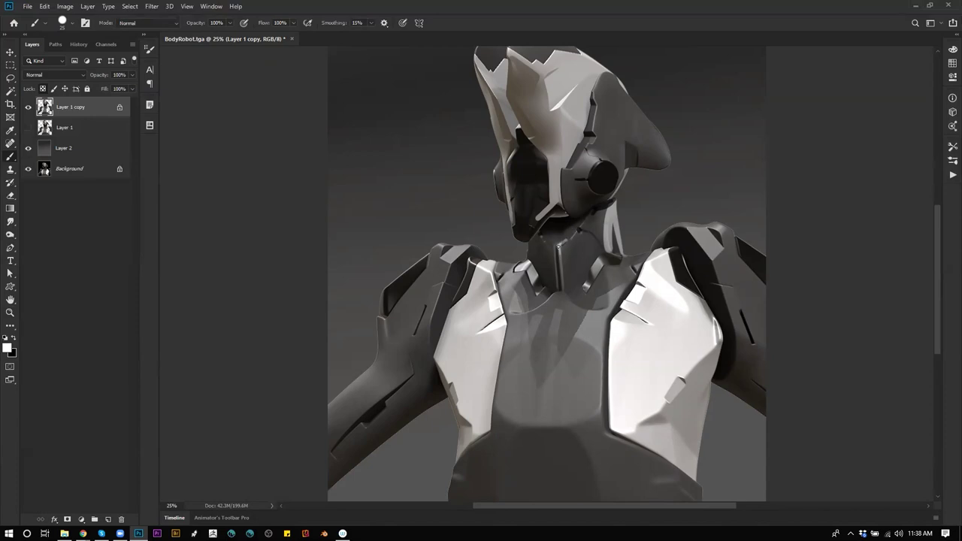
drag(560, 245, 563, 284)
key(ctrl+z)
drag(556, 244, 557, 286)
key(z)
alt+click(554, 312)
key(F2)
click(557, 290)
click(557, 290)
key(b)
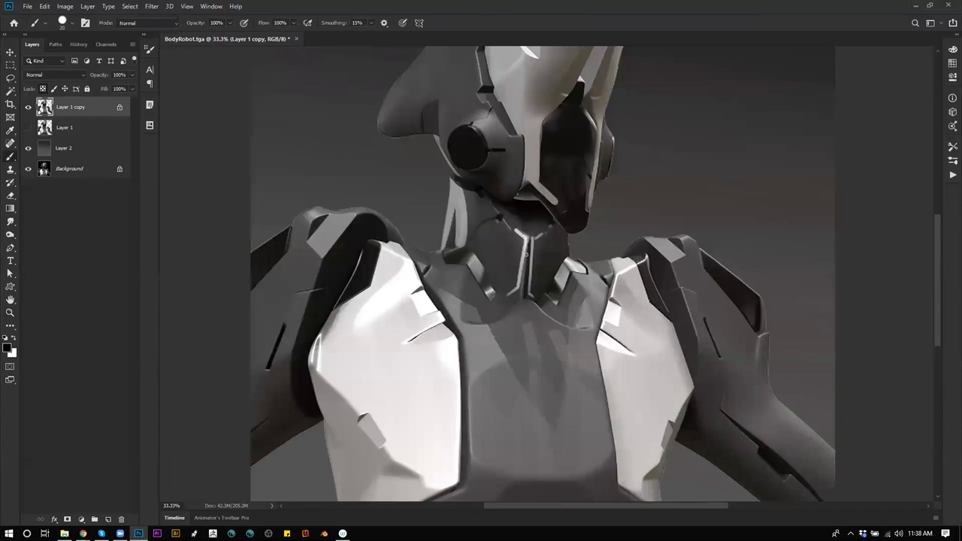
Paint a thin light edge along the diagonal throat seam under the jaw and try a second highlight beside the neck ridge
key(x)
key(bracketleft)
drag(495, 201, 536, 242)
key(ctrl+z)
key(x)
key(x)
drag(522, 237, 512, 286)
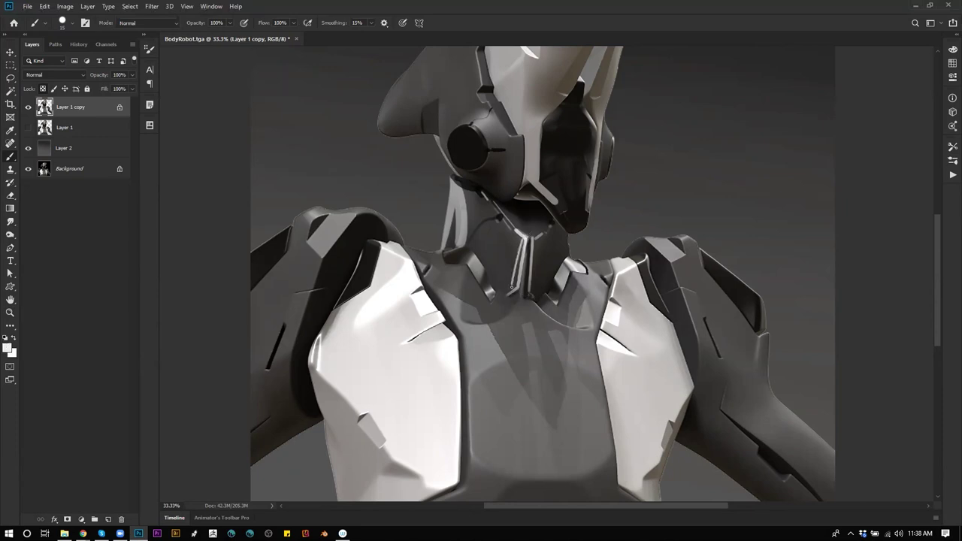
key(ctrl+z)
Retouch the side of the neck next to the diagonal throat seam with sampled greys
ctrl+alt+click(535, 256)
ctrl+alt+click(535, 256)
ctrl+click(534, 274)
ctrl+click(533, 274)
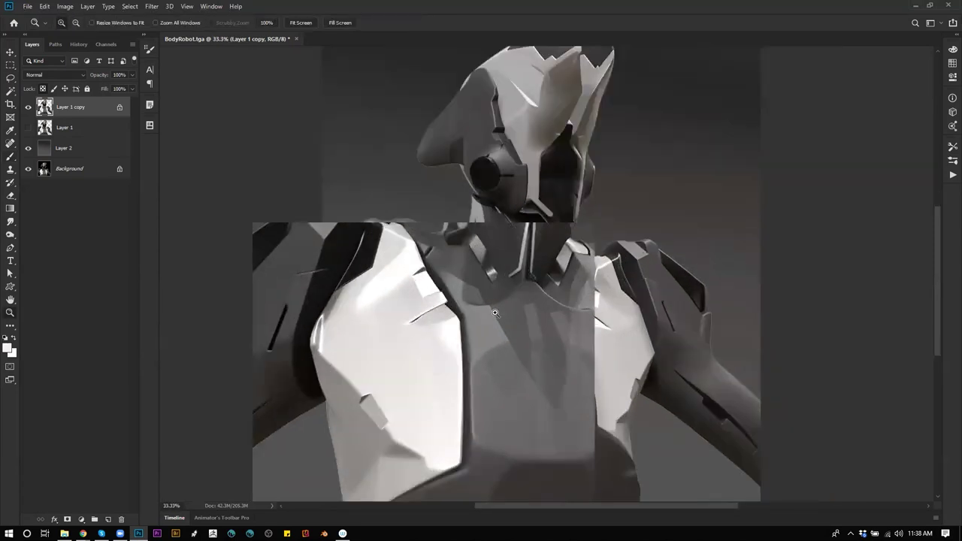
alt+click(478, 239)
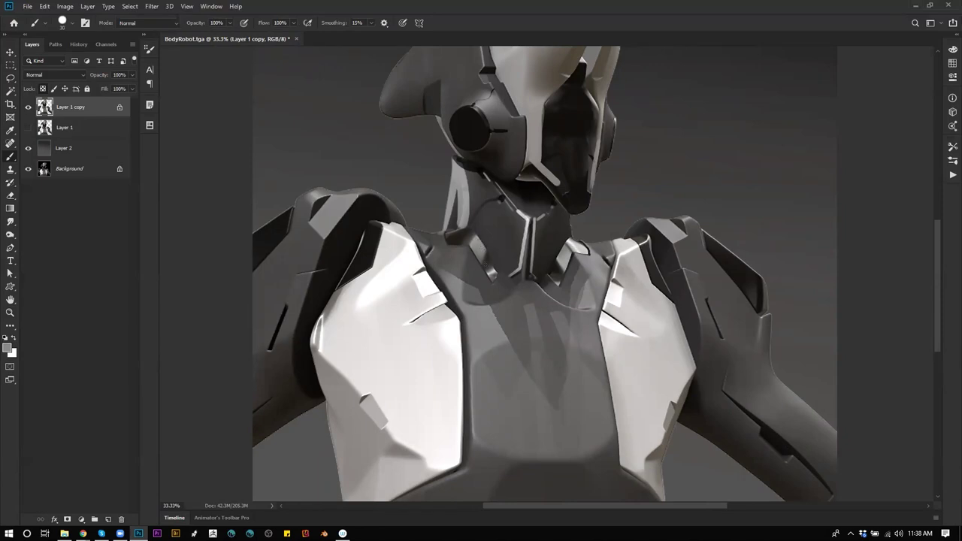
alt+click(489, 220)
drag(492, 206, 503, 226)
key(z)
key(ctrl+minus)
key(ctrl+minus)
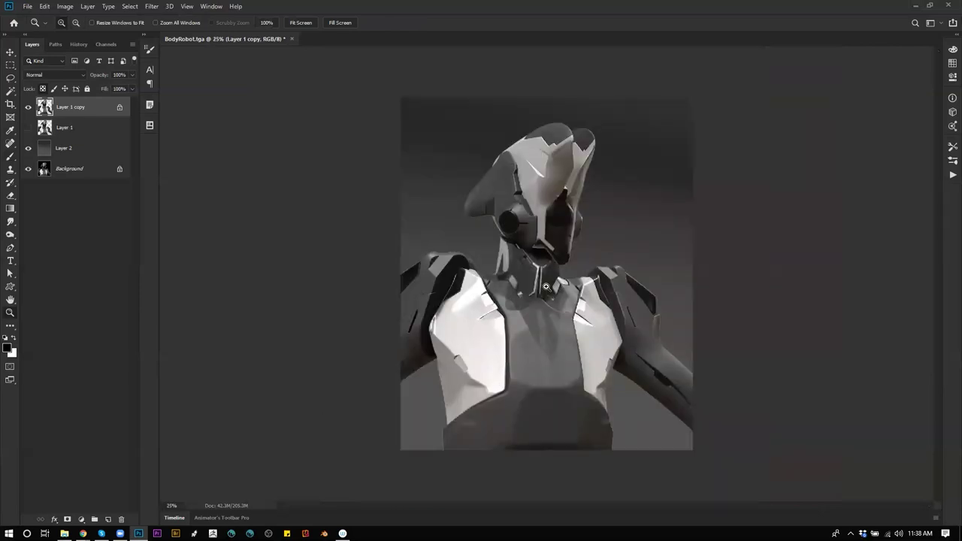
Smudge the shadow edges on the upper chest below the neck at 25% strength
key(ctrl+plus)
key(ctrl+plus)
key(b)
key(r)
drag(500, 339, 511, 365)
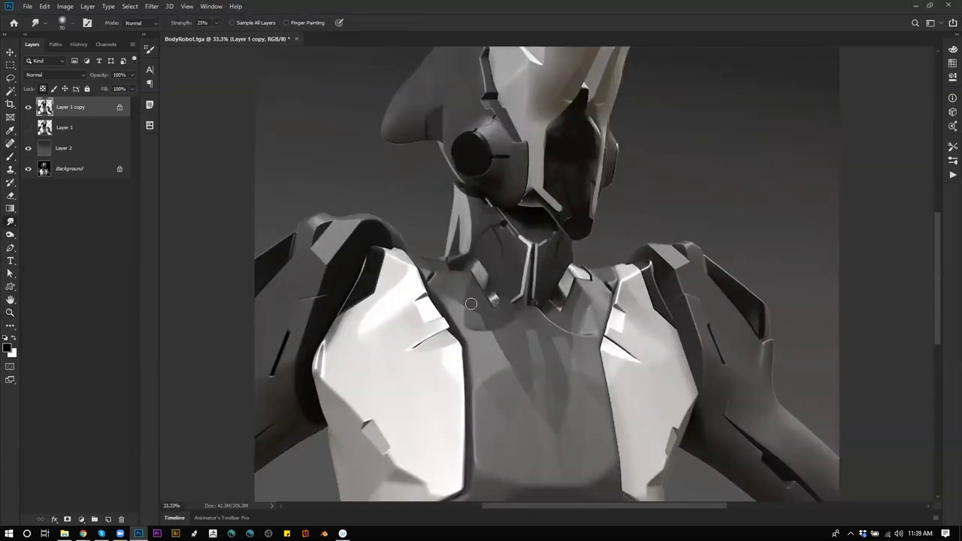
key(z)
alt+click(560, 379)
alt+click(559, 379)
Rework the brow edge above the dark visor with sampled tones and a larger brush, undoing unwanted strokes
click(581, 303)
click(572, 299)
key(b)
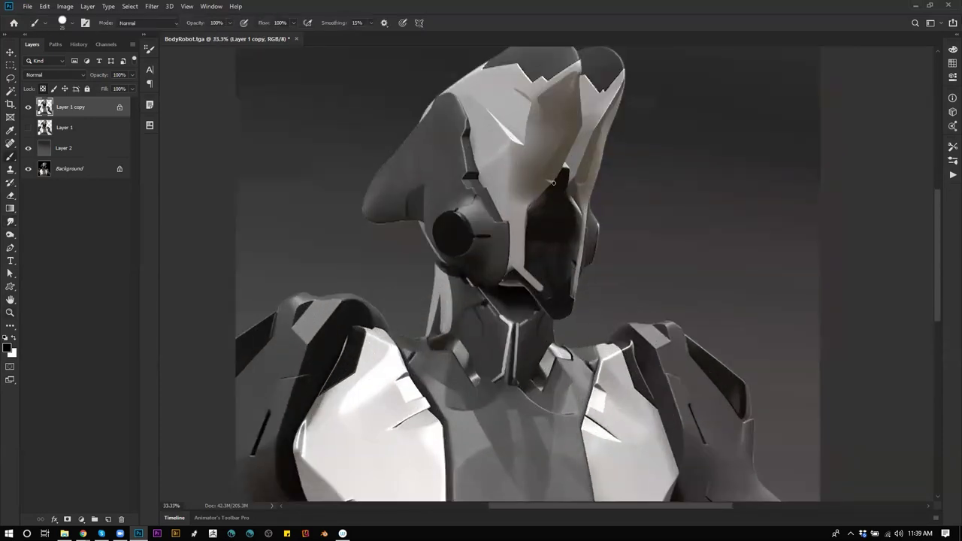
alt+click(538, 191)
key(bracketright)
drag(542, 195, 524, 224)
key(ctrl+z)
alt+click(548, 180)
drag(543, 192, 527, 216)
key(ctrl+z)
Shade the outer edge of the helmet's far crest with a sampled brownish grey
alt+click(583, 197)
drag(601, 156, 608, 121)
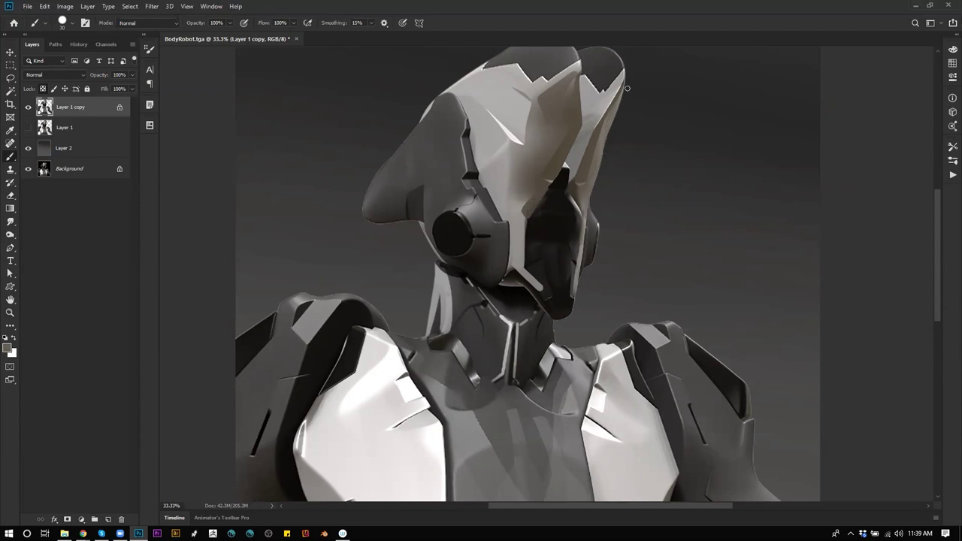
key(z)
alt+click(593, 278)
alt+click(592, 278)
click(592, 278)
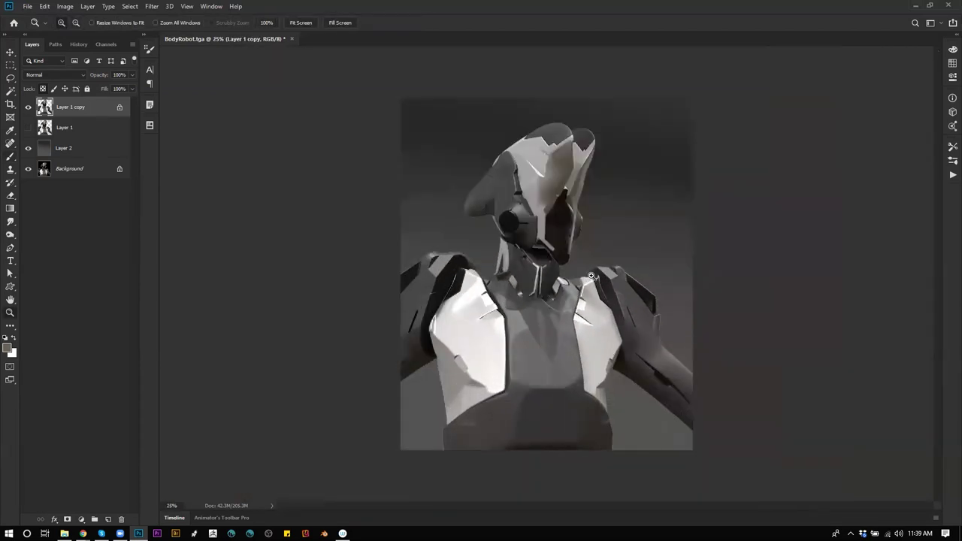
click(593, 278)
Try a thin stroke down the front helmet plate above the visor with a smaller brush
key(b)
key(bracketleft)
mouse_move(532, 141)
mouse_down()
mouse_move(526, 217)
mouse_move(534, 194)
mouse_up()
key(ctrl+z)
key(ctrl+z)
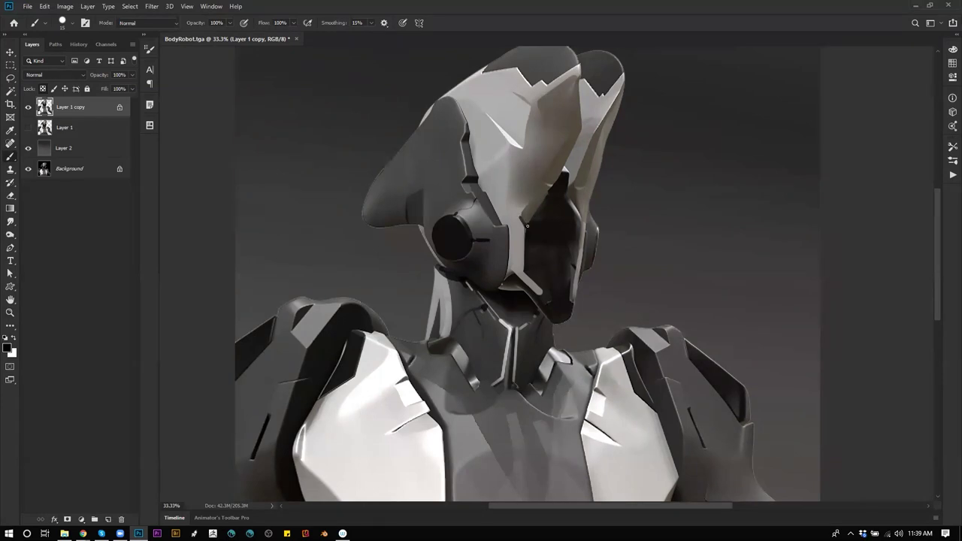
Flip the canvas horizontally and paint a bulkier dark underside on the forearm beside the torso
key(z)
alt+click(566, 275)
alt+click(566, 275)
alt+click(566, 275)
key(ctrl+shift+h)
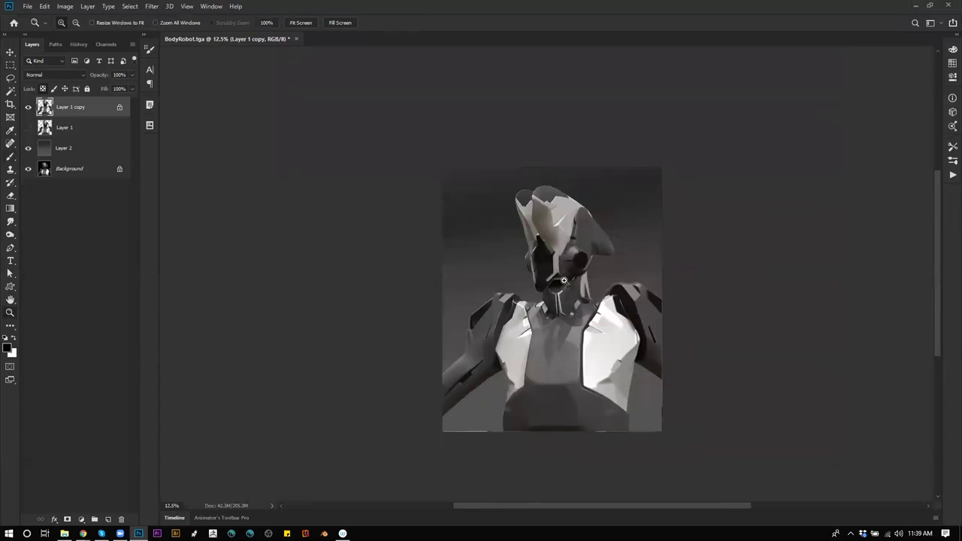
click(567, 303)
key(b)
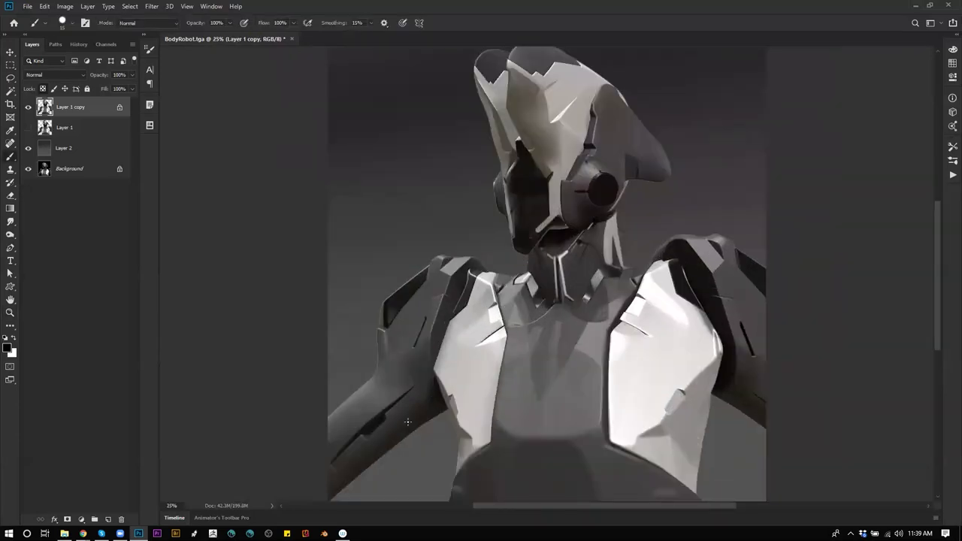
key(bracketright)
key(bracketright)
mouse_move(445, 410)
mouse_down()
mouse_move(447, 422)
mouse_move(357, 466)
mouse_up()
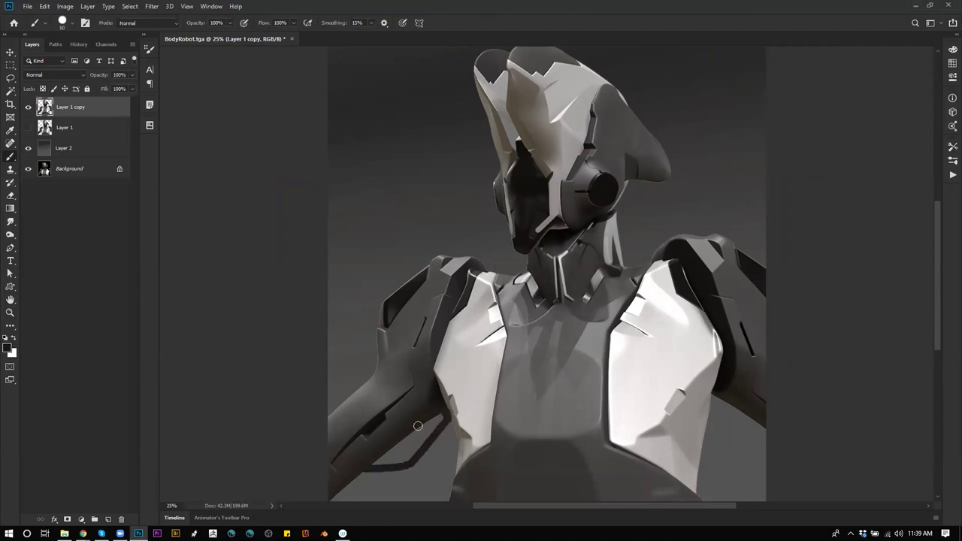
drag(402, 445, 332, 499)
mouse_move(421, 427)
mouse_down()
mouse_move(385, 466)
mouse_move(442, 412)
mouse_move(400, 470)
mouse_up()
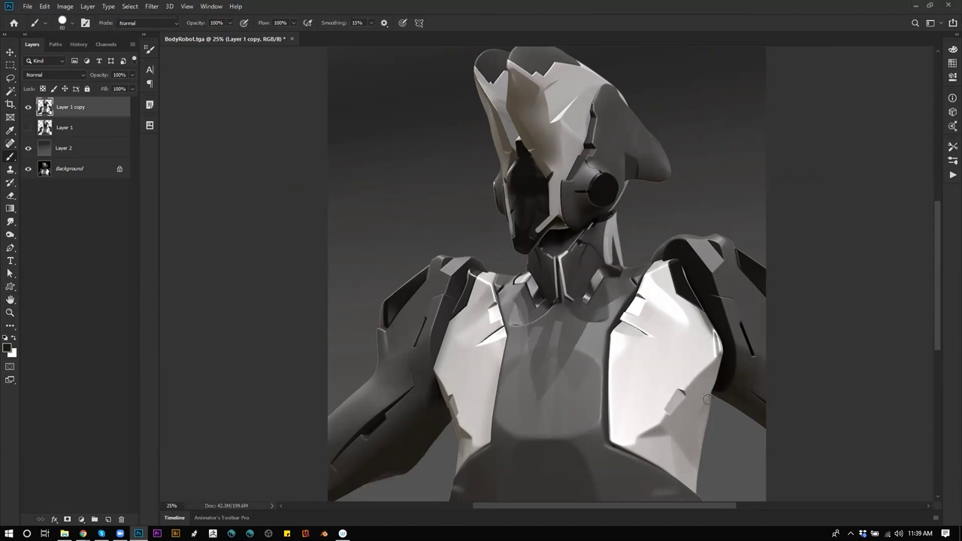
Try dark strokes below the opposite arm to widen it beside the torso
drag(726, 403, 780, 444)
key(ctrl+z)
drag(726, 399, 780, 453)
key(ctrl+z)
Extend the opposite arm down beside the torso with a larger dark brush and refine its inner edge
key(bracketright)
key(bracketright)
key(bracketright)
drag(727, 400, 753, 479)
key(ctrl+z)
mouse_move(756, 484)
mouse_down()
mouse_move(734, 398)
mouse_move(762, 472)
mouse_up()
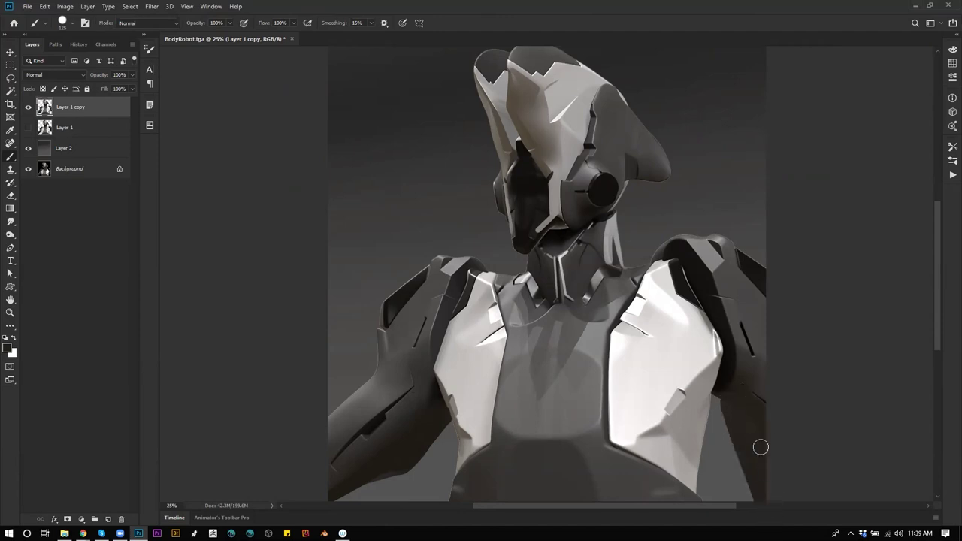
key(bracketleft)
key(bracketleft)
key(bracketleft)
mouse_move(719, 401)
mouse_down()
mouse_move(744, 444)
mouse_move(721, 403)
mouse_up()
alt+click(743, 405)
Flip the canvas back and draw thin black panel lines down both white chest plates
key(F2)
key(d)
key(bracketleft)
key(bracketleft)
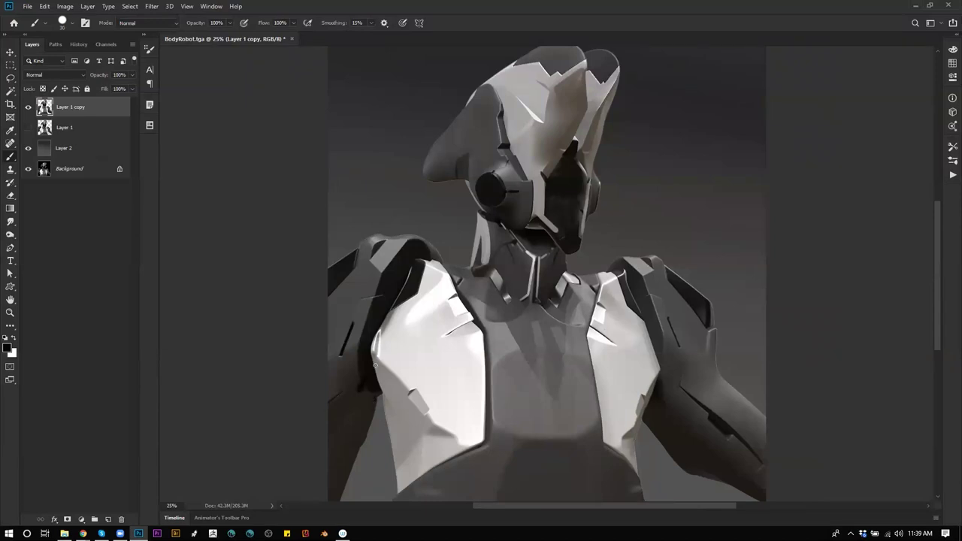
drag(375, 378, 400, 347)
key(ctrl+z)
key(bracketleft)
key(bracketleft)
mouse_move(375, 378)
mouse_down()
mouse_move(431, 292)
mouse_move(423, 266)
mouse_up()
drag(617, 284, 631, 334)
key(ctrl+z)
drag(619, 295, 642, 376)
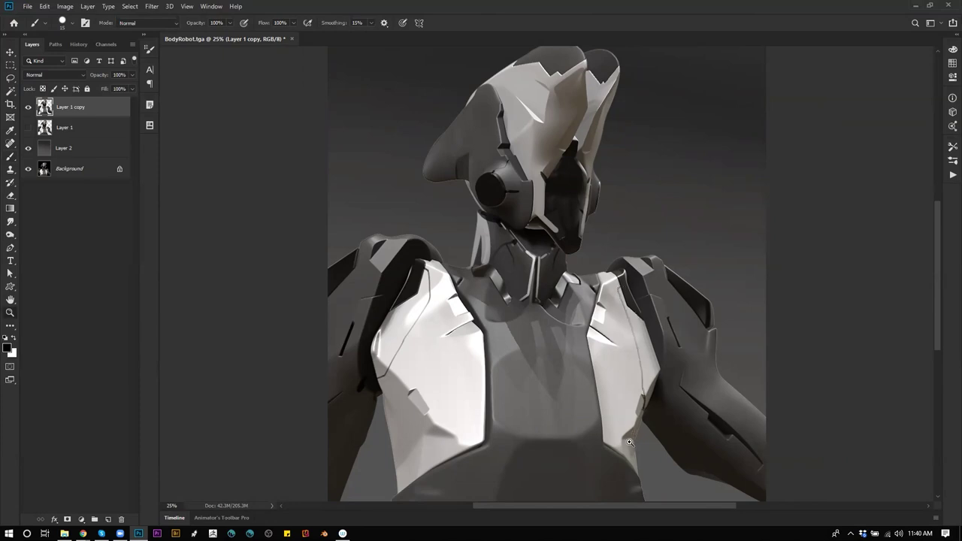
Paint two light grey strips from the lower ends of the white chest plates down across the dark abdomen
key(z)
alt+click(631, 442)
alt+click(629, 440)
alt+click(629, 440)
click(606, 409)
click(607, 409)
click(607, 410)
key(b)
alt+click(437, 417)
key(bracketright)
key(bracketright)
key(bracketright)
key(bracketright)
key(bracketright)
key(bracketright)
mouse_move(439, 427)
mouse_down()
mouse_move(472, 493)
mouse_move(447, 419)
mouse_move(480, 496)
mouse_move(448, 442)
mouse_move(481, 488)
mouse_up()
mouse_move(626, 419)
mouse_down()
mouse_move(601, 493)
mouse_move(628, 437)
mouse_up()
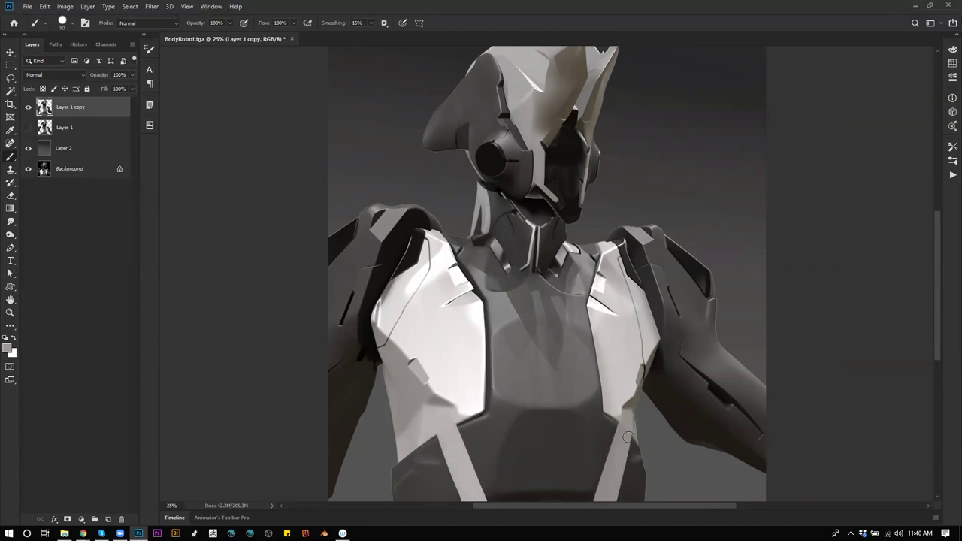
Widen the abdomen strip under the larger chest plate and edge its outer side with black
scroll(612, 378, down, 3)
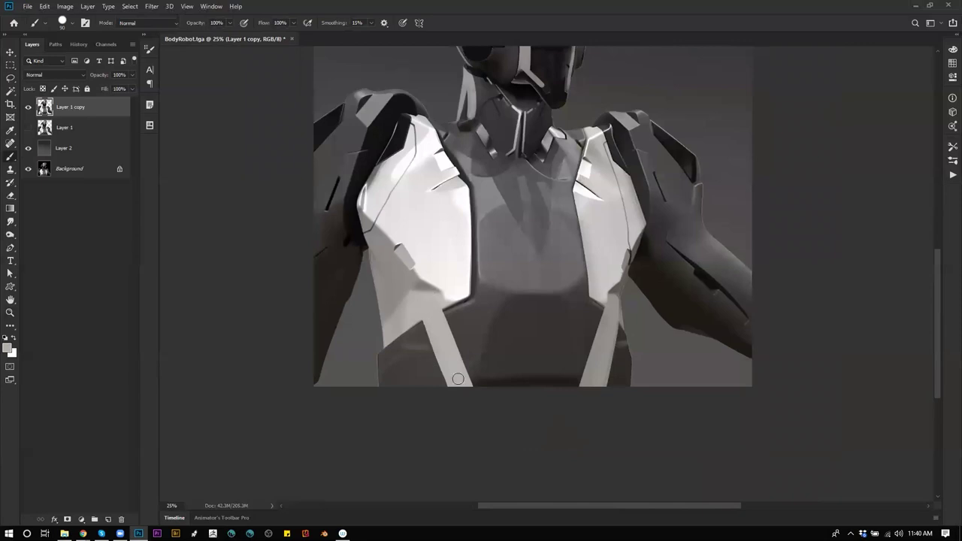
drag(409, 329, 459, 398)
key(d)
mouse_move(432, 363)
mouse_down()
mouse_move(452, 393)
mouse_move(418, 351)
mouse_move(436, 387)
mouse_move(436, 374)
mouse_up()
Rework the abdomen strip under the smaller chest plate with a sampled light tone and dark edges
key(bracketleft)
drag(620, 323, 601, 399)
drag(613, 349, 608, 401)
alt+click(610, 325)
drag(616, 318, 603, 383)
key(d)
key(bracketleft)
key(bracketleft)
drag(600, 314, 577, 391)
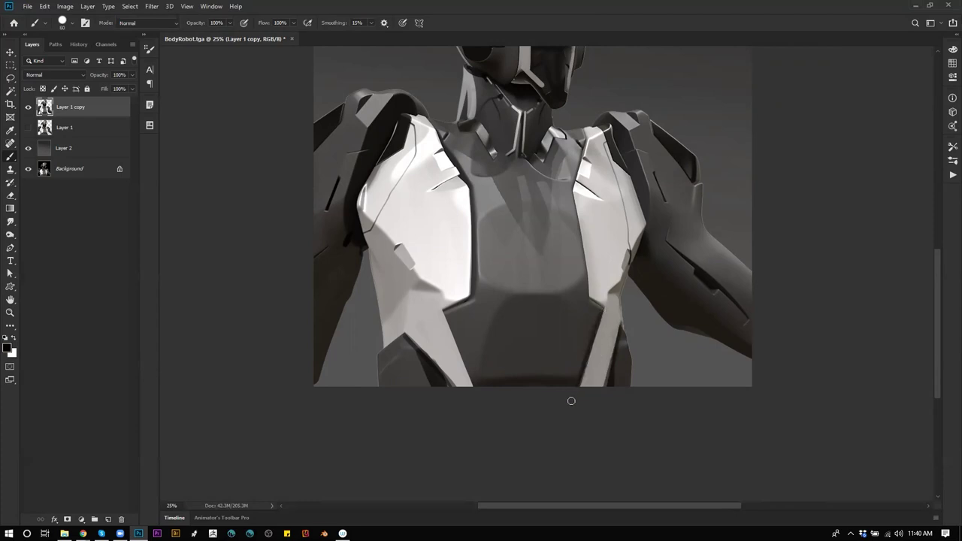
Add small dark accents near the lower corners of the central chest panel
drag(476, 273, 479, 280)
alt+click(571, 301)
alt+click(571, 302)
drag(571, 265, 563, 305)
Paint the rear neck tendon below the helmet with a sampled light grey
ctrl+click(546, 278)
ctrl+click(545, 275)
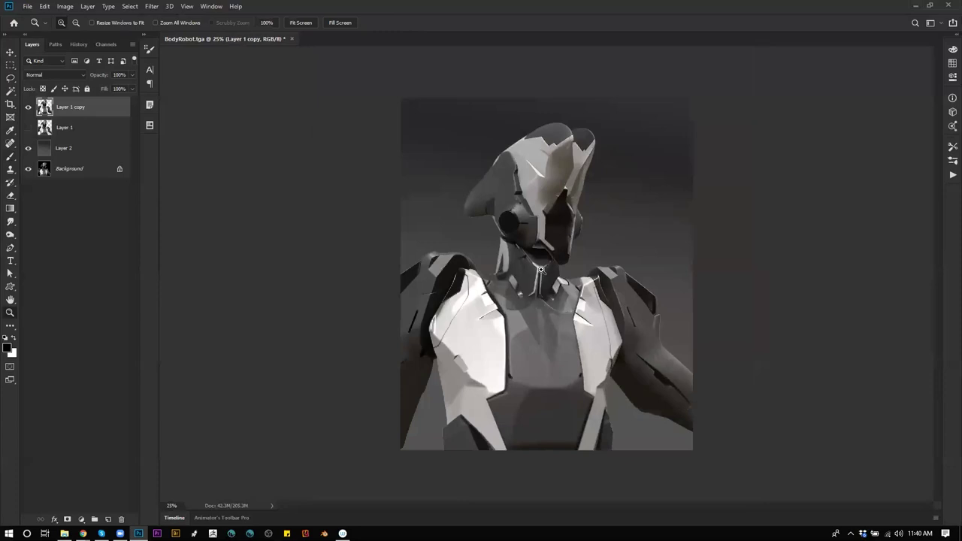
click(545, 277)
key(b)
alt+click(479, 225)
drag(466, 189, 471, 257)
mouse_move(470, 199)
mouse_down()
mouse_move(475, 236)
mouse_move(476, 219)
mouse_up()
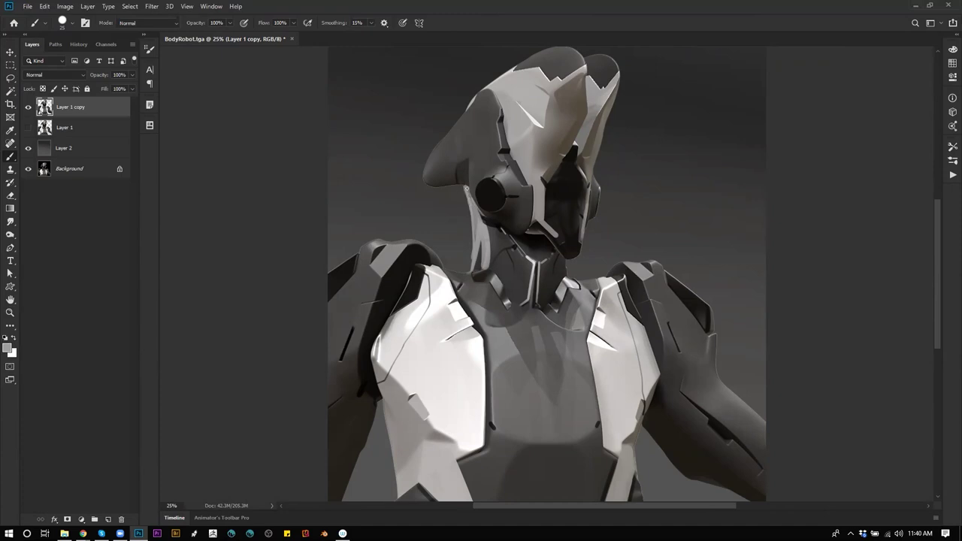
drag(472, 220, 463, 272)
drag(475, 221, 466, 272)
Paint black gaps at the base of the neck on both sides and behind the jaw
alt+click(451, 274)
alt+click(440, 266)
mouse_move(444, 266)
mouse_down()
mouse_move(473, 285)
mouse_move(473, 274)
mouse_up()
drag(577, 283, 597, 286)
mouse_move(488, 228)
mouse_down()
mouse_move(486, 241)
mouse_move(470, 205)
mouse_move(487, 224)
mouse_up()
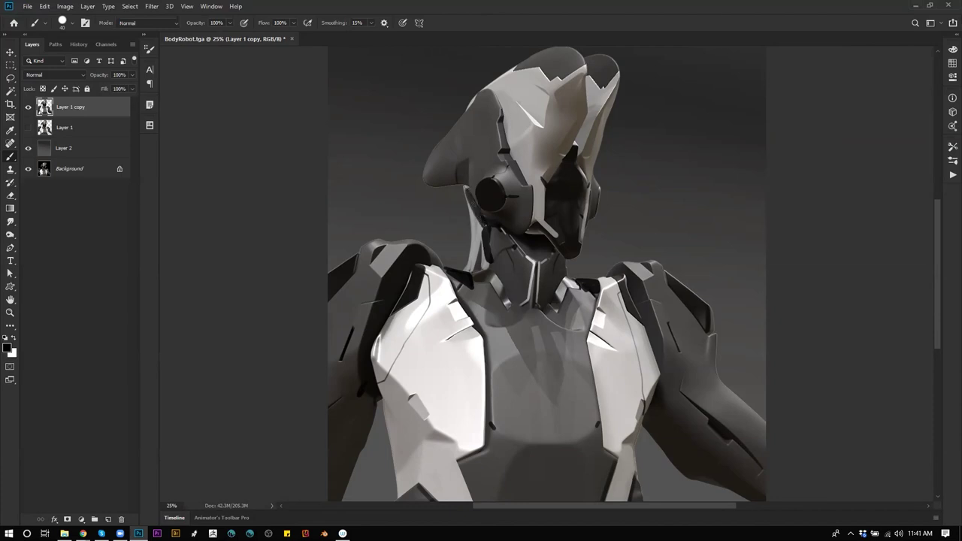
Darken the inner side of the rear neck tendon and brighten its length with white
drag(464, 186, 485, 226)
key(x)
mouse_move(464, 190)
mouse_down()
mouse_move(481, 226)
mouse_move(475, 265)
mouse_up()
Flip the canvas horizontally and deepen the gaps between the arms and both white chest plates with black
key(z)
alt+click(494, 282)
alt+click(494, 282)
alt+click(493, 283)
key(F2)
click(553, 317)
click(553, 317)
key(b)
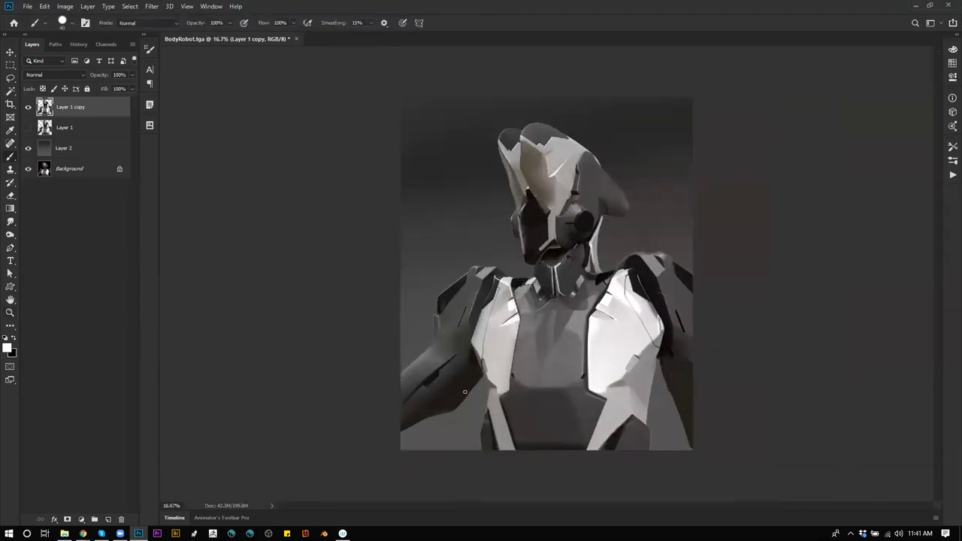
key(x)
drag(469, 314, 474, 368)
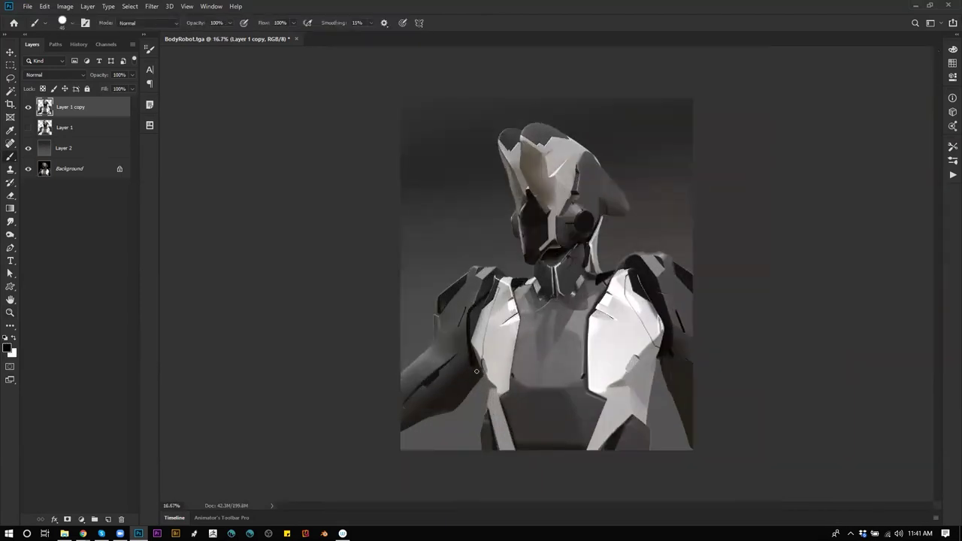
mouse_move(485, 301)
mouse_down()
mouse_move(473, 340)
mouse_move(474, 321)
mouse_up()
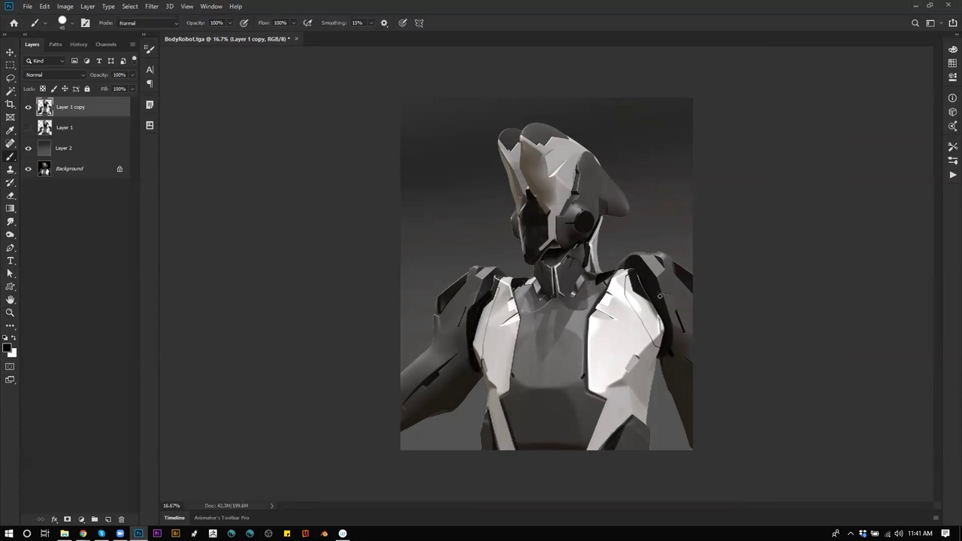
drag(644, 286, 663, 347)
Paint the throat's centre seam black and add dark shapes along the neck base, flipping the canvas back
drag(553, 267, 557, 296)
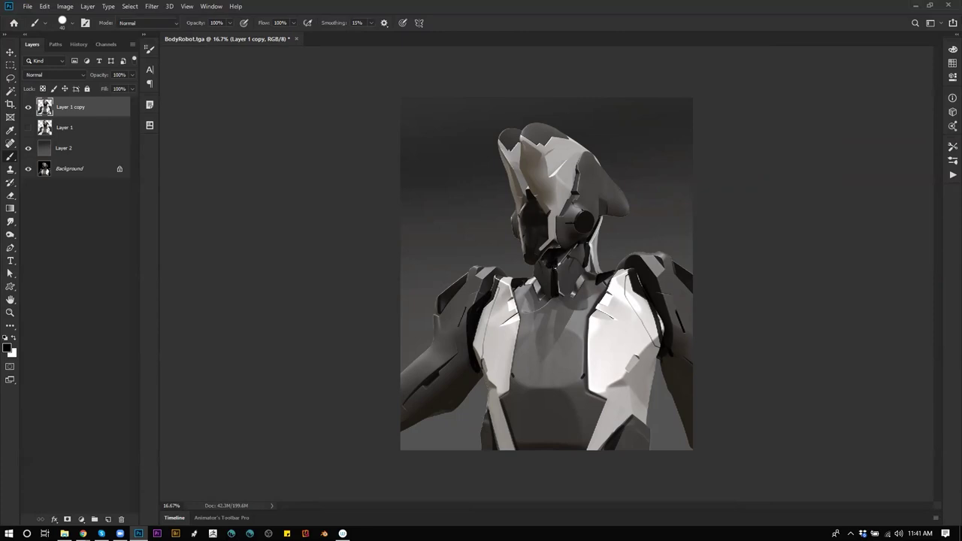
alt+click(557, 318)
alt+click(557, 322)
key(ctrl+shift+h)
ctrl+click(556, 290)
ctrl+click(556, 290)
ctrl+click(556, 290)
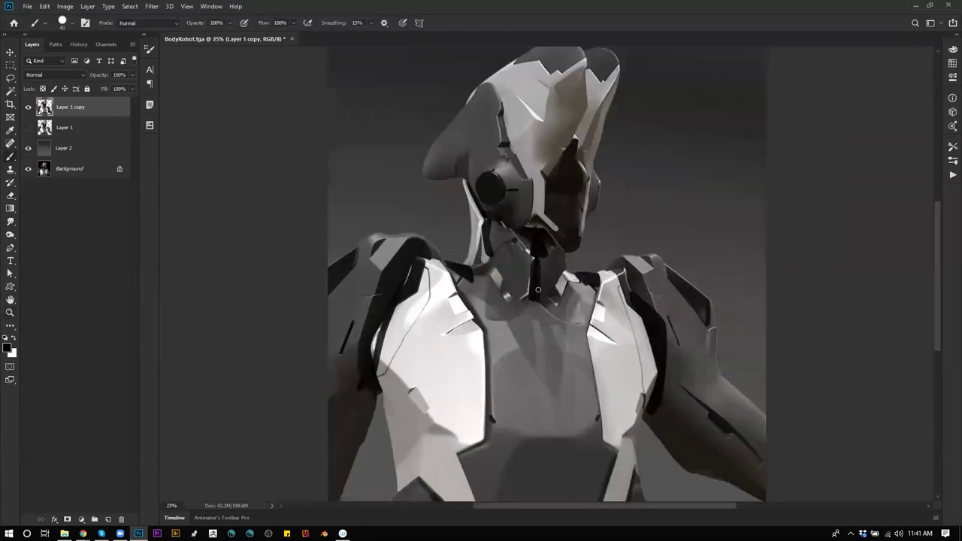
alt+click(517, 318)
alt+click(535, 300)
mouse_move(528, 306)
mouse_down()
mouse_move(503, 319)
mouse_move(515, 299)
mouse_move(523, 302)
mouse_move(510, 316)
mouse_move(524, 307)
mouse_move(562, 318)
mouse_up()
key(])
Darken the undersides of both arms with black, locking the layer's transparent pixels for the shading
key(z)
alt+click(565, 349)
alt+click(565, 348)
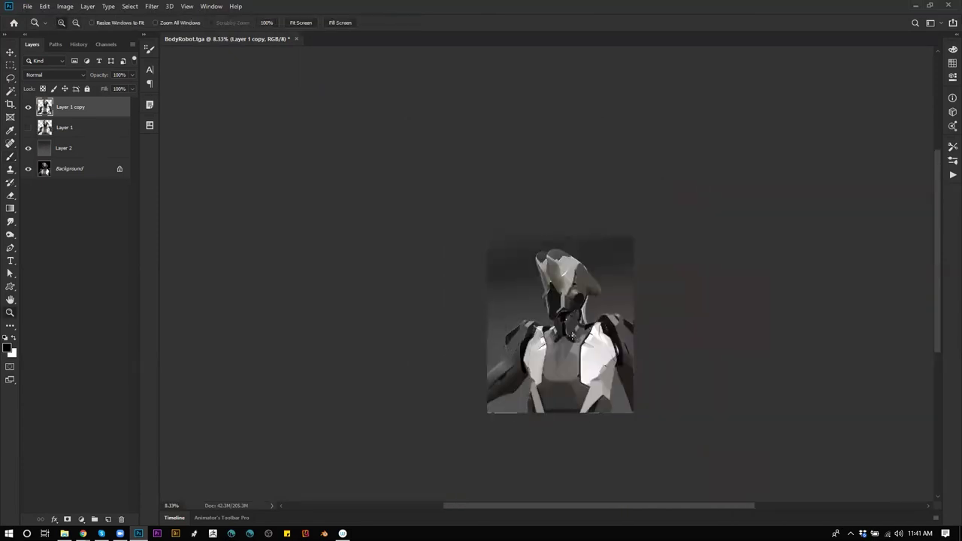
click(557, 350)
key(b)
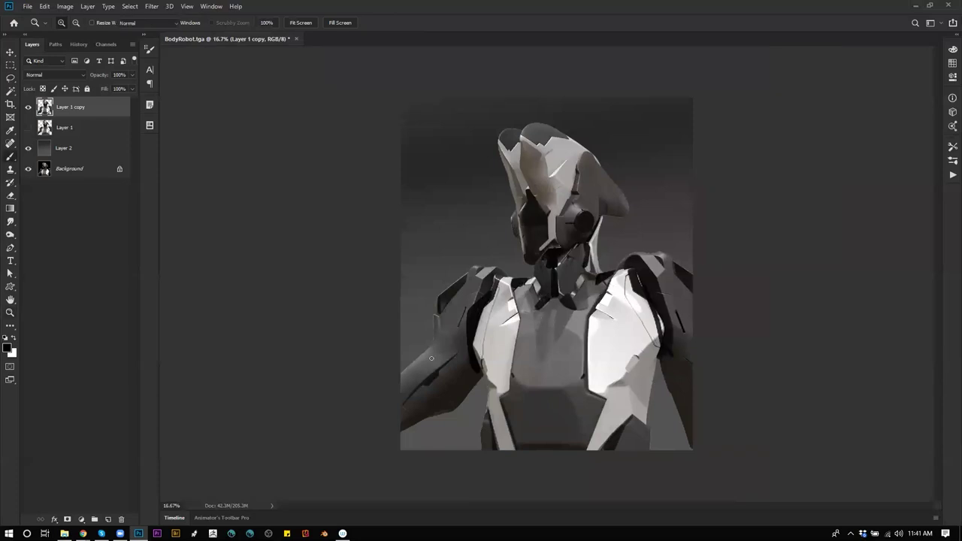
mouse_move(417, 419)
mouse_down()
mouse_move(452, 408)
mouse_move(410, 422)
mouse_move(451, 398)
mouse_move(451, 410)
mouse_move(431, 410)
mouse_up()
key(/)
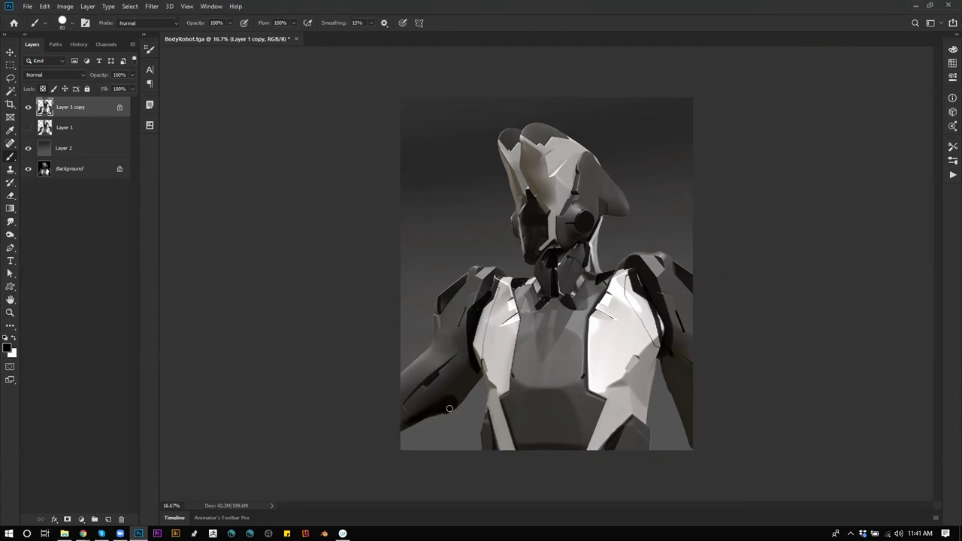
drag(672, 388, 692, 432)
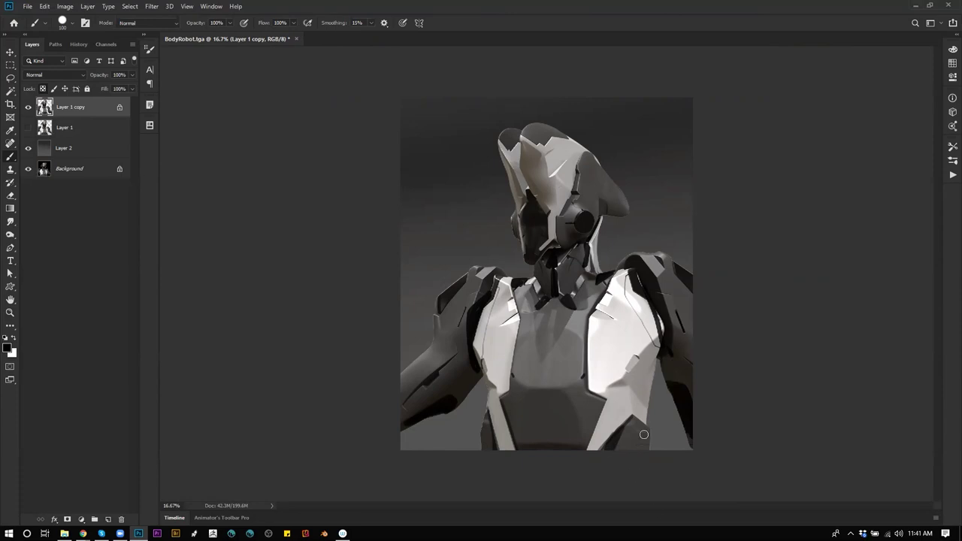
Flip the canvas horizontally and paint black insets along the inner edges of both white chest plates
key(ctrl+shift+h)
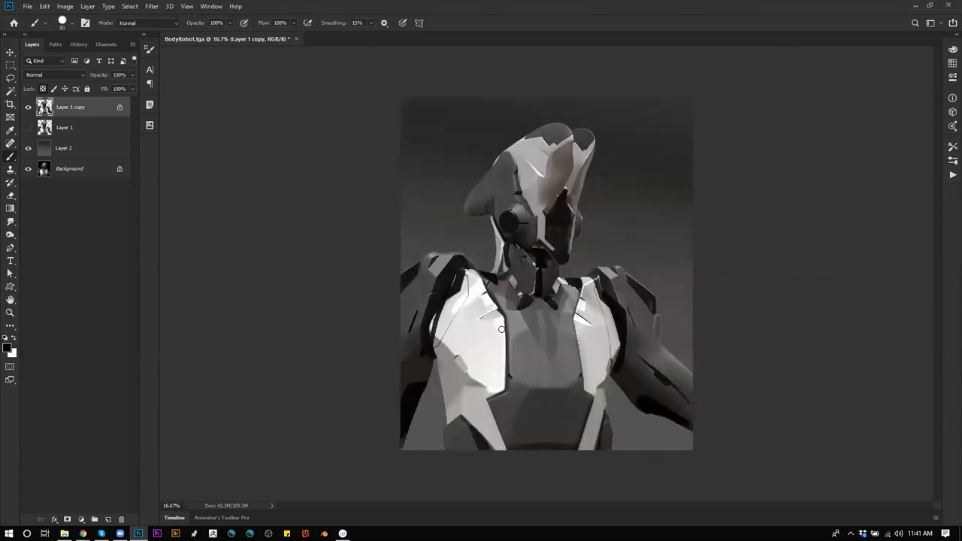
mouse_move(502, 326)
mouse_down()
mouse_move(487, 340)
mouse_move(500, 376)
mouse_move(503, 325)
mouse_move(502, 376)
mouse_up()
key(ctrl+z)
drag(496, 329, 500, 378)
mouse_move(592, 333)
mouse_down()
mouse_move(577, 330)
mouse_move(585, 381)
mouse_move(579, 332)
mouse_up()
key(ctrl+z)
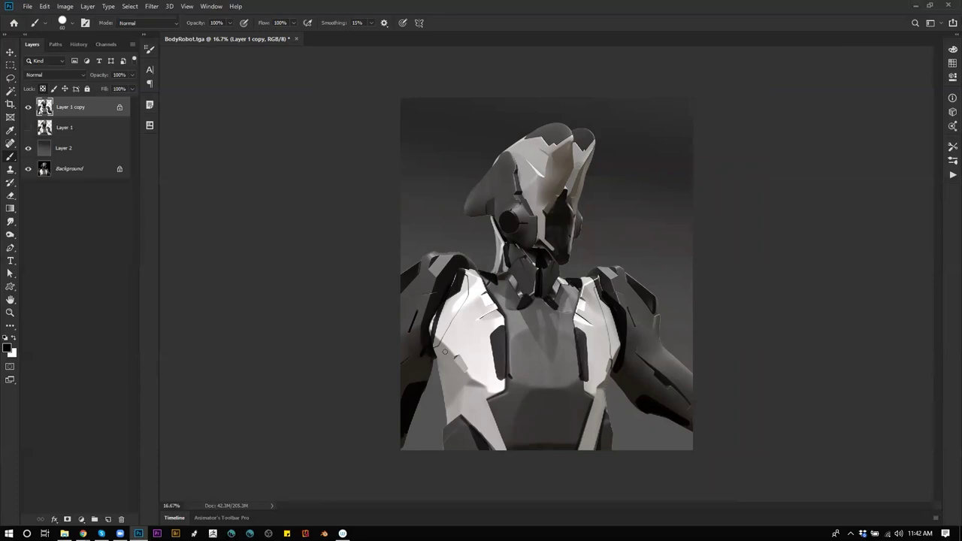
Build out the side of the waist below the larger chest plate with sampled greys, leaving a triangular recess
alt+click(432, 364)
mouse_move(442, 363)
mouse_down()
mouse_move(433, 390)
mouse_move(443, 408)
mouse_up()
key(ctrl+z)
mouse_move(440, 358)
mouse_down()
mouse_move(434, 388)
mouse_move(448, 384)
mouse_up()
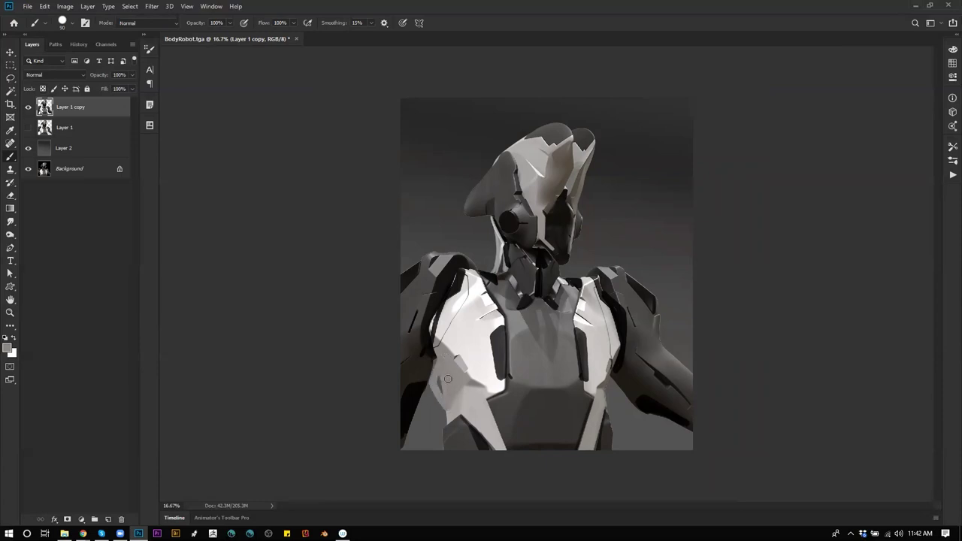
alt+click(605, 383)
drag(614, 361, 616, 388)
key(ctrl+z)
key(ctrl+z)
alt+click(446, 354)
mouse_move(439, 360)
mouse_down()
mouse_move(430, 390)
mouse_move(451, 411)
mouse_up()
Darken the triangular recess at the side of the waist with a sampled grey and smudge the surrounding shading
alt+click(543, 303)
key(r)
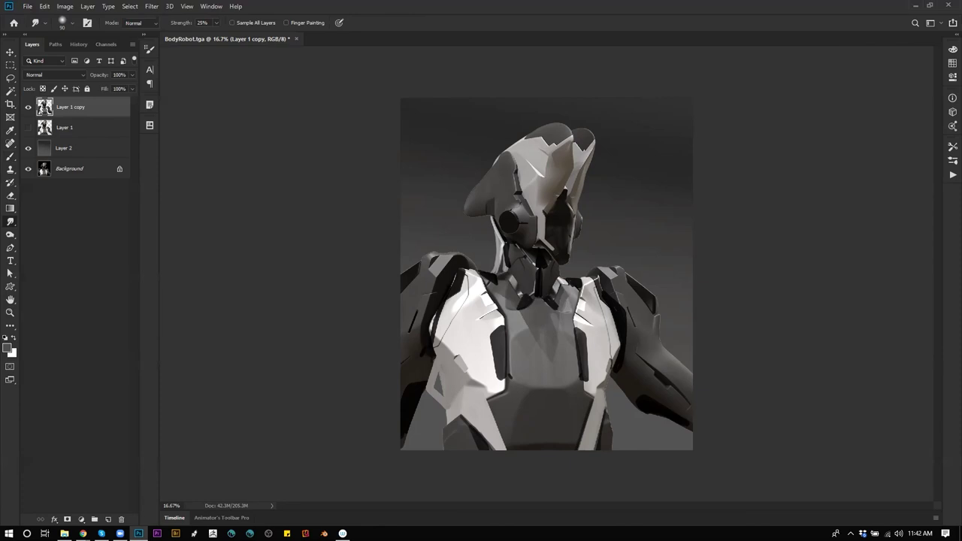
Paint light grey bands across the dark gaps of both helmet crests, leaving small dark triangular openings
key(z)
click(556, 157)
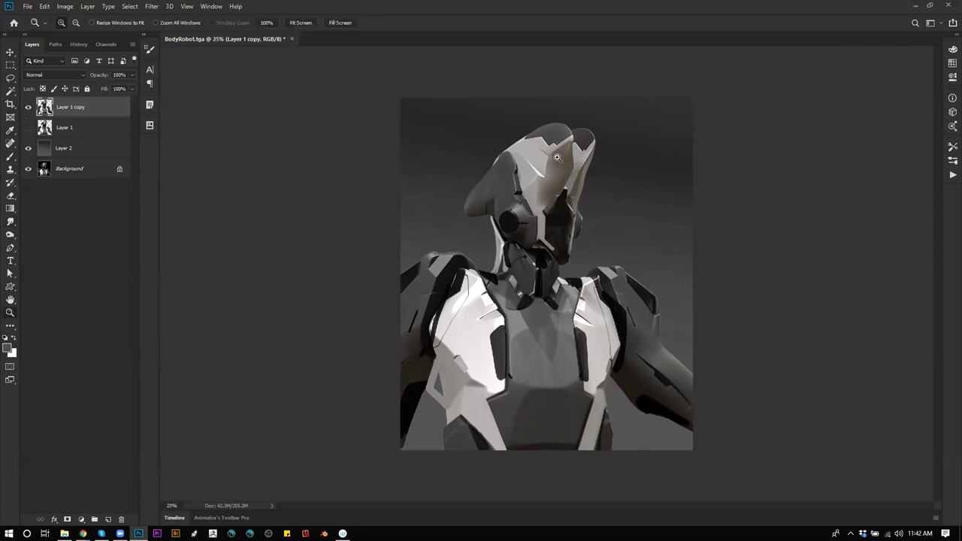
key(b)
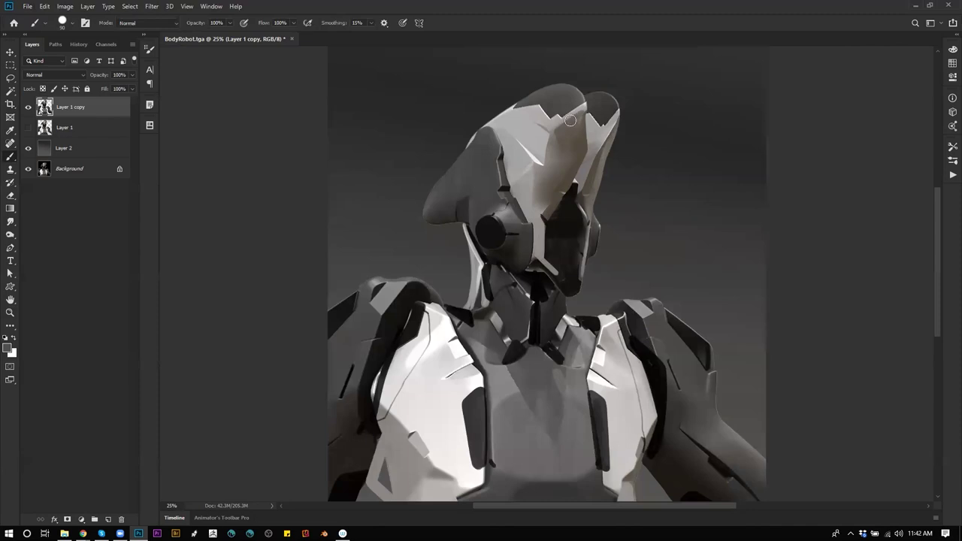
alt+click(536, 107)
key(bracketleft)
key(bracketleft)
key(bracketleft)
mouse_move(536, 109)
mouse_down()
mouse_move(569, 112)
mouse_move(542, 107)
mouse_move(575, 122)
mouse_up()
key(ctrl+z)
key(z)
alt+click(607, 215)
alt+click(608, 215)
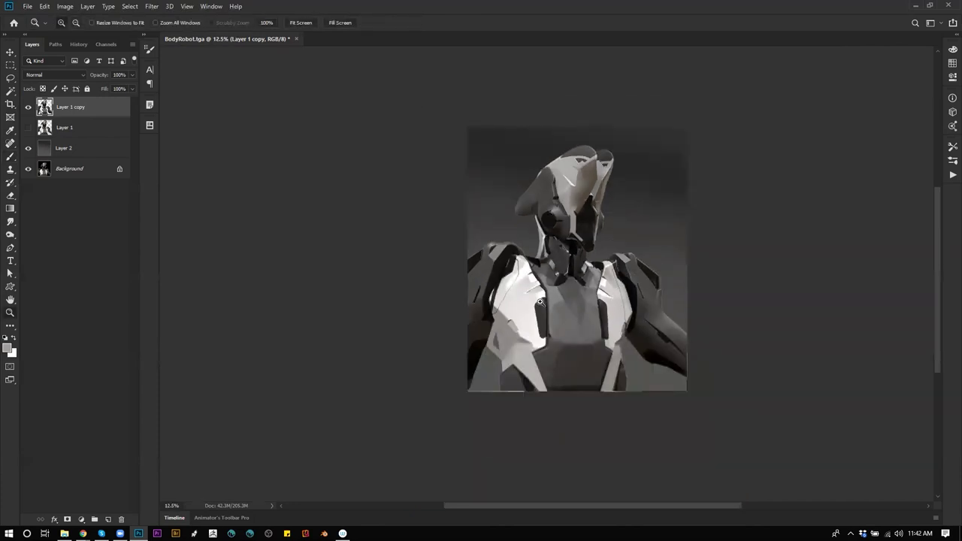
click(556, 298)
click(554, 304)
key(b)
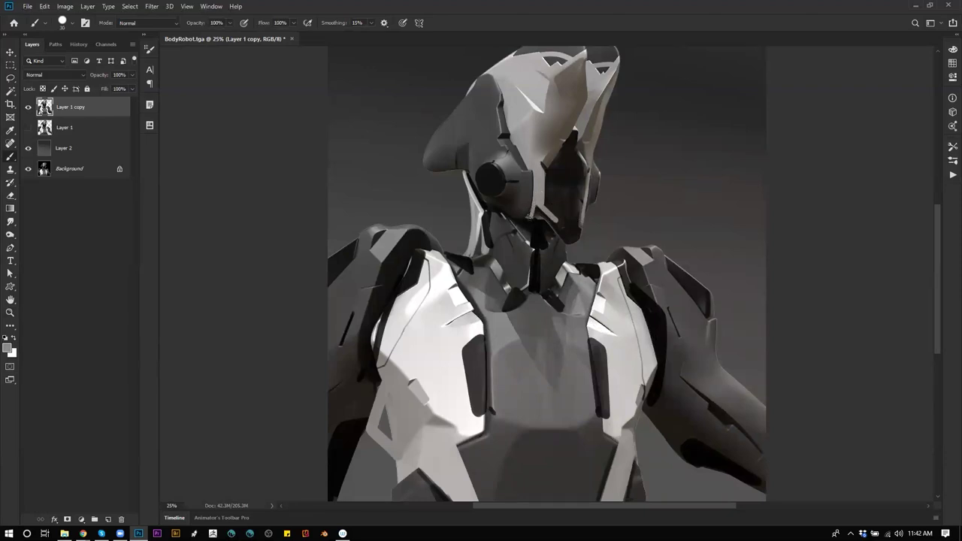
Flip the canvas horizontally and paint a grey bar joining the two chin struts into a closed triangle
key(z)
alt+click(571, 282)
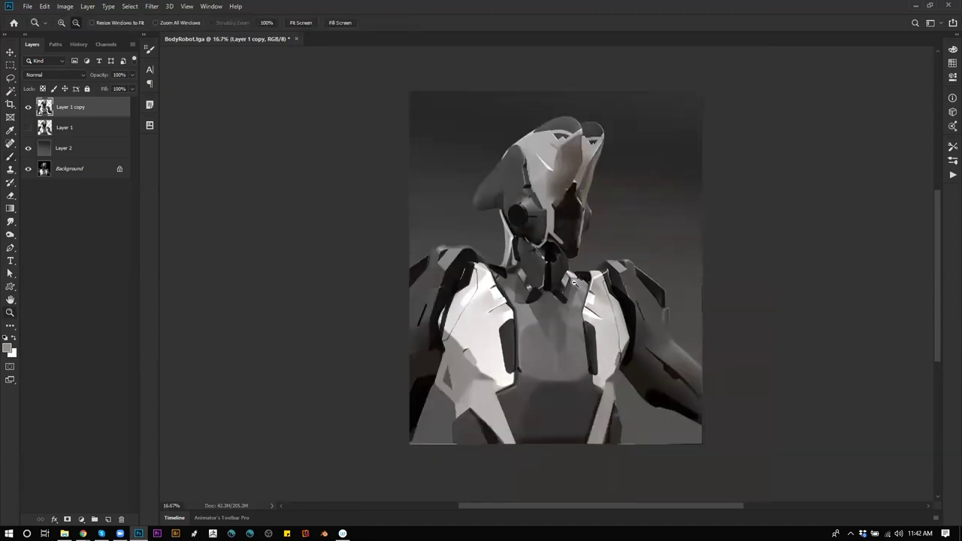
alt+click(570, 297)
key(ctrl+shift+h)
click(568, 272)
click(568, 272)
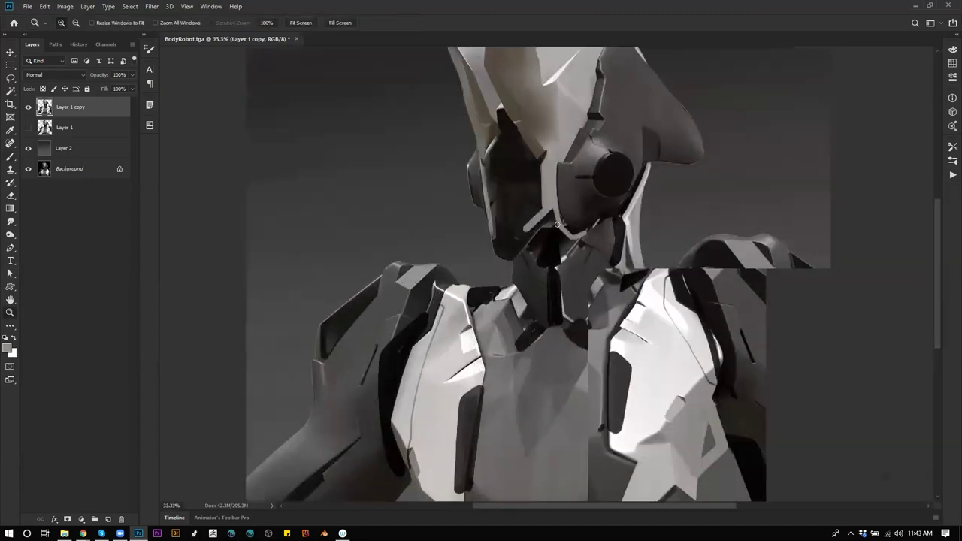
key(b)
drag(524, 230, 544, 264)
key(ctrl+z)
drag(523, 230, 554, 227)
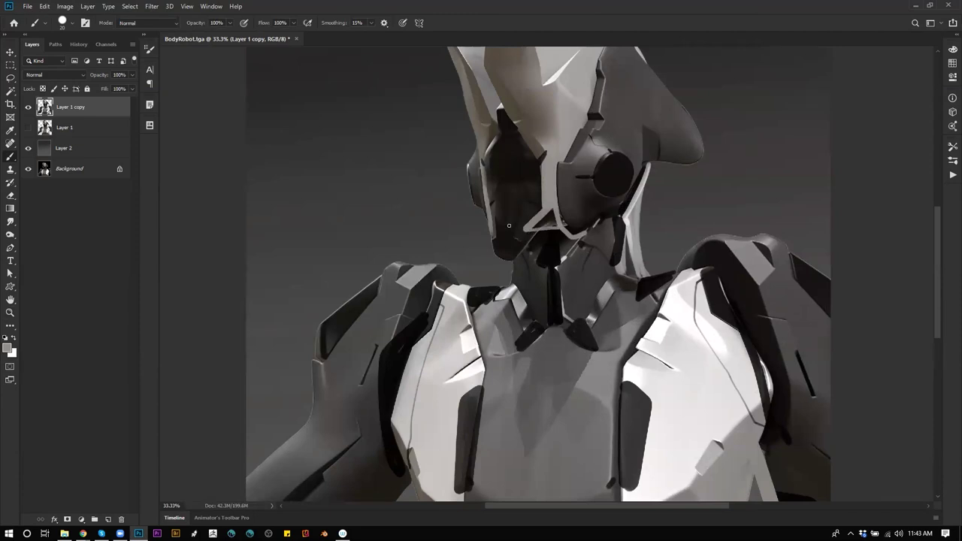
Brighten the triangular chin guard with light tones, smudge the face strip above it and flip the canvas back
key(d)
key(x)
key(bracketright)
key(bracketright)
mouse_move(550, 205)
mouse_down()
mouse_move(528, 227)
mouse_move(549, 207)
mouse_move(538, 219)
mouse_up()
alt+click(555, 200)
key(r)
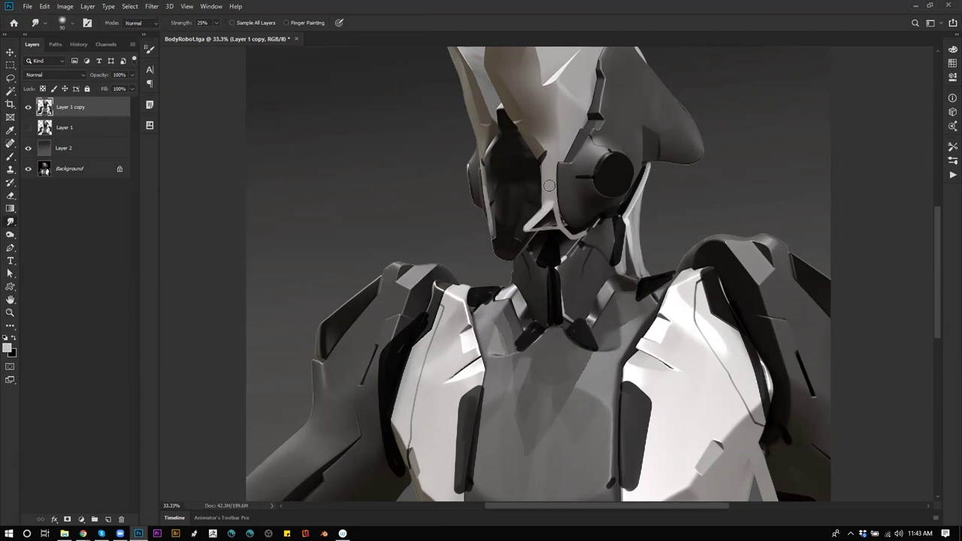
key(z)
alt+click(557, 227)
alt+click(557, 227)
alt+click(557, 227)
key(ctrl+shift+h)
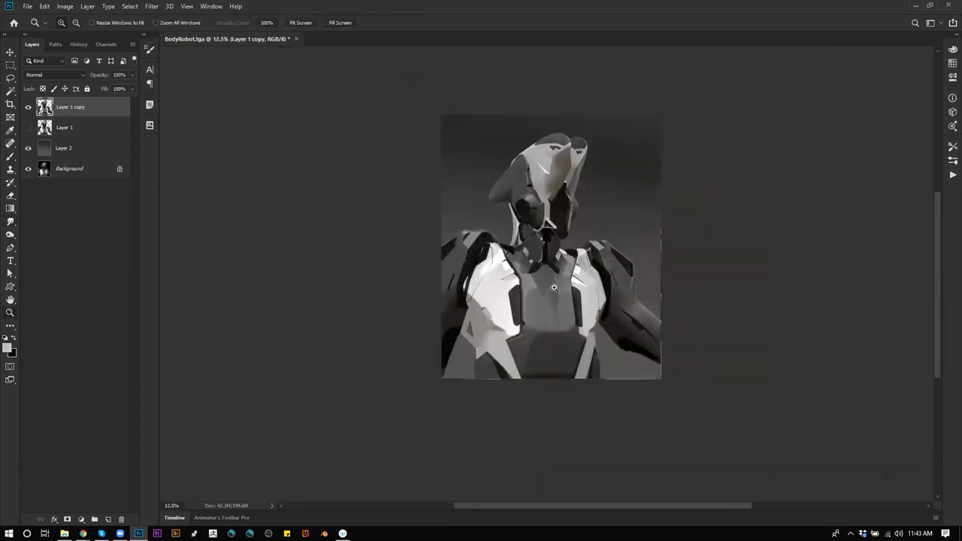
Paint narrow black slots beside the light collar pieces on both sides of the neck base
click(547, 287)
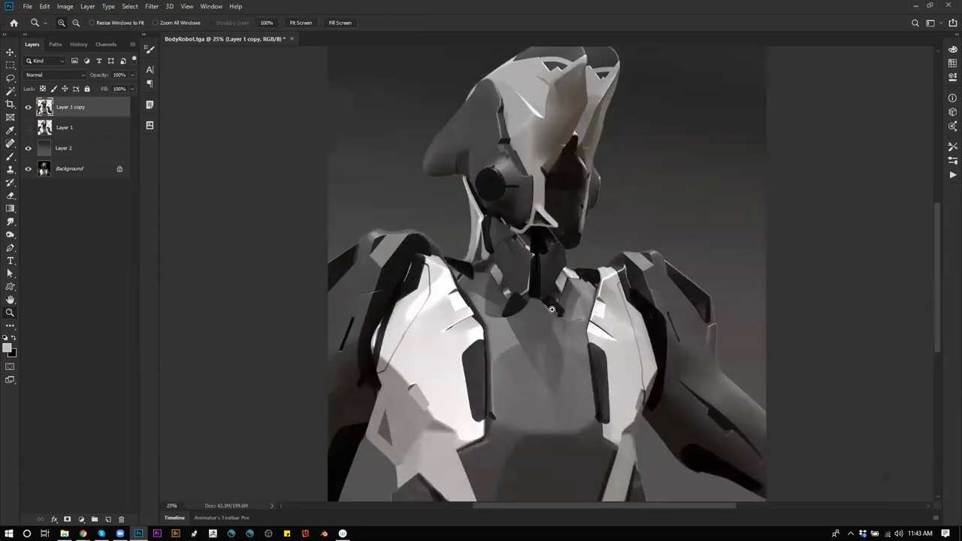
key(r)
key(d)
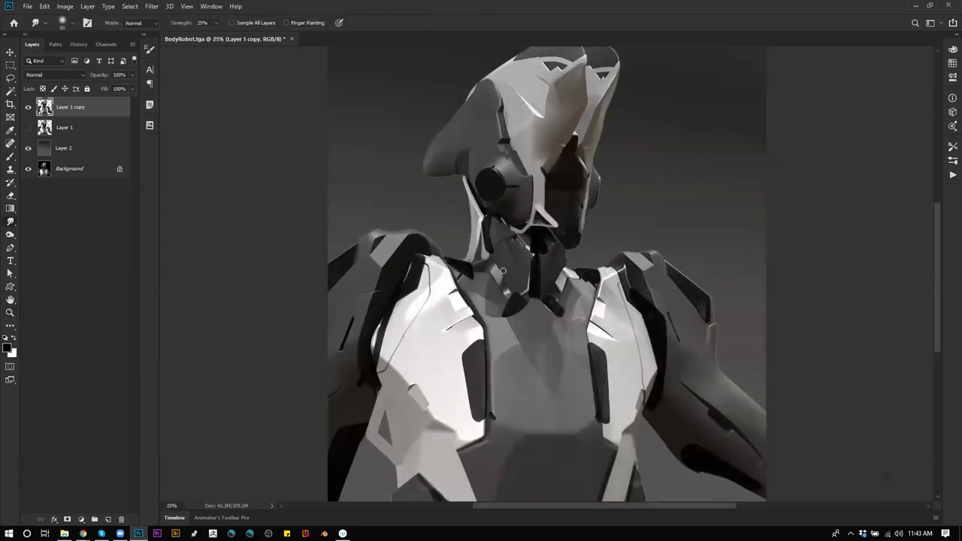
key(b)
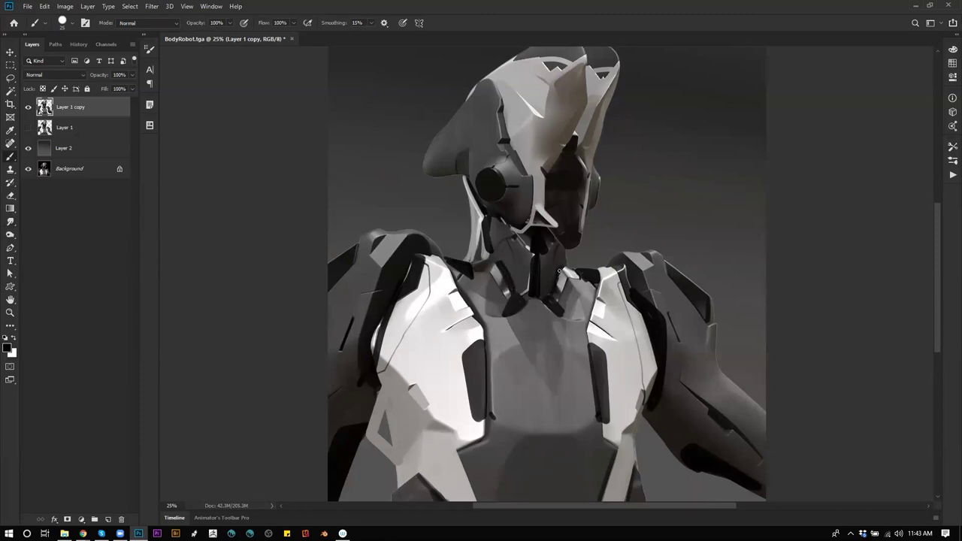
key(z)
alt+click(560, 340)
click(560, 340)
key(b)
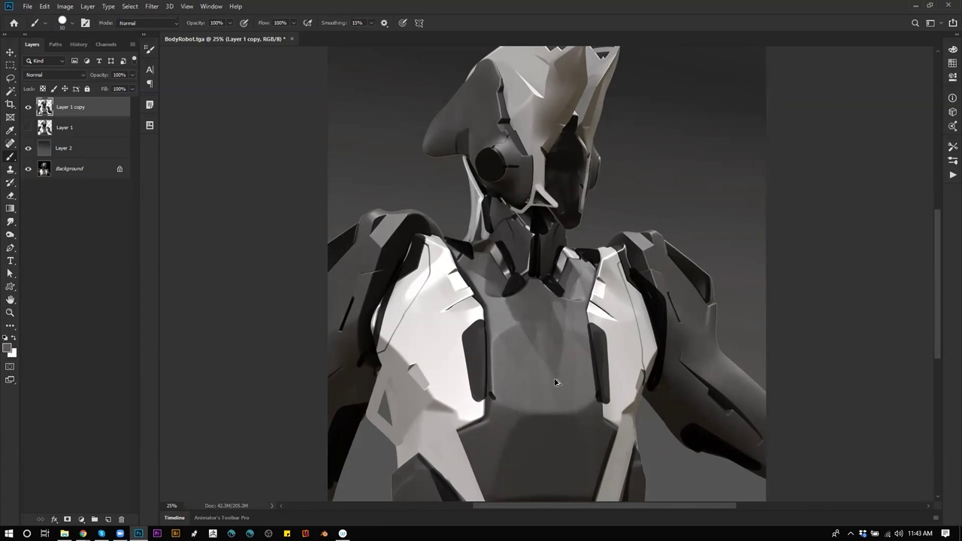
alt+click(525, 316)
alt+click(479, 275)
key(bracketleft)
mouse_move(462, 270)
mouse_down()
mouse_move(482, 291)
mouse_move(479, 279)
mouse_up()
key(ctrl+z)
Fill the slanted cuts on the inner upper edges of both white chest plates with black wedge shapes
key(z)
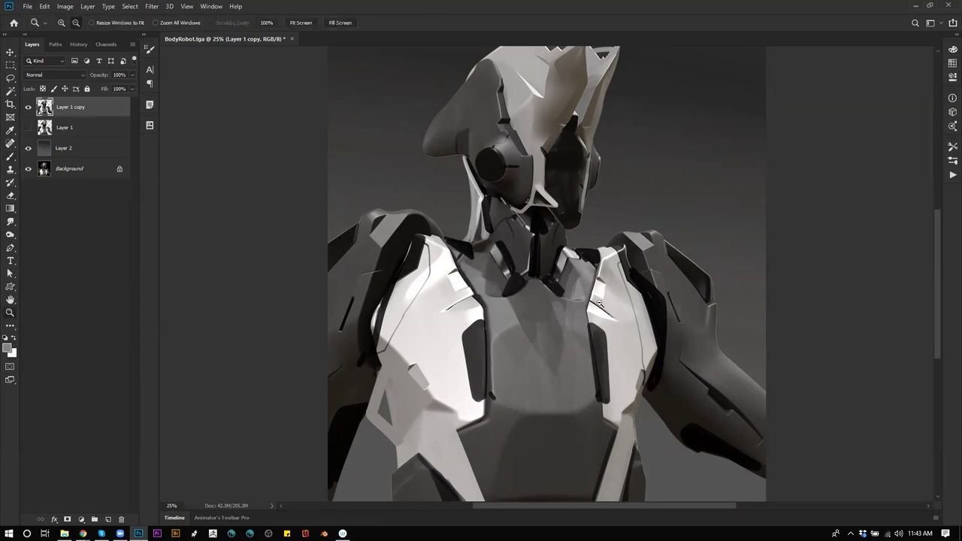
alt+click(603, 301)
alt+click(603, 304)
alt+click(604, 307)
click(611, 339)
click(594, 343)
click(591, 345)
key(b)
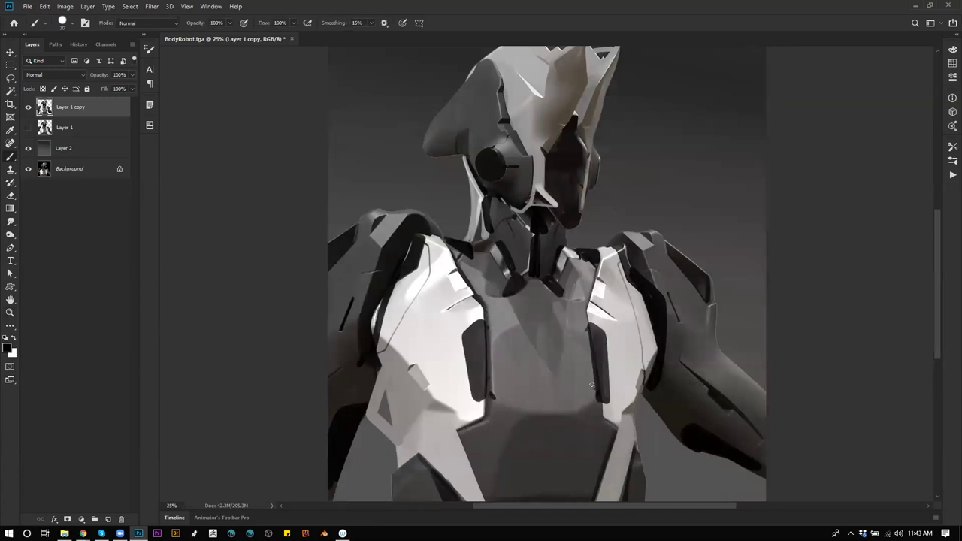
drag(448, 309, 472, 299)
drag(588, 300, 608, 316)
key(ctrl+z)
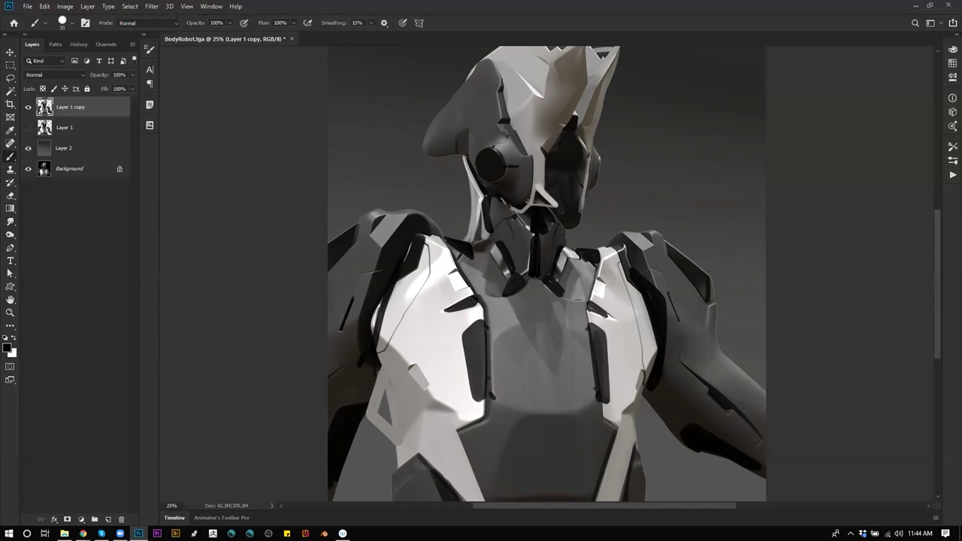
Touch up the grey collar area beside the larger chest plate with sampled tones
alt+click(584, 305)
alt+click(586, 265)
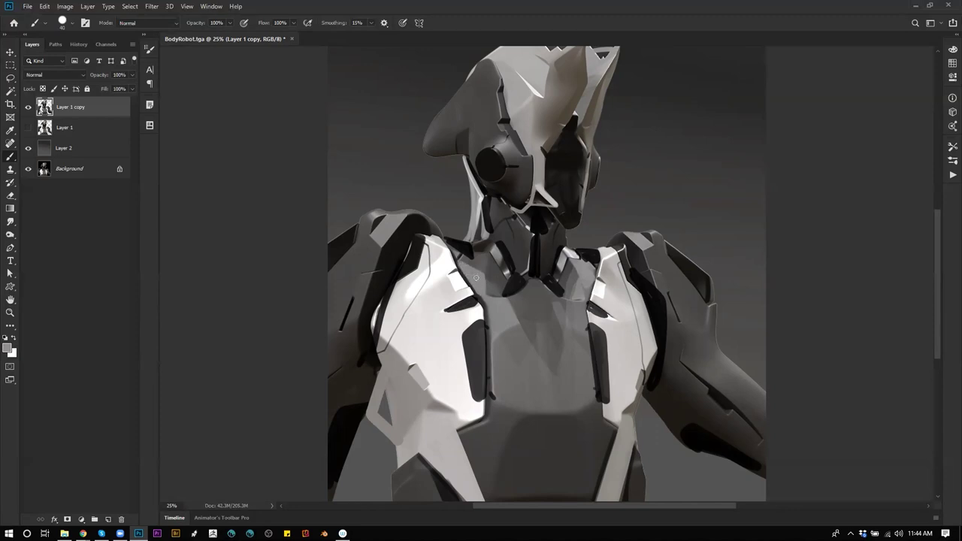
key(z)
alt+click(608, 361)
alt+click(609, 361)
click(630, 353)
click(621, 341)
key(ctrl+plus)
key(b)
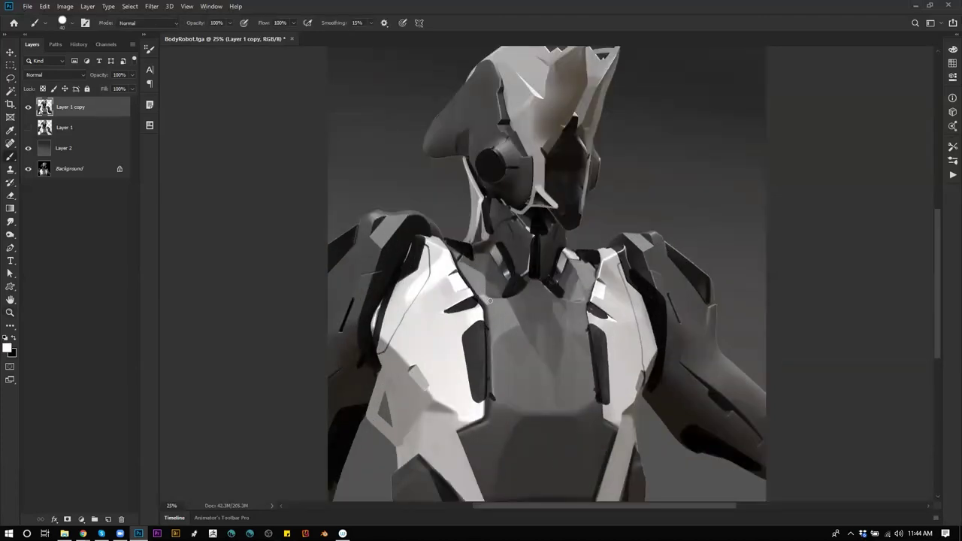
Paint a light edge where the grey centre chest panel meets the larger chest plate and smudge the panel's upper rim
alt+click(489, 295)
alt+click(491, 305)
alt+click(486, 304)
drag(488, 302, 490, 331)
key(r)
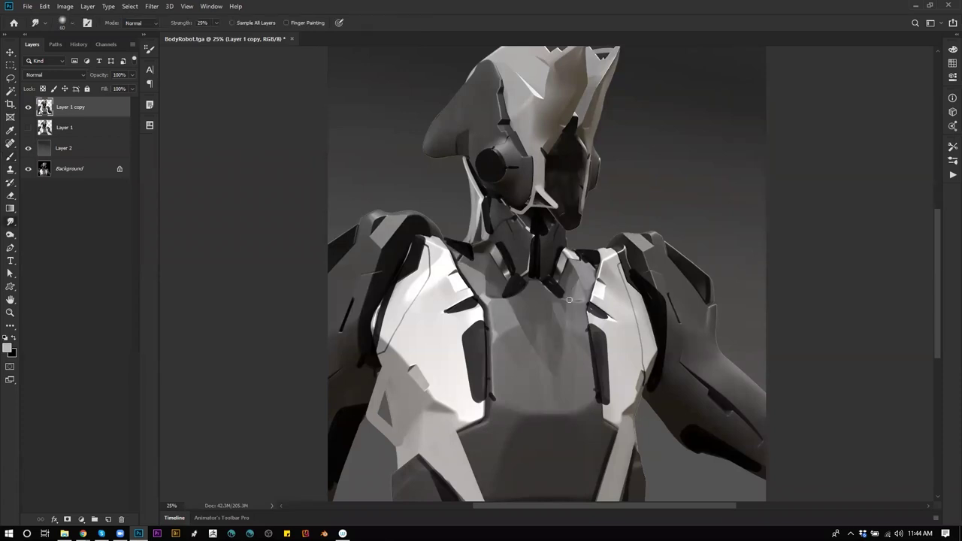
Reset the colours to black and white and deepen the slot at the side of the neck base
key(b)
key(d)
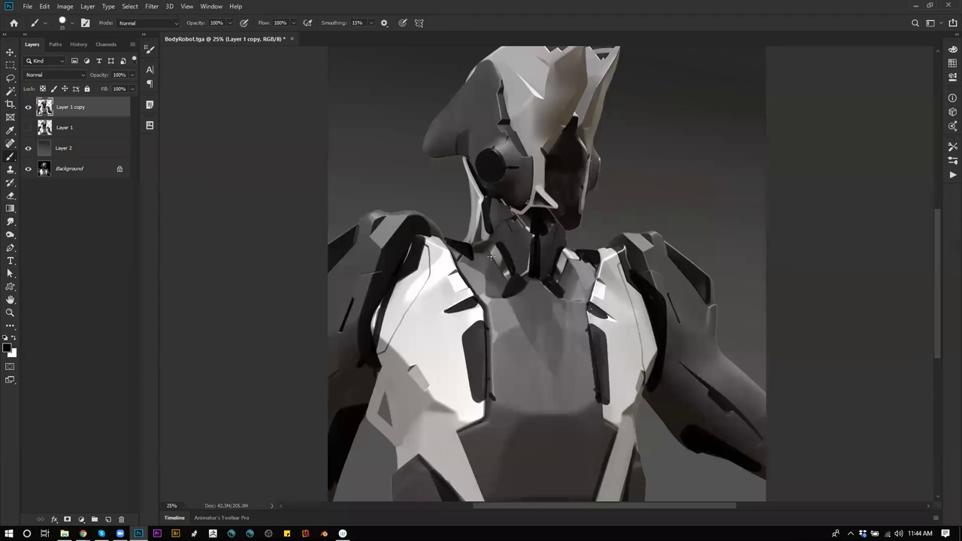
drag(498, 268, 501, 277)
key(z)
alt+click(560, 315)
Paint dark angular seams down both sides of the abdomen panel and touch up the chest panel's lower corners with sampled grey
key(b)
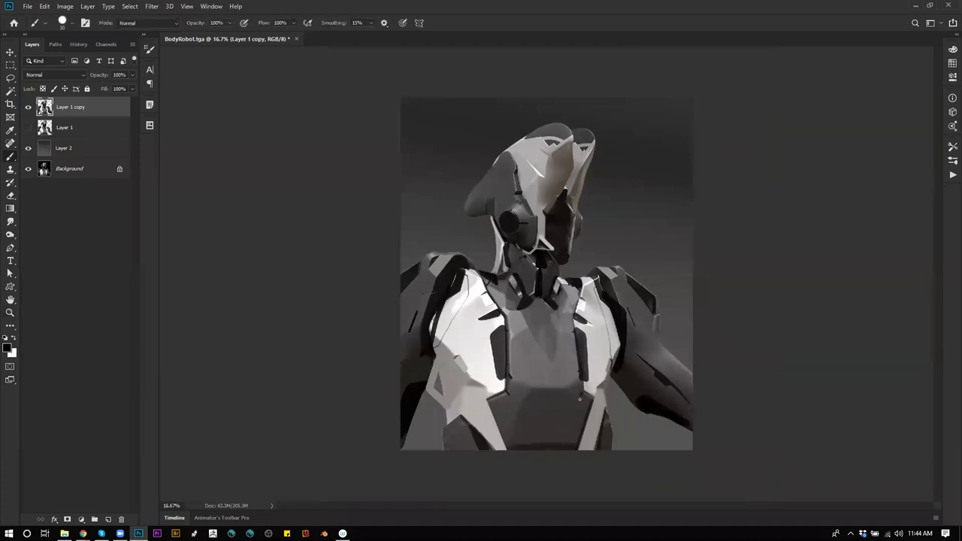
drag(488, 400, 515, 439)
alt+scroll(532, 377, up, 1)
alt+click(513, 382)
key(ctrl+z)
drag(460, 430, 491, 465)
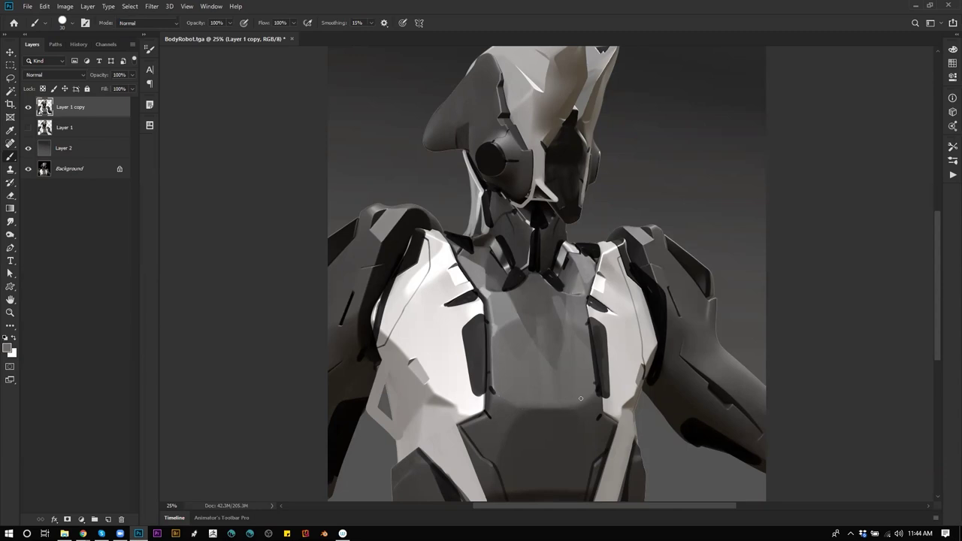
key(z)
alt+click(595, 436)
alt+click(595, 436)
alt+click(595, 436)
drag(600, 344, 570, 224)
click(559, 299)
click(559, 298)
Paint a long slanted black slot on the outer upper area of each white chest plate
key(b)
key(d)
key(z)
alt+scroll(468, 313, up, 1)
key(b)
mouse_move(397, 344)
mouse_down()
mouse_move(424, 300)
mouse_move(392, 347)
mouse_up()
drag(418, 313, 403, 344)
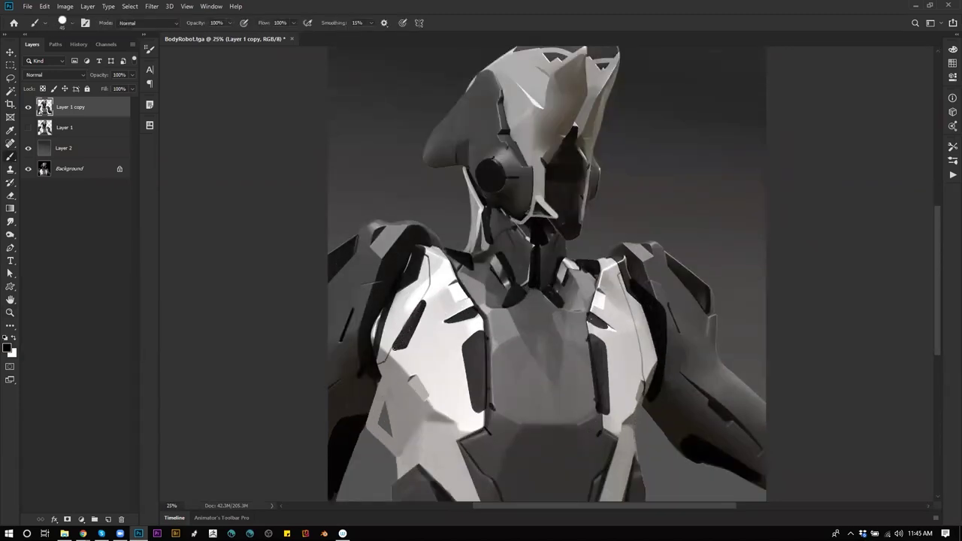
mouse_move(636, 302)
mouse_down()
mouse_move(621, 305)
mouse_move(636, 352)
mouse_move(630, 307)
mouse_move(638, 354)
mouse_up()
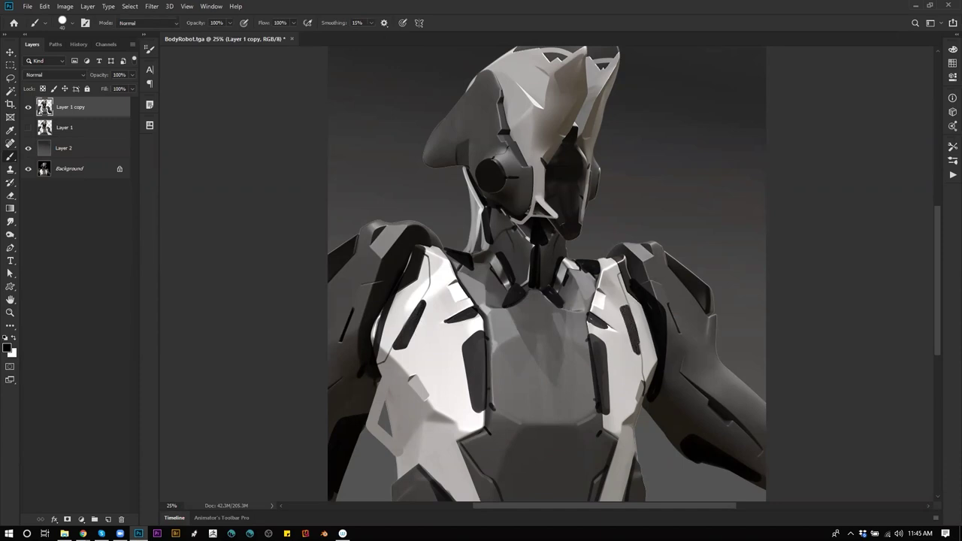
Paint a small black slot above the triangular recess on the side of the waist
key(z)
alt+click(635, 430)
alt+click(634, 429)
alt+click(634, 430)
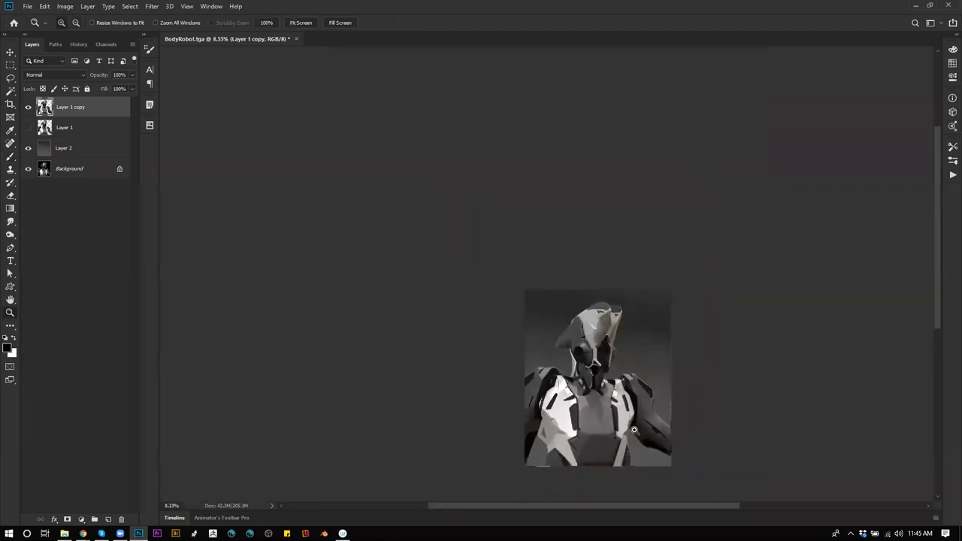
click(634, 430)
key(b)
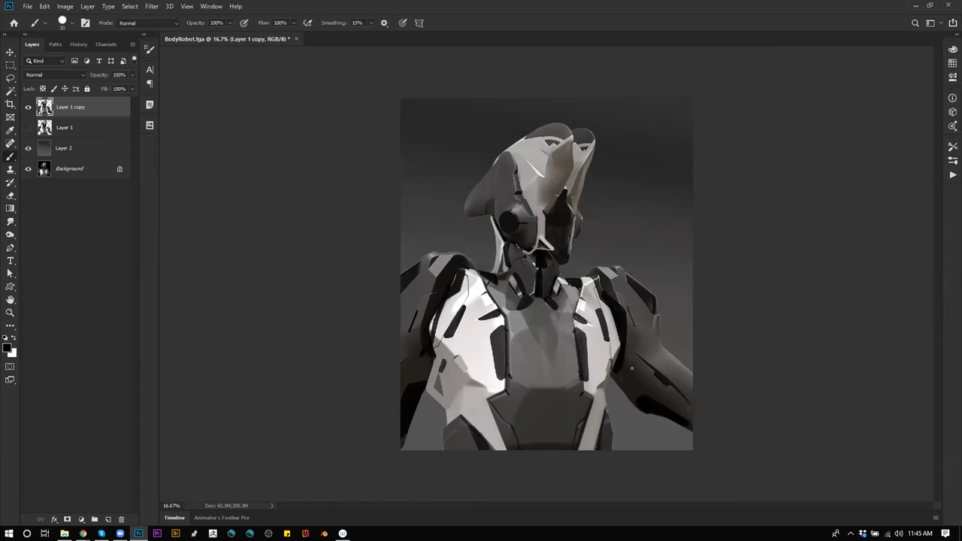
alt+click(472, 368)
Paint a white highlight along the inner edge of the smaller chest plate beside its black inset
alt+scroll(499, 347, up, 1)
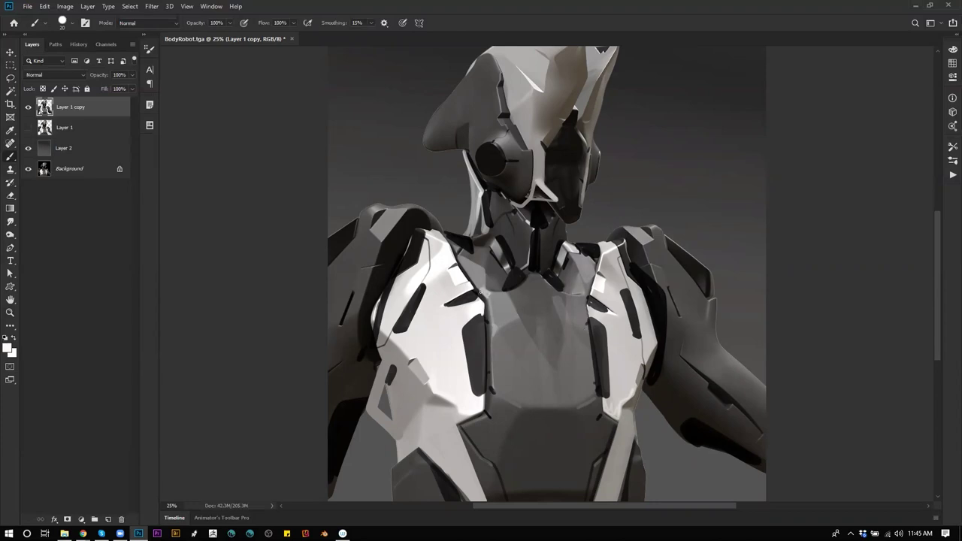
key(z)
mouse_move(592, 320)
mouse_down()
mouse_move(530, 324)
mouse_move(591, 346)
mouse_up()
key(z)
alt+click(607, 392)
alt+click(606, 398)
alt+click(606, 400)
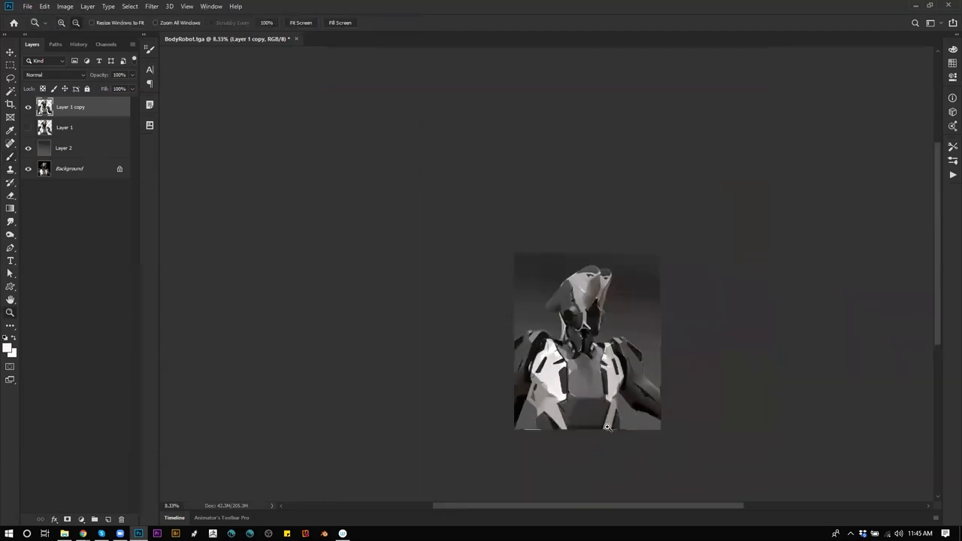
click(600, 379)
click(599, 378)
Enlarge the brush and rework the long insets of both chest plates in black, leaving a grey bevelled rim around them
key(b)
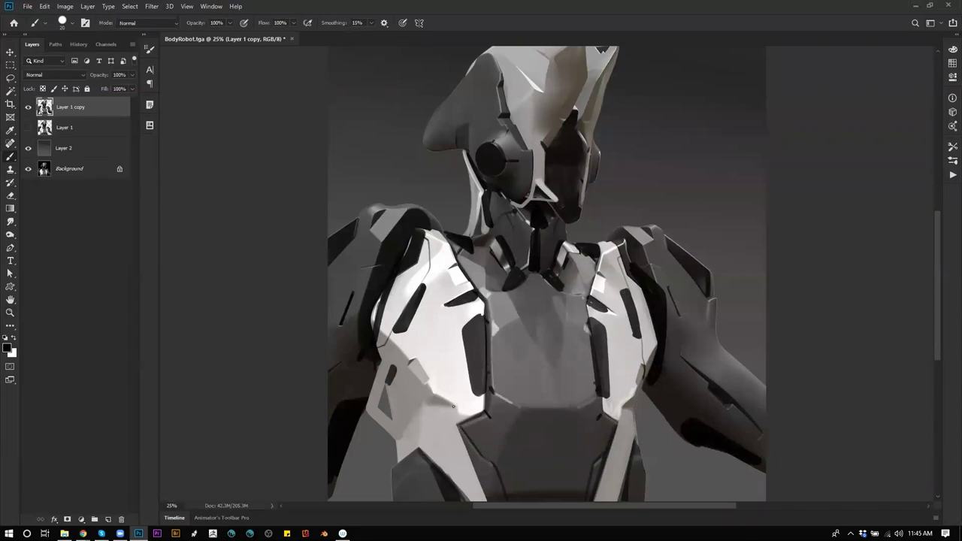
key(r)
key(b)
key(bracketright)
key(bracketright)
key(bracketright)
key(bracketright)
key(bracketright)
key(bracketright)
key(bracketright)
drag(462, 329, 477, 392)
mouse_move(588, 327)
mouse_down()
mouse_move(603, 331)
mouse_move(612, 409)
mouse_up()
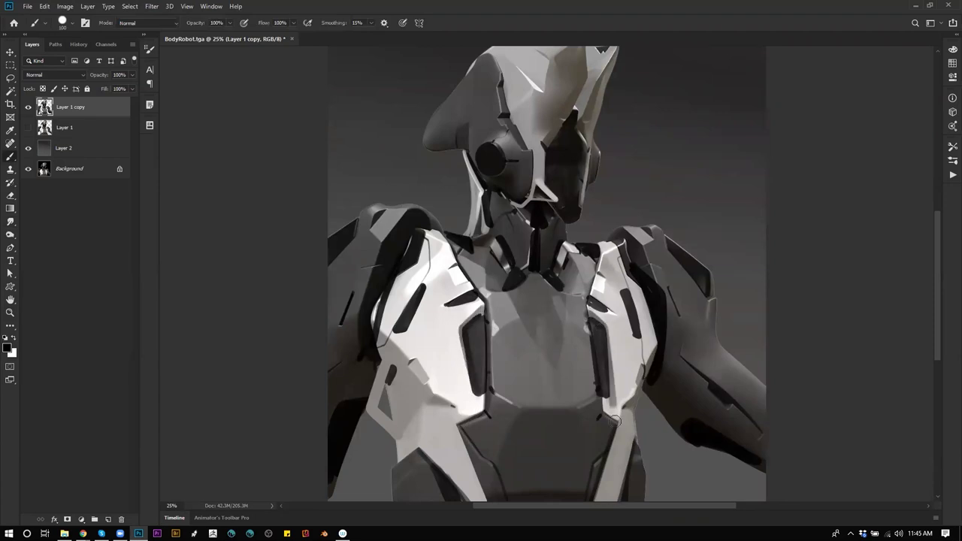
key(ctrl+z)
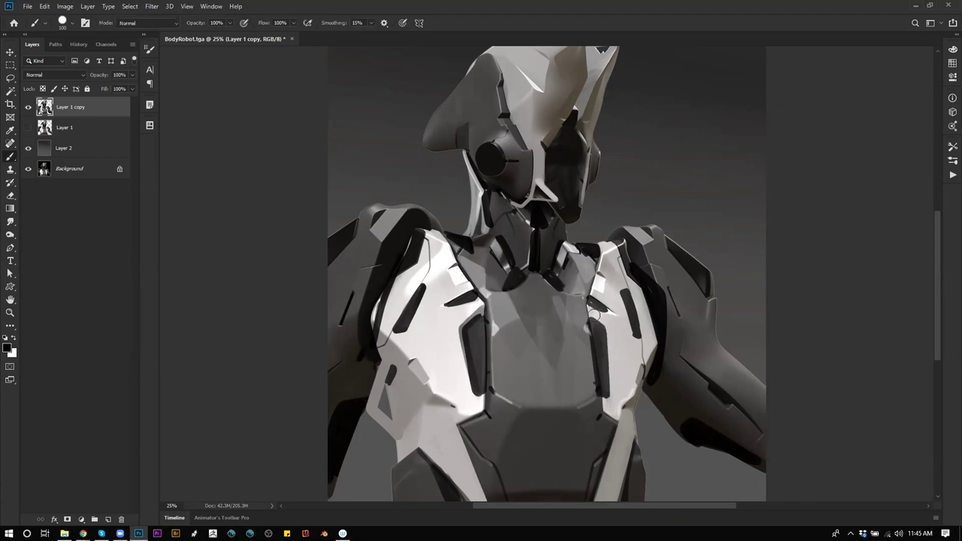
drag(606, 324, 609, 403)
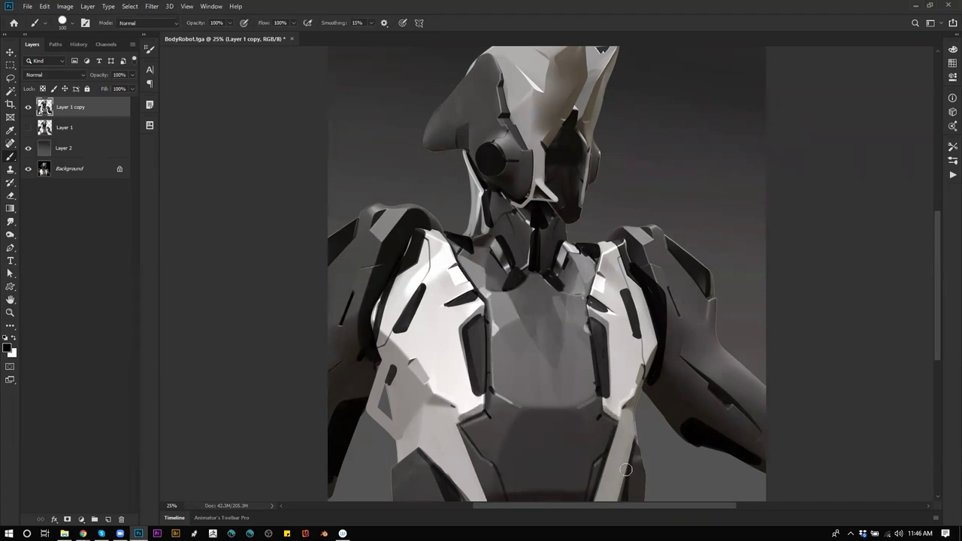
Paint dark accents on the lower side of the waist and along the outer edge of the smaller chest plate
key(z)
alt+click(627, 431)
click(627, 436)
key(b)
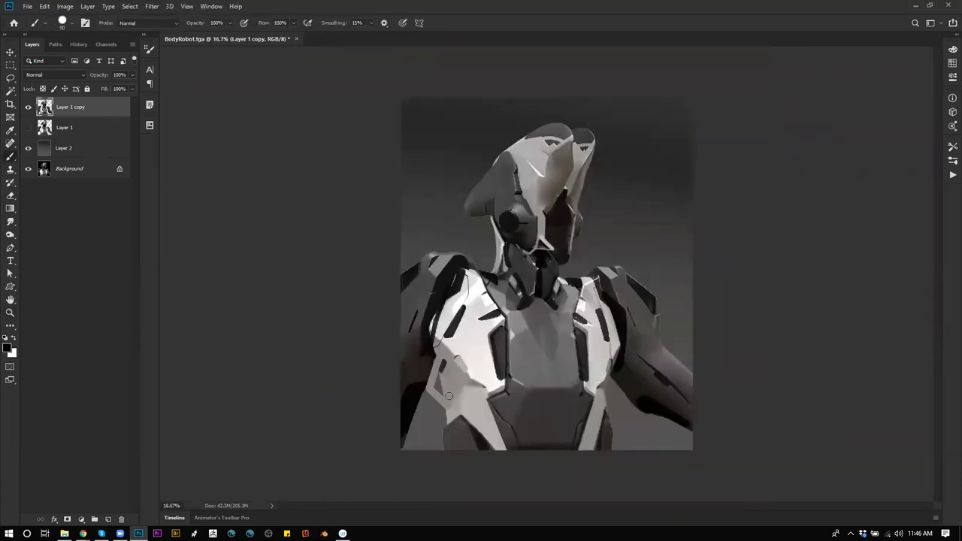
key(bracketleft)
drag(450, 409, 458, 421)
drag(614, 316, 618, 368)
Paint over the light strut behind the neck with a sampled tone
alt+click(502, 241)
drag(502, 248, 502, 269)
alt+click(505, 248)
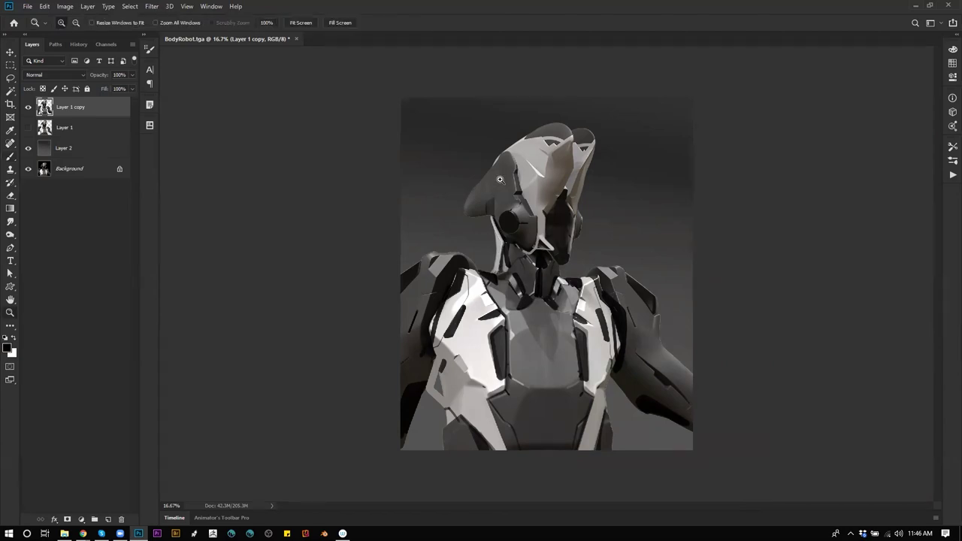
Enlarge the brush to 50 px and extend the helmet's dark side fin upward beside the crown in sampled grey
alt+scroll(538, 190, up, 1)
drag(478, 134, 490, 118)
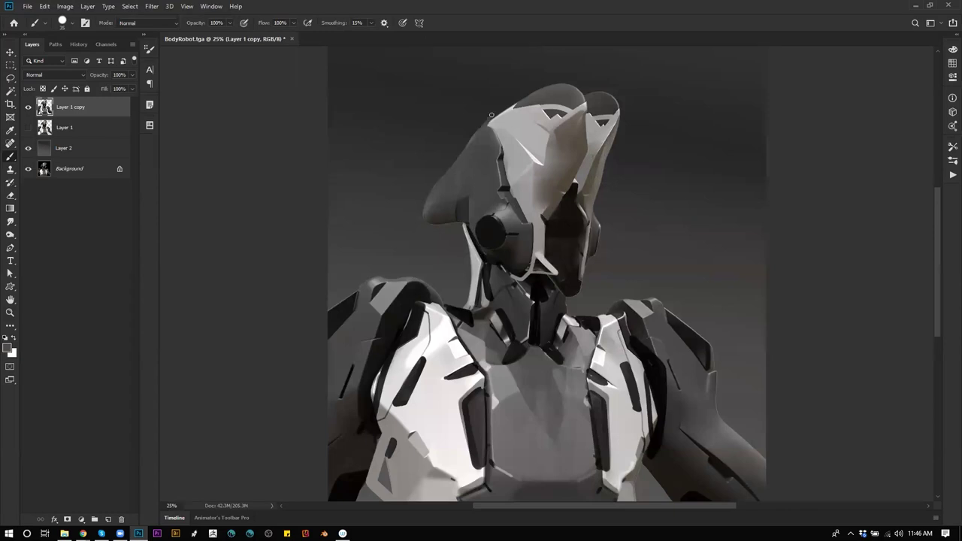
drag(465, 155, 486, 123)
key(bracketright)
key(bracketright)
key(bracketright)
drag(454, 163, 494, 109)
key(ctrl+z)
mouse_move(468, 143)
mouse_down()
mouse_move(495, 115)
mouse_move(504, 148)
mouse_up()
key(ctrl+z)
Lock the layer's transparent pixels and paint a small opening into the fin's upper tip with black and sampled greys
key(d)
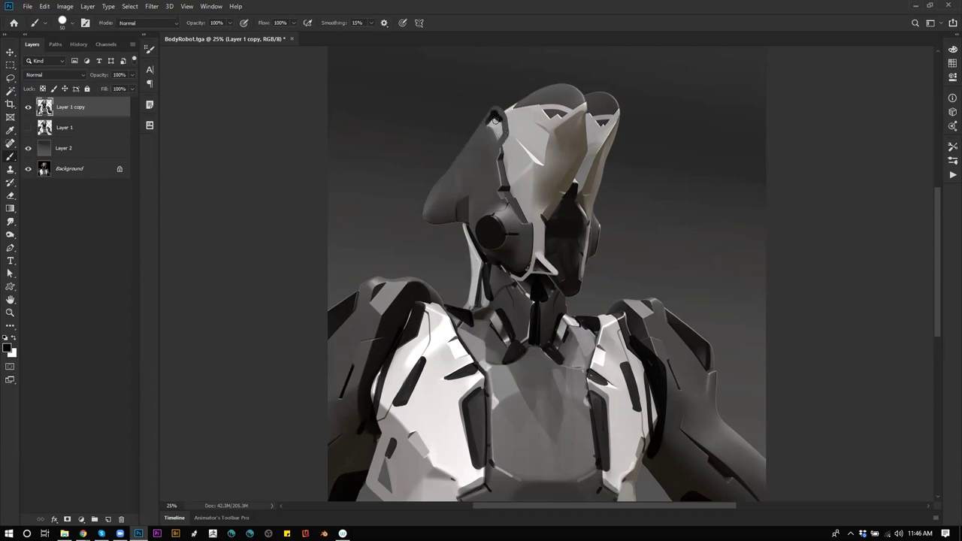
alt+click(491, 113)
key(d)
key(slash)
alt+click(504, 138)
key(d)
alt+click(495, 111)
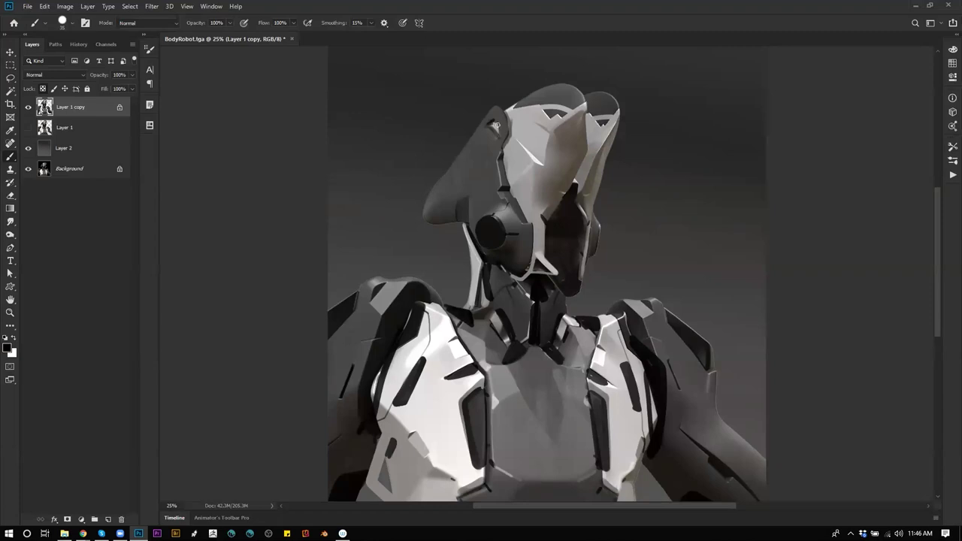
alt+click(499, 114)
key(d)
Refine the rim between the fin's tip and the light crown plate with sampled tones
alt+click(512, 121)
alt+click(507, 117)
alt+right_drag(508, 135, 517, 135)
alt+click(519, 123)
alt+click(511, 127)
Check the mirrored canvas, restore it, and paint a thin black panel line across the helmet crown with a 15 px brush
key(z)
alt+click(507, 197)
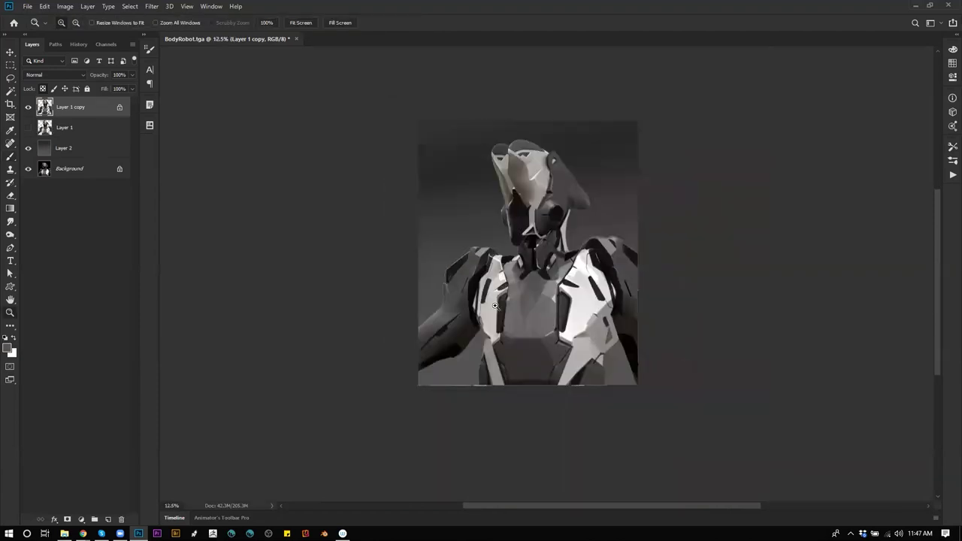
click(501, 229)
key(ctrl+shift+h)
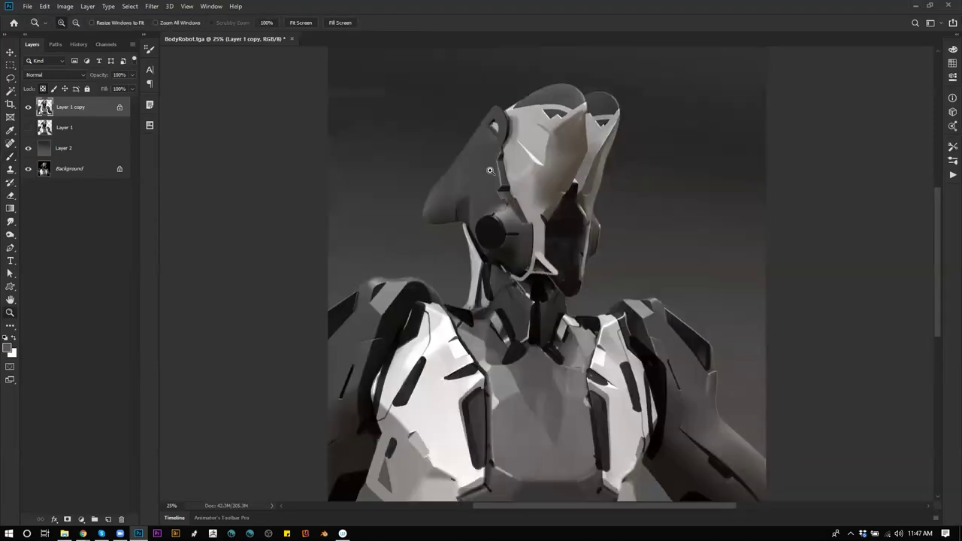
key(b)
key(d)
key(bracketleft)
key(bracketleft)
key(bracketleft)
key(bracketleft)
key(bracketleft)
key(bracketleft)
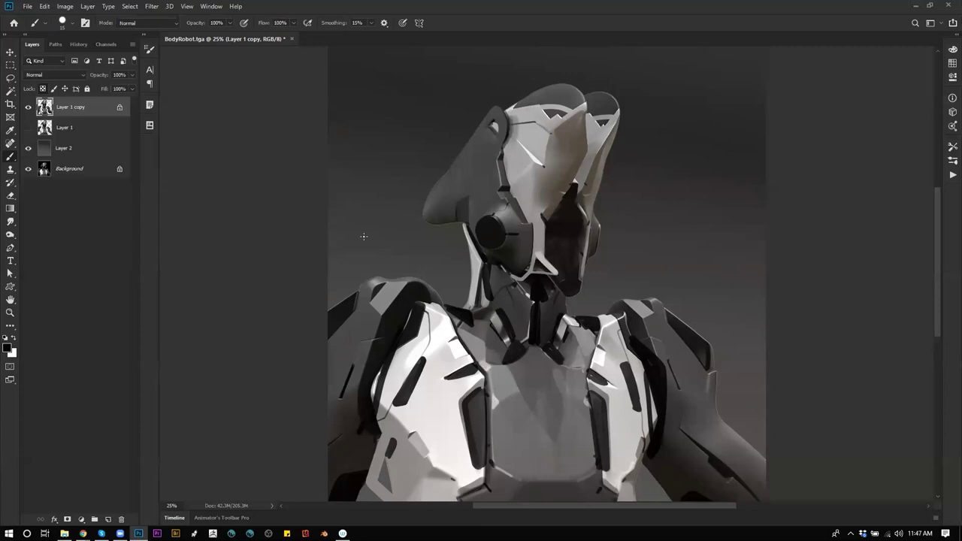
Choose the soft round brush from the Standard set, enlarge it, and darken the rear tip of the helmet fin
right_click(501, 180)
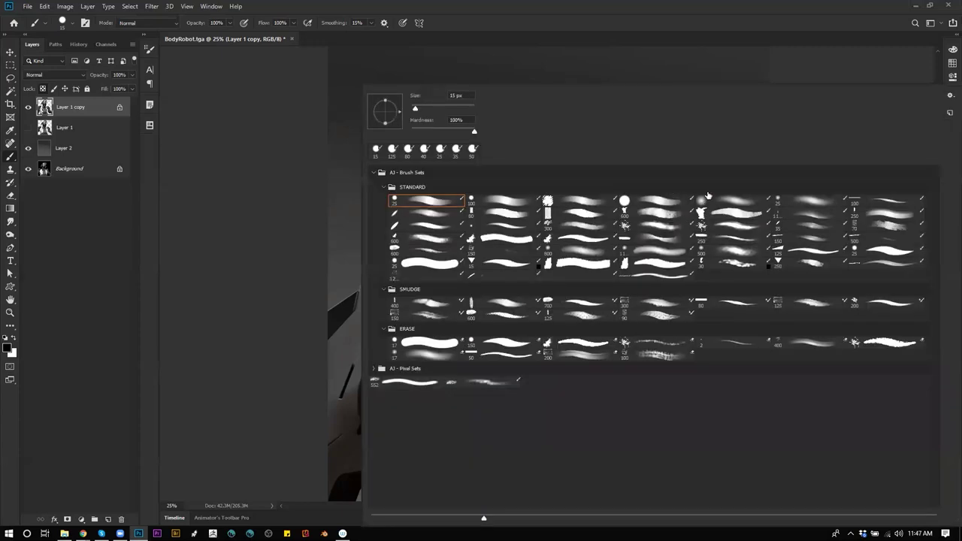
click(761, 202)
click(880, 73)
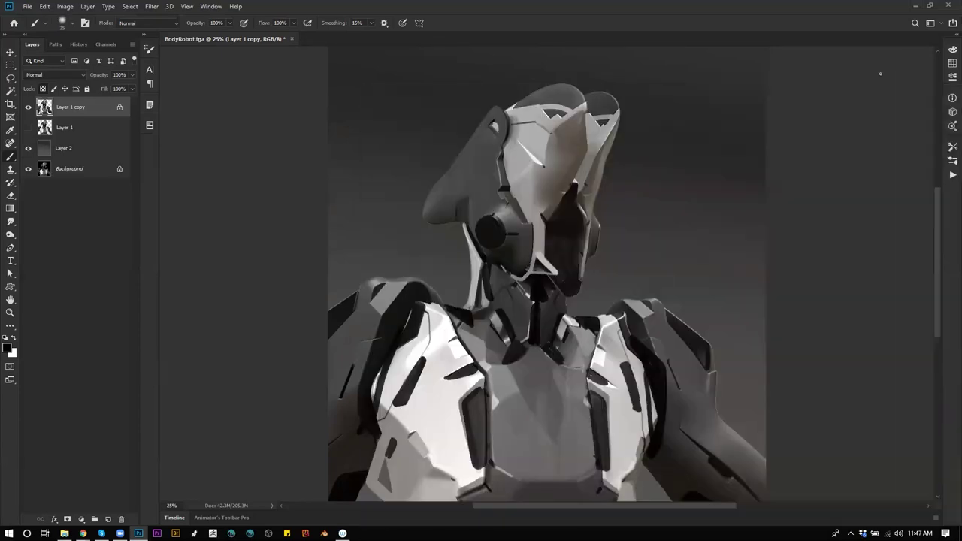
right_click(730, 181)
click(803, 202)
click(863, 69)
key(bracketright)
key(bracketright)
key(bracketright)
key(bracketright)
key(bracketright)
key(bracketright)
key(bracketright)
key(bracketright)
key(bracketright)
key(bracketright)
key(bracketright)
key(bracketright)
key(bracketright)
key(bracketright)
key(bracketright)
mouse_move(419, 219)
mouse_down()
mouse_move(443, 230)
mouse_move(401, 198)
mouse_up()
Reset the colour to black, enlarge the soft brush to 1100 px, and shade the upper chest
alt+click(483, 171)
key(d)
key(bracketleft)
key(bracketright)
key(bracketright)
key(bracketright)
key(bracketright)
key(bracketright)
key(bracketright)
key(bracketright)
key(bracketright)
key(bracketright)
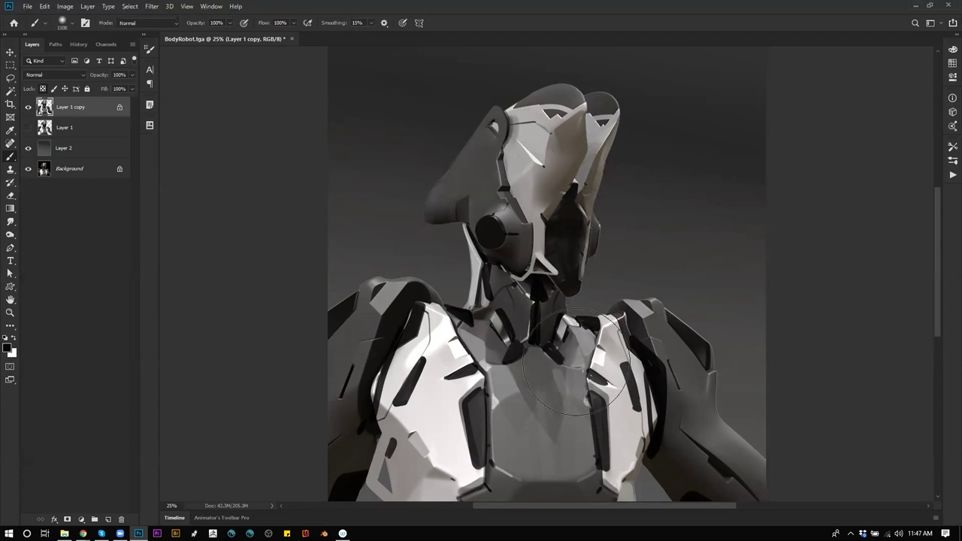
Softly shade the neck and collar area in black with the brush between 200 and 800 px
drag(578, 221, 539, 124)
key(bracketleft)
key(bracketleft)
key(bracketleft)
key(bracketleft)
key(bracketleft)
key(bracketleft)
key(bracketleft)
key(bracketleft)
key(bracketleft)
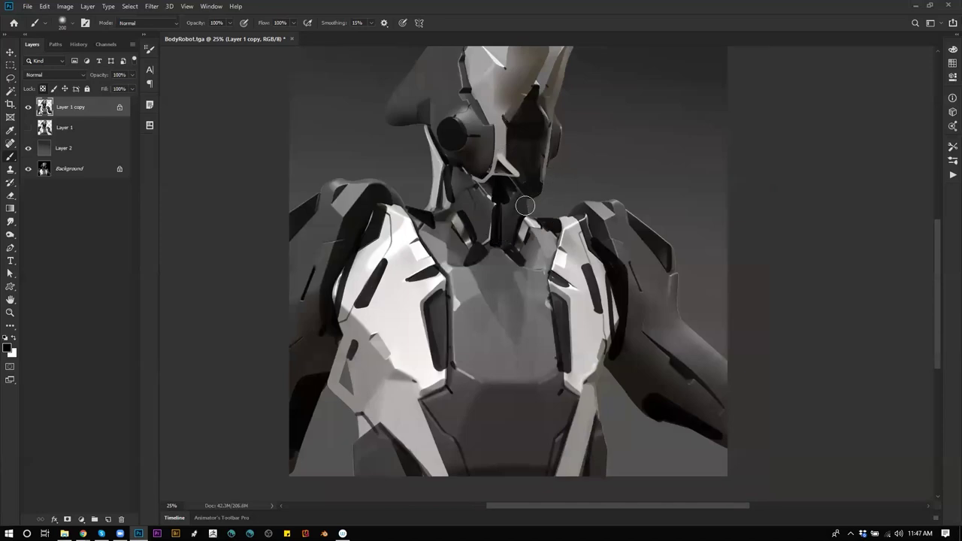
key(bracketright)
key(bracketright)
key(bracketright)
key(bracketright)
key(bracketright)
key(bracketright)
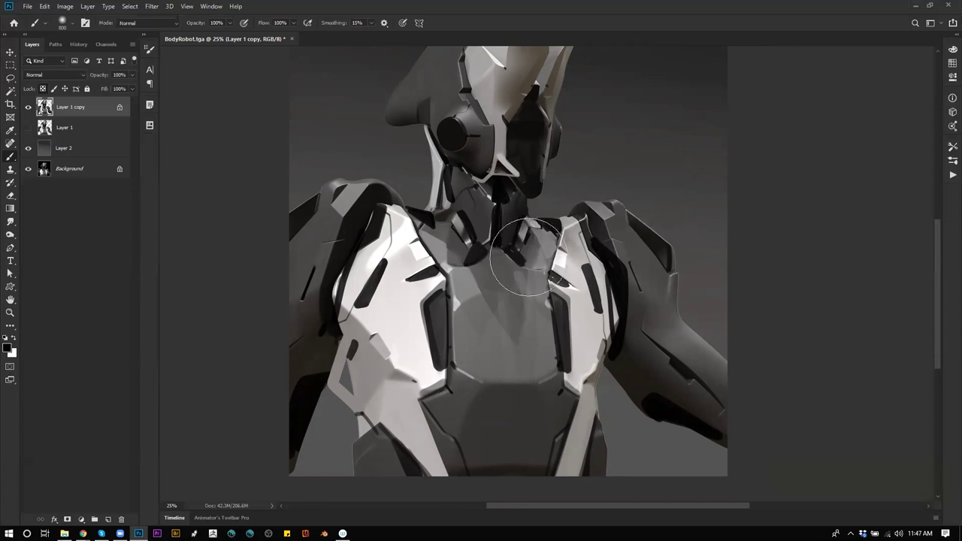
Enlarge the soft brush to 1300 px and darken the lower waist along the bottom edge of the image
key(z)
alt+click(623, 290)
alt+click(623, 291)
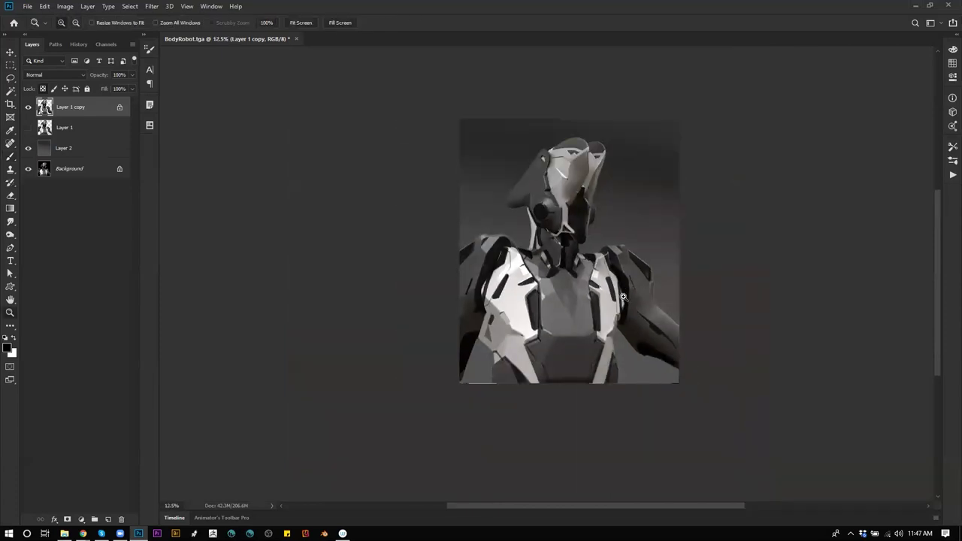
click(628, 300)
key(b)
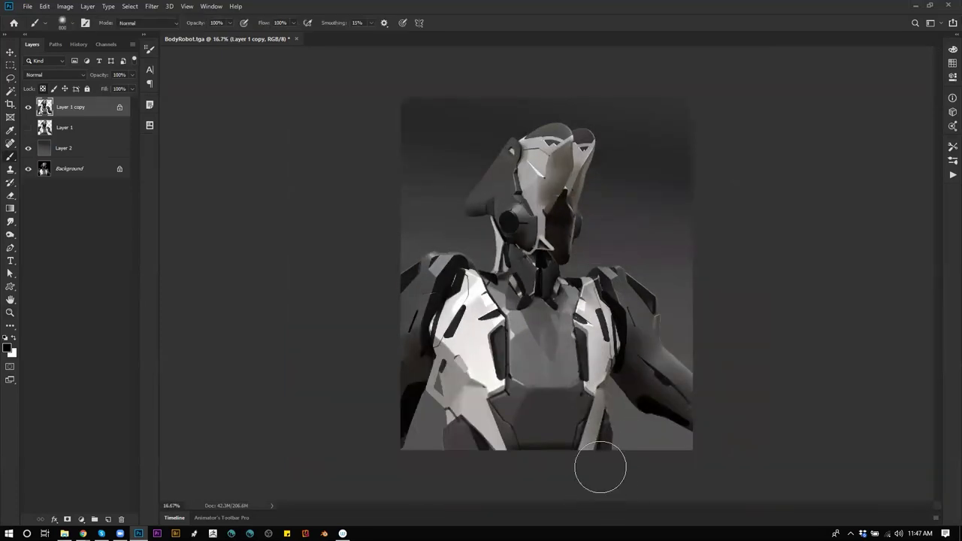
key(bracketright)
key(bracketright)
key(bracketright)
key(bracketright)
key(bracketright)
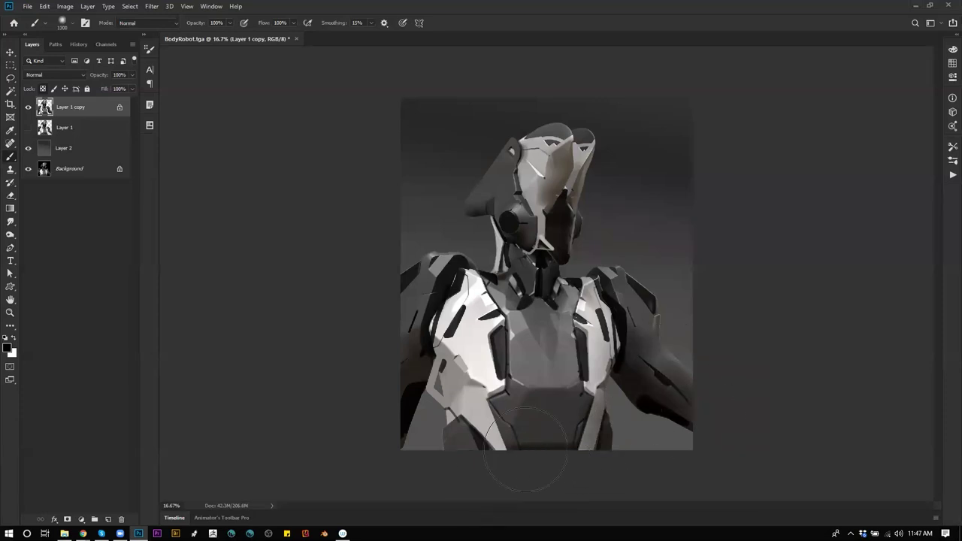
key(bracketleft)
key(bracketleft)
key(bracketleft)
Reselect the soft round brush, enlarge it to 1800 px, and darken the sides of the waist and both lower arms
right_click(605, 209)
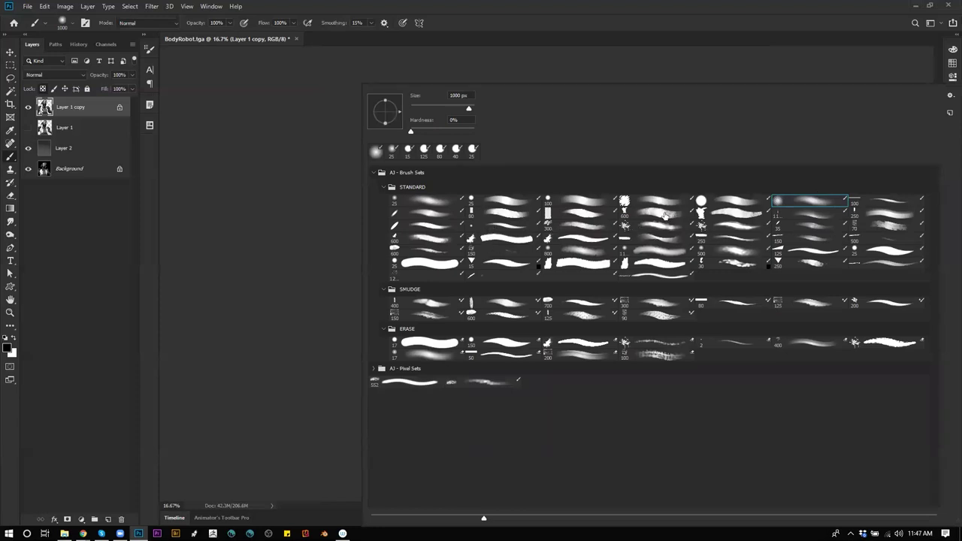
mouse_move(445, 200)
mouse_down()
mouse_move(775, 214)
mouse_move(829, 197)
mouse_move(815, 201)
mouse_up()
click(779, 78)
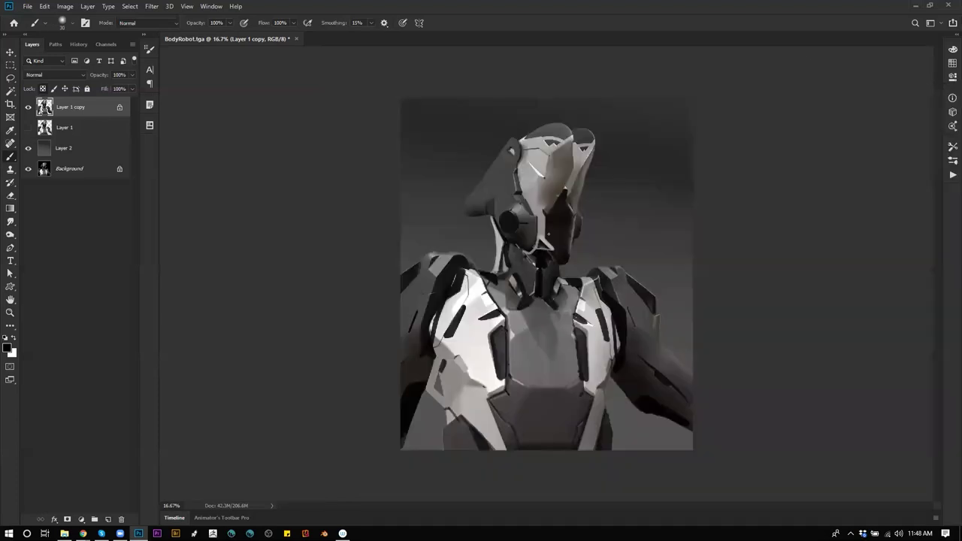
key(bracketright)
key(bracketright)
key(bracketright)
key(bracketright)
key(bracketright)
key(bracketright)
key(bracketright)
key(bracketright)
key(bracketright)
key(bracketright)
key(bracketright)
key(bracketright)
key(bracketright)
key(bracketright)
key(bracketright)
key(bracketright)
key(bracketright)
key(bracketright)
key(bracketright)
key(bracketright)
mouse_move(596, 389)
mouse_down()
mouse_move(599, 426)
mouse_move(610, 369)
mouse_up()
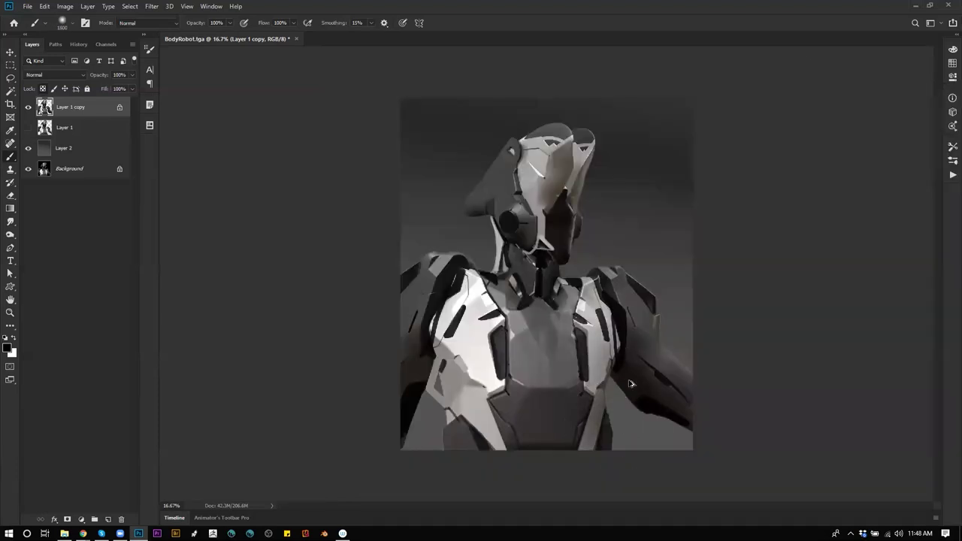
key(ctrl+z)
drag(601, 464, 632, 358)
drag(461, 437, 408, 355)
Reduce the soft brush to 400 px and shade the lower helmet and the base of the neck
key(bracketleft)
key(bracketleft)
key(bracketleft)
key(bracketleft)
key(bracketleft)
key(bracketleft)
key(bracketleft)
key(bracketleft)
key(bracketleft)
key(bracketleft)
key(bracketleft)
key(bracketleft)
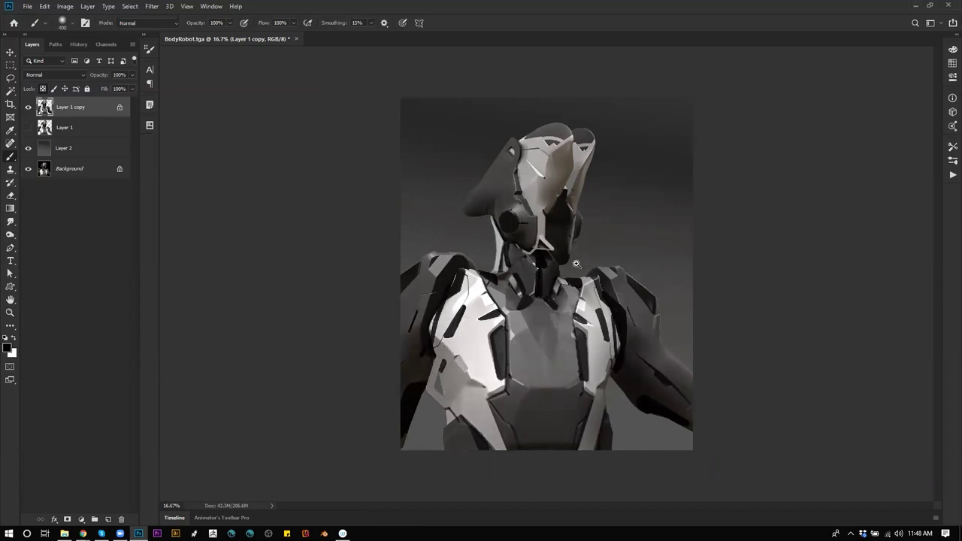
key(z)
click(532, 282)
key(b)
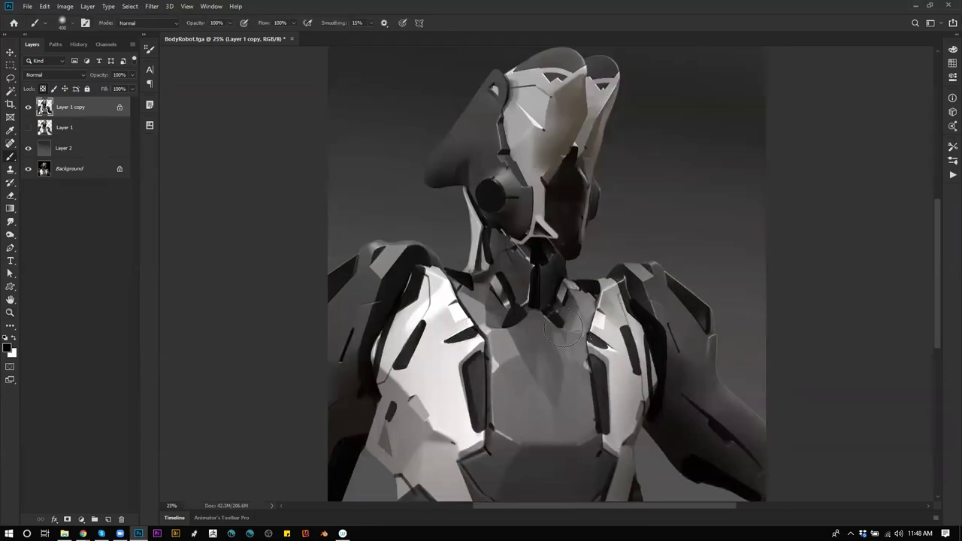
Enlarge the soft brush to 1100 px and shade the arm beside the smaller chest plate
key(bracketright)
key(bracketright)
key(bracketright)
key(bracketright)
key(bracketright)
key(bracketright)
key(bracketright)
key(bracketright)
key(bracketright)
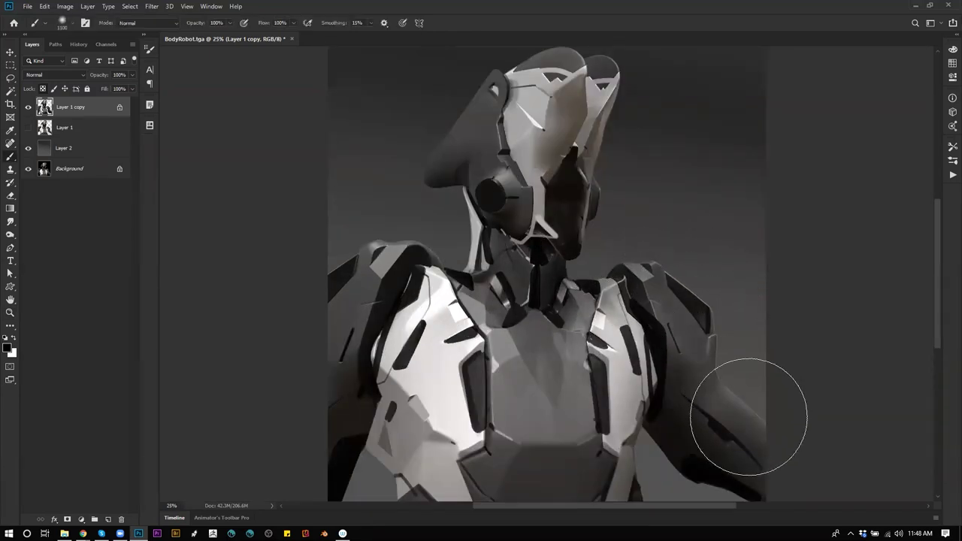
Reduce the soft brush to 175 px and shade the side panels of the lower torso
key(z)
alt+click(731, 324)
mouse_move(728, 385)
mouse_down()
mouse_move(692, 290)
mouse_move(673, 270)
mouse_up()
key(b)
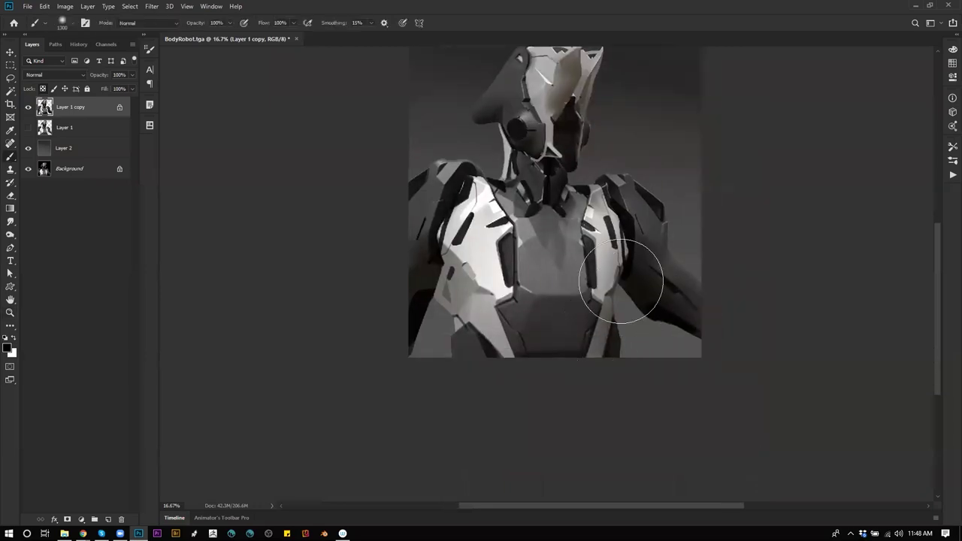
key(bracketleft)
key(bracketleft)
key(bracketleft)
key(bracketleft)
key(bracketleft)
key(bracketleft)
key(bracketleft)
key(bracketleft)
key(bracketleft)
key(bracketleft)
key(bracketleft)
key(bracketleft)
key(bracketleft)
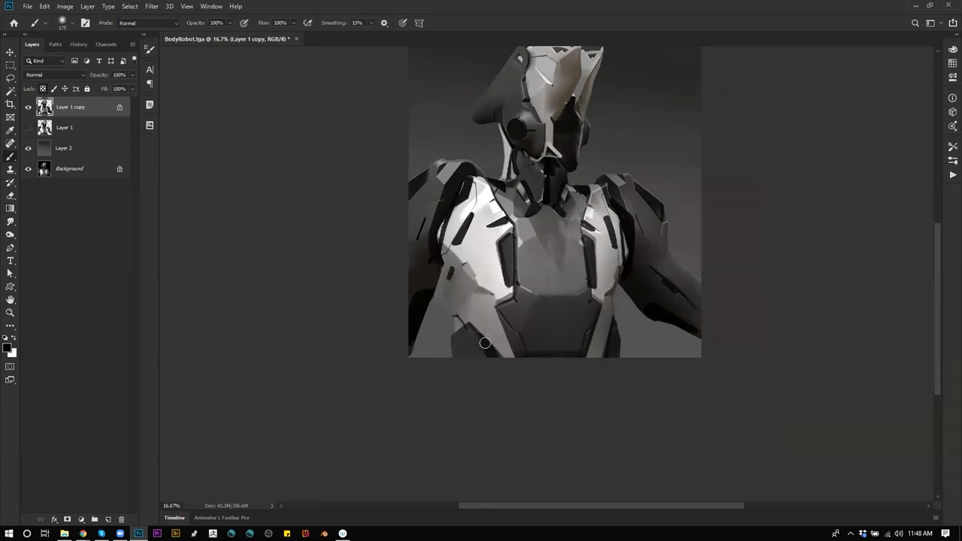
Enlarge the soft brush to 1100 px and deepen the shading across the lower torso and arms
key(bracketright)
key(bracketright)
key(bracketright)
key(bracketright)
key(bracketright)
key(bracketright)
key(bracketright)
key(bracketright)
key(bracketright)
key(bracketright)
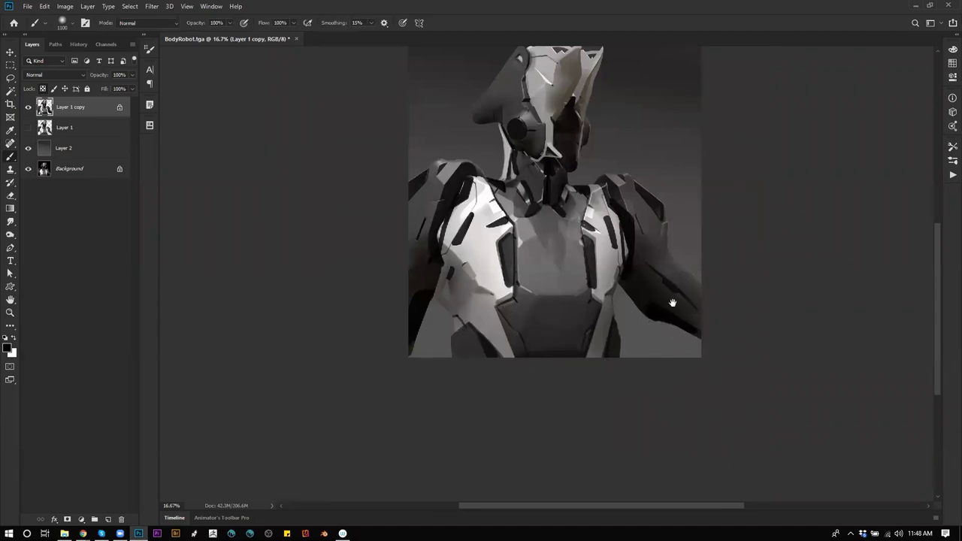
drag(700, 303, 728, 367)
Reduce the soft brush to 100 px and shade the upper end of the helmet's rear fin
key(bracketleft)
key(bracketleft)
key(bracketleft)
key(bracketleft)
key(bracketleft)
key(bracketleft)
key(bracketleft)
key(bracketleft)
key(bracketleft)
key(bracketleft)
key(bracketleft)
key(bracketleft)
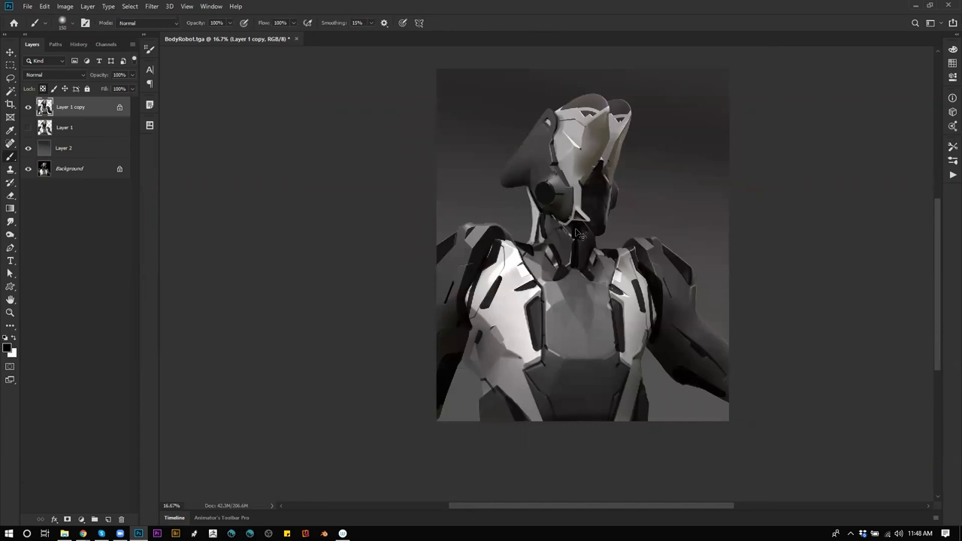
ctrl+click(573, 153)
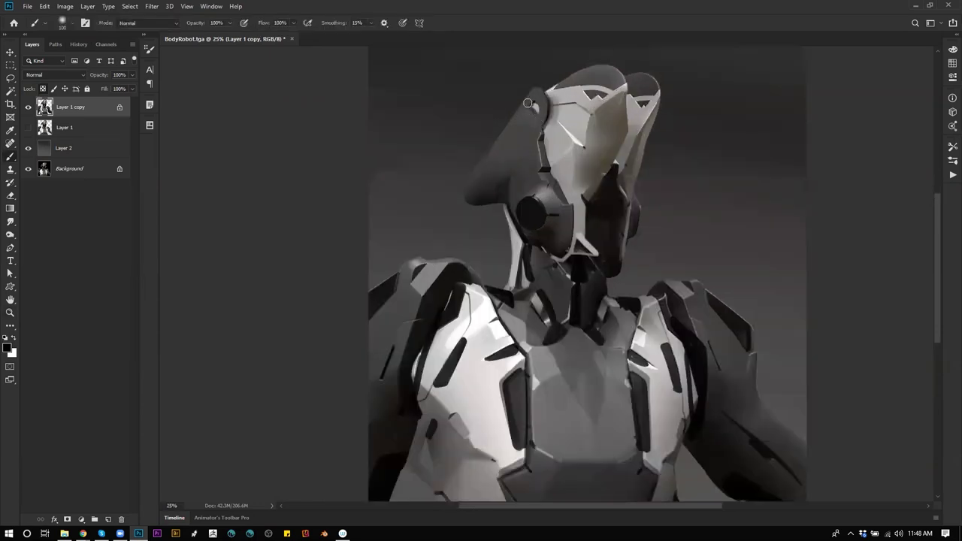
drag(530, 106, 505, 137)
key(z)
alt+click(604, 255)
alt+click(606, 275)
click(623, 312)
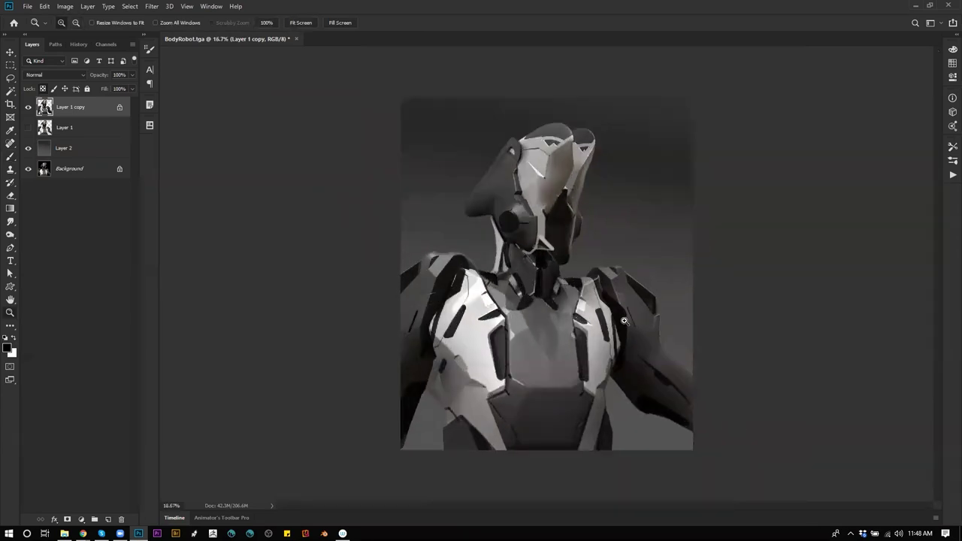
Sample the chest's grey and blend the central chest panel with a large soft brush, down to 600 px
ctrl+click(623, 287)
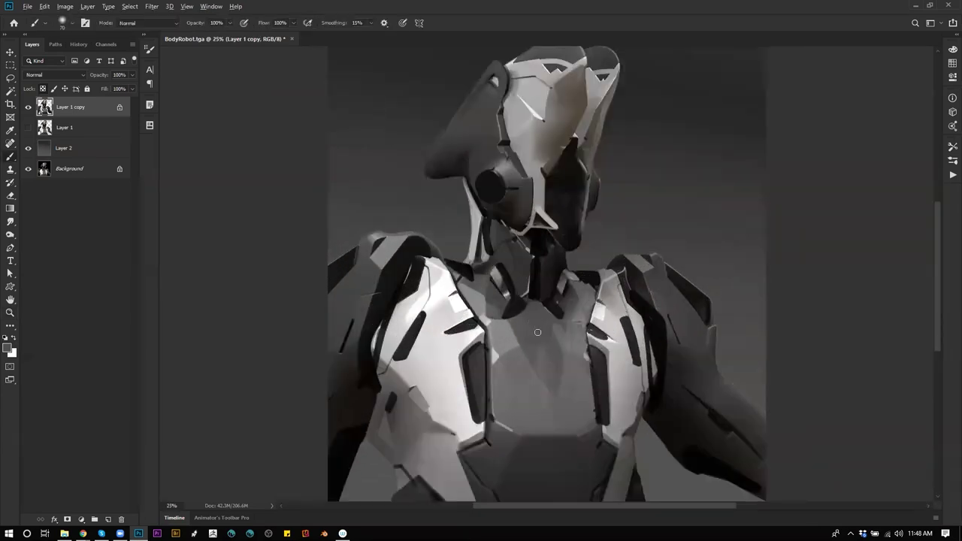
key(bracketright)
key(bracketright)
key(bracketright)
key(bracketright)
key(bracketright)
key(bracketright)
key(bracketright)
key(bracketright)
key(bracketright)
key(bracketright)
key(bracketright)
key(bracketright)
key(bracketright)
key(bracketright)
alt+click(555, 401)
mouse_move(545, 400)
mouse_down()
mouse_move(524, 375)
mouse_move(535, 399)
mouse_up()
key(bracketleft)
key(bracketleft)
key(bracketleft)
key(bracketleft)
key(bracketleft)
key(bracketleft)
key(bracketleft)
key(bracketleft)
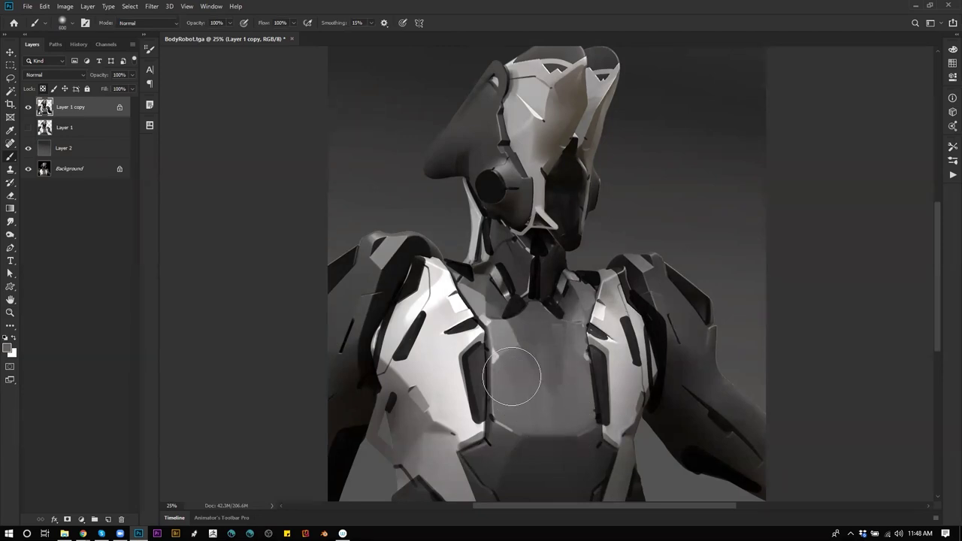
Flip the canvas horizontally and switch to the 25 px hard round brush from the STANDARD set
ctrl+alt+click(582, 408)
ctrl+alt+click(582, 408)
ctrl+click(625, 376)
ctrl+click(622, 366)
right_click(515, 303)
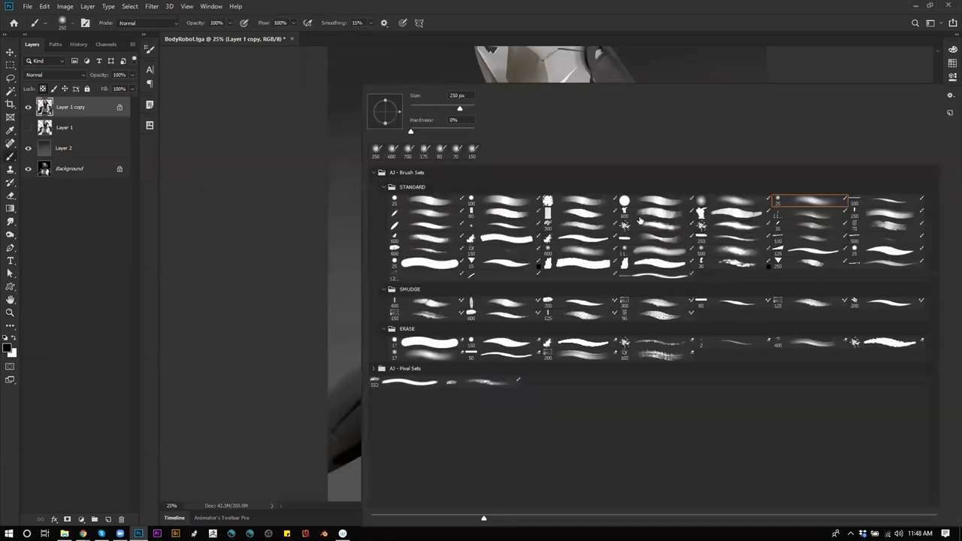
double_click(432, 202)
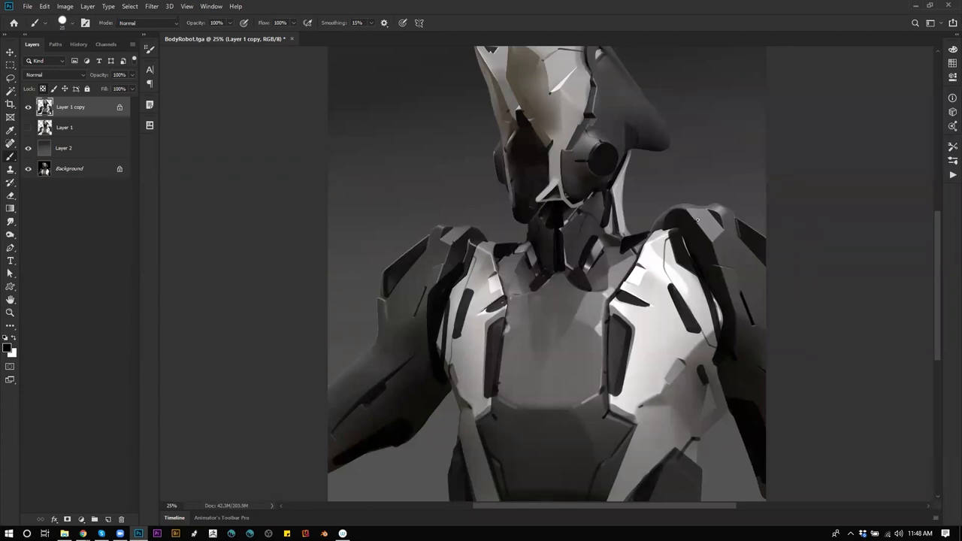
Unlock the layer's transparent pixels and extend the forearm's lower edge and the adjacent outer waist plate with dark paint
alt+click(645, 269)
alt+click(646, 268)
alt+click(645, 269)
ctrl+click(650, 287)
ctrl+click(650, 287)
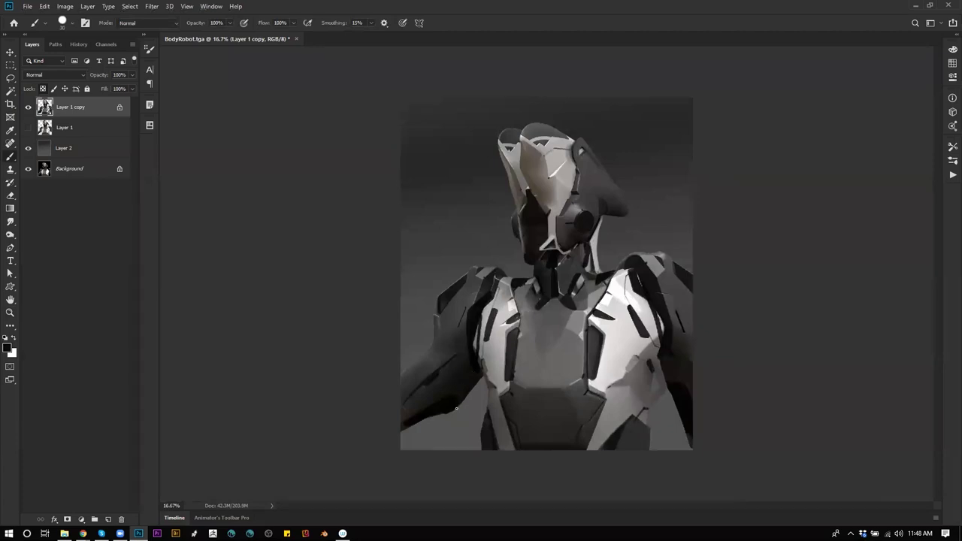
key(slash)
drag(401, 439, 426, 420)
mouse_move(487, 414)
mouse_down()
mouse_move(476, 404)
mouse_move(481, 437)
mouse_move(476, 428)
mouse_up()
Paint a wider dark plate on the waist below the larger chest plate, using sampled grey and black
alt+click(646, 424)
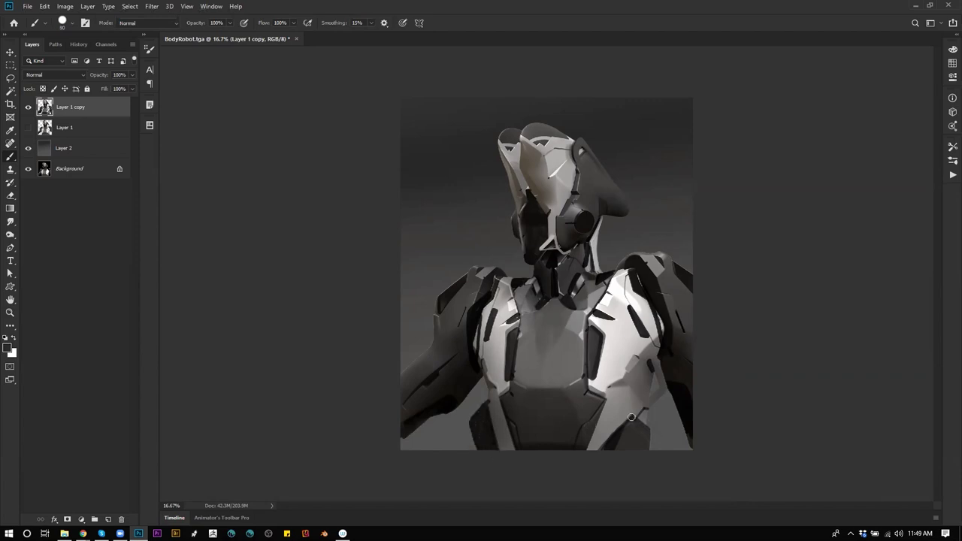
mouse_move(638, 417)
mouse_down()
mouse_move(663, 437)
mouse_move(649, 455)
mouse_up()
alt+click(614, 443)
drag(631, 421, 607, 456)
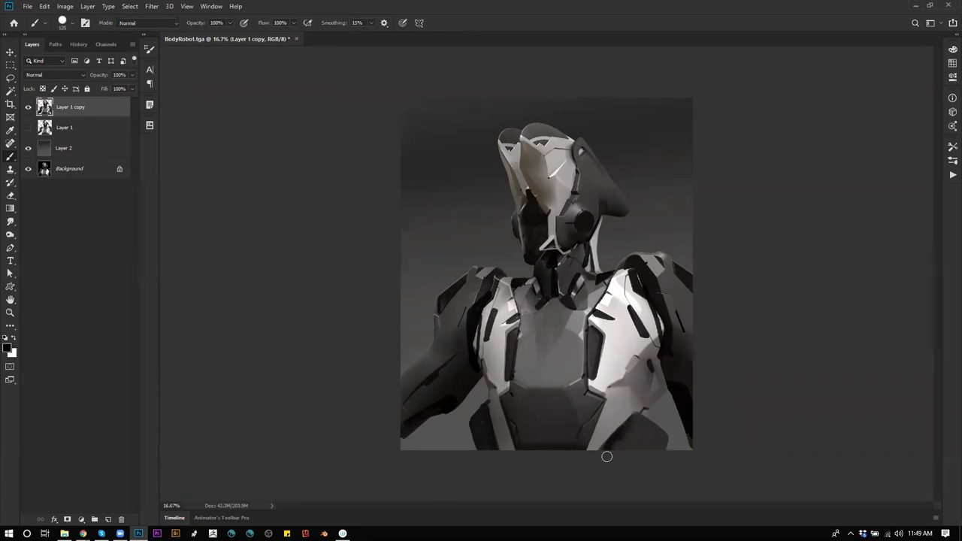
mouse_move(645, 423)
mouse_down()
mouse_move(652, 456)
mouse_move(640, 425)
mouse_move(664, 439)
mouse_move(646, 425)
mouse_up()
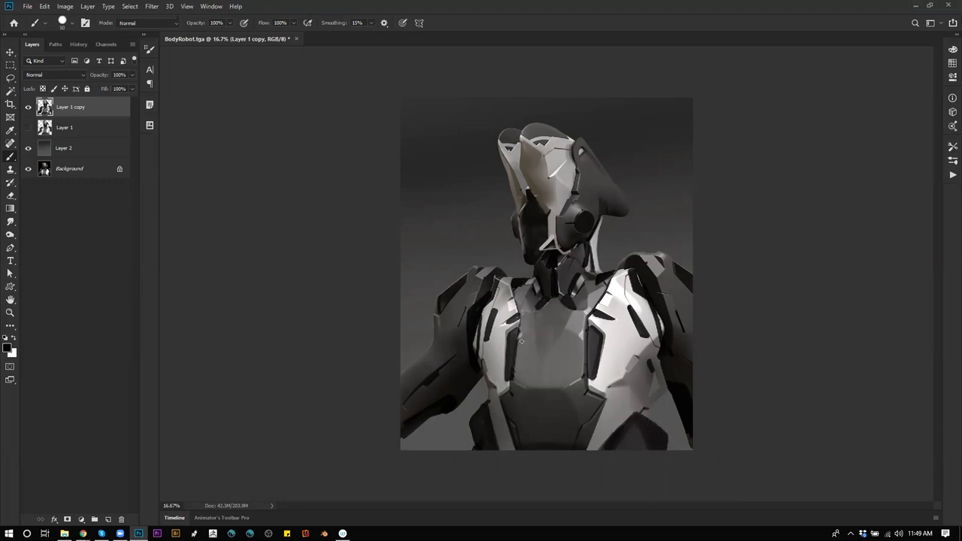
Paint black recesses along the inner edges of both chest plates and dark seams along their lower edges
drag(520, 344, 516, 367)
mouse_move(580, 343)
mouse_down()
mouse_move(579, 367)
mouse_move(582, 346)
mouse_up()
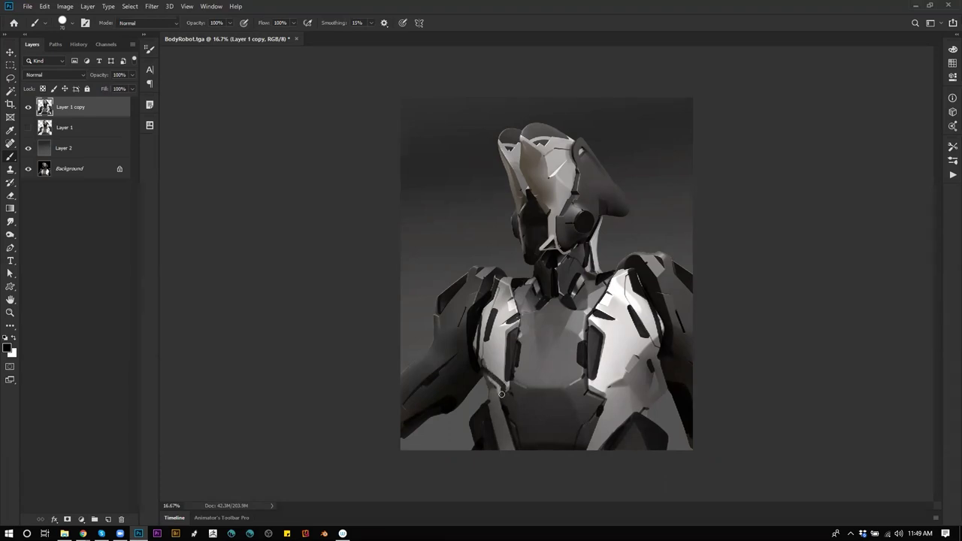
drag(604, 391, 629, 369)
alt+click(634, 401)
alt+click(634, 402)
alt+click(635, 407)
Flip the canvas back horizontally and paint a light patch below the larger chest plate in a sampled armour tone
key(ctrl+shift+h)
ctrl+click(545, 333)
ctrl+click(547, 335)
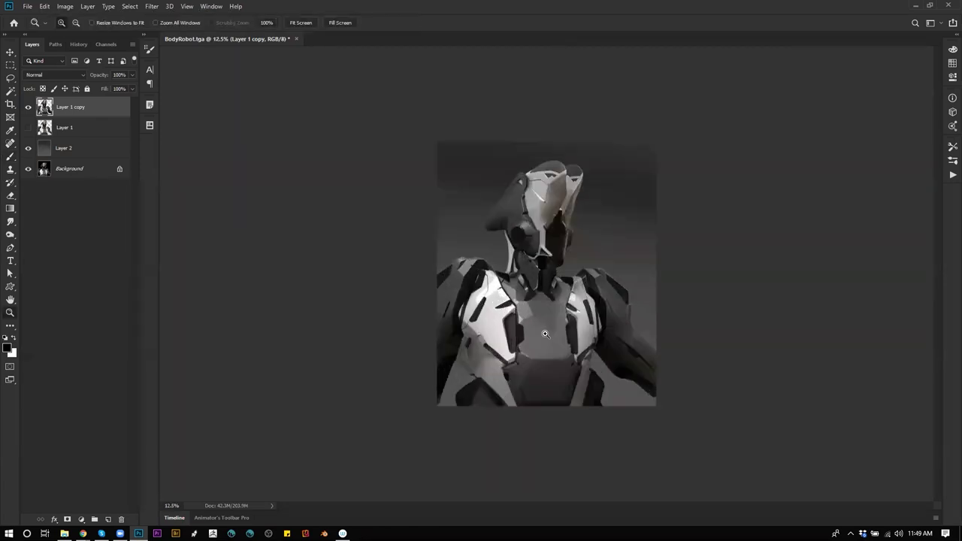
key(ctrl+plus)
key(b)
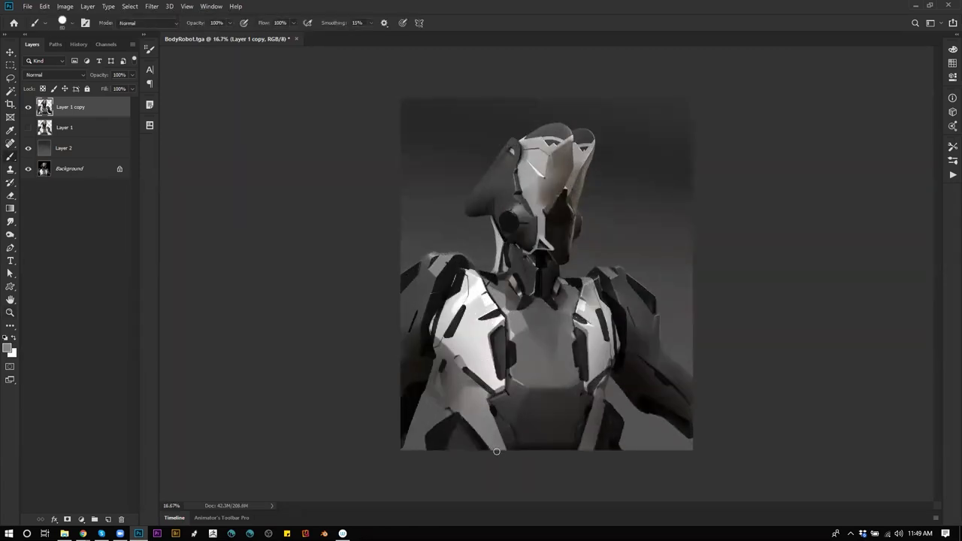
alt+click(482, 362)
drag(486, 398, 469, 387)
key(z)
key(ctrl+minus)
key(ctrl+minus)
key(ctrl+minus)
key(ctrl+plus)
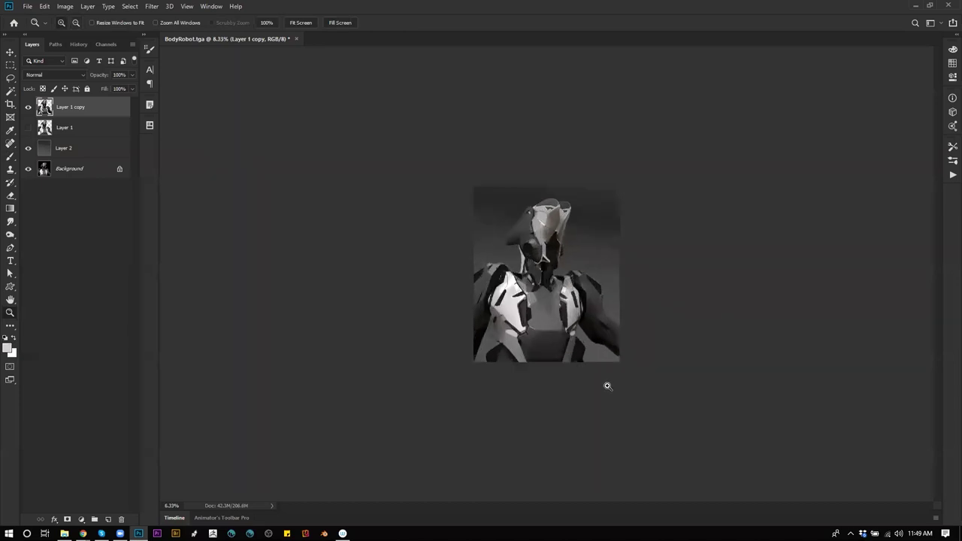
Paint light panels over the dark waist plates at the bottom edge of the image on both sides
key(ctrl+plus)
key(b)
mouse_move(466, 398)
mouse_down()
mouse_move(497, 406)
mouse_move(468, 403)
mouse_up()
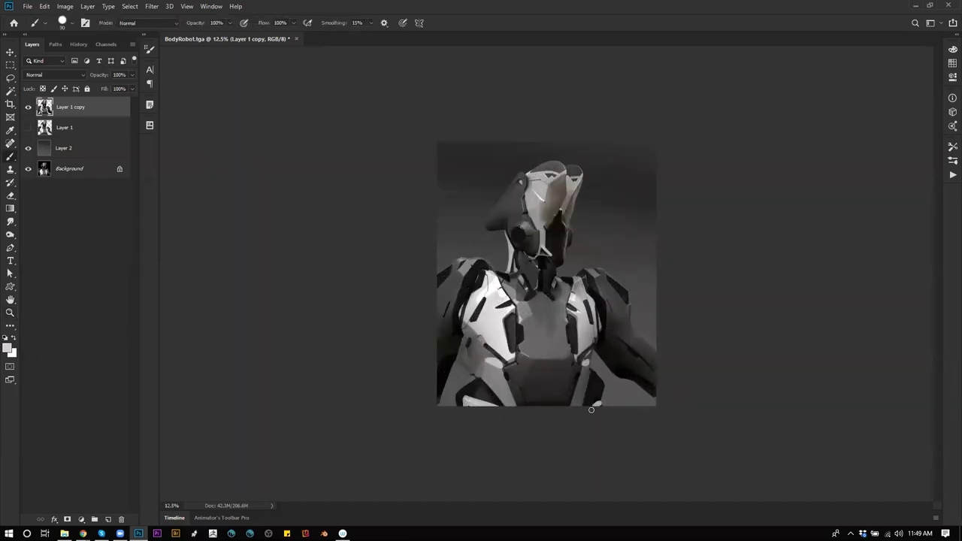
key(z)
key(ctrl+plus)
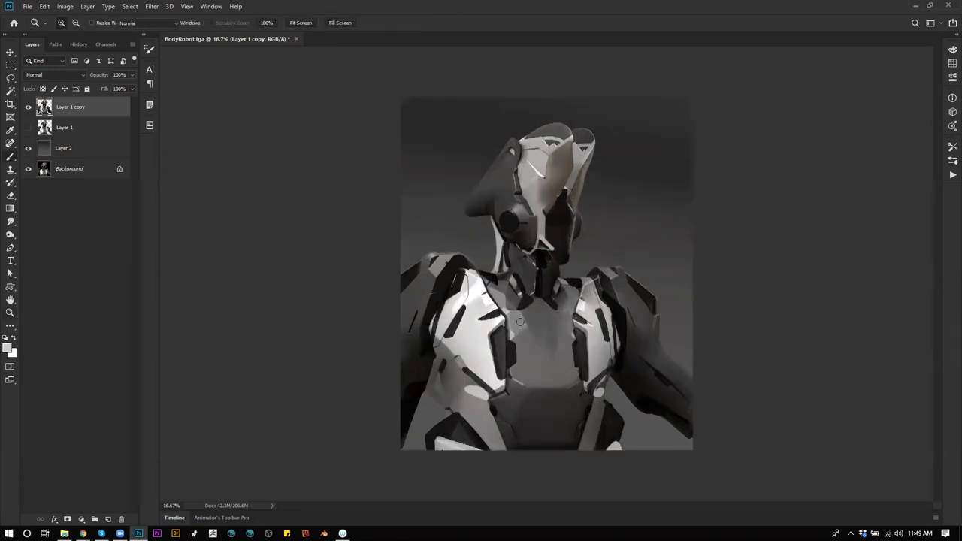
key(b)
mouse_move(501, 310)
mouse_down()
mouse_move(489, 288)
mouse_move(502, 300)
mouse_up()
key(ctrl+z)
key(ctrl+z)
Sample the white armour tone and paint bright collar panels on the inner edges of both chest plates
alt+click(476, 286)
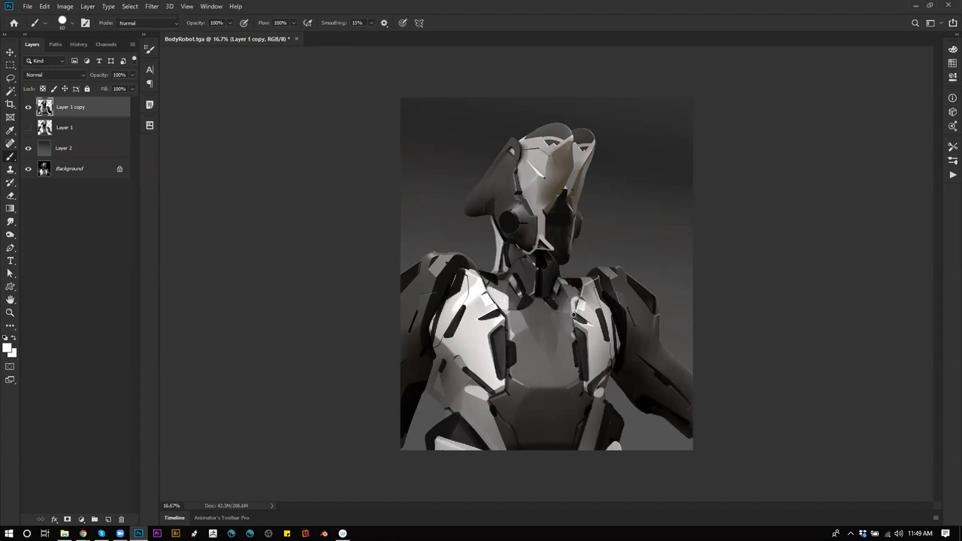
key(z)
alt+click(576, 382)
alt+click(576, 382)
alt+click(576, 382)
key(ctrl+plus)
key(ctrl+plus)
key(ctrl+plus)
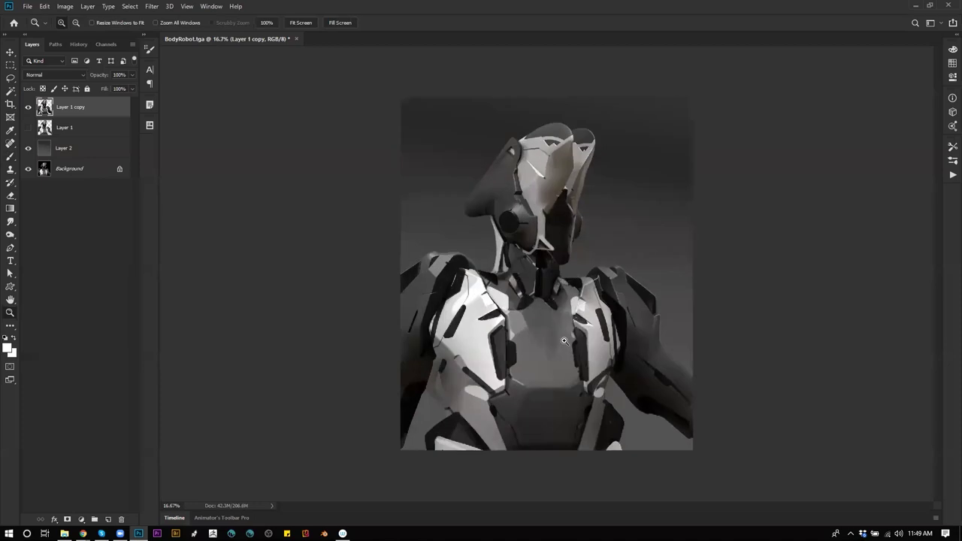
Paint narrow white vertical strips along both sides of the neck's dark central channel
key(b)
key(x)
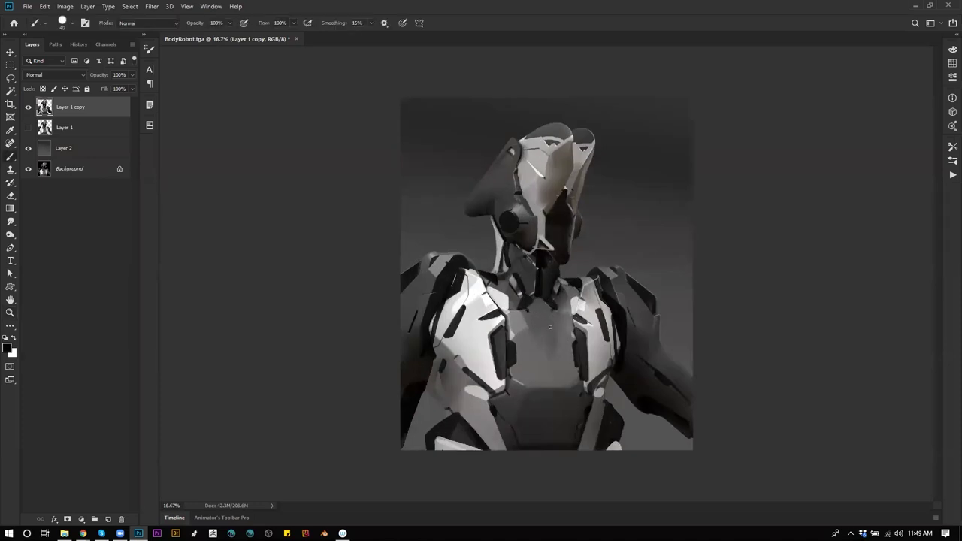
key(x)
key(z)
key(ctrl+minus)
key(ctrl+minus)
key(ctrl+minus)
key(ctrl+h)
click(548, 318)
click(551, 307)
click(554, 295)
key(ctrl+h)
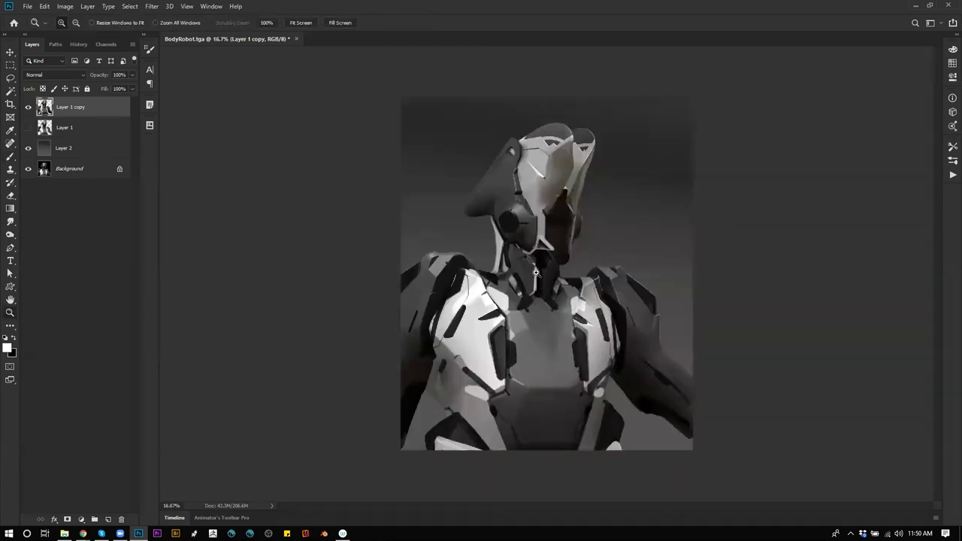
key(b)
drag(541, 282, 542, 296)
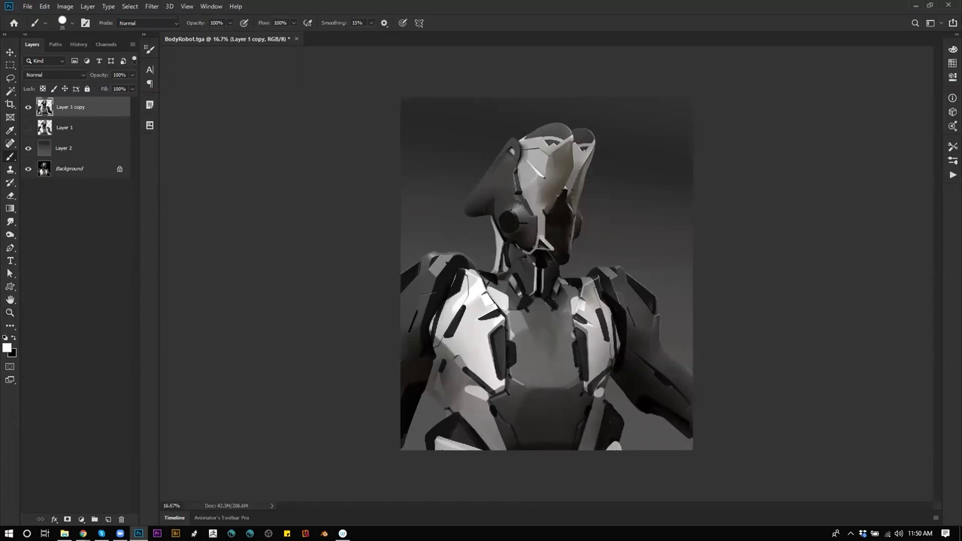
Draw a thin black seam down the edge between the two helmet crest plates with a smaller brush
alt+click(541, 237)
ctrl+click(566, 201)
key(d)
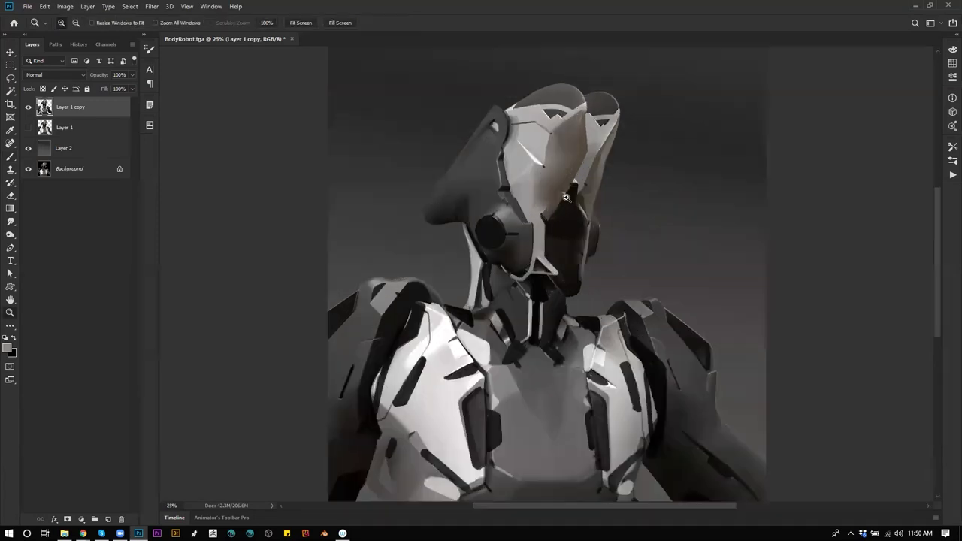
key(bracketleft)
drag(586, 115, 590, 149)
key(ctrl+z)
drag(587, 115, 587, 156)
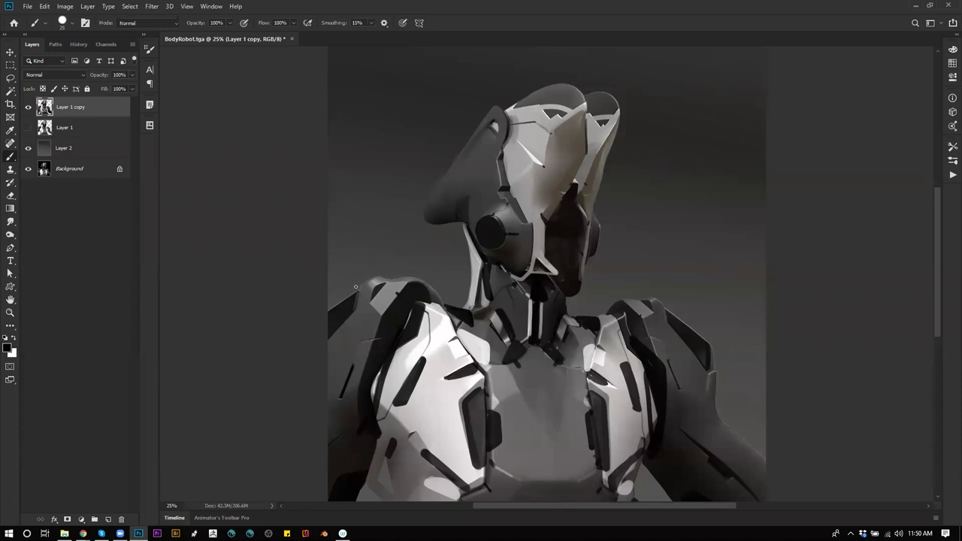
Refine the edge of the helmet's rear fin with a sampled grey stroke and black accents near its upper end
alt+click(492, 113)
drag(442, 174, 479, 129)
key(d)
drag(486, 127, 467, 154)
key(ctrl+z)
click(495, 124)
Sample the light helmet tone and touch up the notched top edge of the far crest plate
alt+click(534, 108)
drag(605, 114, 611, 114)
key(z)
alt+click(598, 273)
alt+click(597, 273)
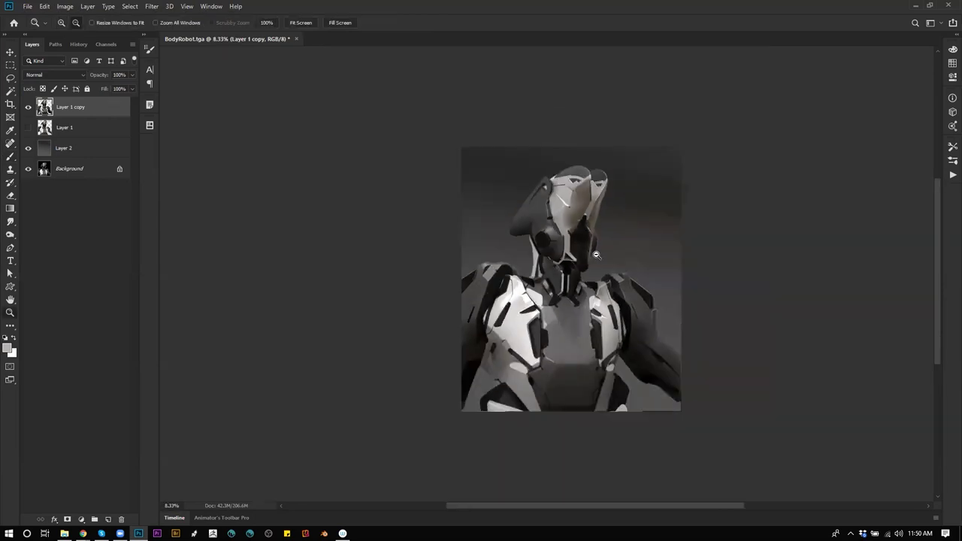
click(598, 274)
key(b)
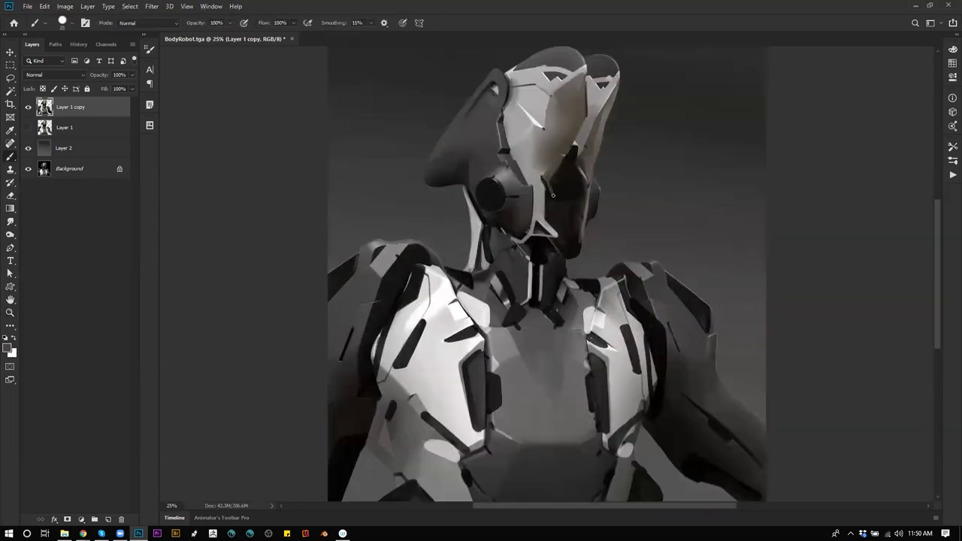
Touch up the lower far edge of the faceplate and blend a sampled tone down the main crest plate
drag(587, 201, 584, 221)
alt+click(529, 128)
drag(550, 98, 545, 123)
Sample greys along the border between the rear fin and the light front plate and refine that edge with a larger brush
key(d)
key(z)
click(526, 225)
key(b)
alt+click(527, 177)
drag(512, 200, 500, 267)
alt+click(481, 164)
alt+click(480, 163)
key(bracketright)
key(bracketright)
key(bracketright)
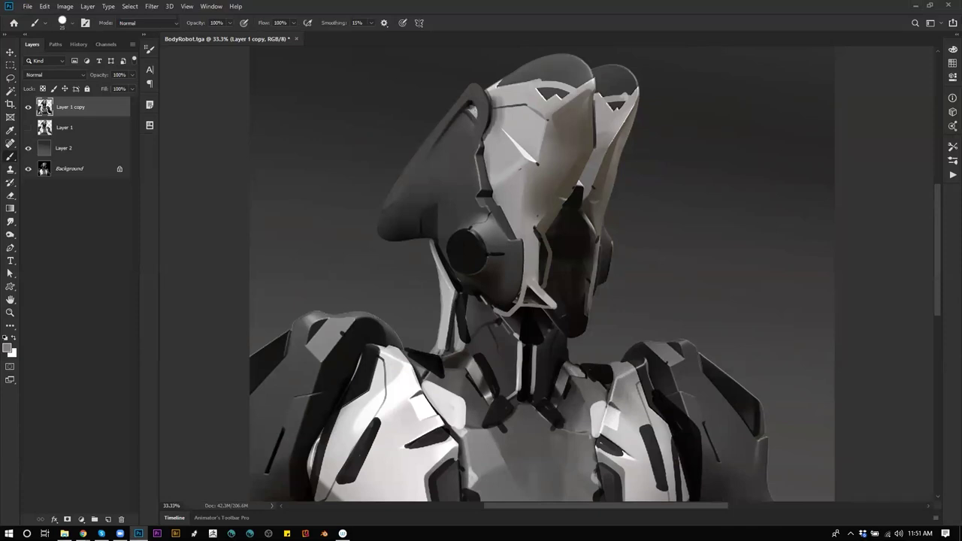
key(bracketleft)
alt+click(478, 106)
Draw a thin dark seam running from the top of the ear disc to the front plate's edge
ctrl+click(490, 233)
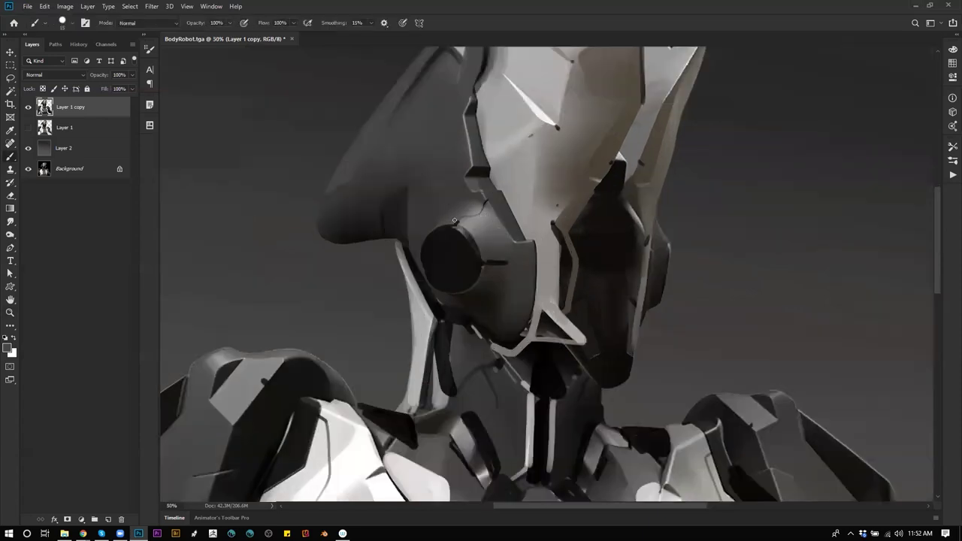
ctrl+click(469, 221)
alt+click(460, 212)
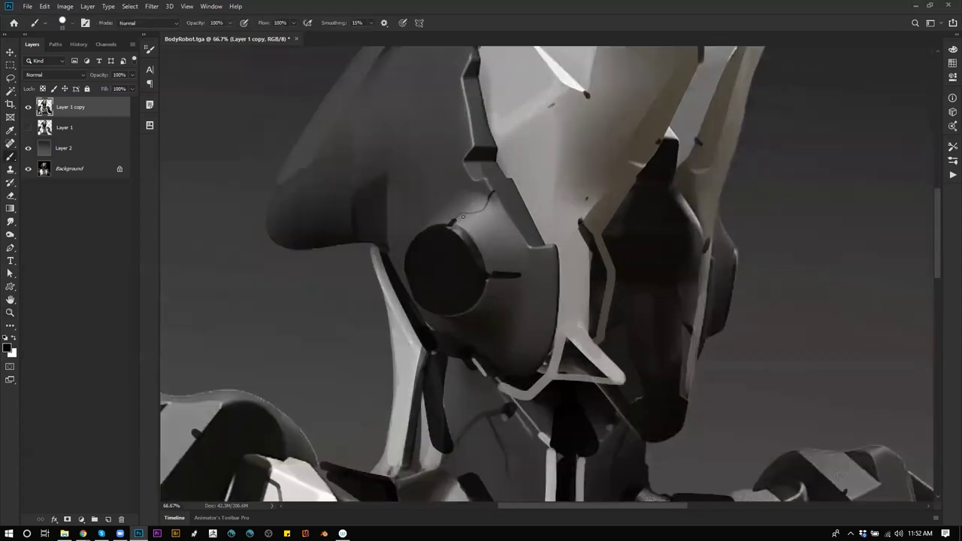
Touch up the bright highlight crease on the main crest plate with sampled off-white in a mirrored view
key(x)
ctrl+alt+click(491, 221)
ctrl+alt+click(526, 230)
ctrl+alt+click(576, 243)
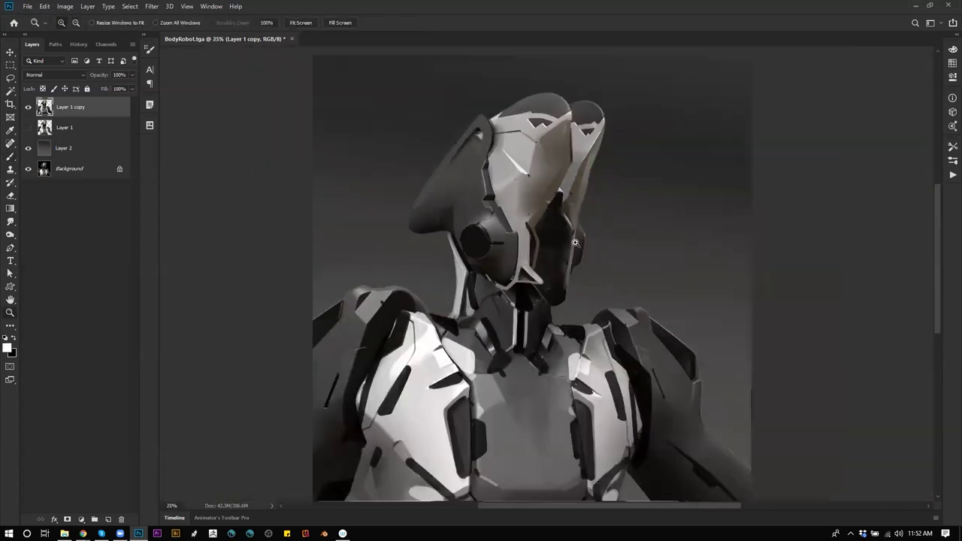
ctrl+alt+click(563, 262)
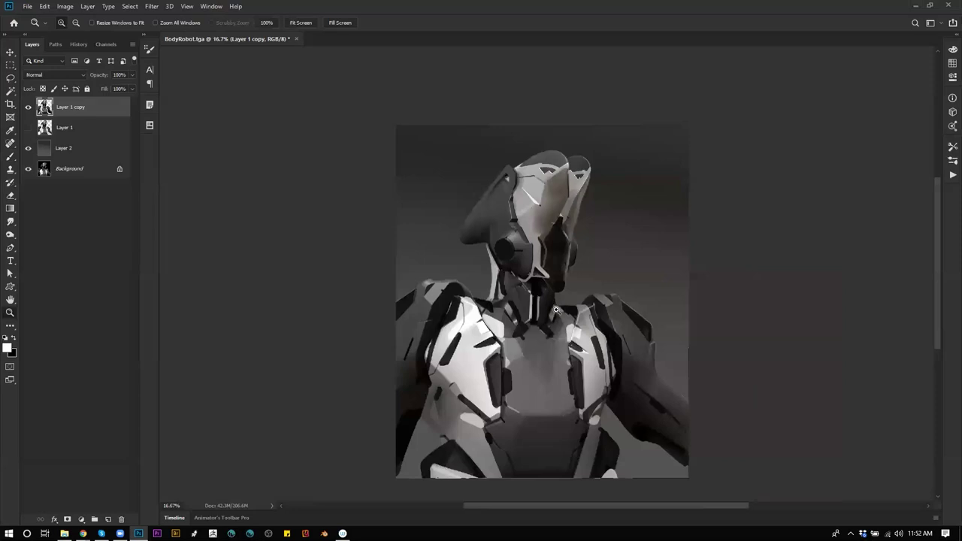
click(555, 307)
key(b)
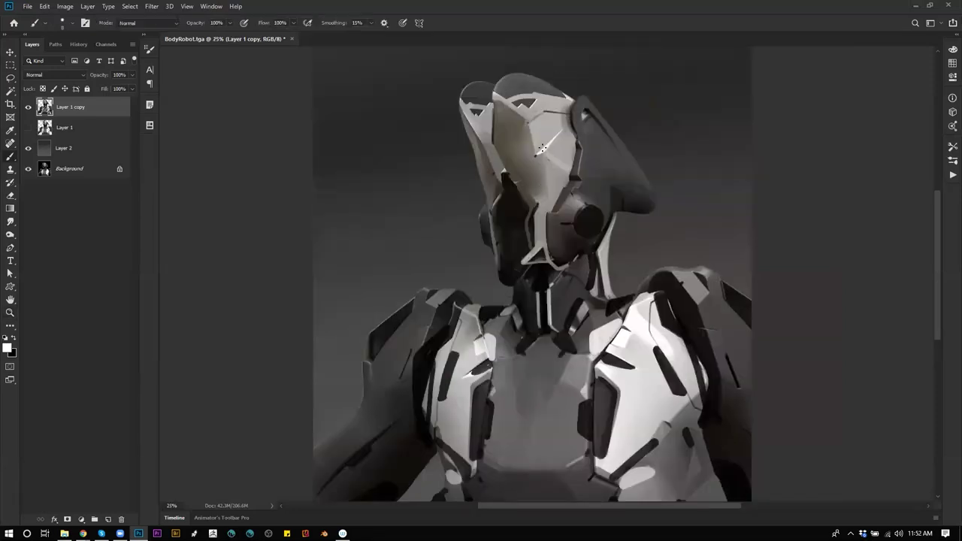
alt+click(550, 145)
drag(550, 145, 548, 146)
key(bracketright)
key(bracketright)
key(bracketright)
ctrl+alt+click(543, 188)
ctrl+alt+click(540, 182)
key(ctrl+shift+h)
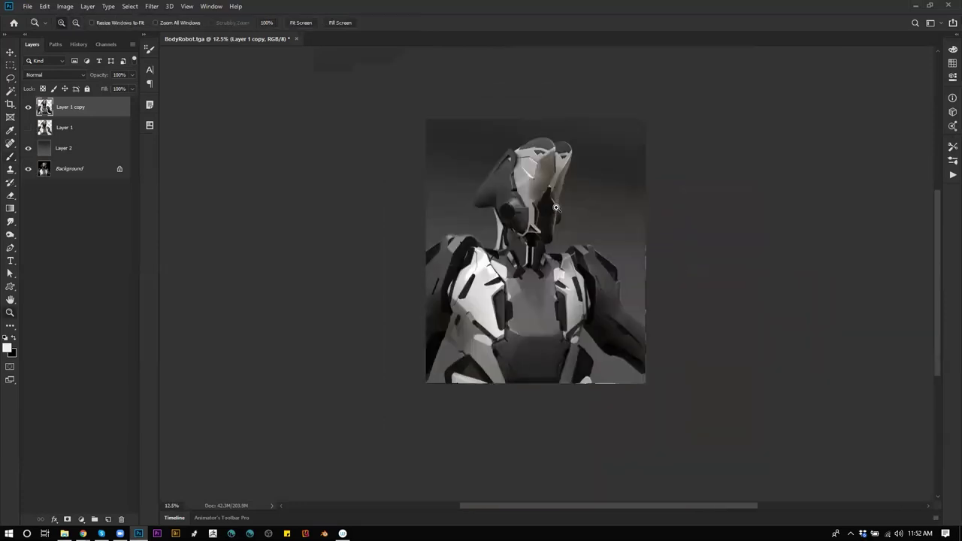
Paint an off-white stroke down the light front plate beside the fin and resample the plate's tone
ctrl+click(518, 181)
ctrl+click(543, 203)
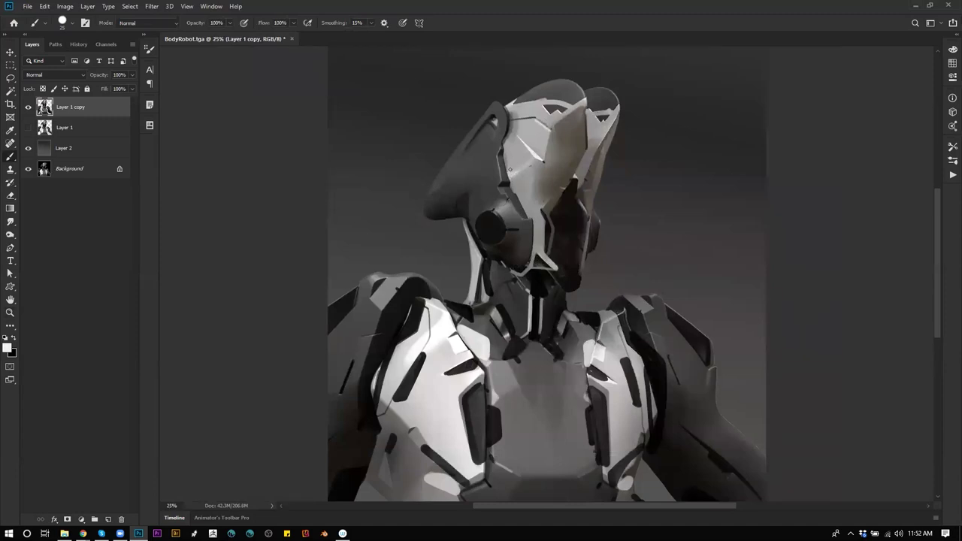
drag(509, 152, 510, 171)
alt+click(508, 150)
key(d)
alt+scroll(536, 182, up, 1)
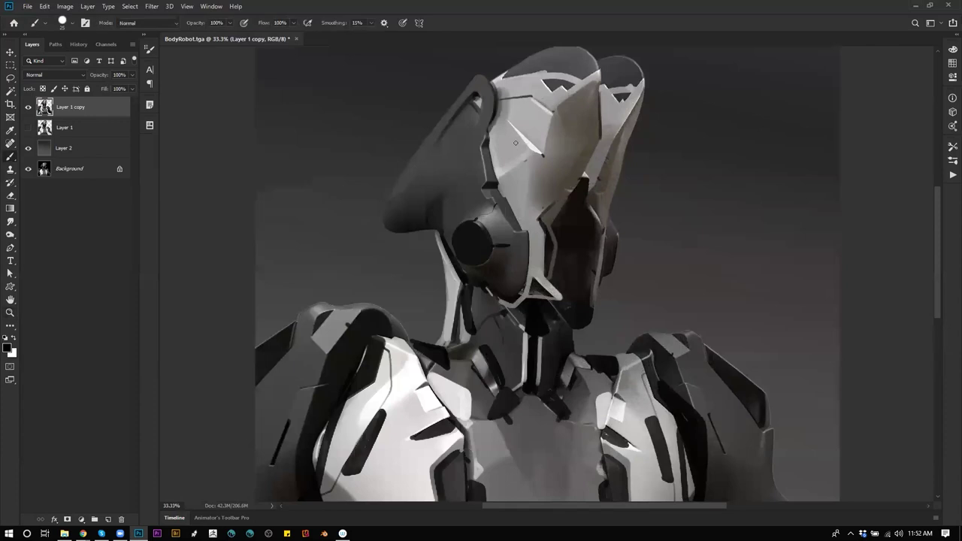
key(x)
Paint a light highlight strip along the far edge of the dark visor in a mirrored view
key(z)
alt+scroll(562, 294, down, 3)
key(ctrl+shift+h)
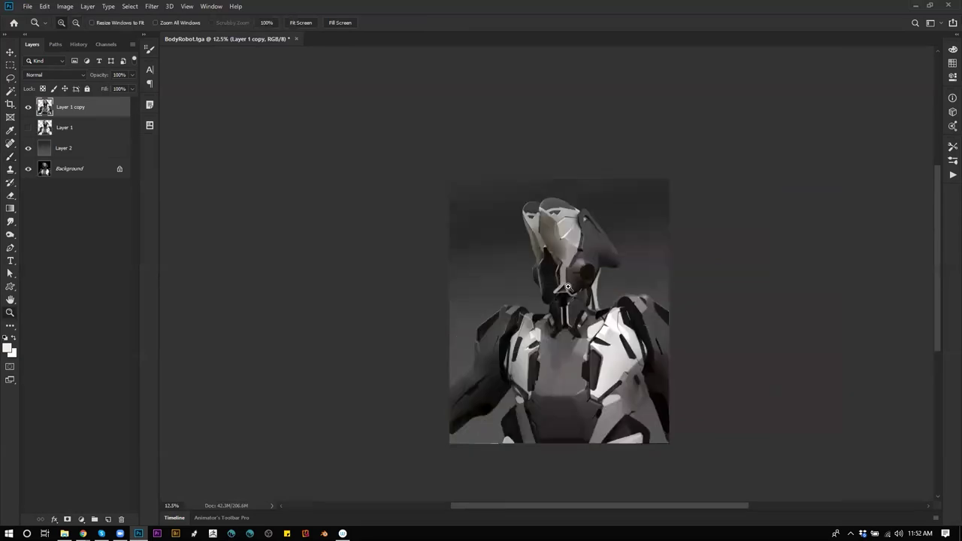
click(566, 280)
click(566, 286)
click(571, 308)
key(b)
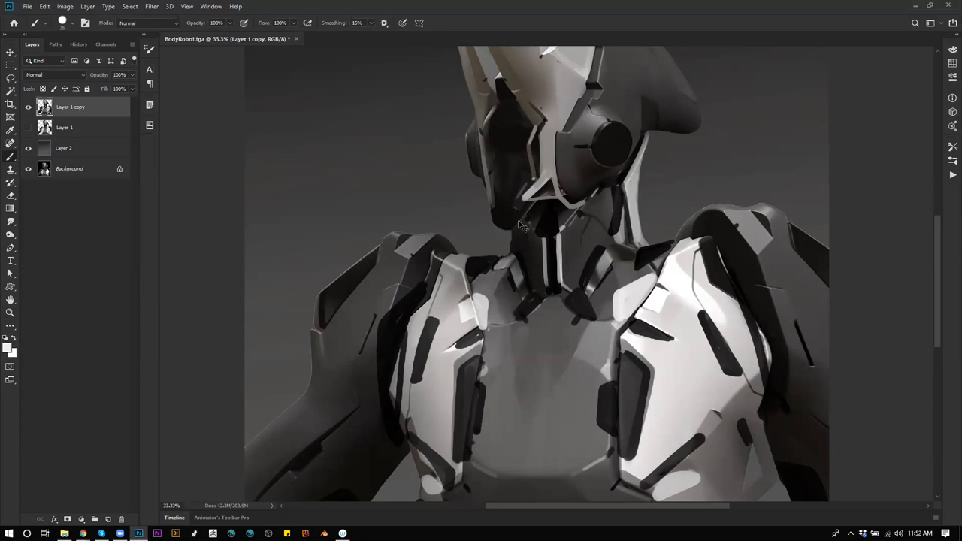
key(bracketleft)
key(bracketright)
drag(489, 197, 488, 180)
key(z)
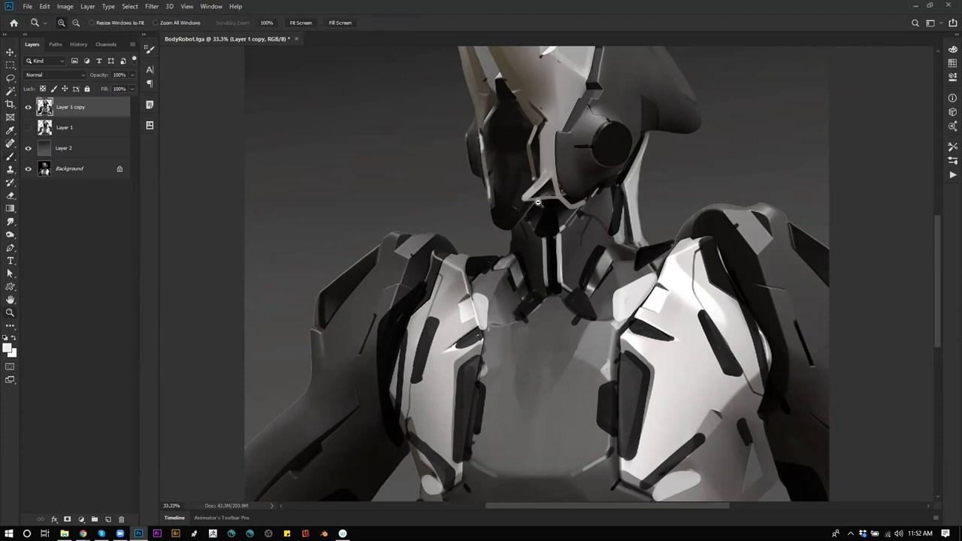
Paint a short black vertical notch on the front edge of the cheek plate beside the ear disc
alt+click(540, 198)
alt+click(544, 199)
alt+click(548, 201)
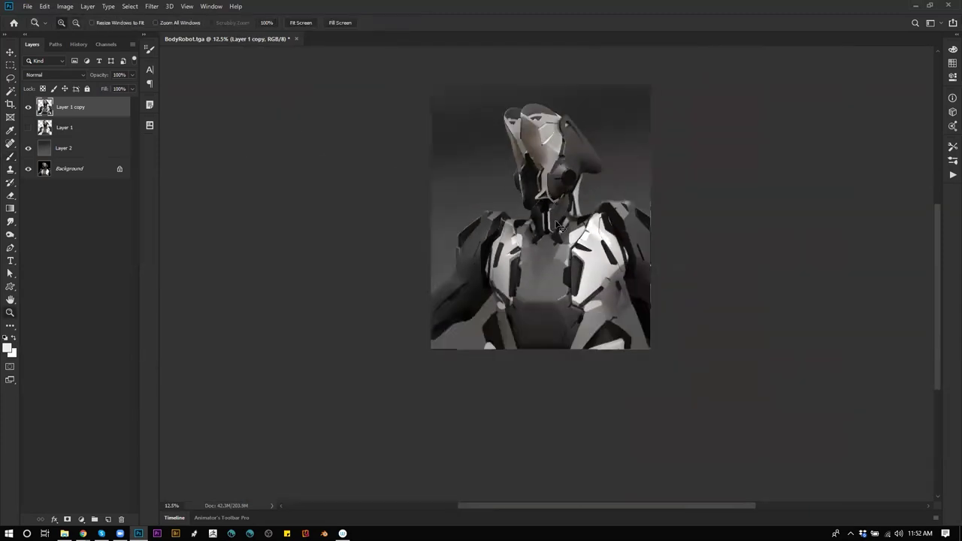
key(ctrl+h)
click(557, 217)
key(b)
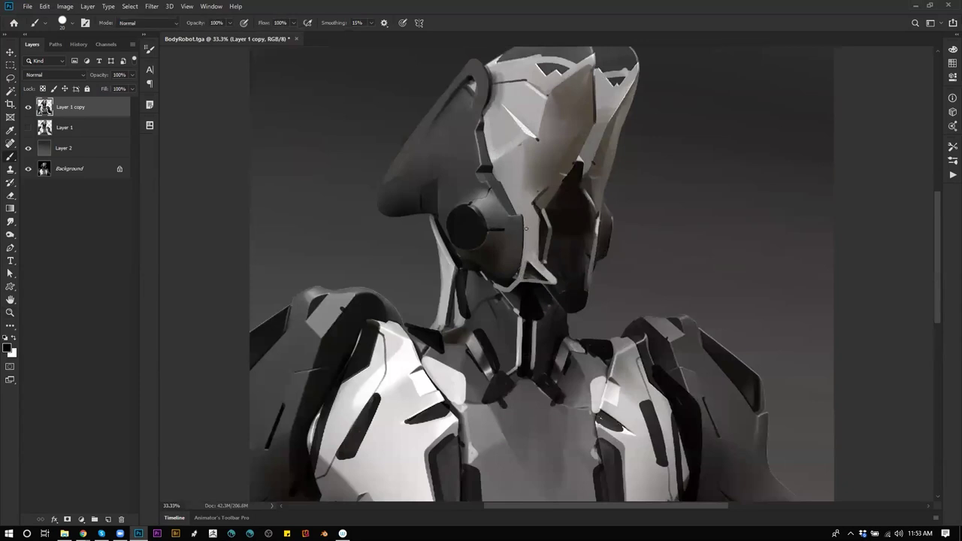
drag(522, 229, 522, 247)
key(z)
alt+click(525, 274)
alt+click(526, 284)
alt+click(527, 287)
Sample the rear fin's grey and shade its surface, separating a darker facet near the fin's lower tip
click(522, 308)
click(522, 312)
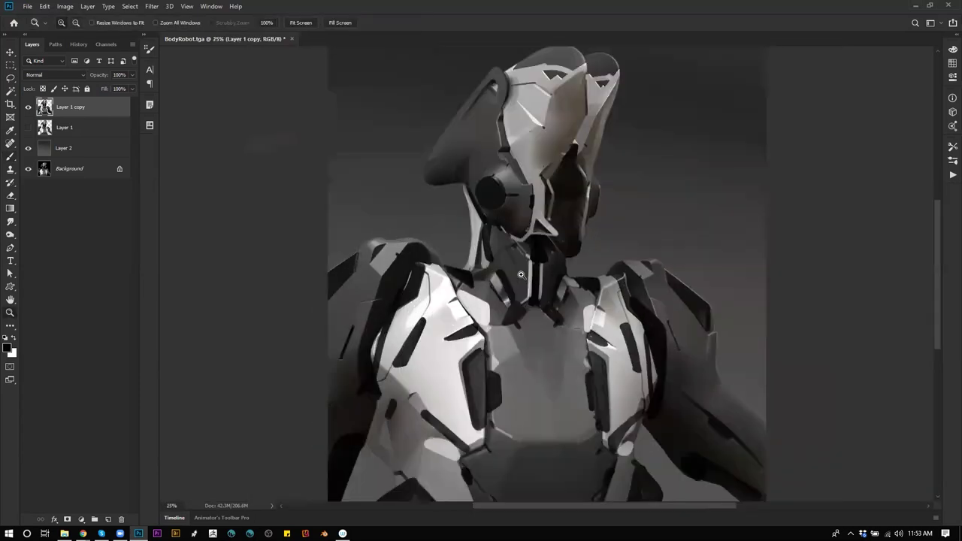
click(524, 312)
key(b)
drag(447, 89, 477, 206)
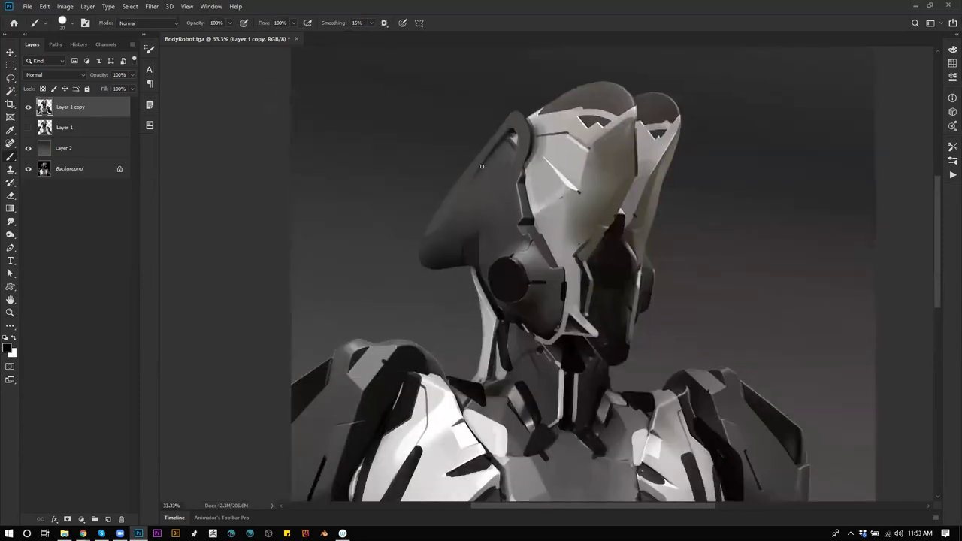
alt+click(500, 147)
key(z)
alt+click(616, 312)
key(ctrl+shift+h)
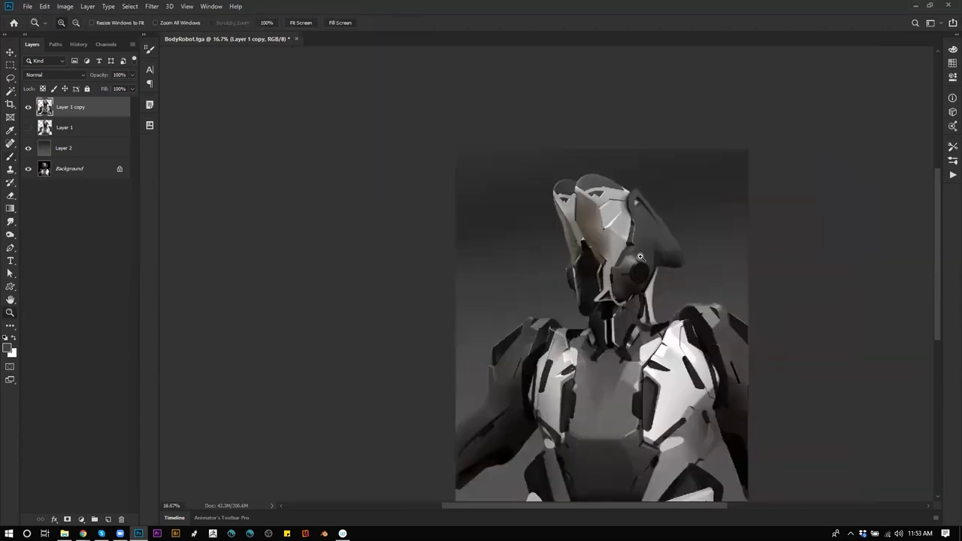
click(647, 272)
click(646, 273)
key(h)
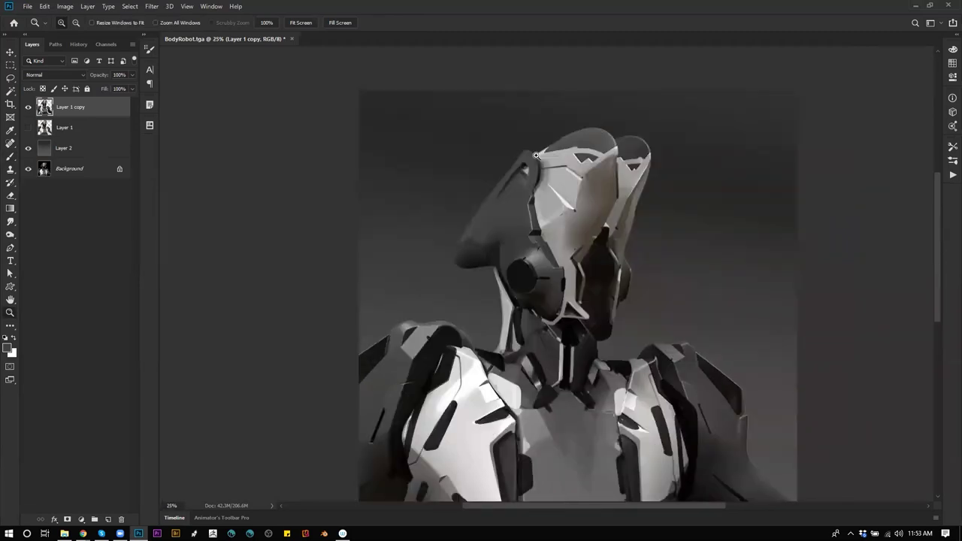
key(b)
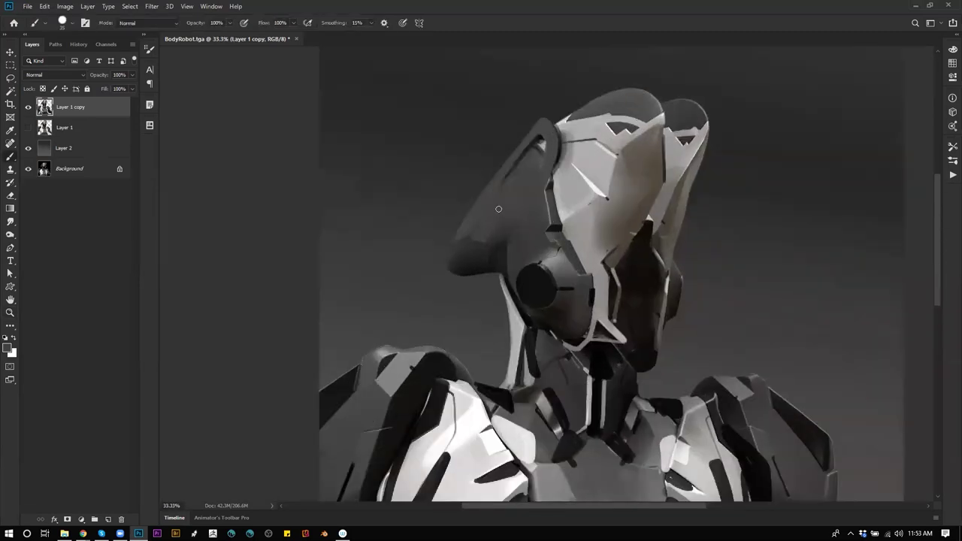
key(d)
key(bracketleft)
alt+click(516, 153)
drag(515, 149, 533, 128)
key(ctrl+z)
Paint a dark contour along the seam between the fin's rounded rim and the light front plate
key(x)
key(bracketright)
drag(557, 127, 550, 186)
drag(559, 153, 551, 191)
alt+click(560, 167)
key(z)
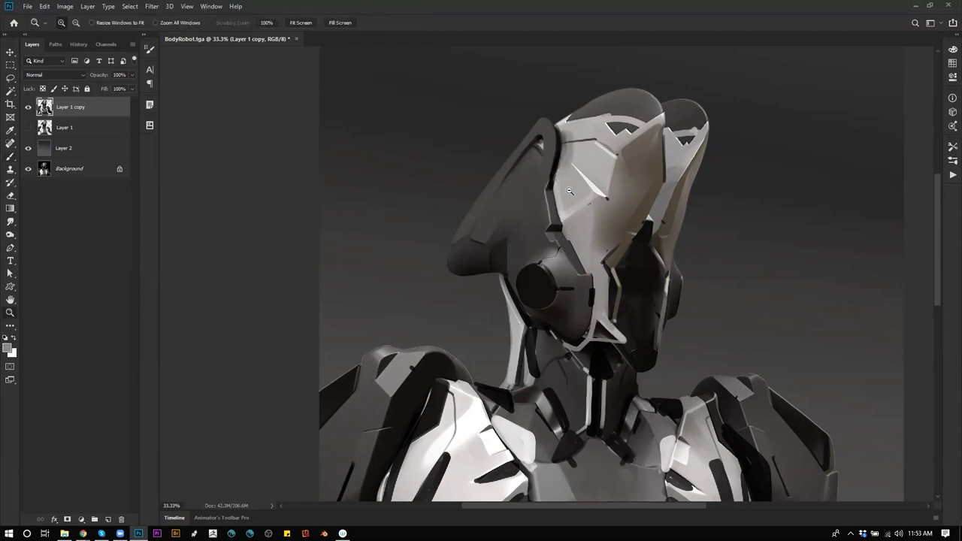
Extend the black seam between the two helmet crest plates down towards the visor's peak, using a mirrored view
alt+click(560, 196)
key(ctrl+shift+h)
click(564, 204)
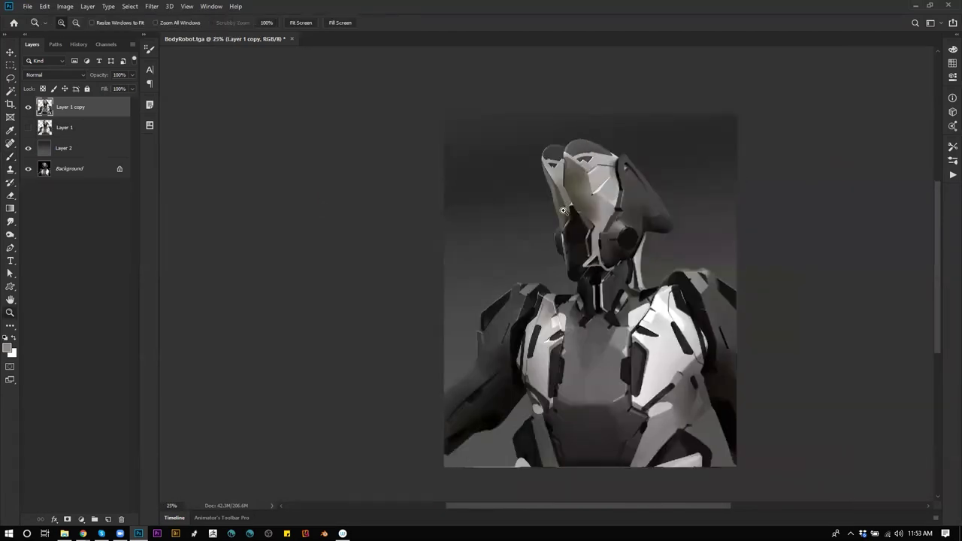
click(568, 207)
key(b)
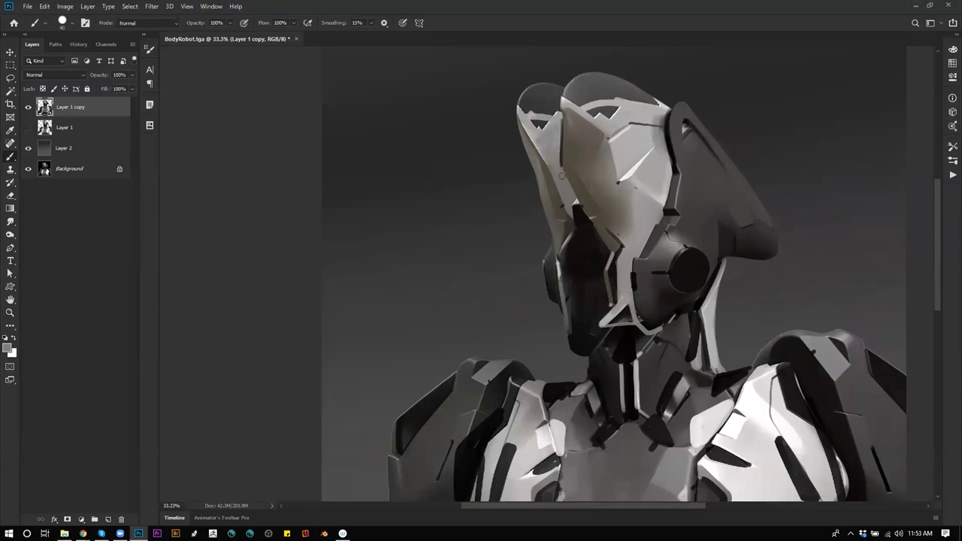
key(d)
drag(563, 176, 572, 202)
key(ctrl+shift+h)
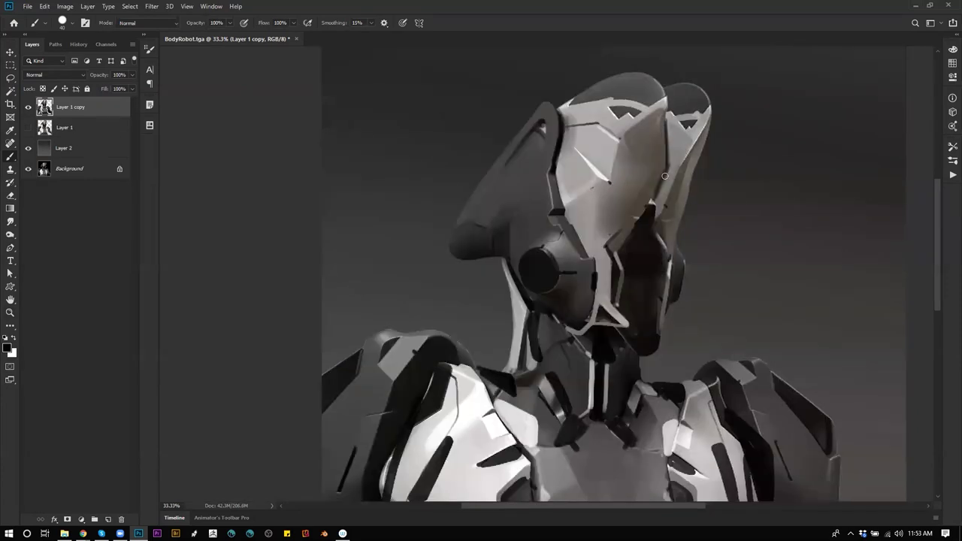
alt+click(660, 166)
Review the whole robot painting on a black background in full-screen mode
alt+scroll(664, 239, down, 3)
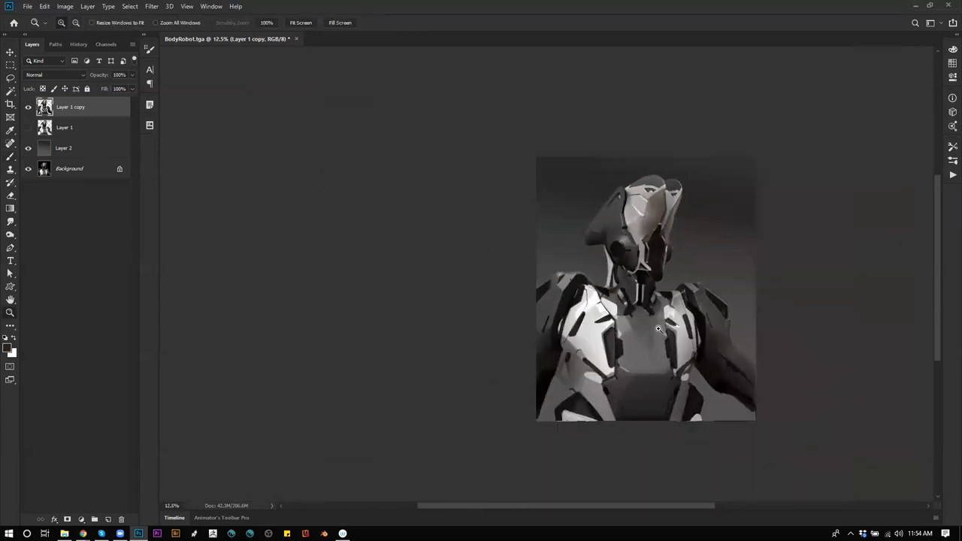
key(f)
key(f)
key(z)
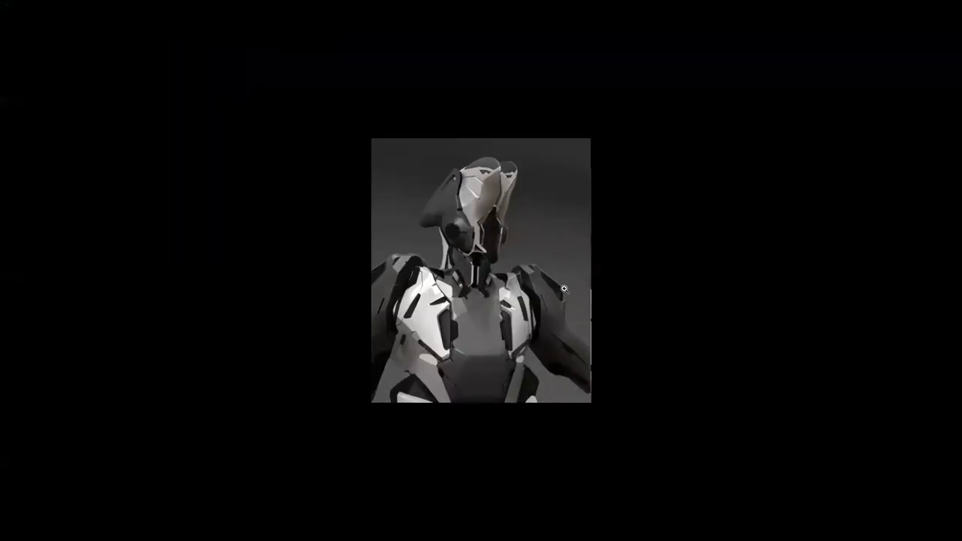